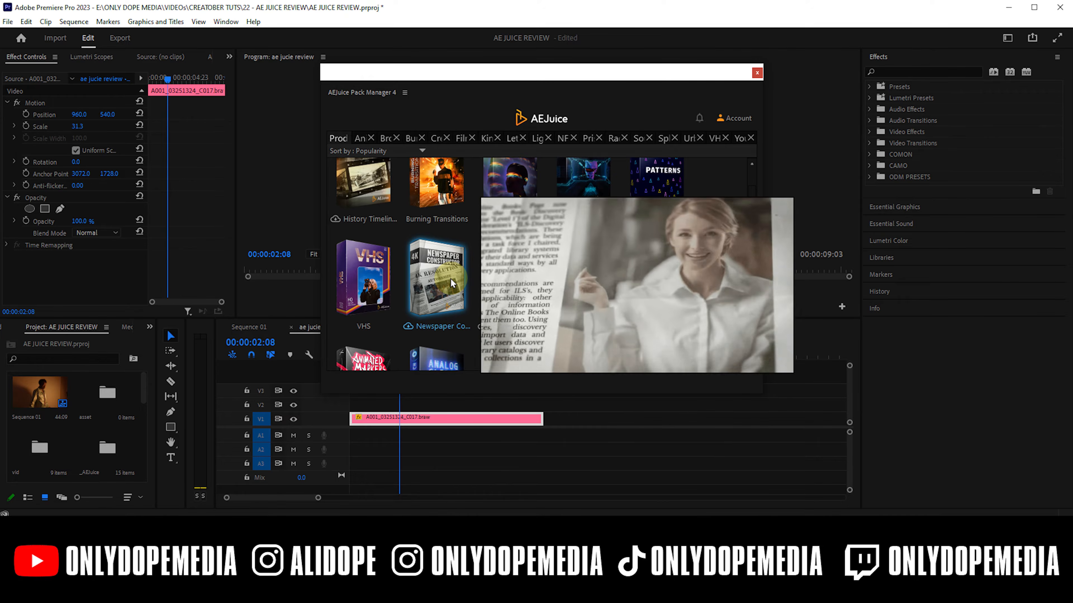
# Step: Browse the packs in AEJuice Pack Manager and examine previews such as Analog Glitch, Epic Trailers and Audio Visualizer
pyautogui.scroll(-2, 453, 283)
pyautogui.scroll(-2, 453, 283)
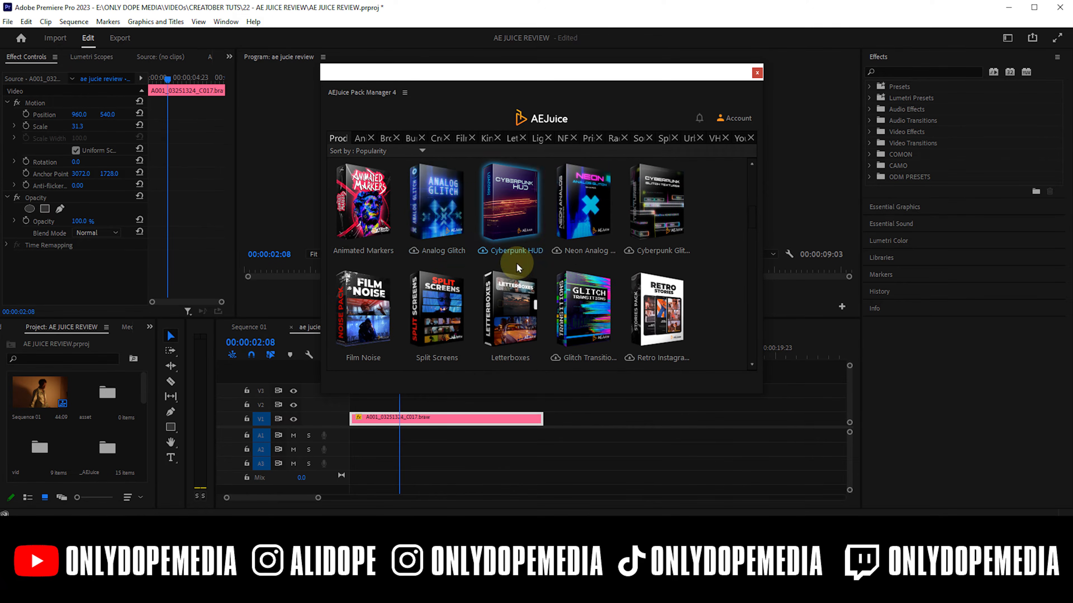
pyautogui.moveTo(437, 213)
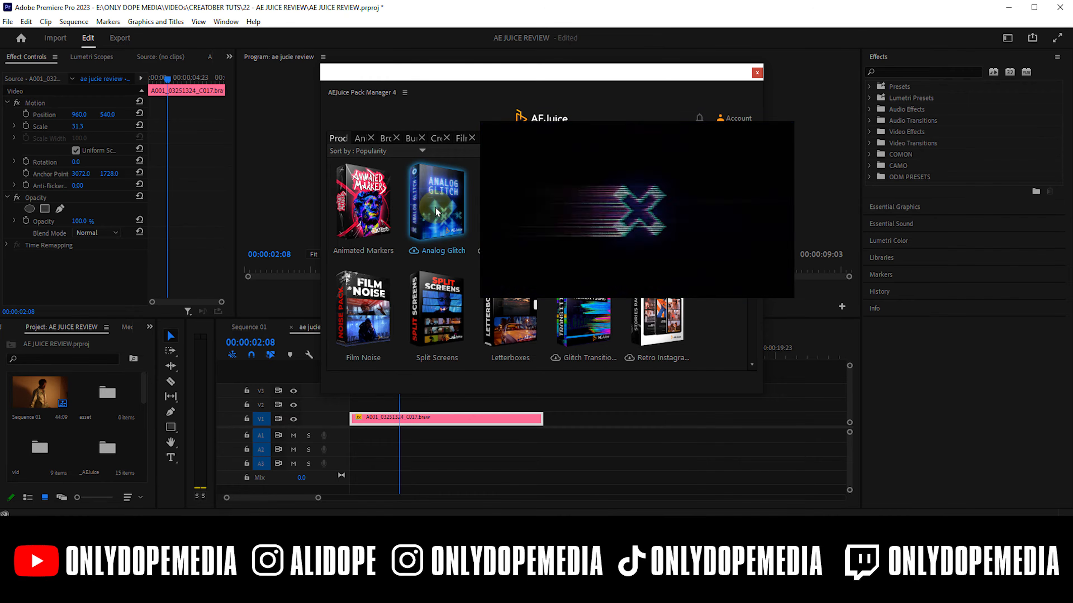
pyautogui.scroll(-3, 722, 249)
pyautogui.scroll(-5, 722, 253)
pyautogui.scroll(-2, 722, 253)
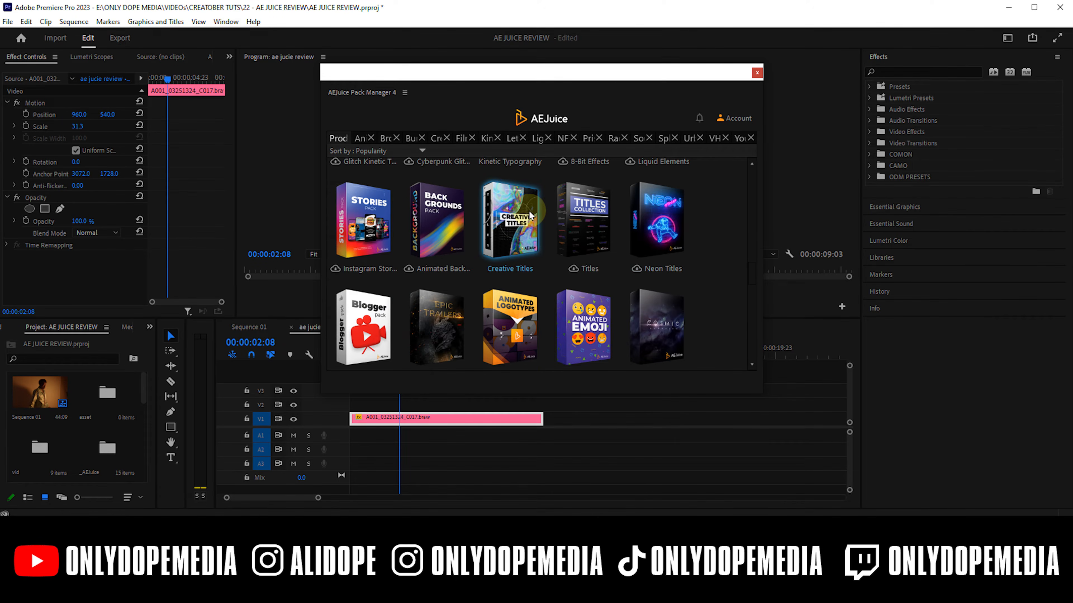
pyautogui.moveTo(530, 216)
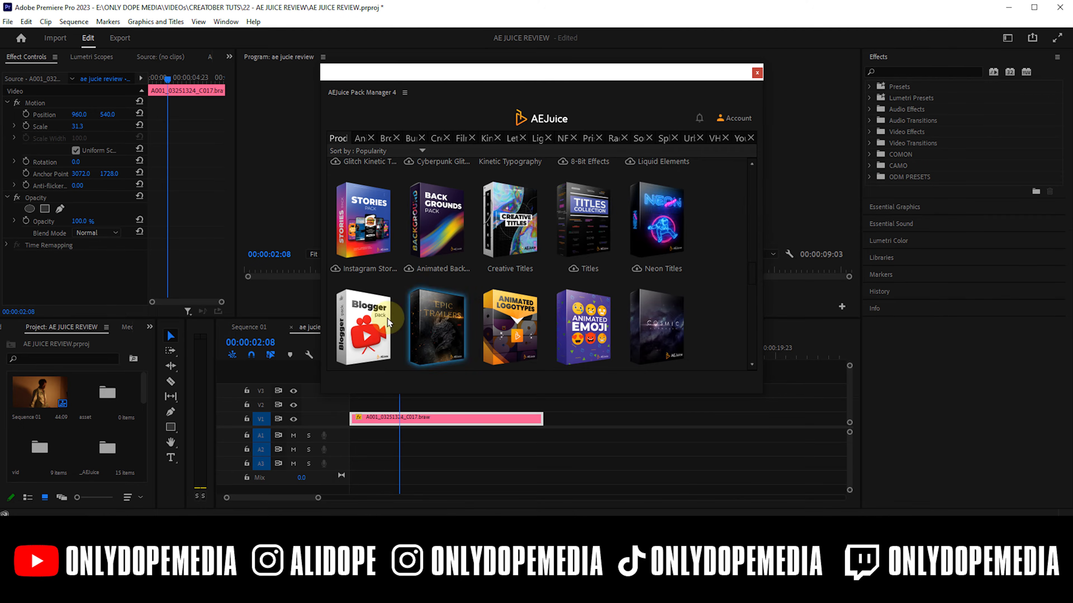
pyautogui.moveTo(380, 323)
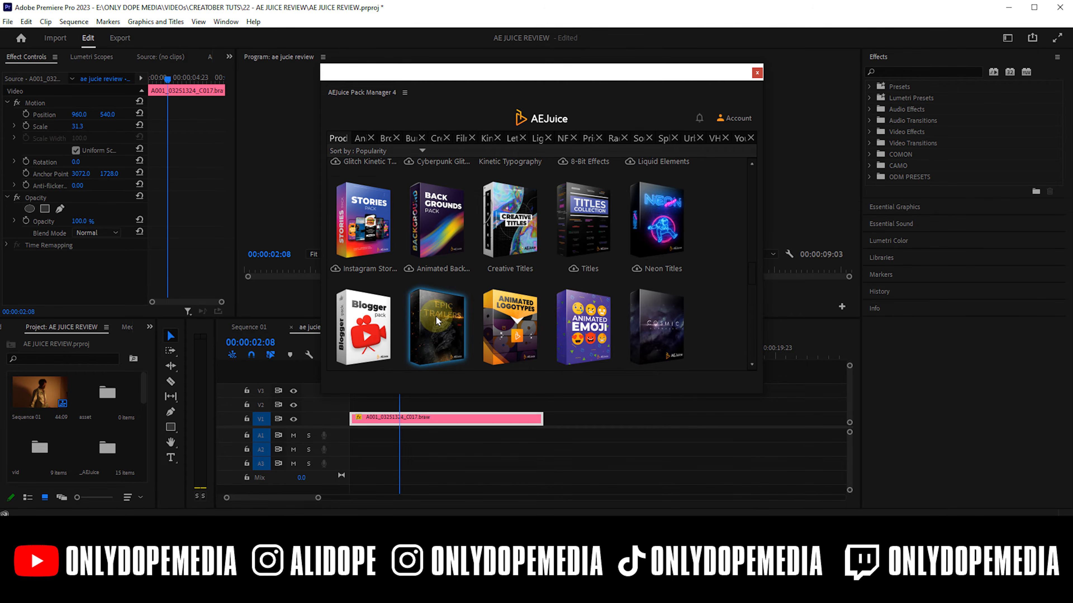
pyautogui.moveTo(438, 321)
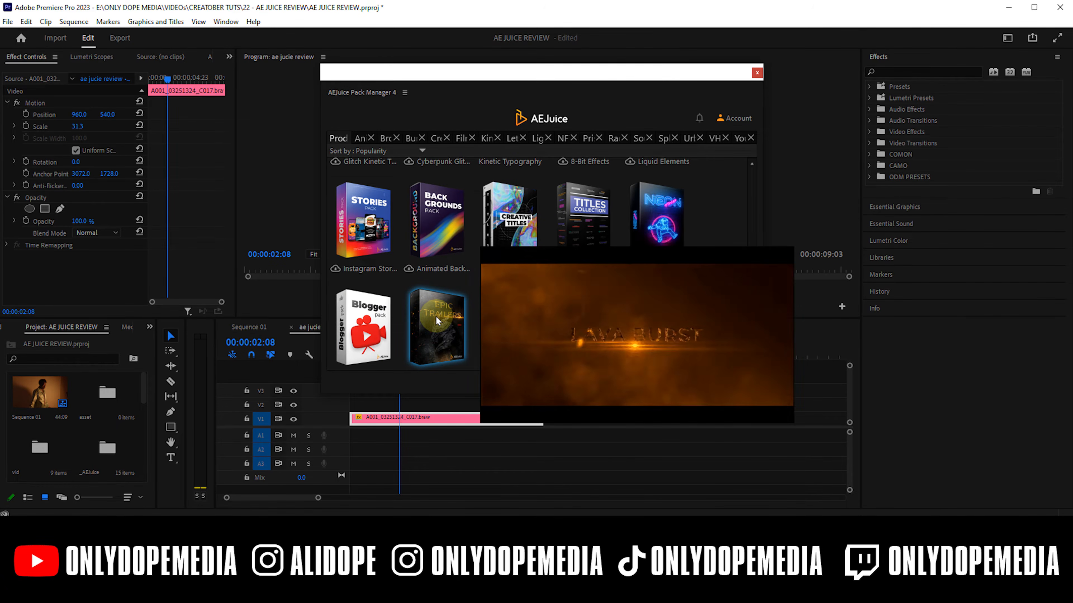
pyautogui.scroll(-10, 718, 253)
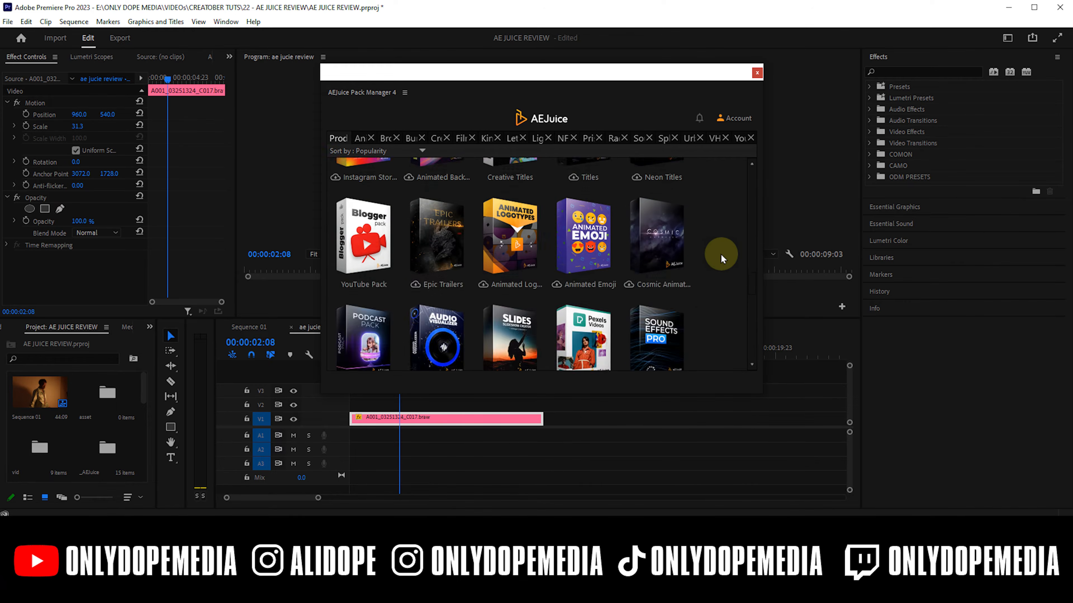
pyautogui.scroll(-5, 460, 305)
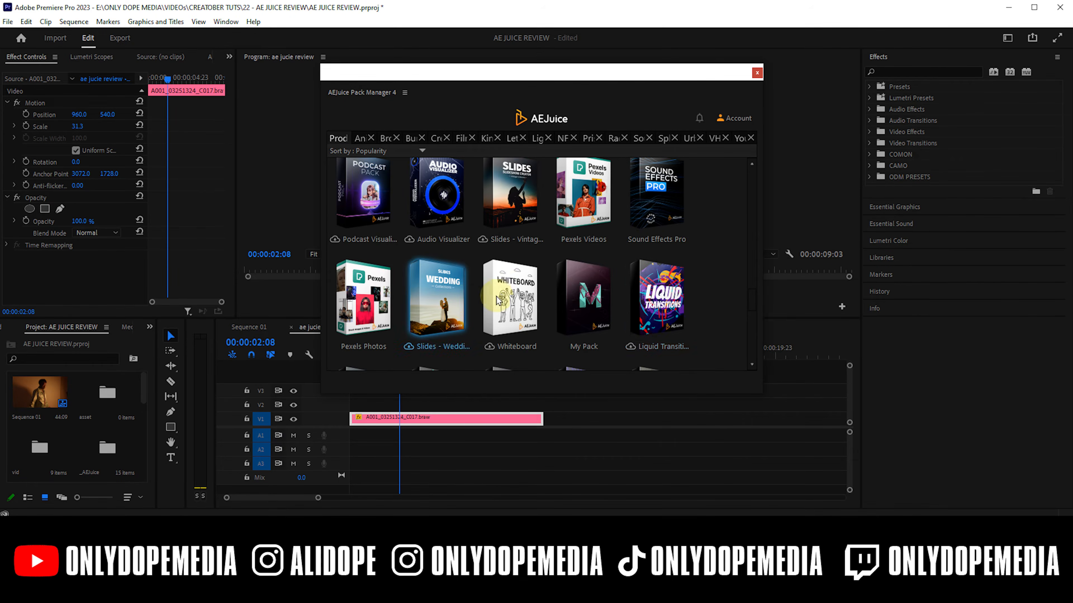
pyautogui.moveTo(680, 296)
pyautogui.scroll(-5, 590, 229)
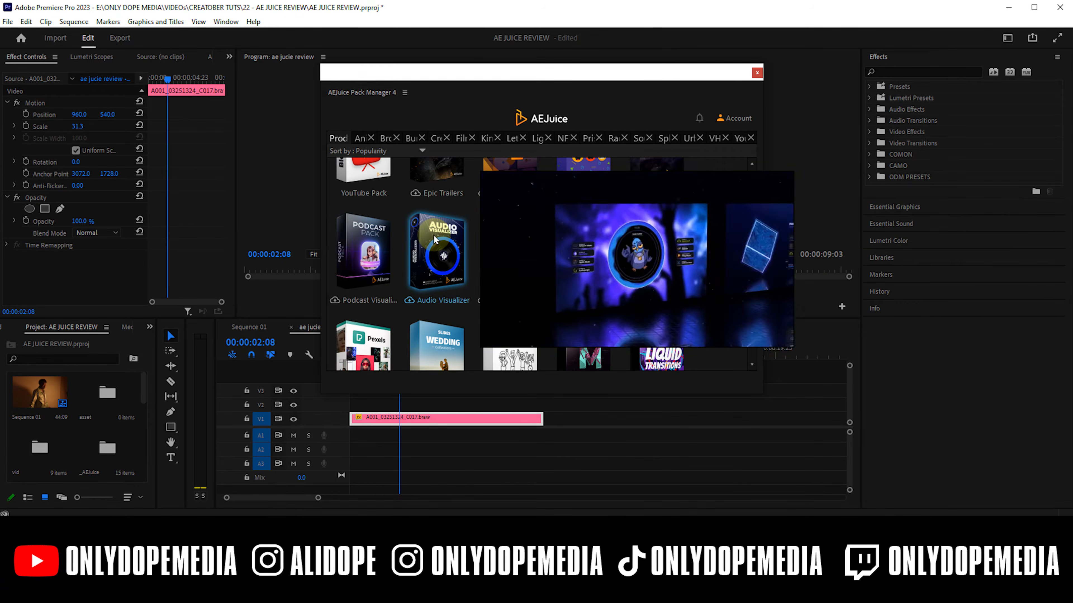
pyautogui.scroll(-8, 590, 228)
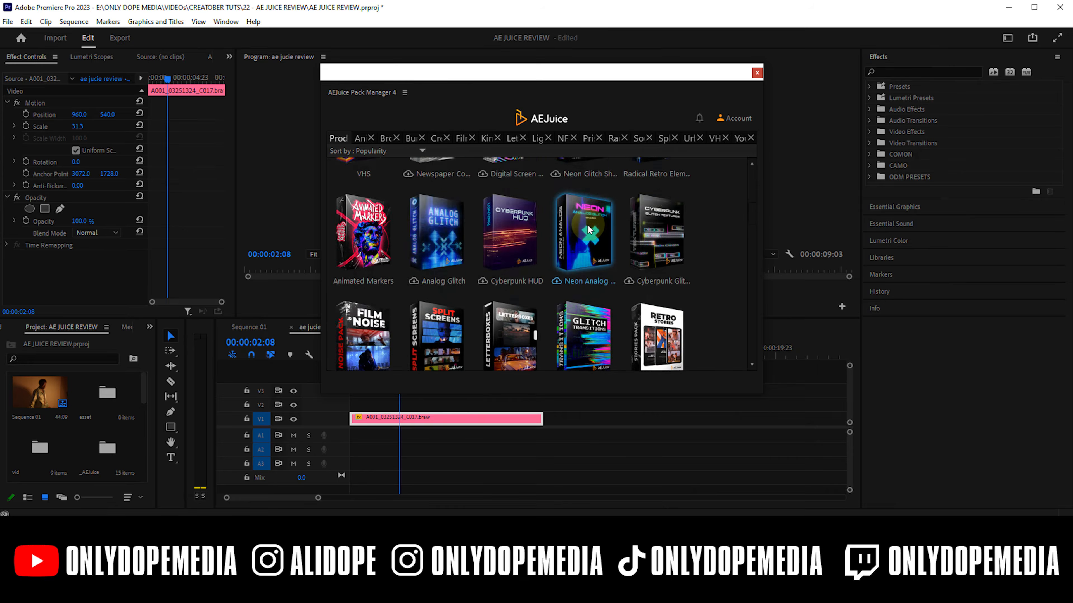
pyautogui.scroll(-5, 589, 231)
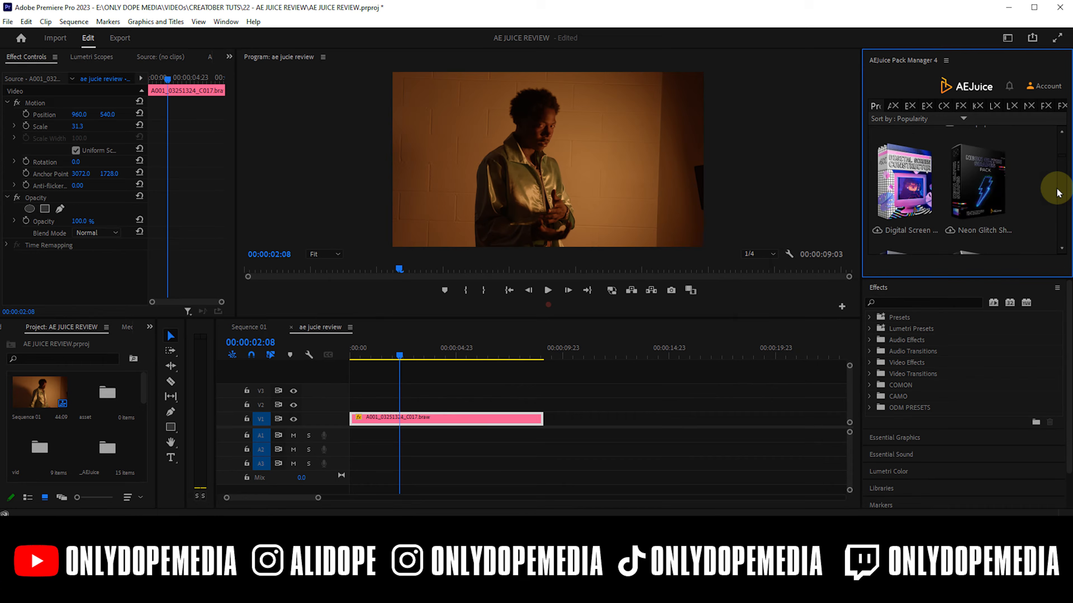
pyautogui.scroll(10, 1058, 193)
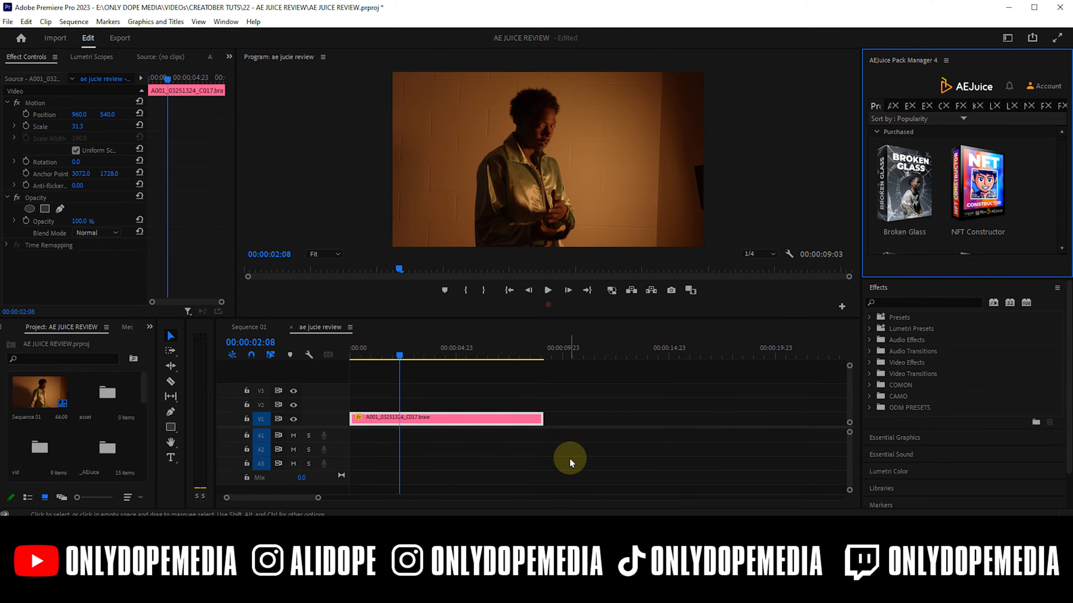
# Step: Place the playhead at 00:00:03:18 and duplicate the A001_03251324_C017.braw clip from V1 onto track V5
pyautogui.click(439, 401)
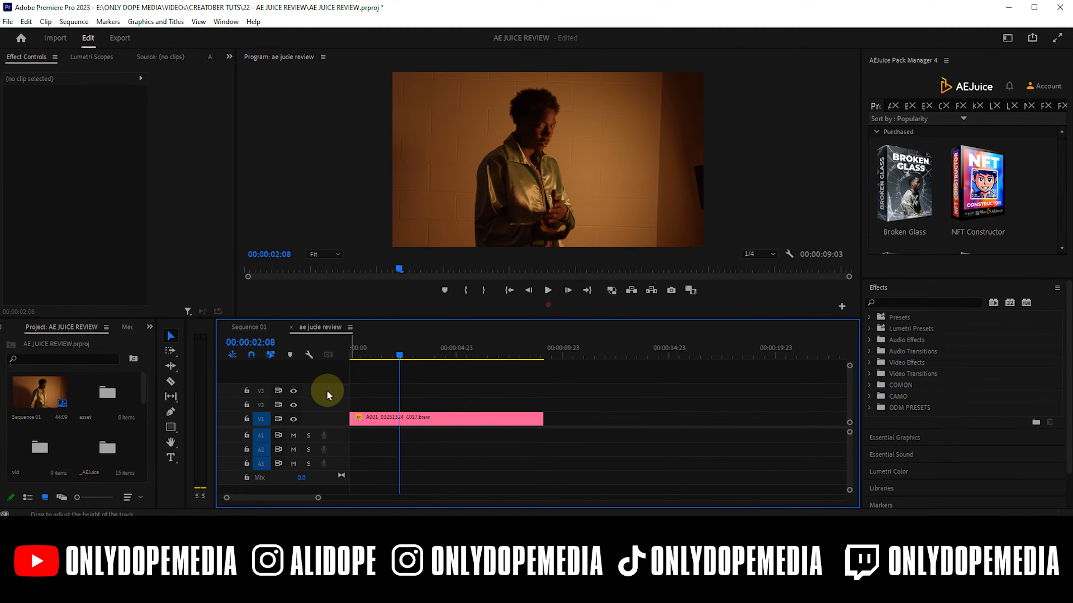
pyautogui.click(367, 355)
pyautogui.moveTo(367, 355); pyautogui.dragTo(429, 357)
pyautogui.moveTo(409, 422); pyautogui.dragTo(418, 371)
pyautogui.scroll(2, 343, 419)
# Step: Replace the duplicated clip on V5 with a linked After Effects composition
pyautogui.rightClick(412, 397)
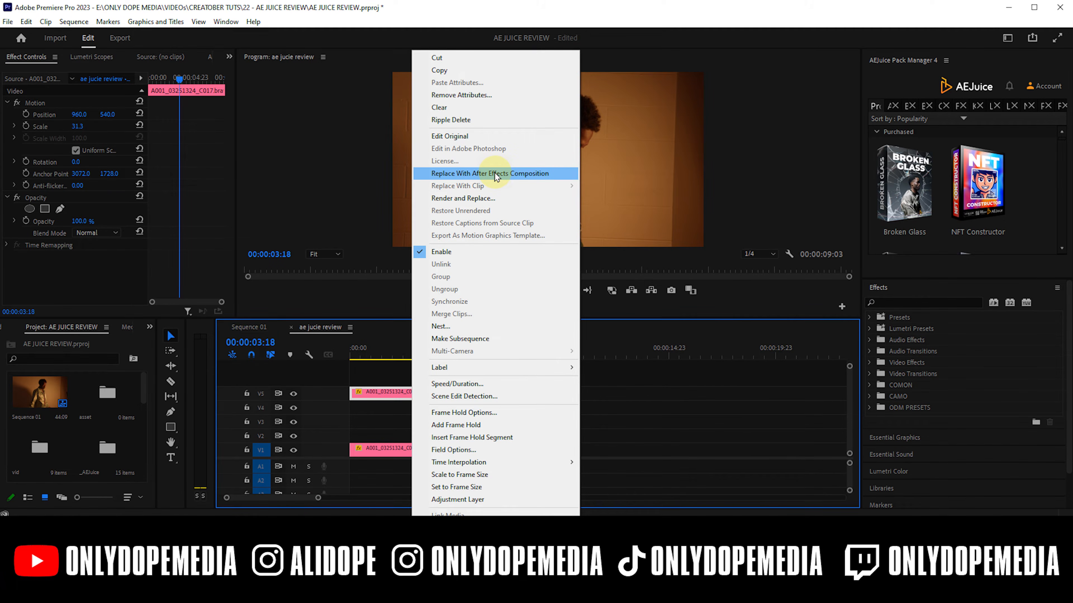
pyautogui.click(618, 413)
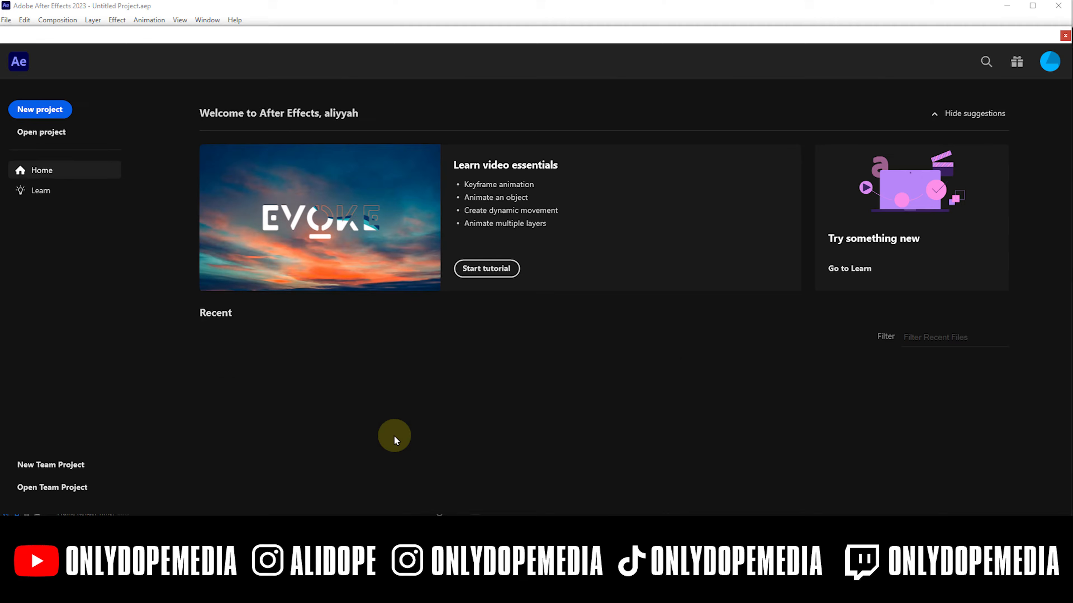
pyautogui.click(368, 395)
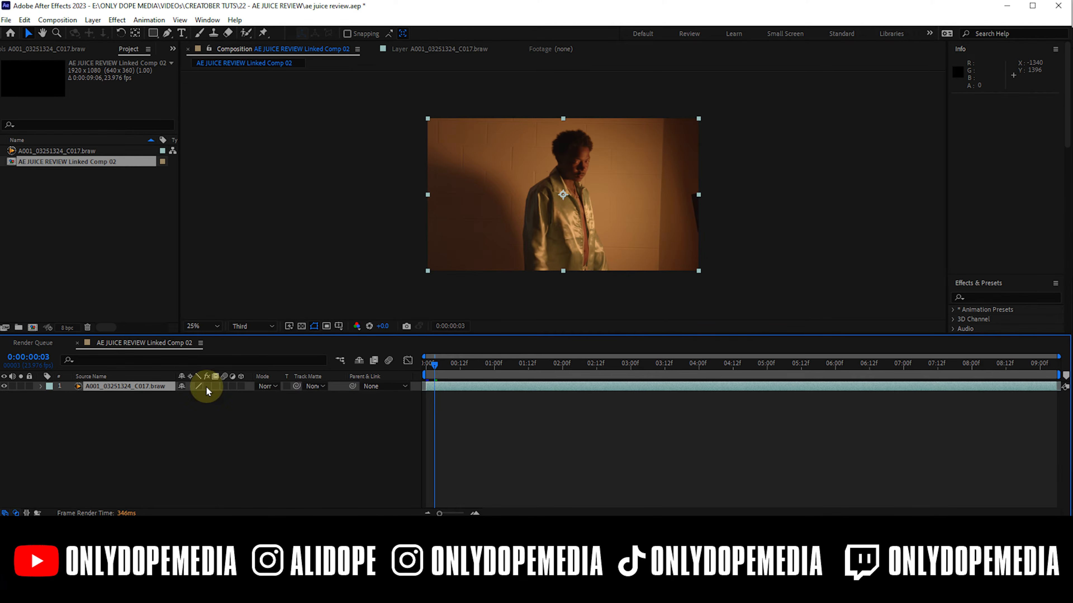
# Step: Open the A001_03251324_C017.braw layer with the Roto Brush tool and enable the layer's effects to apply the subject cutout
pyautogui.doubleClick(513, 390)
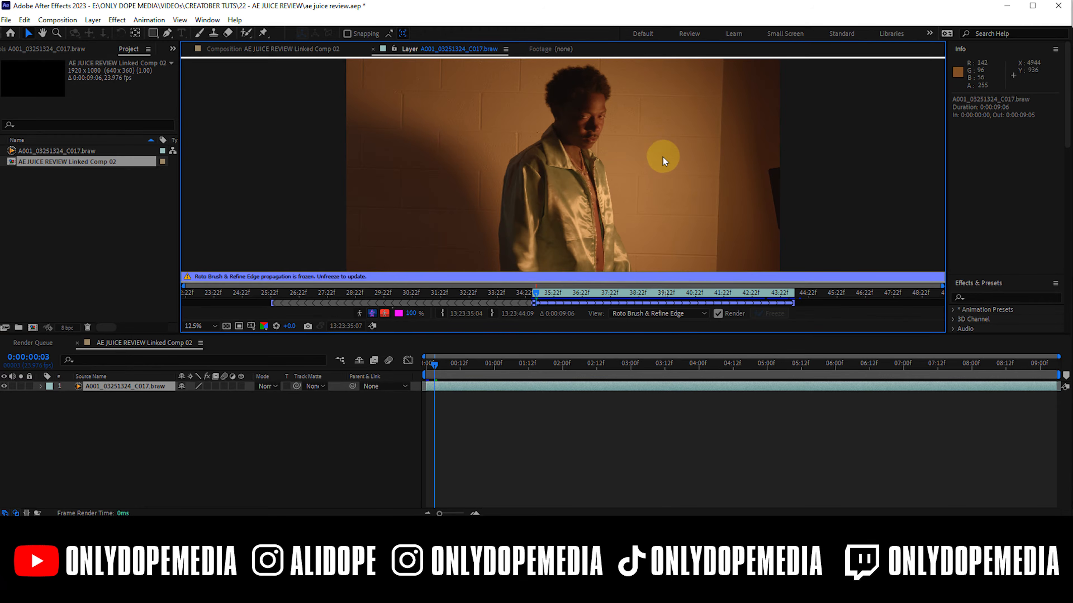
pyautogui.moveTo(587, 347); pyautogui.dragTo(591, 434)
pyautogui.click(245, 32)
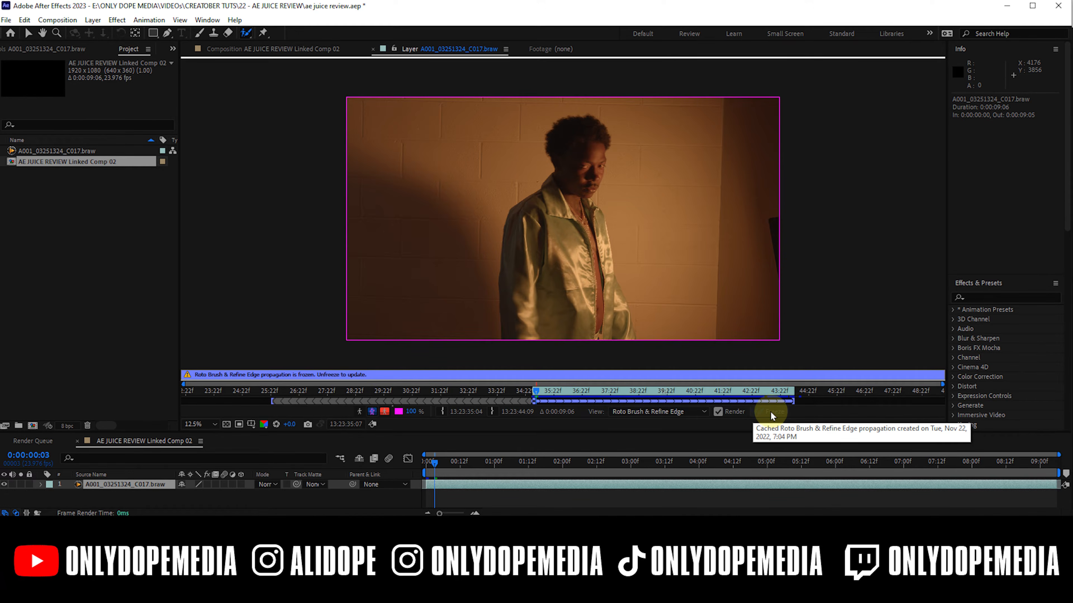
pyautogui.click(206, 485)
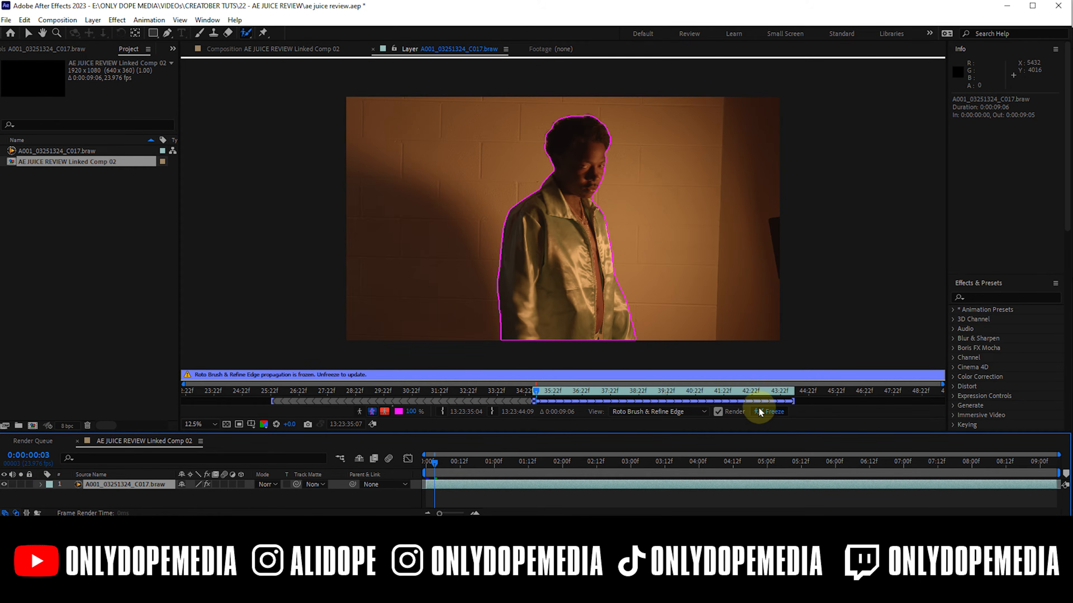
# Step: Save the project and check the cutout in AE JUICE REVIEW Linked Comp 02 at 0:00:00:19
pyautogui.click(301, 51)
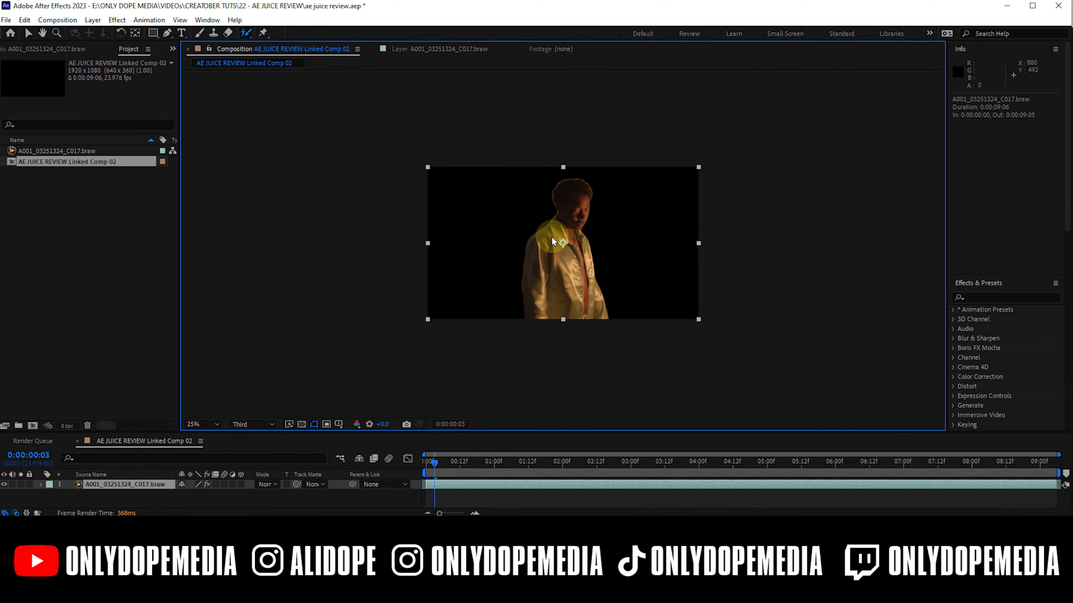
pyautogui.scroll(2, 553, 241)
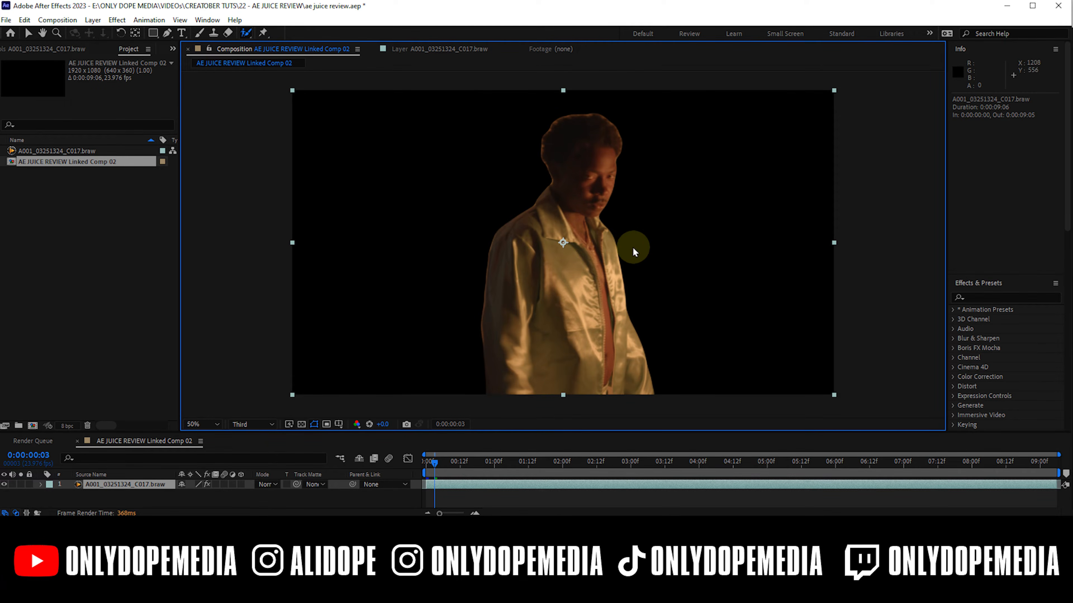
pyautogui.hotkey('ctrl', 's')
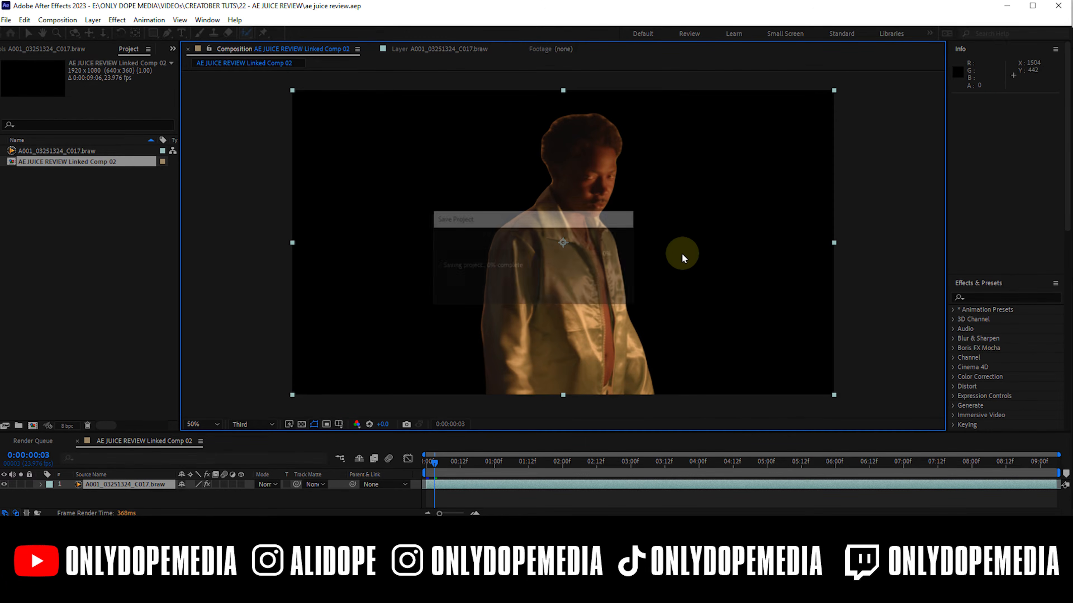
pyautogui.moveTo(452, 465); pyautogui.dragTo(480, 465)
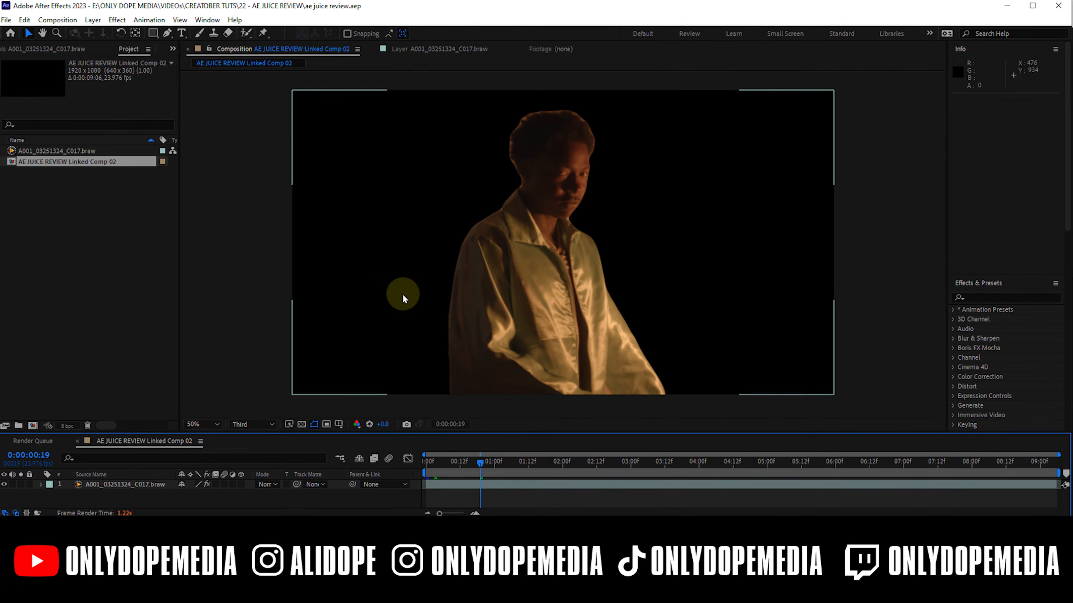
# Step: Add AE JUICE REVIEW Linked Comp 02 to the render queue and enlarge the queue to show its output settings
pyautogui.click(58, 20)
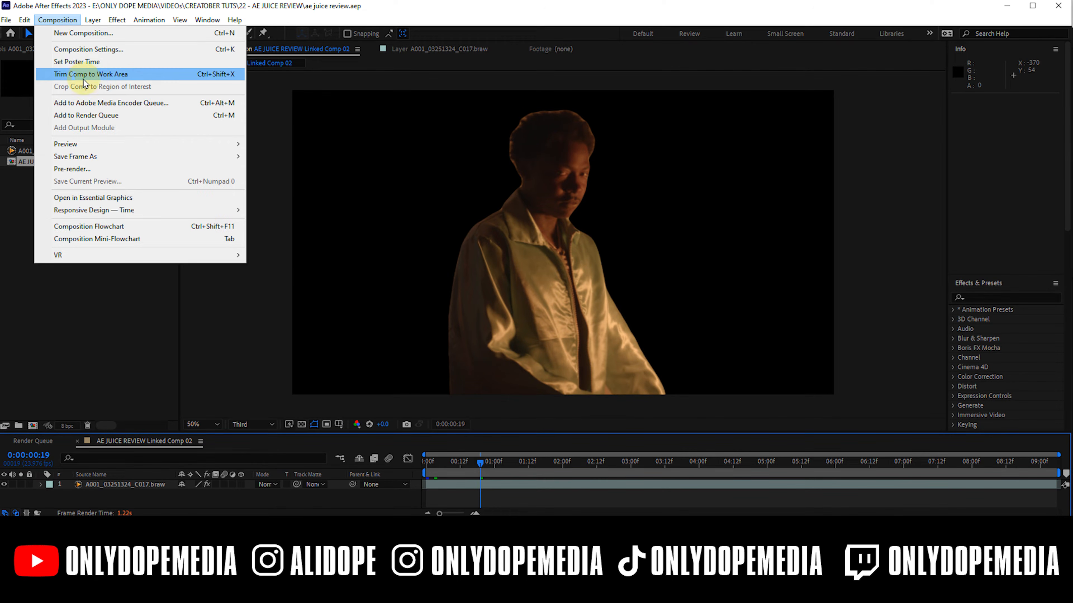
pyautogui.click(87, 115)
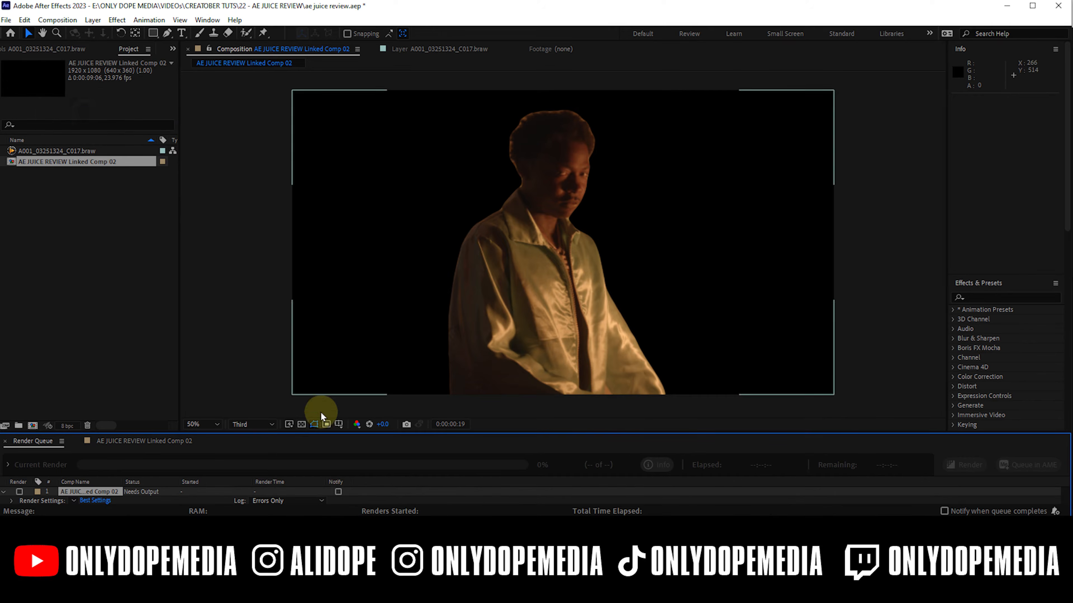
pyautogui.moveTo(334, 433); pyautogui.dragTo(296, 274)
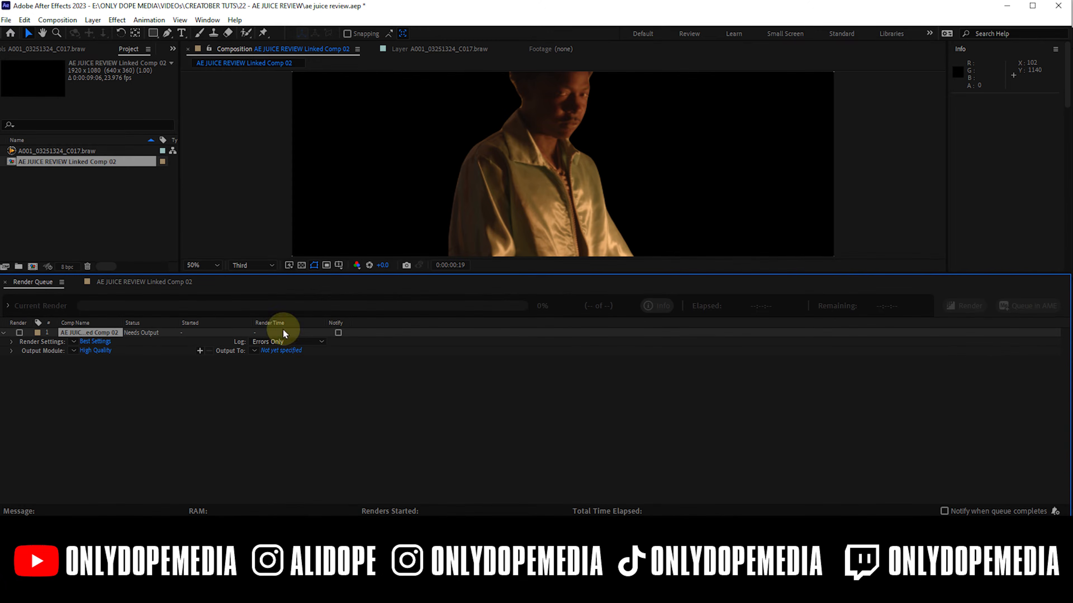
# Step: Set the QuickTime output module to the Animation video codec with RGB + Alpha channels
pyautogui.click(108, 352)
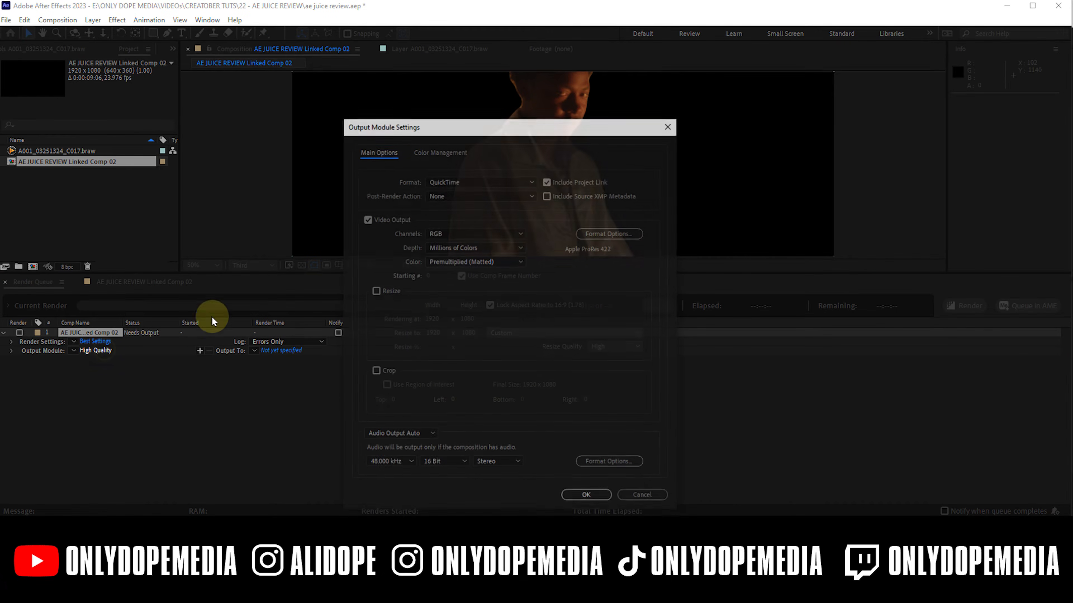
pyautogui.click(614, 233)
pyautogui.click(473, 151)
pyautogui.click(478, 166)
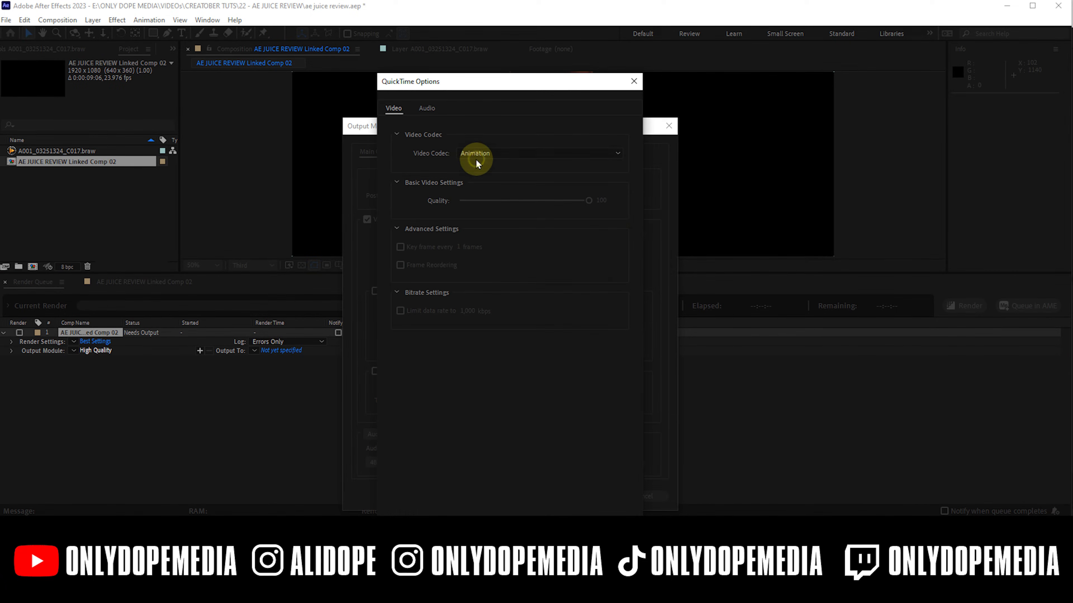
pyautogui.press('Return')
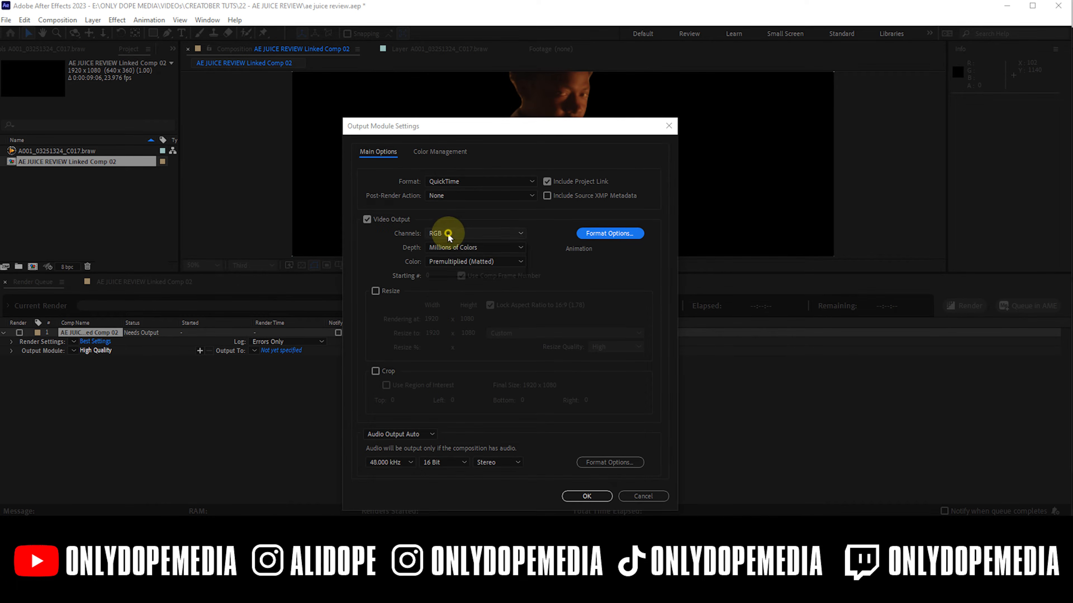
pyautogui.click(445, 234)
pyautogui.click(461, 271)
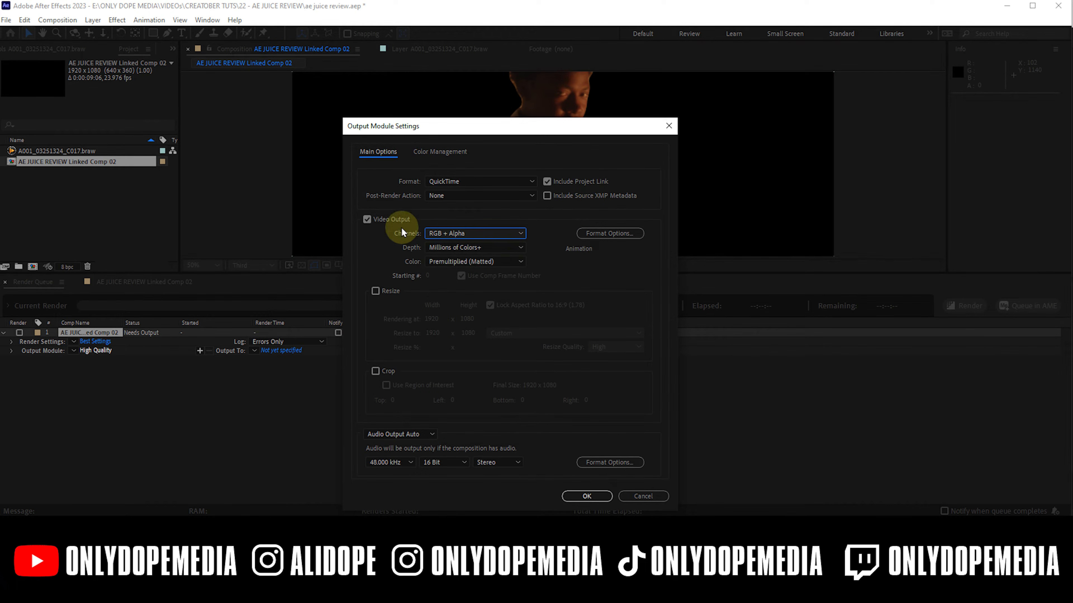
pyautogui.click(580, 496)
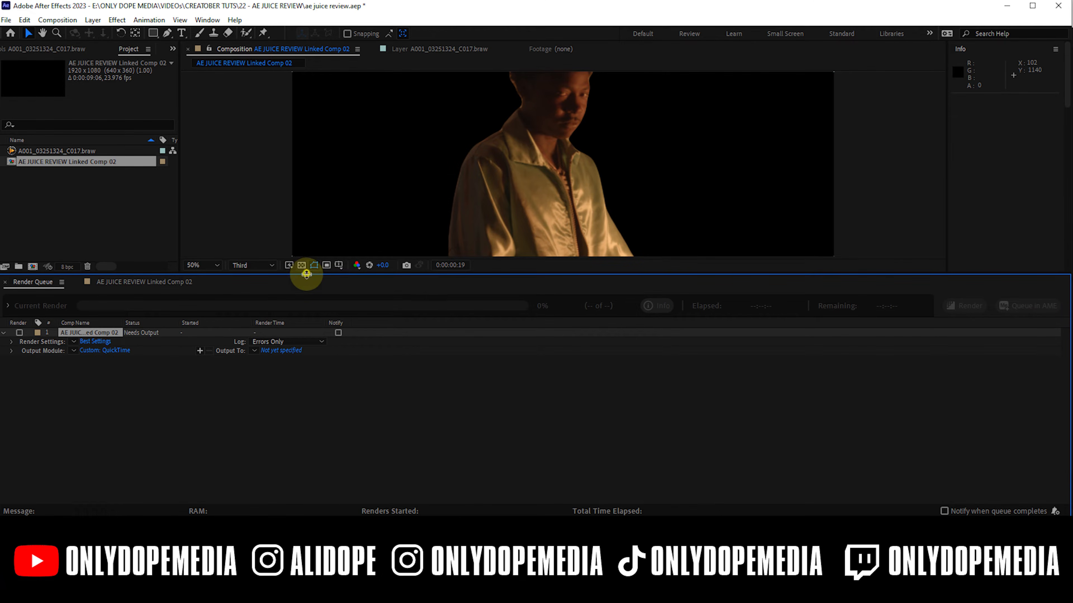
# Step: Check the cutout against the transparency grid in the composition view, and return to the render queue
pyautogui.moveTo(306, 274); pyautogui.dragTo(280, 352)
pyautogui.click(301, 345)
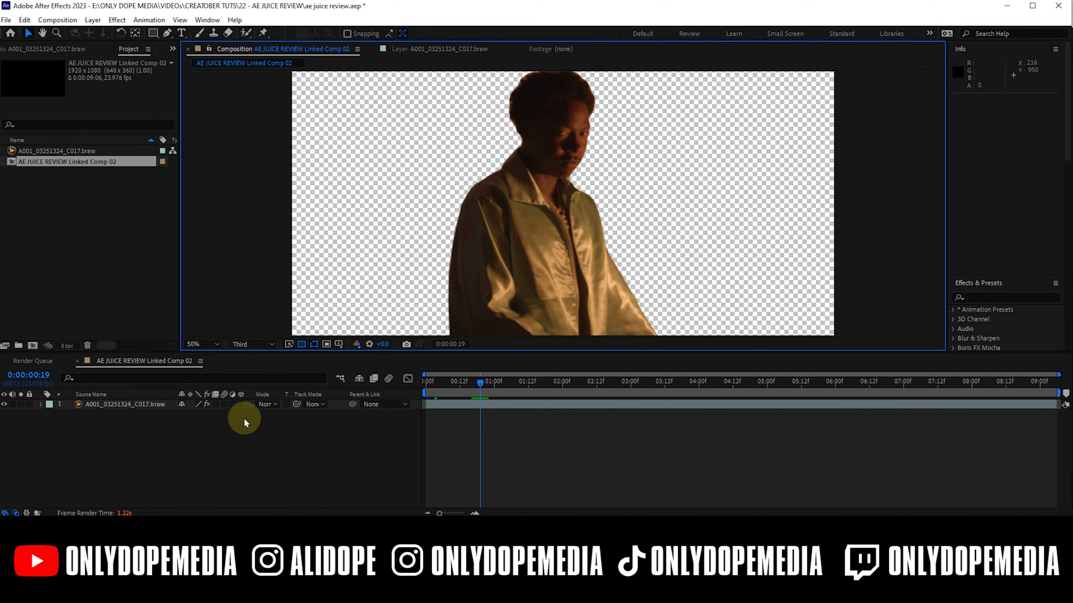
pyautogui.click(33, 360)
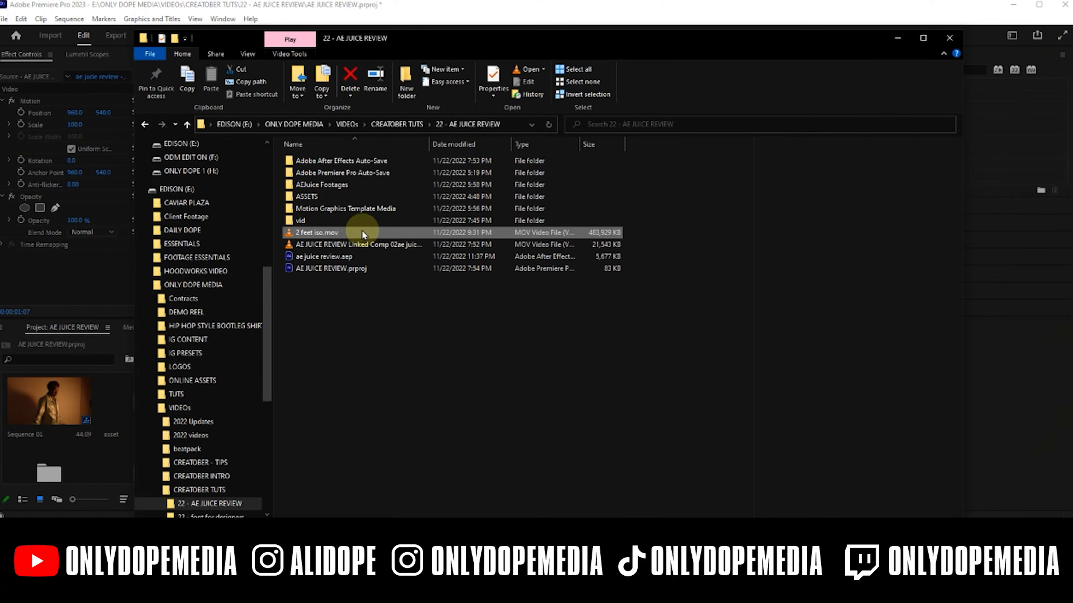
# Step: Import 2 feet iso.mov from the 22 - AE JUICE REVIEW folder into the Premiere Pro project
pyautogui.moveTo(328, 232); pyautogui.dragTo(89, 423)
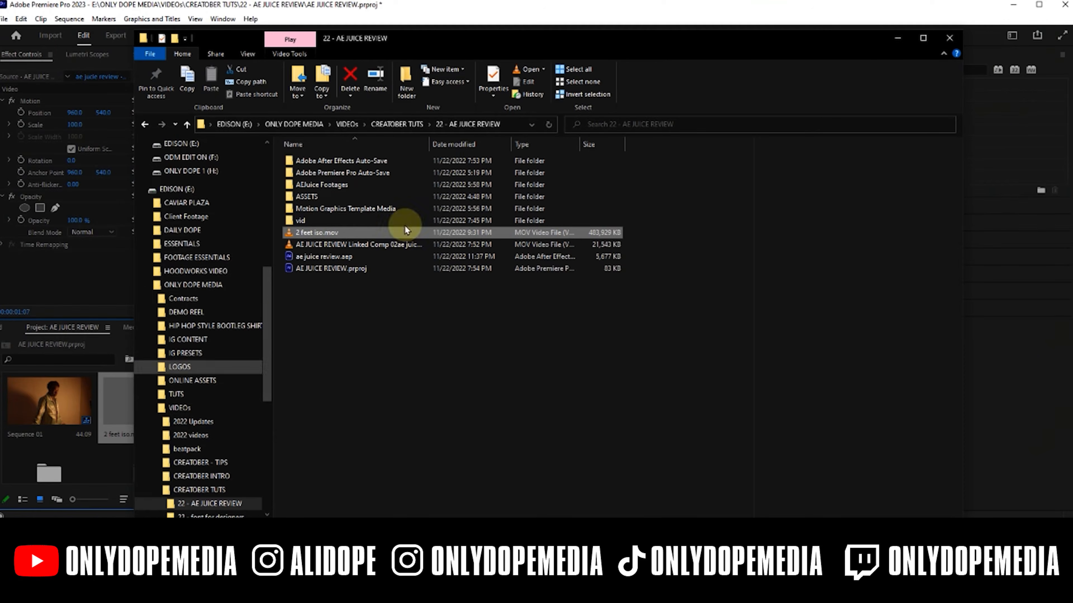
pyautogui.click(895, 40)
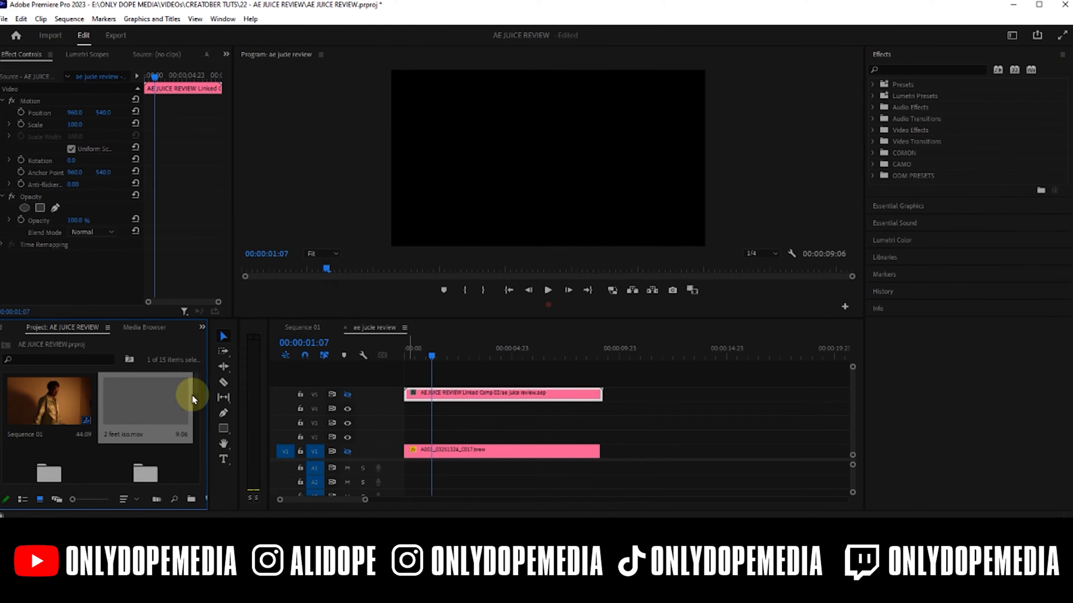
# Step: Replace the linked comp on V5 with 2 feet iso.mov at the sequence start, hide V5, and make V1 visible
pyautogui.moveTo(173, 402); pyautogui.dragTo(403, 410)
pyautogui.press('Delete')
pyautogui.moveTo(408, 407); pyautogui.dragTo(409, 394)
pyautogui.click(347, 395)
pyautogui.click(347, 451)
pyautogui.click(347, 394)
# Step: Split the A001_03251324_C017.braw clip on V1 at 00:00:02:04 and 00:00:06:13
pyautogui.moveTo(432, 356)
pyautogui.mouseDown()
pyautogui.moveTo(456, 357)
pyautogui.moveTo(450, 367)
pyautogui.mouseUp()
pyautogui.click(451, 449)
pyautogui.hotkey('ctrl', 'k')
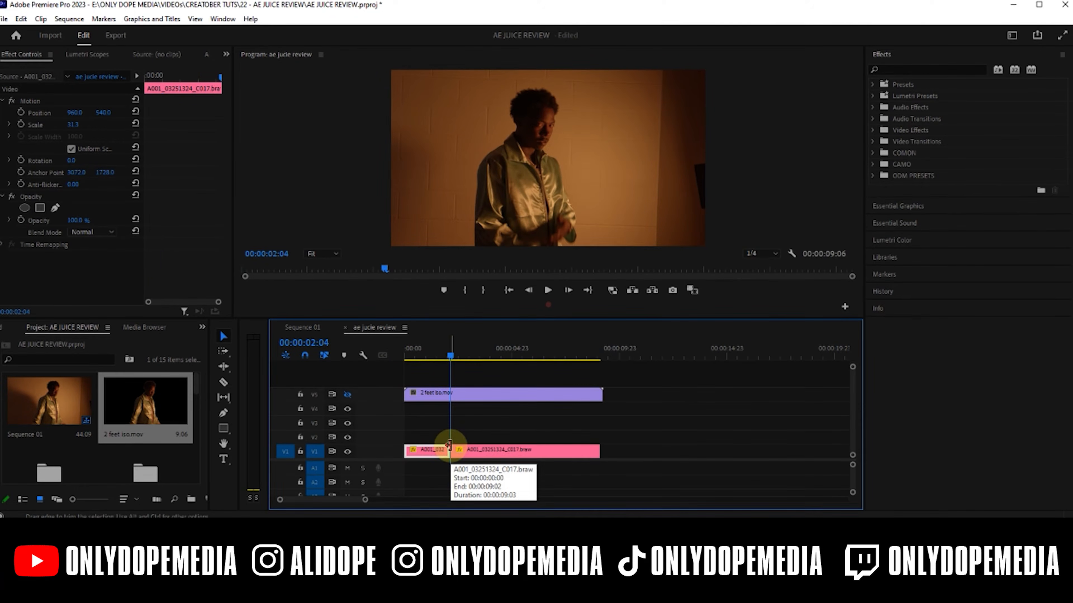
pyautogui.moveTo(453, 356); pyautogui.dragTo(544, 348)
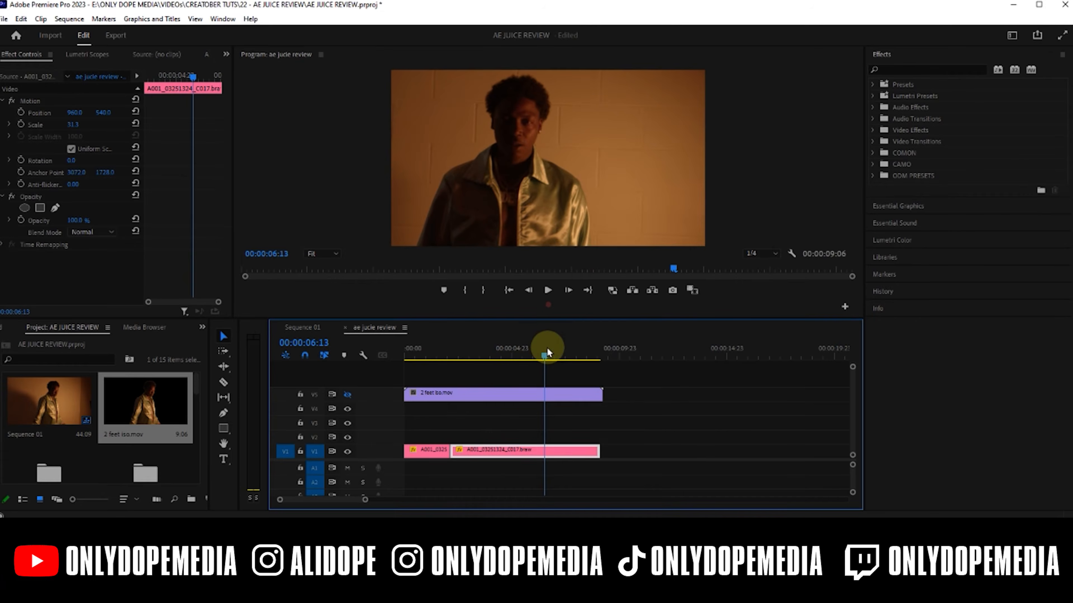
pyautogui.hotkey('ctrl', 'k')
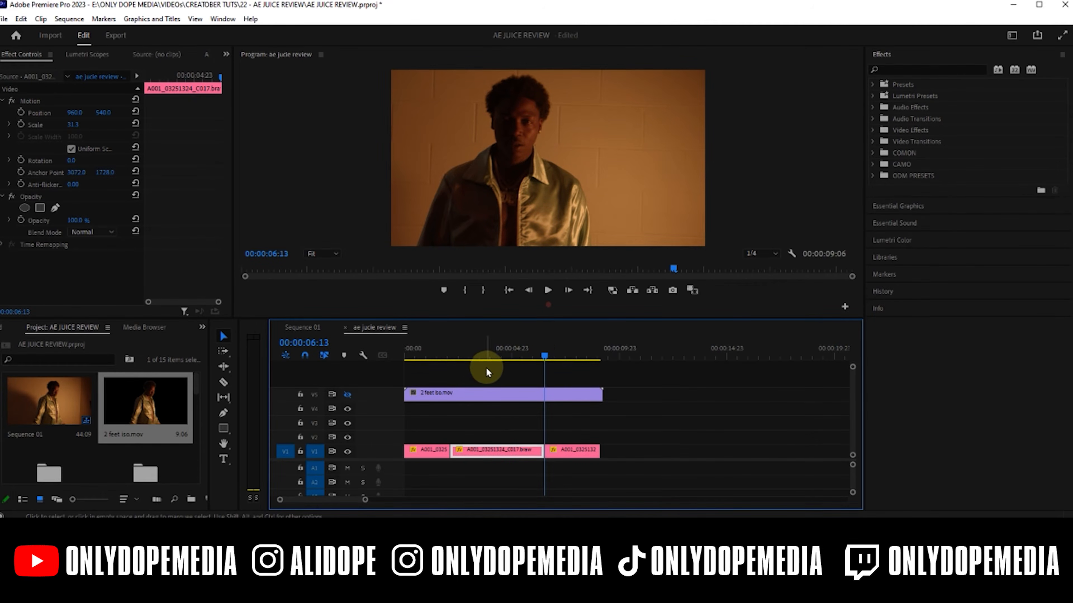
# Step: Split the 2 feet iso.mov clip on V5 at 00:00:02:03 and 00:00:06:12
pyautogui.moveTo(484, 357); pyautogui.dragTo(452, 354)
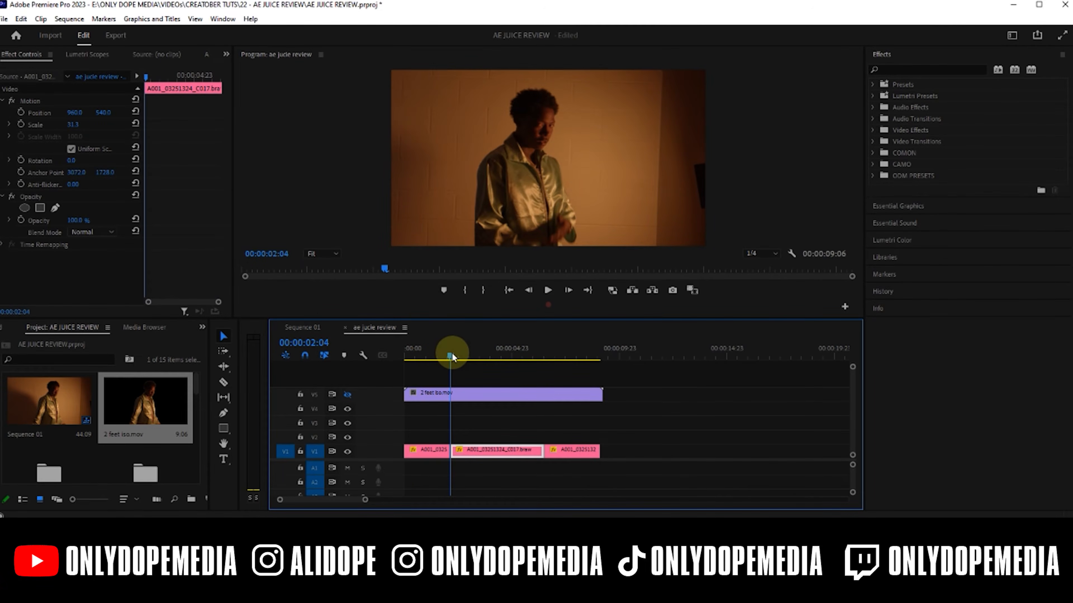
pyautogui.moveTo(452, 354); pyautogui.dragTo(451, 354)
pyautogui.click(455, 399)
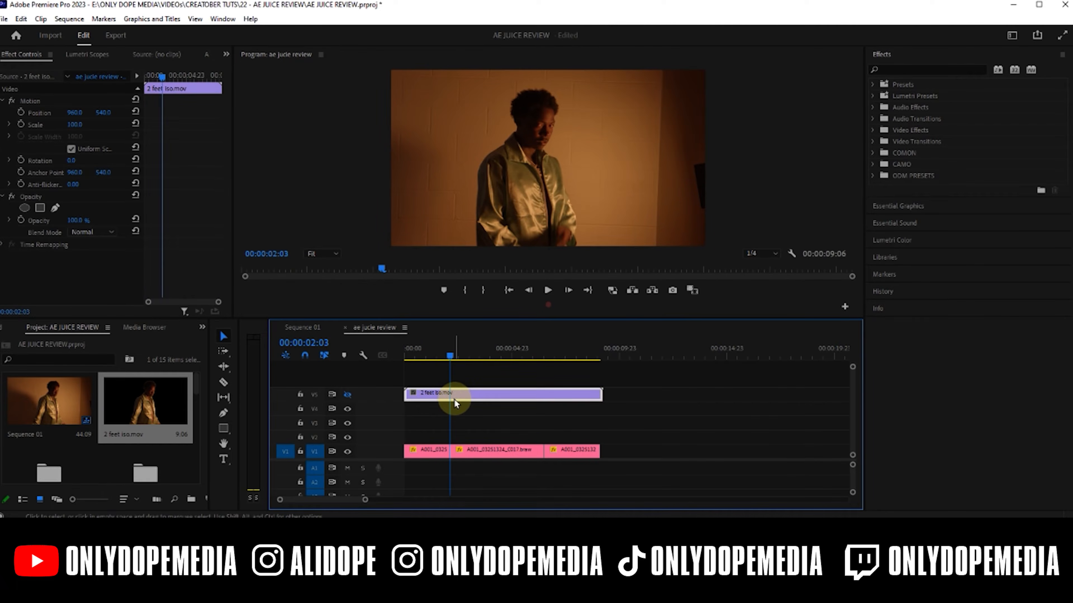
pyautogui.hotkey('ctrl', 'k')
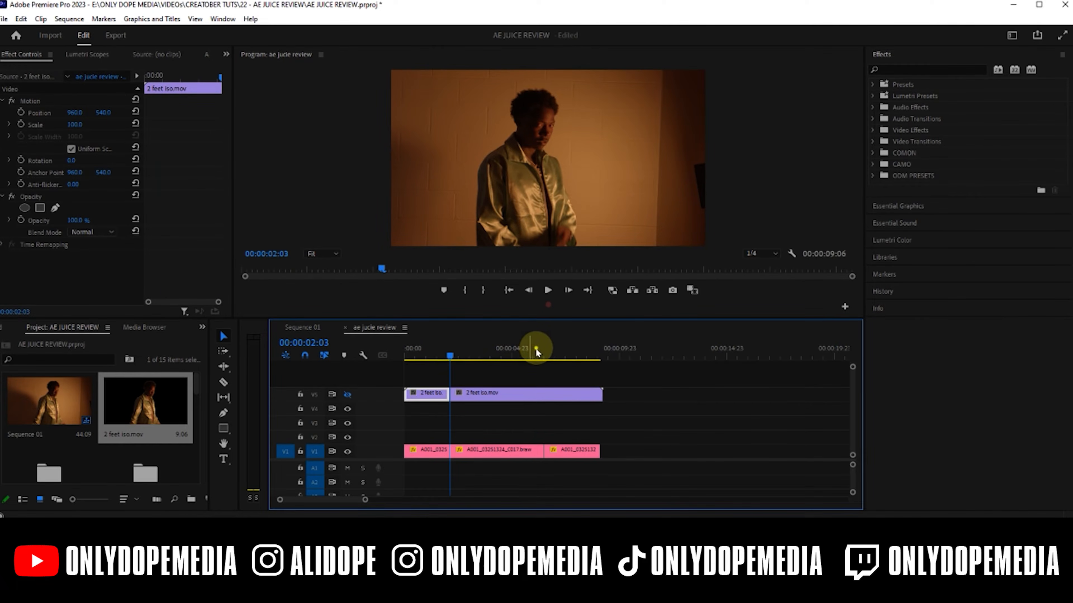
pyautogui.click(543, 350)
pyautogui.click(532, 391)
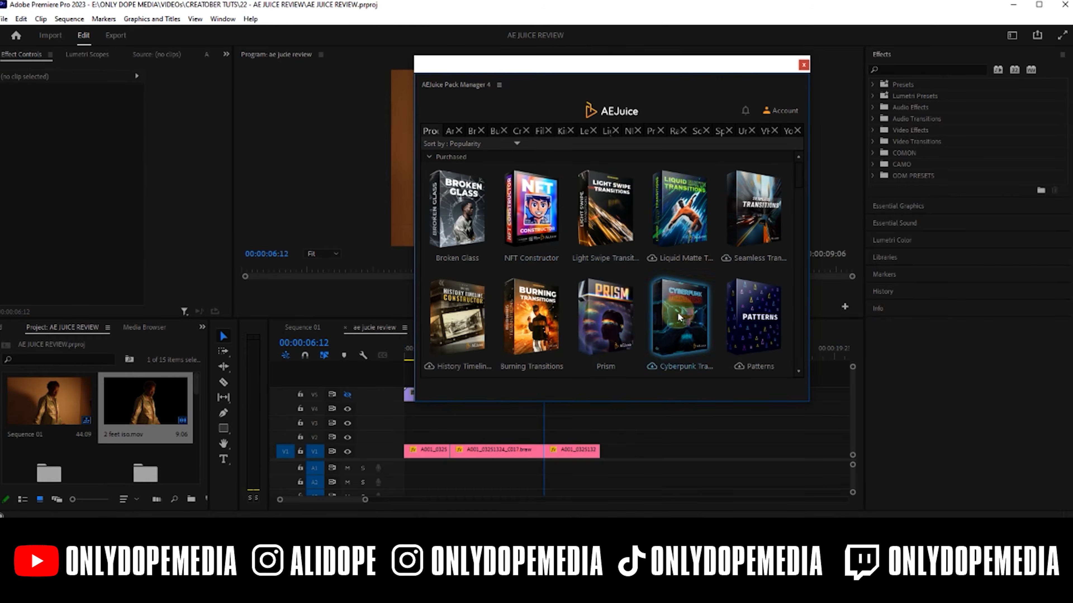
# Step: Add the 2 Wicked animation from AEJuice's Numbers Wicked folder to V2 at 00:00:06:12, and delete the surplus copies following it
pyautogui.click(450, 130)
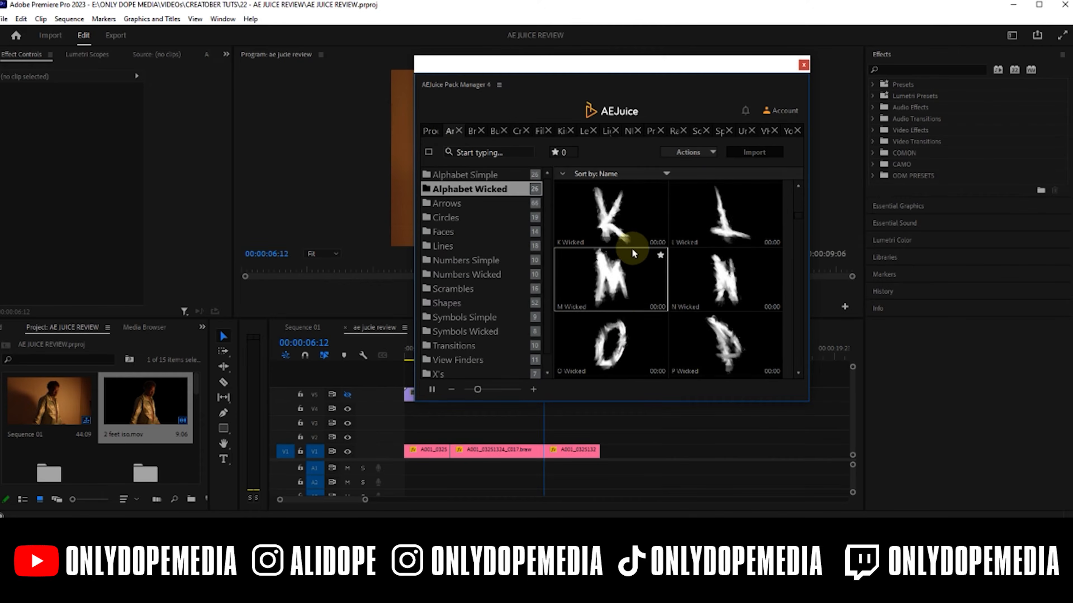
pyautogui.scroll(10, 796, 217)
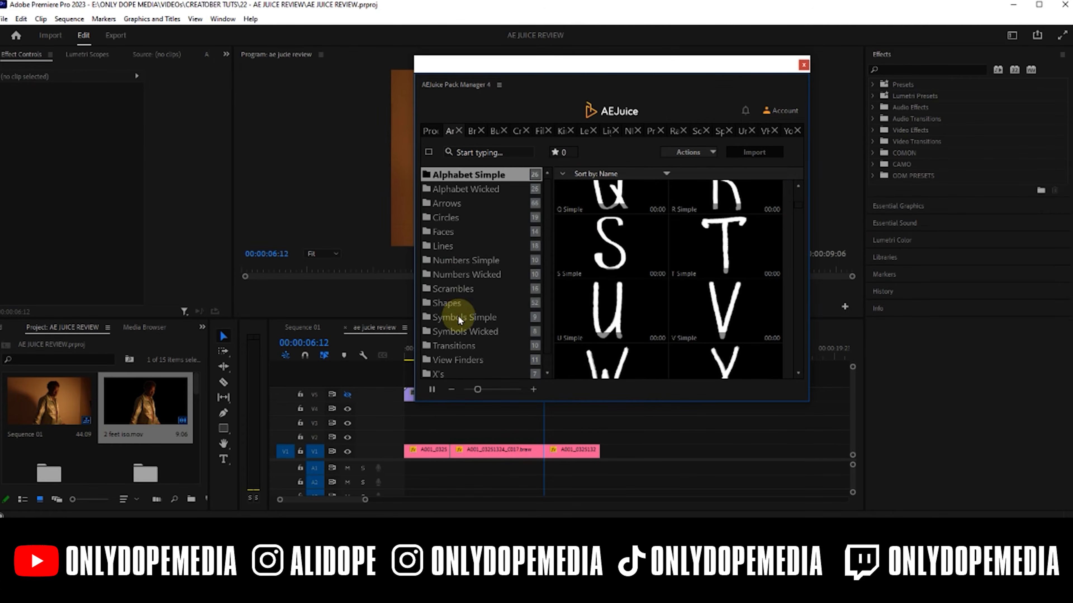
pyautogui.click(475, 274)
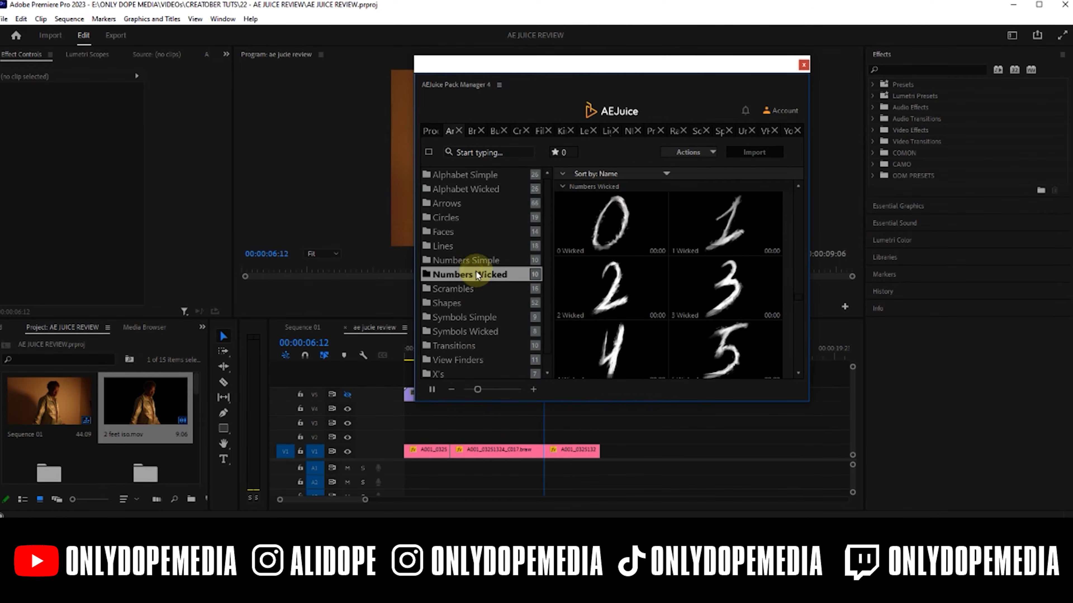
pyautogui.click(643, 288)
pyautogui.scroll(-2, 797, 295)
pyautogui.scroll(-6, 797, 295)
pyautogui.scroll(8, 797, 296)
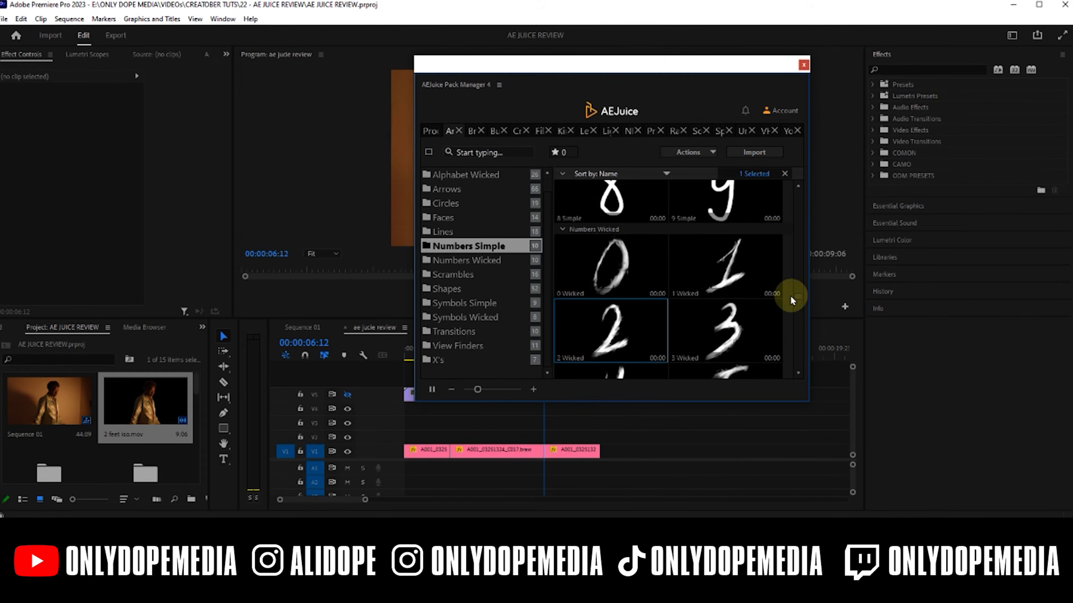
pyautogui.moveTo(601, 332); pyautogui.dragTo(417, 435)
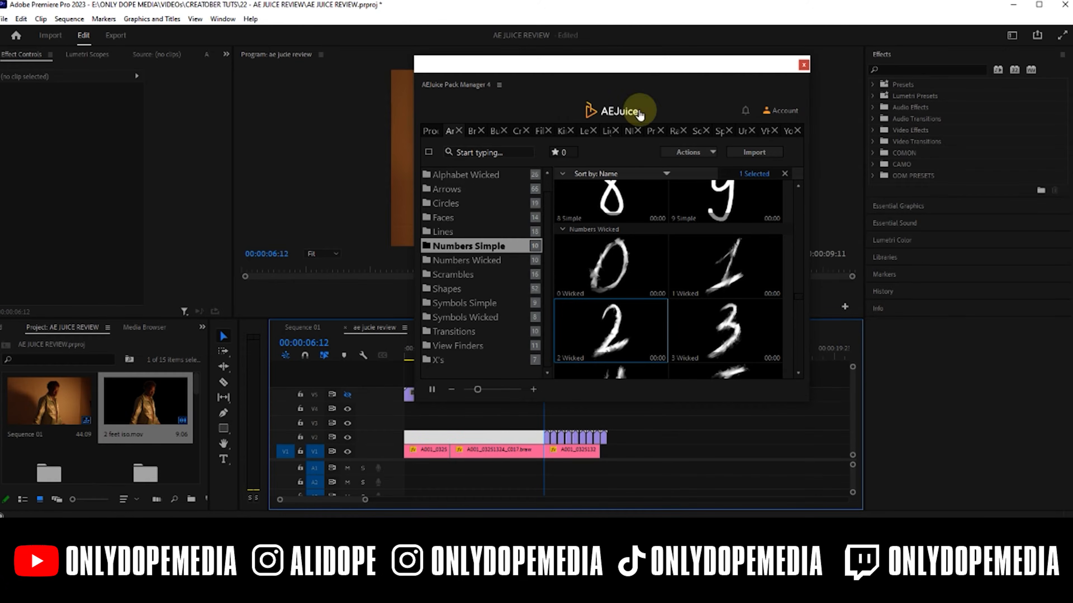
pyautogui.moveTo(668, 70); pyautogui.dragTo(418, 399)
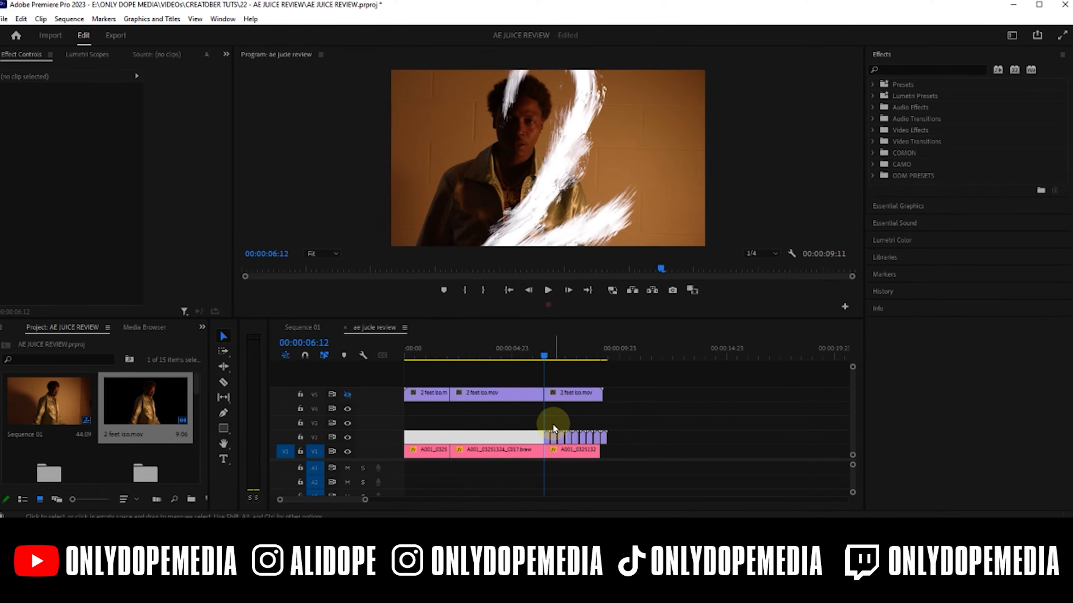
pyautogui.moveTo(553, 427); pyautogui.dragTo(603, 436)
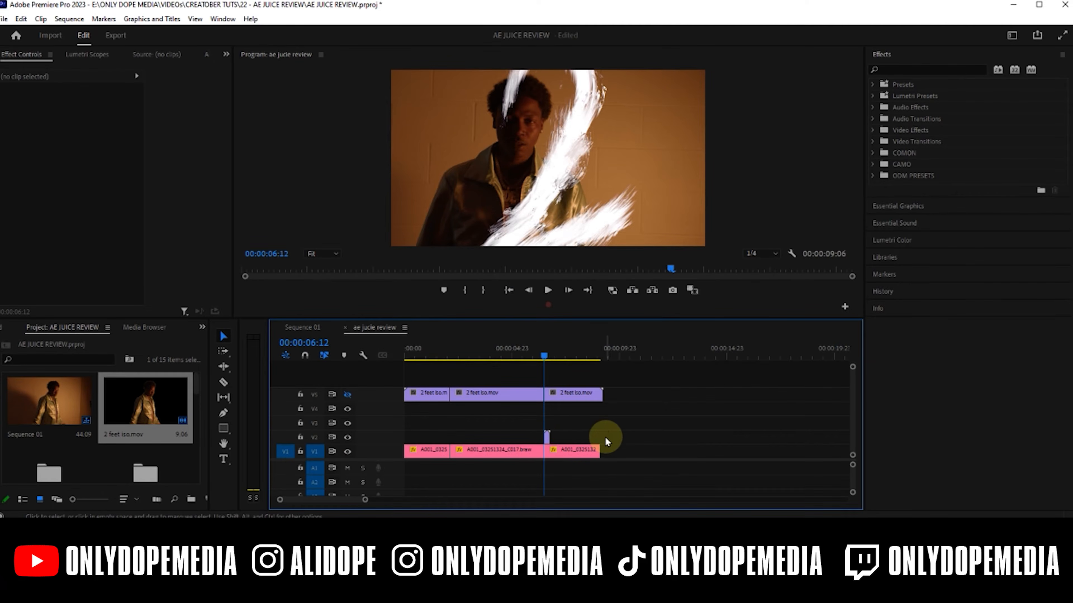
# Step: Remove the Scale keyframes from 2 Wicked.mov, set its scale to 12, and position it at 249, 268
pyautogui.click(546, 438)
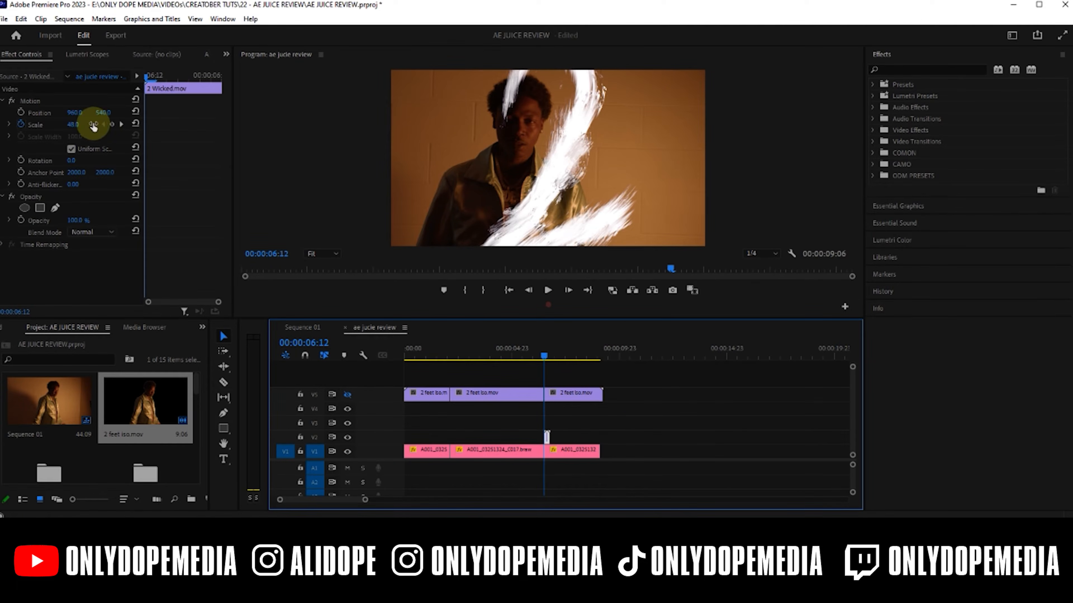
pyautogui.click(21, 125)
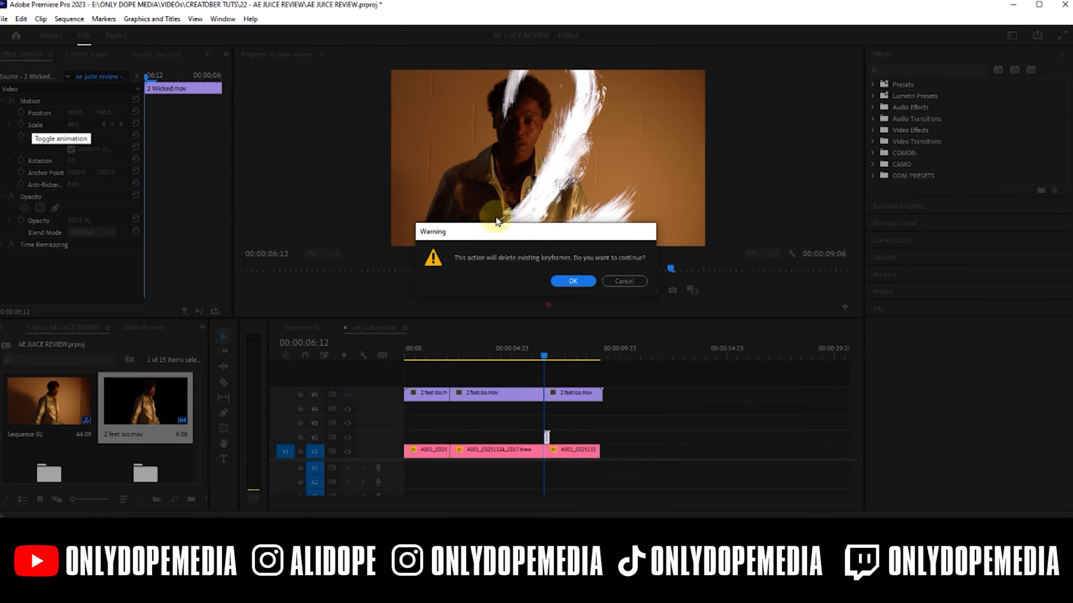
pyautogui.click(573, 281)
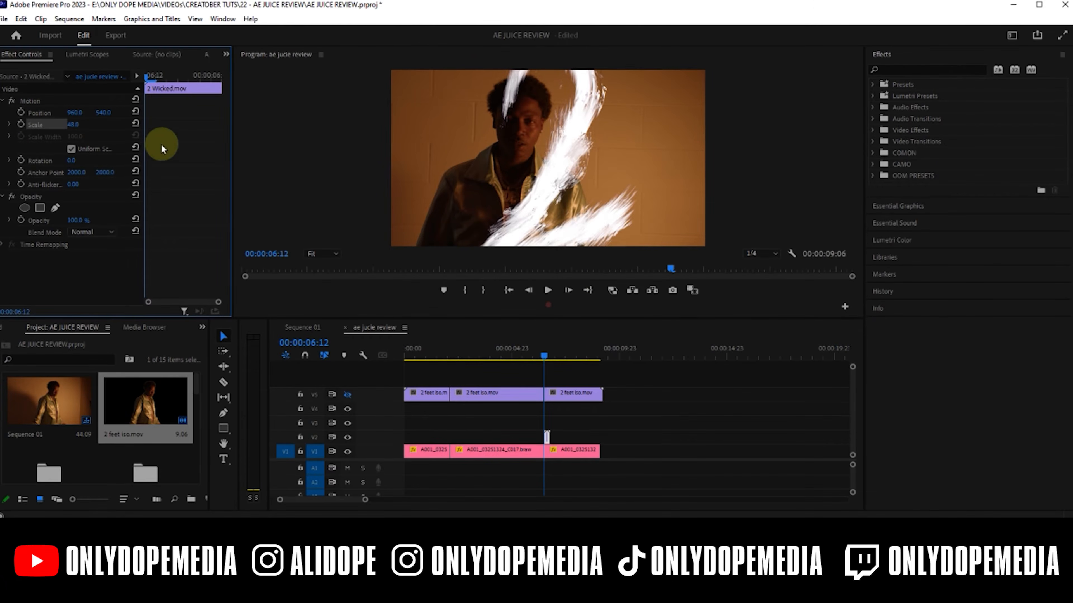
pyautogui.moveTo(73, 124); pyautogui.dragTo(55, 125)
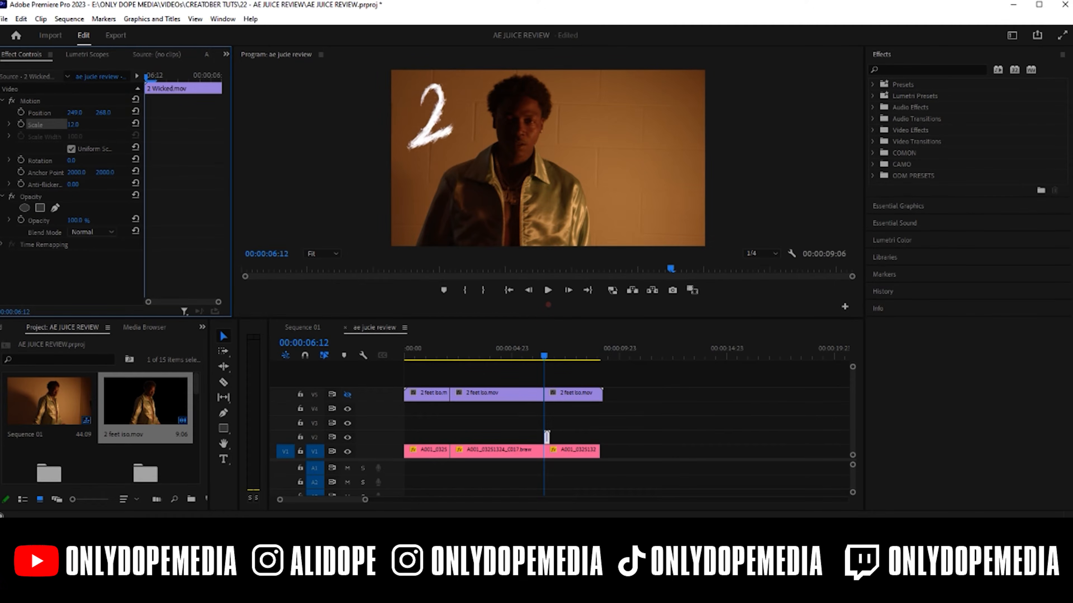
# Step: Move the 2 Wicked clip to the start of V2 and scrub through its animation
pyautogui.moveTo(549, 436); pyautogui.dragTo(407, 437)
pyautogui.moveTo(413, 359); pyautogui.dragTo(398, 361)
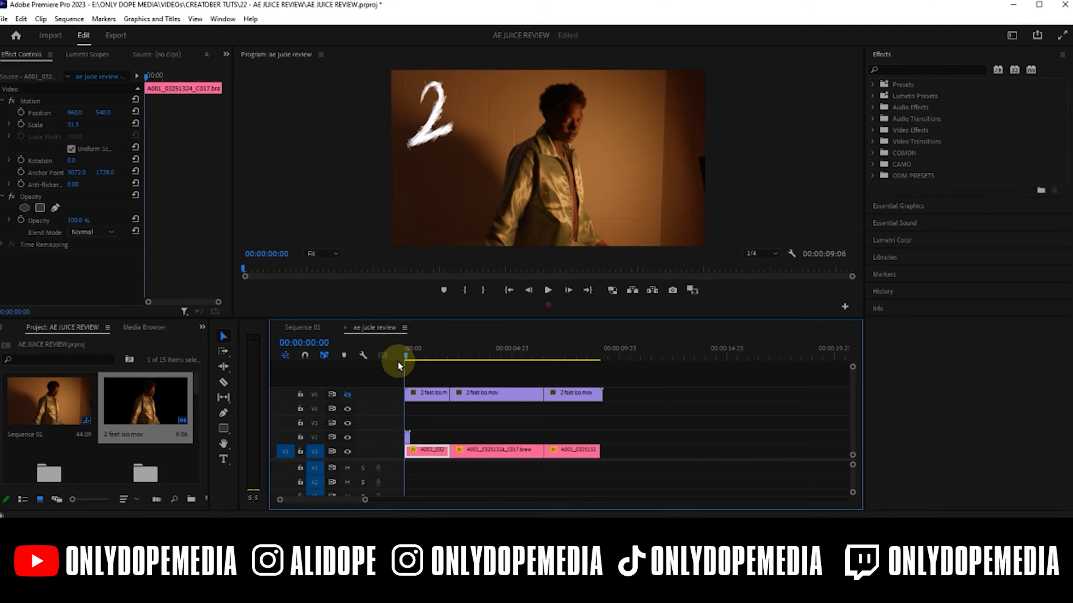
pyautogui.press('=')
pyautogui.press('=')
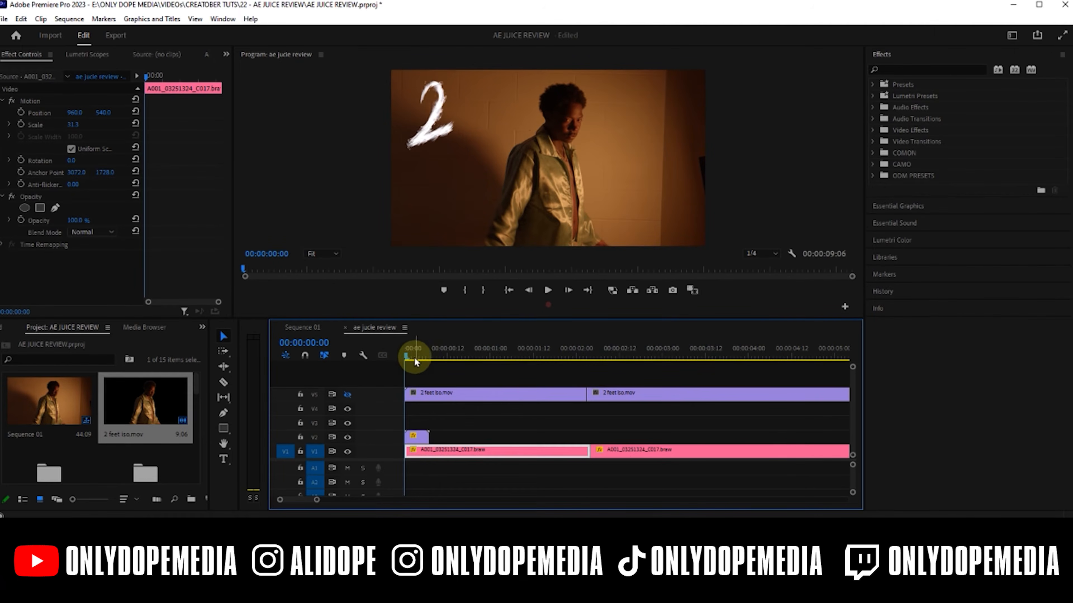
pyautogui.moveTo(411, 356); pyautogui.dragTo(423, 356)
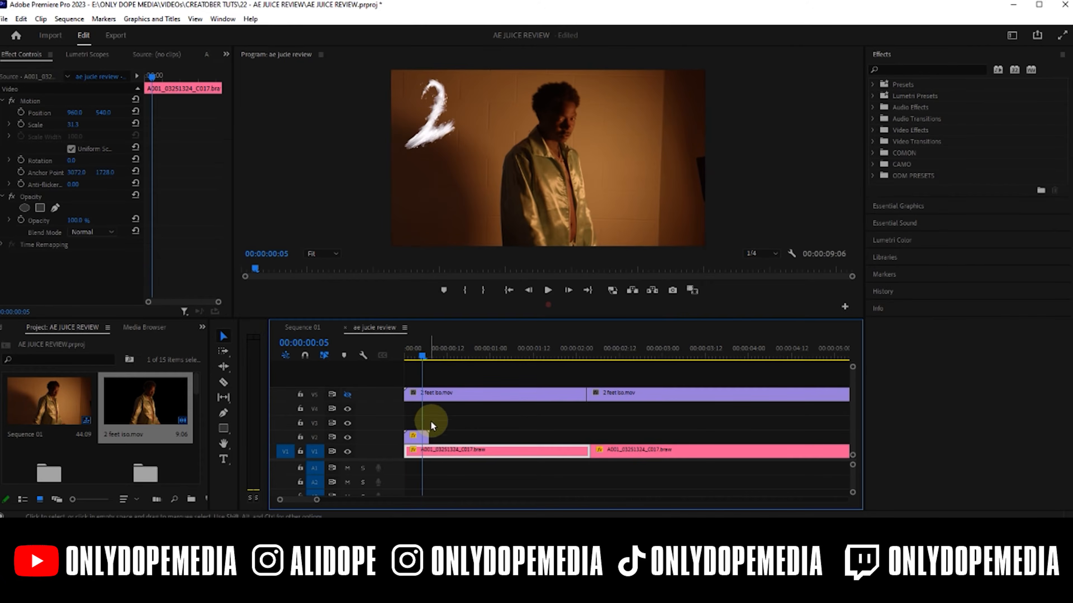
# Step: Duplicate the 2 Wicked clip end to end on V2 until there are four copies, and preview the sequence
pyautogui.moveTo(415, 436)
pyautogui.mouseDown()
pyautogui.moveTo(444, 436)
pyautogui.moveTo(416, 438)
pyautogui.mouseUp()
pyautogui.click(417, 439)
pyautogui.moveTo(419, 443); pyautogui.dragTo(468, 442)
pyautogui.moveTo(413, 359); pyautogui.dragTo(485, 360)
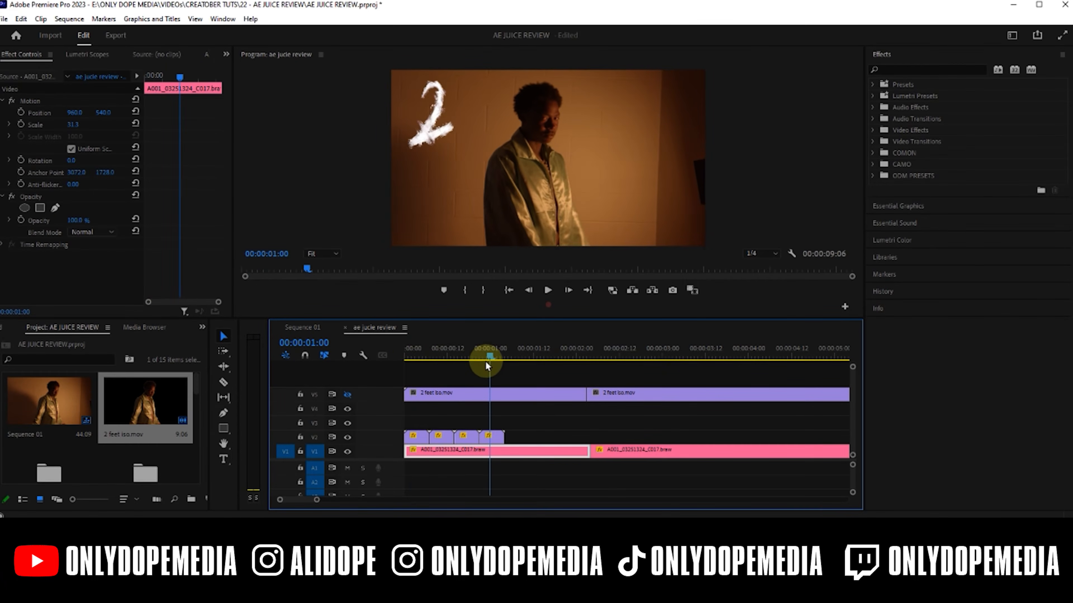
# Step: Save the project and nest the four 2 Wicked clips on V2 as a sequence named 2
pyautogui.hotkey('ctrl', 's')
pyautogui.moveTo(422, 417); pyautogui.dragTo(497, 438)
pyautogui.rightClick(499, 441)
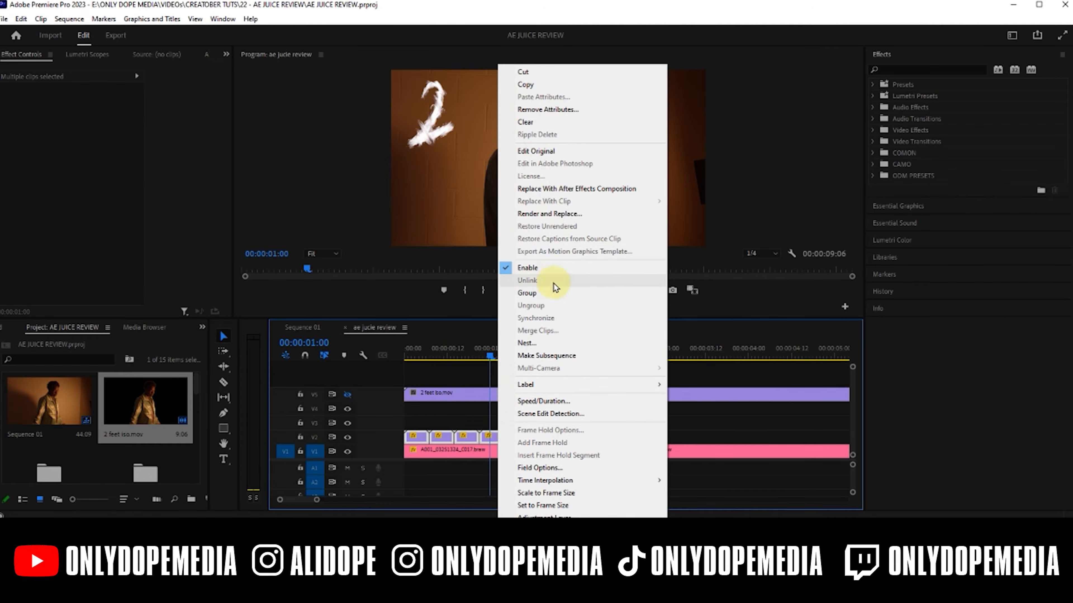
pyautogui.click(529, 346)
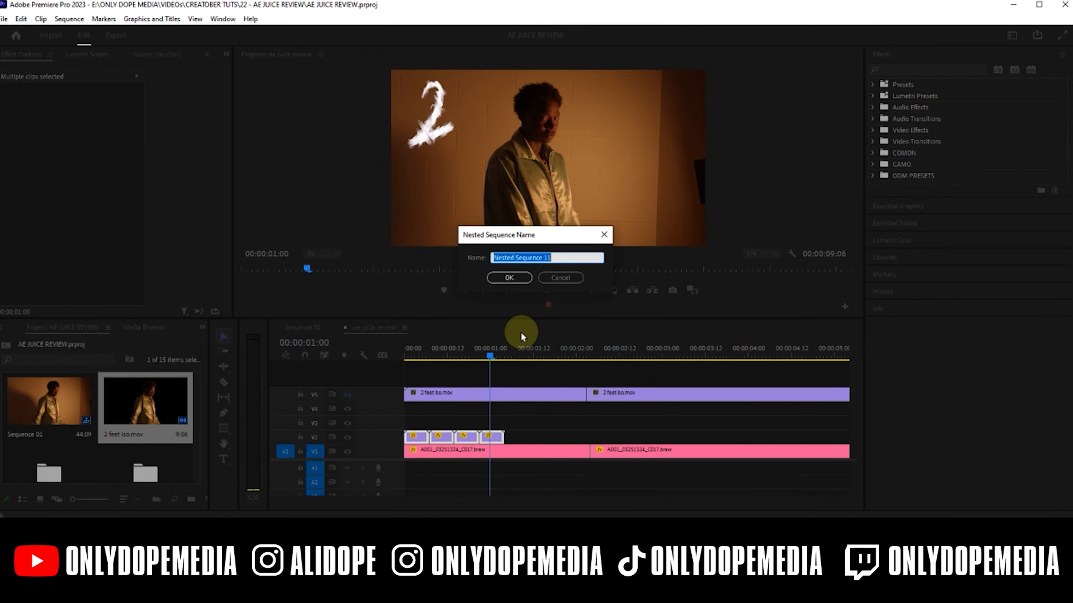
pyautogui.press('Return')
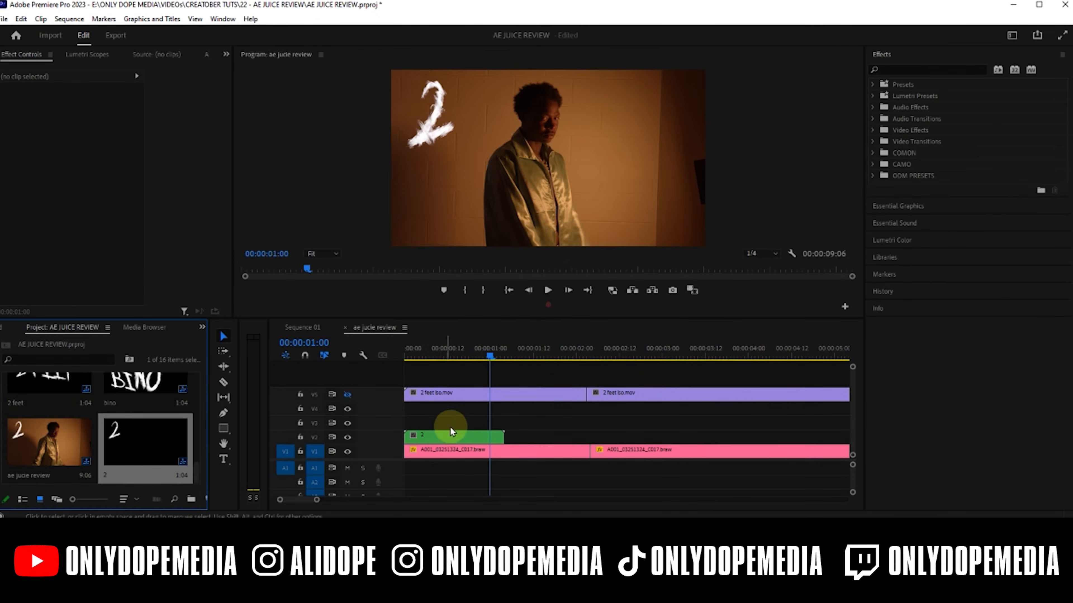
# Step: Add the E, F and T animations from AEJuice's Alphabet Wicked folder to the timeline above the nested number at 00:00:01:00
pyautogui.click(454, 417)
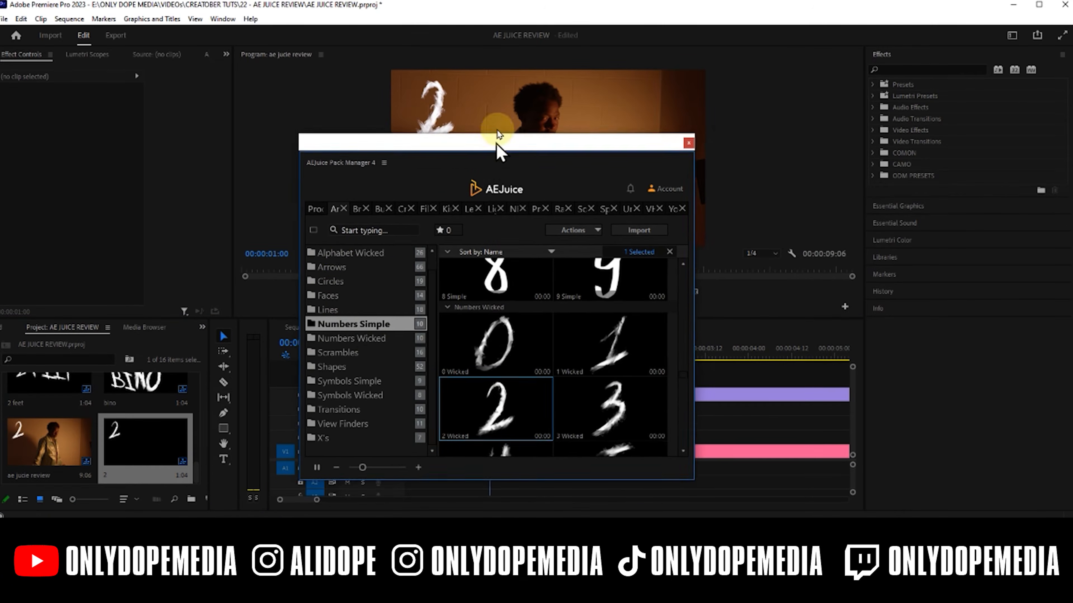
pyautogui.moveTo(497, 143); pyautogui.dragTo(501, 121)
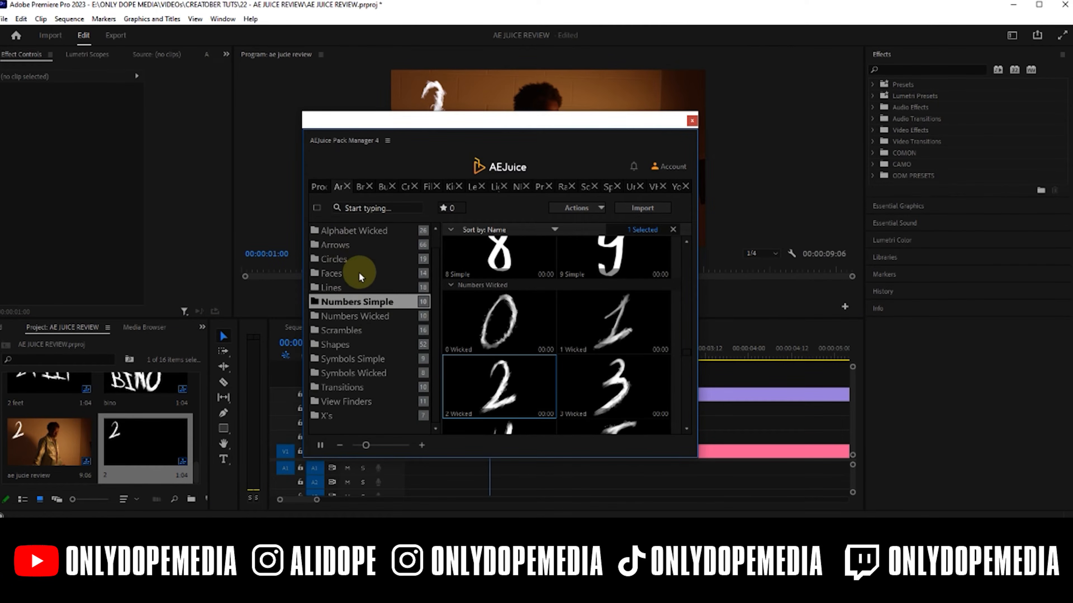
pyautogui.scroll(1, 358, 266)
pyautogui.click(359, 245)
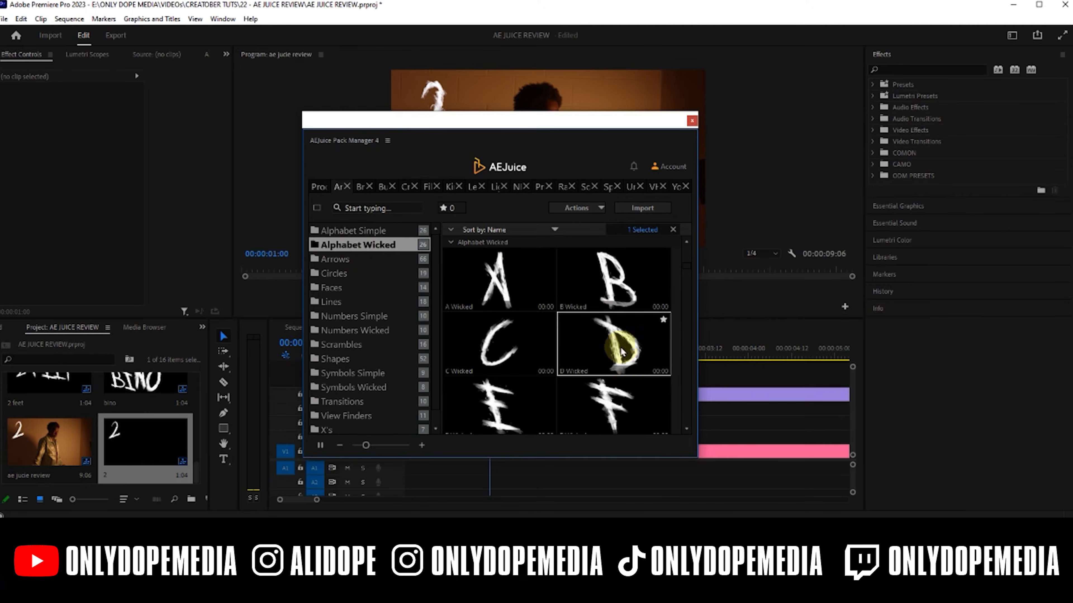
pyautogui.click(627, 397)
pyautogui.scroll(-2, 633, 381)
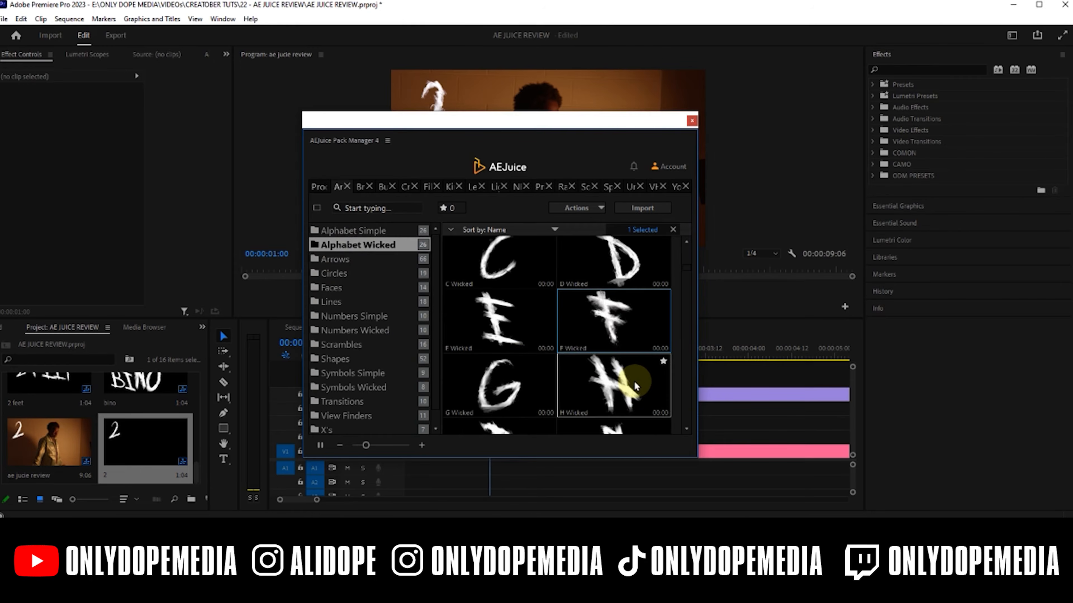
pyautogui.keyDown('ctrl'); pyautogui.click(533, 325); pyautogui.keyUp('ctrl')
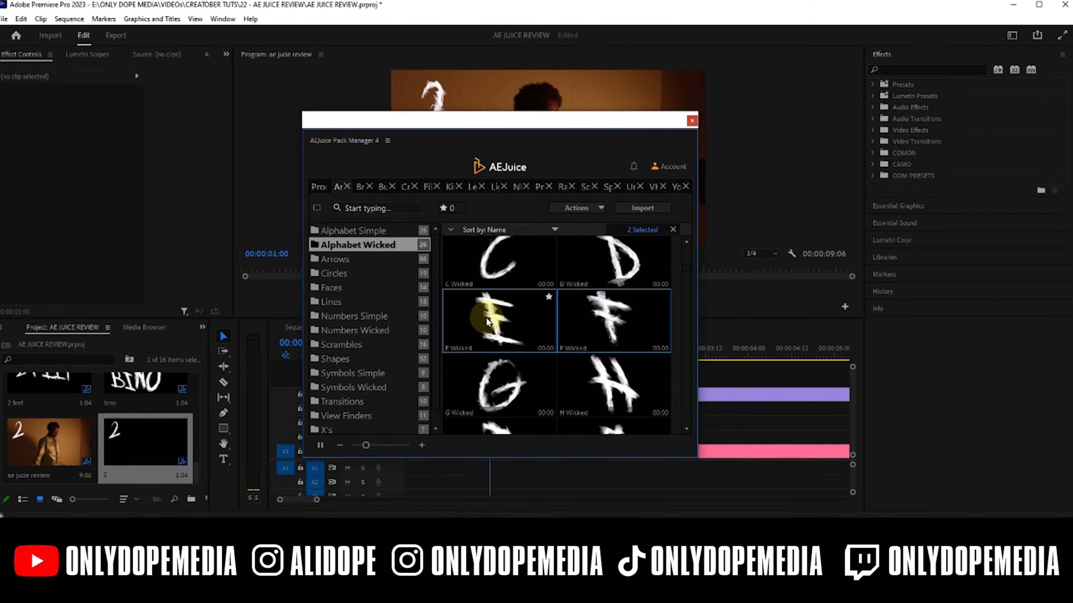
pyautogui.scroll(-4, 533, 325)
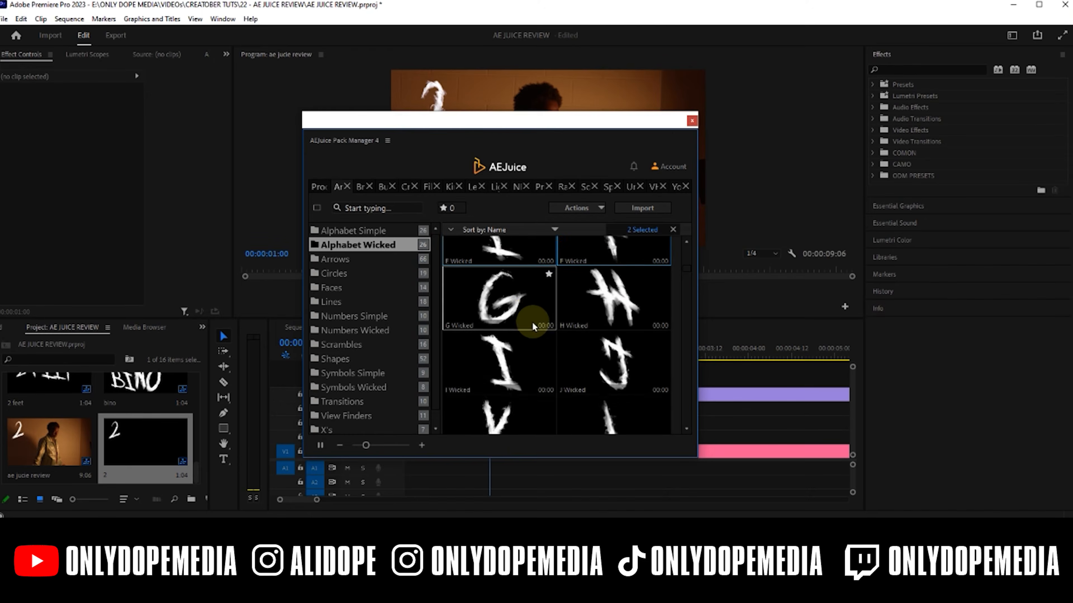
pyautogui.scroll(-4, 533, 326)
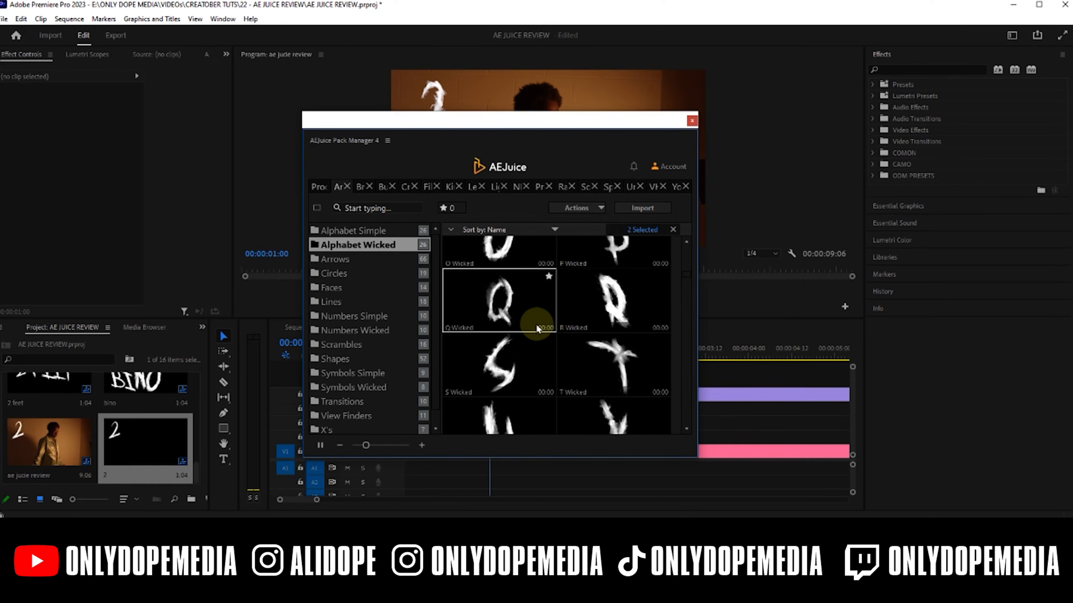
pyautogui.keyDown('ctrl'); pyautogui.click(587, 364); pyautogui.keyUp('ctrl')
pyautogui.moveTo(587, 364); pyautogui.dragTo(710, 415)
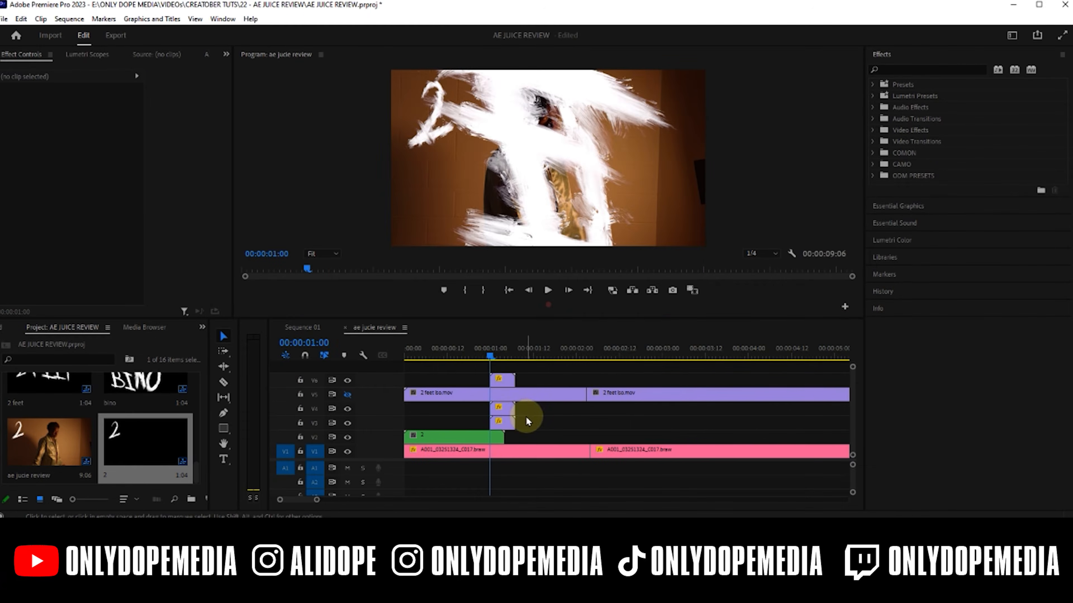
# Step: Move F Wicked.mov to the start of V3, remove its Scale keyframes, and set scale 9 and position 544, 274
pyautogui.click(503, 424)
pyautogui.moveTo(504, 424); pyautogui.dragTo(416, 424)
pyautogui.click(415, 355)
pyautogui.click(21, 123)
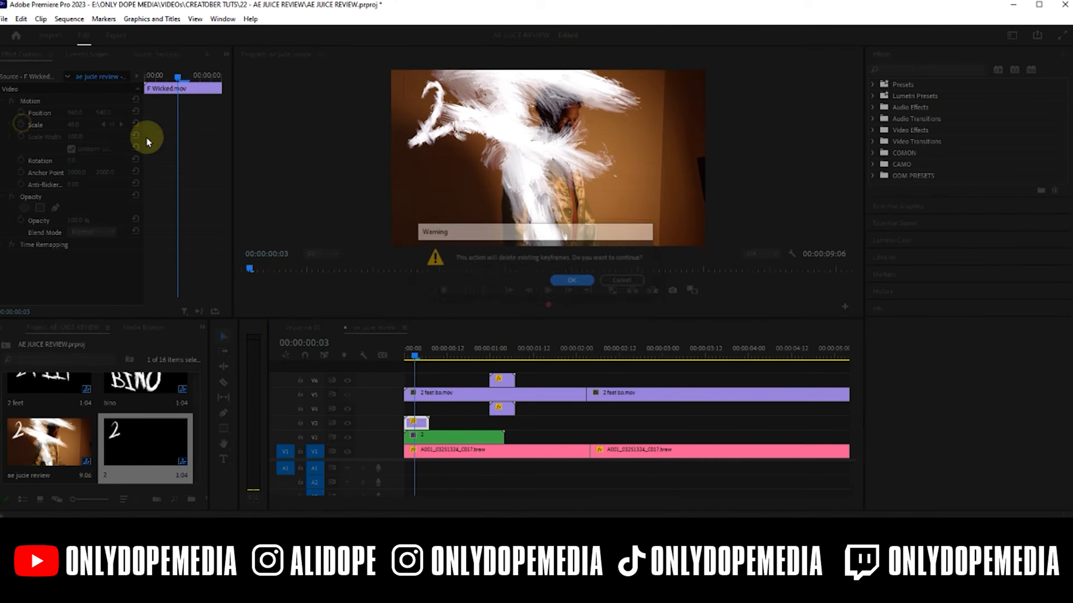
pyautogui.press('Return')
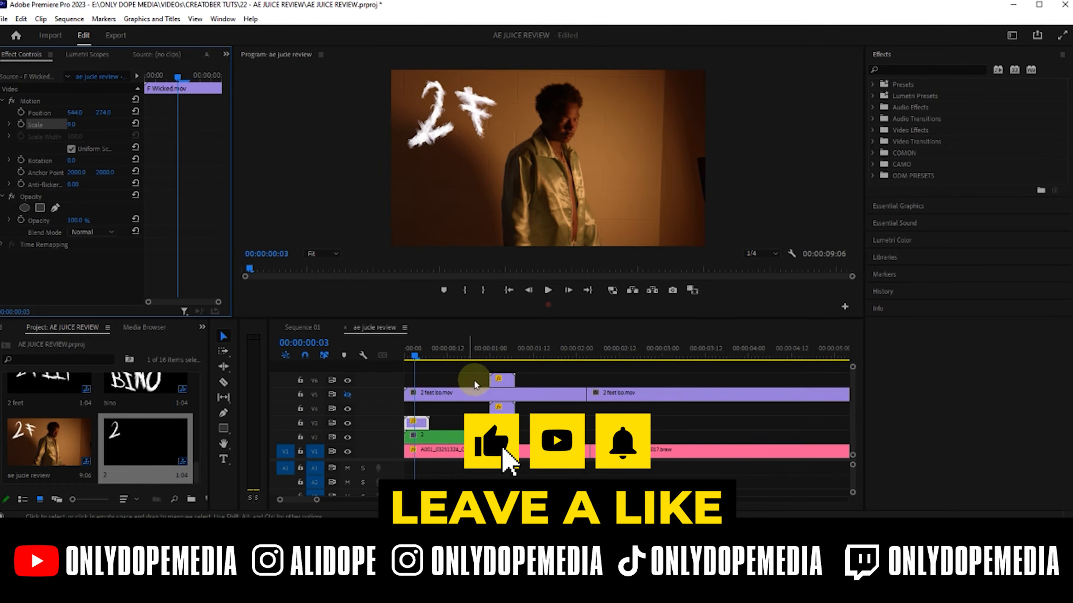
# Step: Move E Wicked.mov to the start of V4, remove its Scale keyframes, and set scale 11 and position 772, 246
pyautogui.moveTo(502, 408); pyautogui.dragTo(416, 408)
pyautogui.click(20, 124)
pyautogui.press('Return')
pyautogui.moveTo(76, 125); pyautogui.dragTo(38, 125)
pyautogui.moveTo(102, 112); pyautogui.dragTo(43, 112)
pyautogui.moveTo(74, 112); pyautogui.dragTo(26, 112)
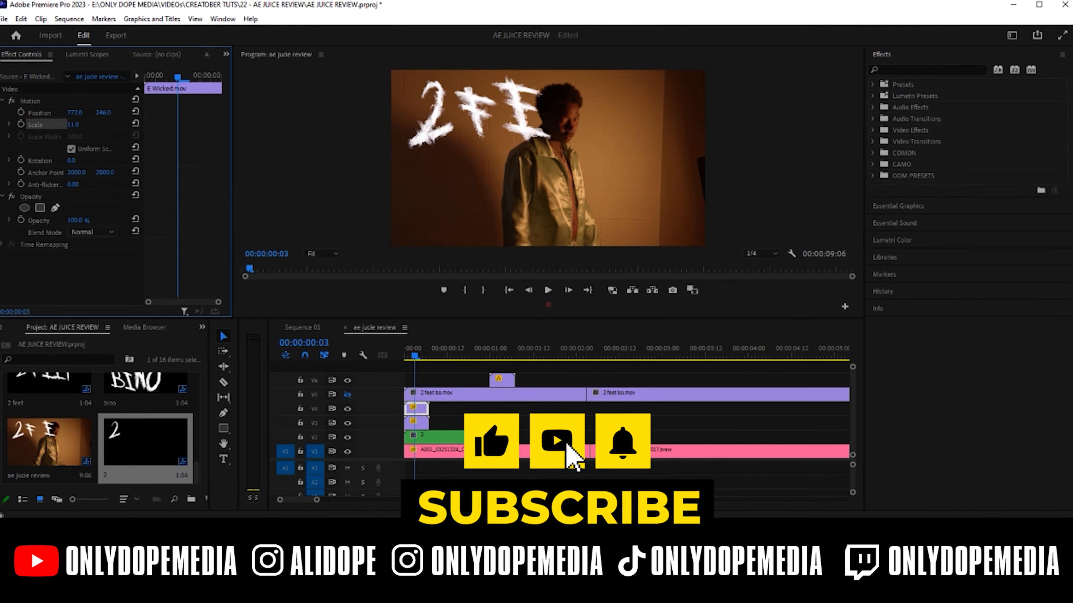
# Step: Inspect the nested 2 feet sequence, return to the main sequence, and preview the title over the footage
pyautogui.click(521, 418)
pyautogui.doubleClick(492, 392)
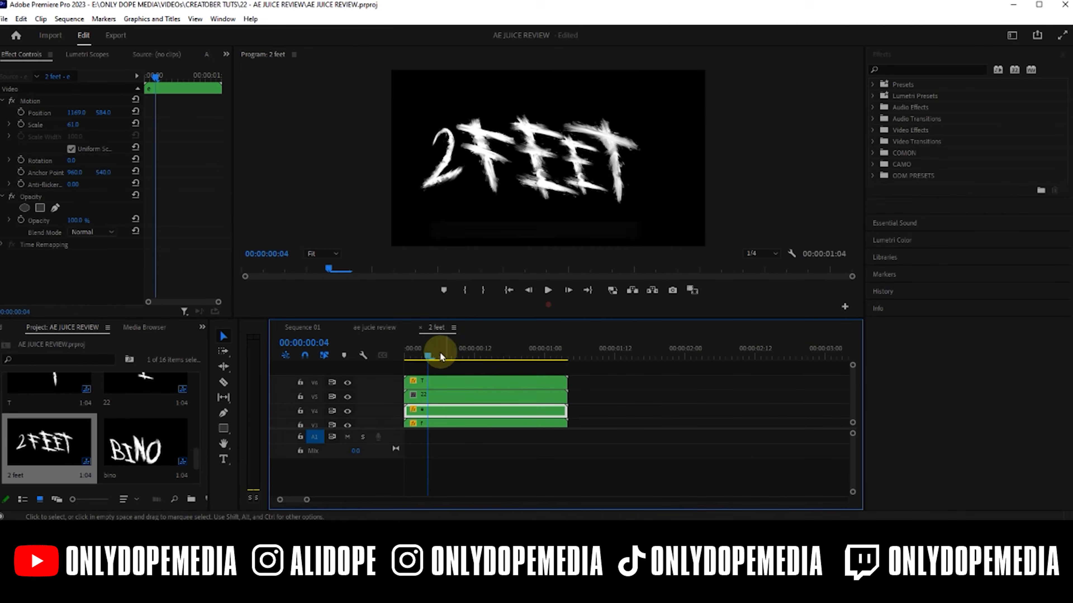
pyautogui.click(420, 328)
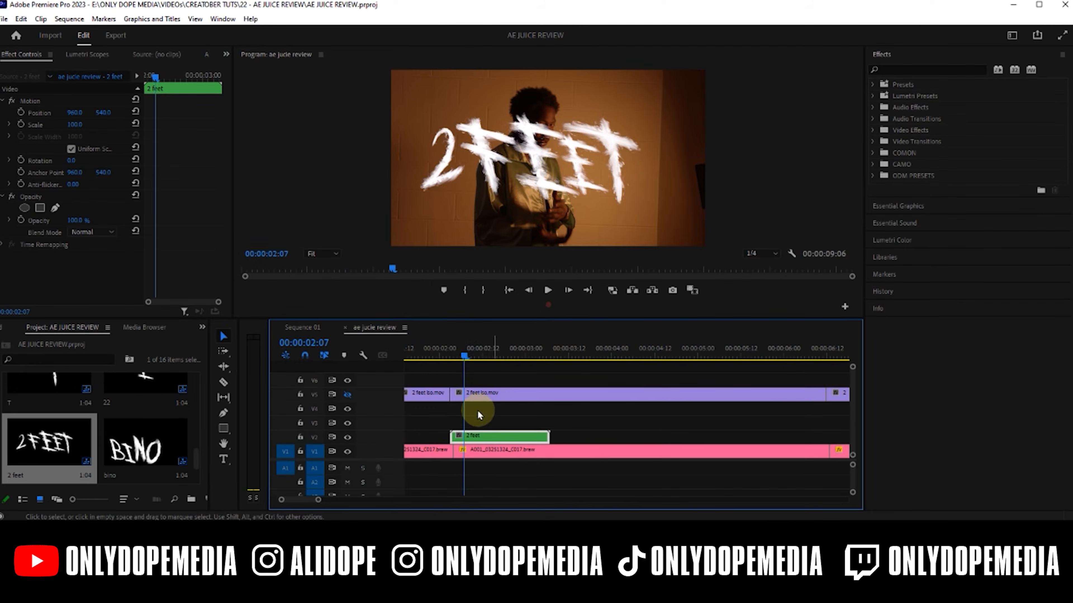
pyautogui.moveTo(465, 358); pyautogui.dragTo(551, 362)
# Step: Add the bino nest on V3 above the 2 feet clip and delete its linked audio
pyautogui.click(505, 346)
pyautogui.keyDown('alt'); pyautogui.click(518, 491); pyautogui.keyUp('alt')
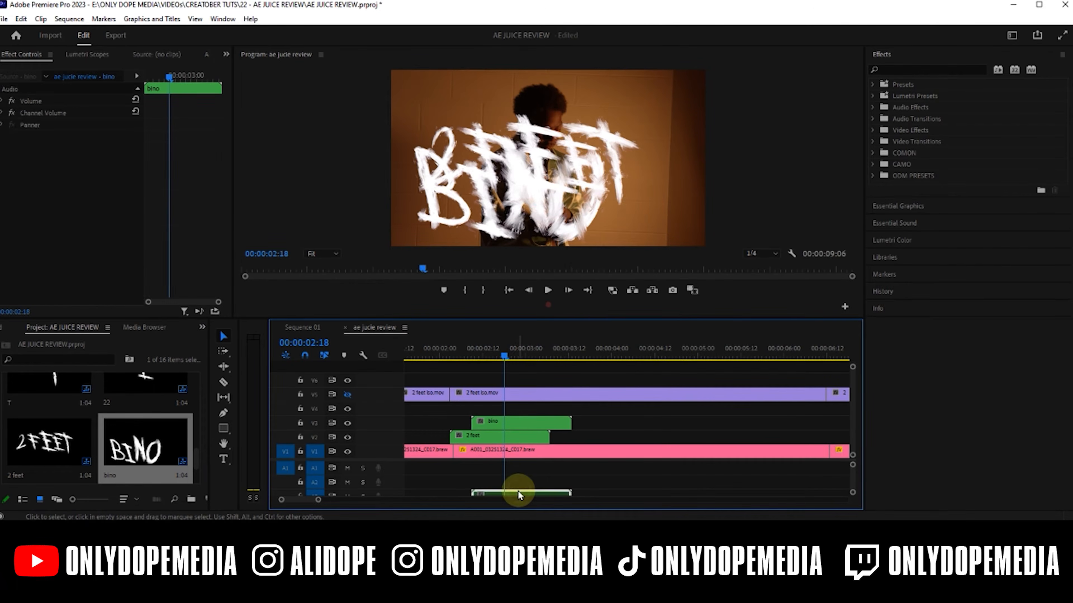
pyautogui.press('Delete')
# Step: Raise the 2 feet title in the frame, and set the bino title to scale 59 and position 1584, 704
pyautogui.click(503, 436)
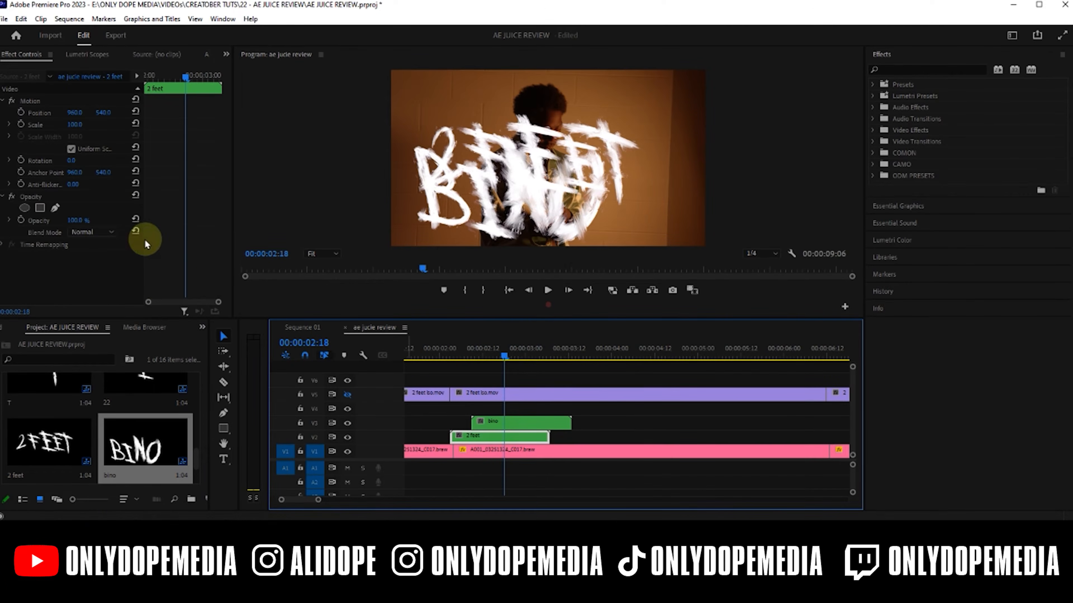
pyautogui.moveTo(103, 113); pyautogui.dragTo(333, 112)
pyautogui.click(552, 423)
pyautogui.hotkey('ctrl', 's')
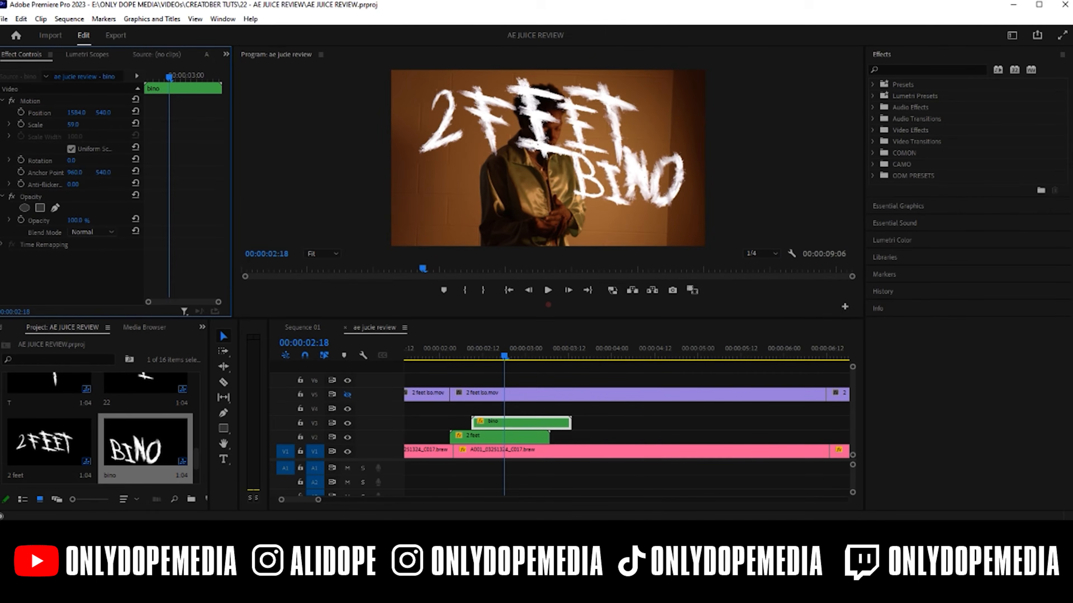
pyautogui.moveTo(103, 112); pyautogui.dragTo(136, 112)
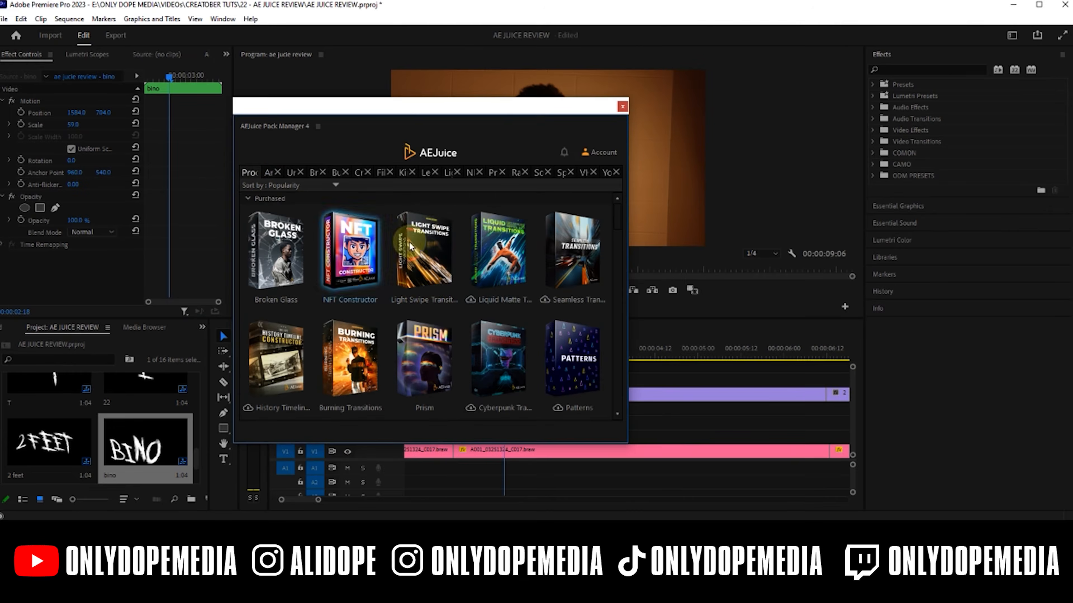
# Step: Browse the AEJuice packs and add Texture 10 from the Urban Texture Pack to V2 after the title clips
pyautogui.scroll(-2, 562, 296)
pyautogui.scroll(-10, 561, 296)
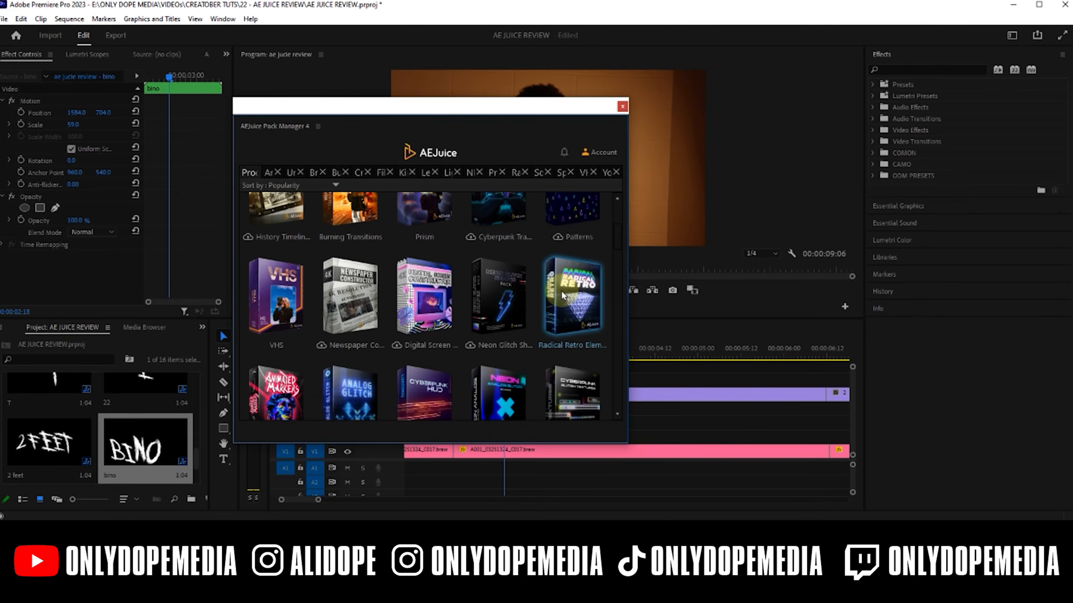
pyautogui.scroll(-2, 562, 296)
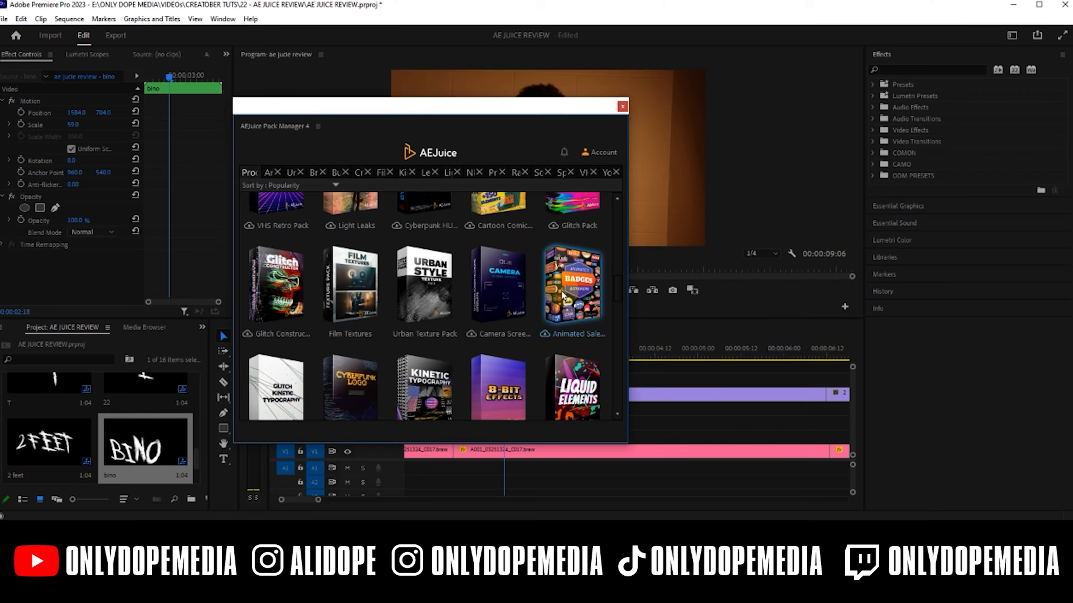
pyautogui.moveTo(437, 282)
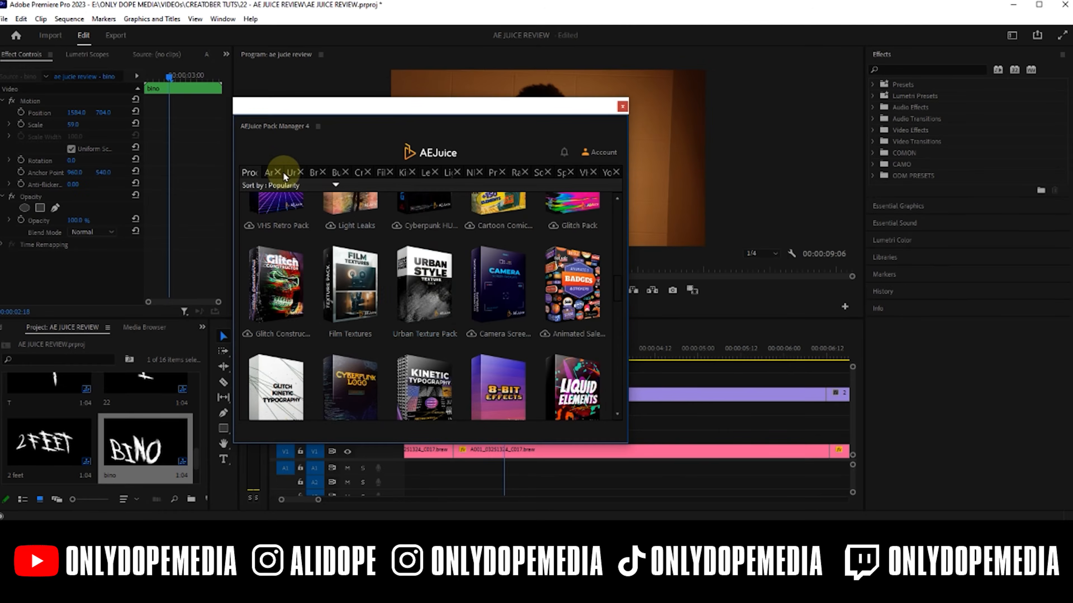
pyautogui.click(292, 173)
pyautogui.scroll(-3, 582, 303)
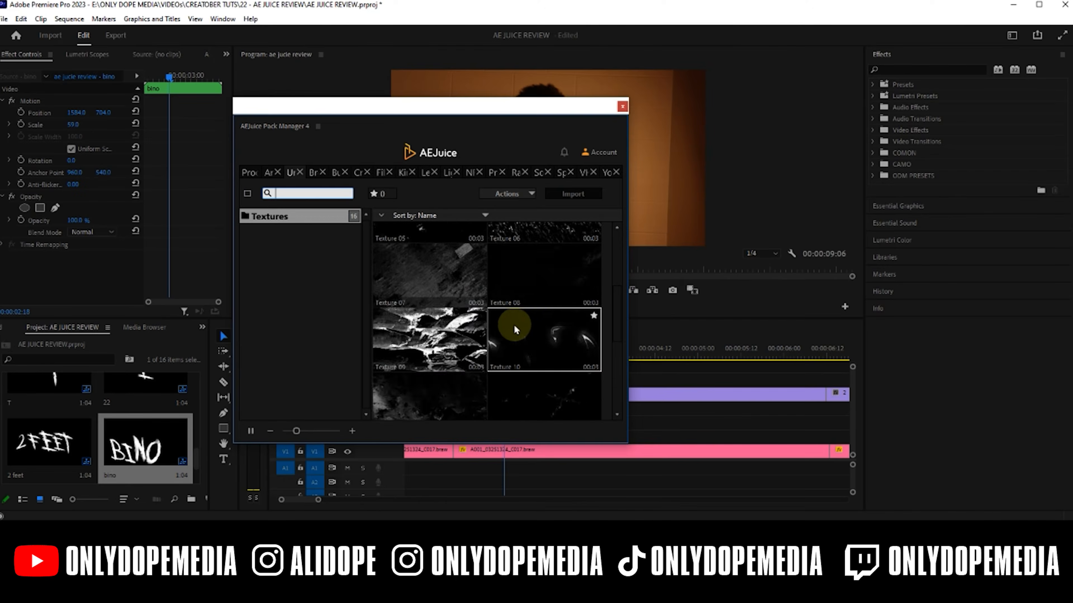
pyautogui.scroll(-1, 527, 327)
pyautogui.scroll(-1, 527, 327)
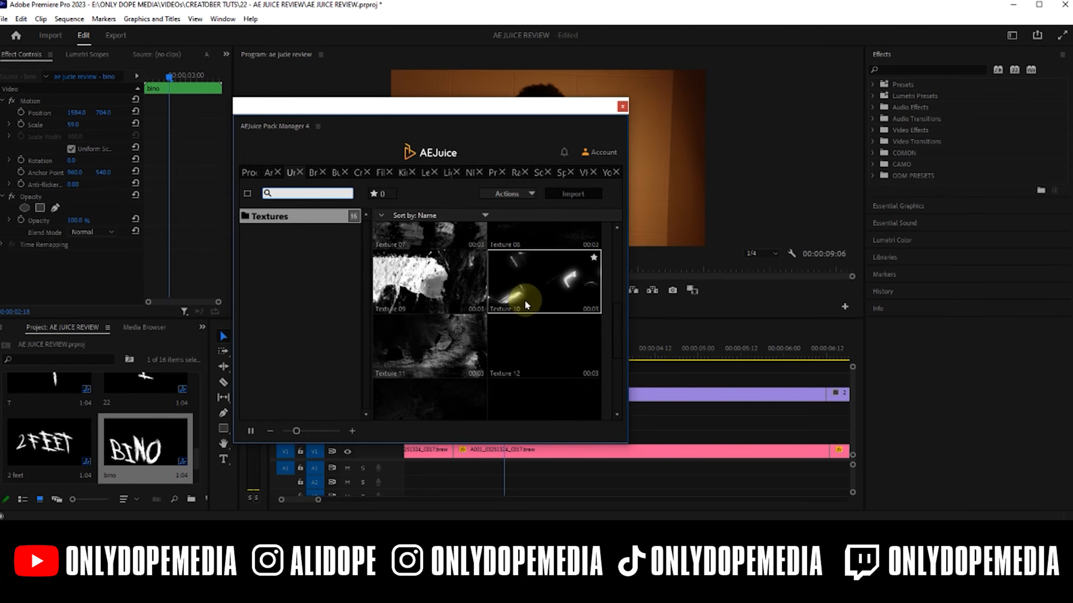
pyautogui.moveTo(531, 289); pyautogui.dragTo(648, 428)
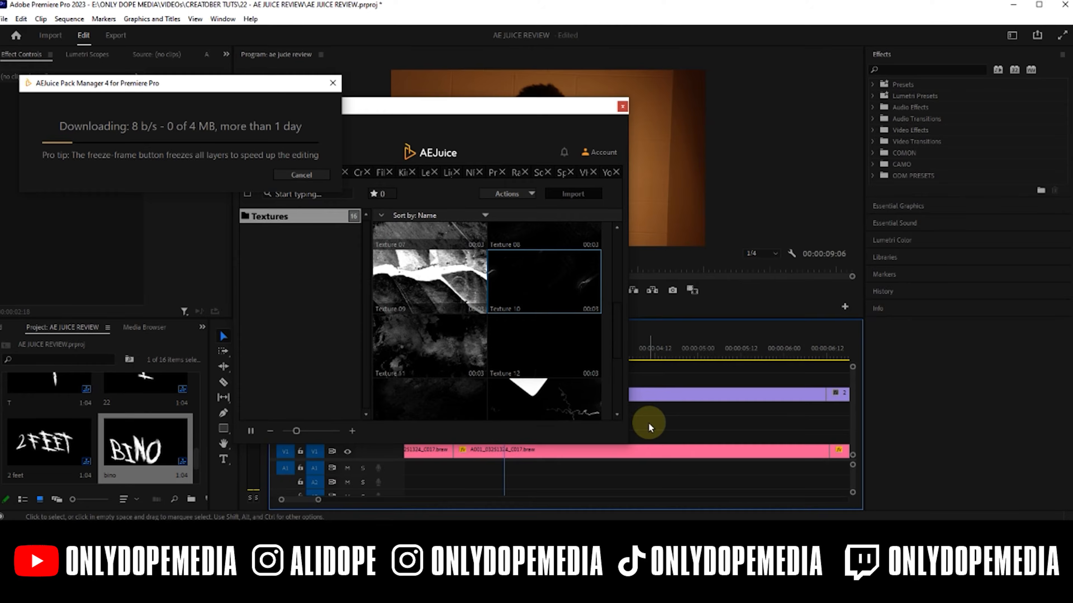
pyautogui.moveTo(450, 107); pyautogui.dragTo(217, 51)
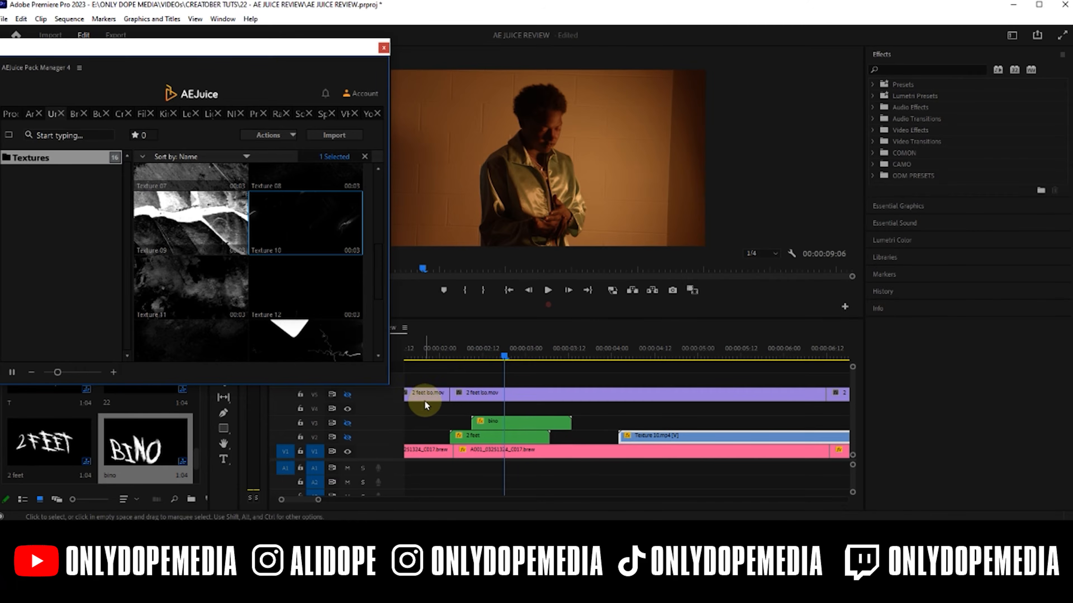
# Step: Add a video track beneath the title clips and move Texture 10 onto V2 at the start of the second footage clip
pyautogui.rightClick(390, 448)
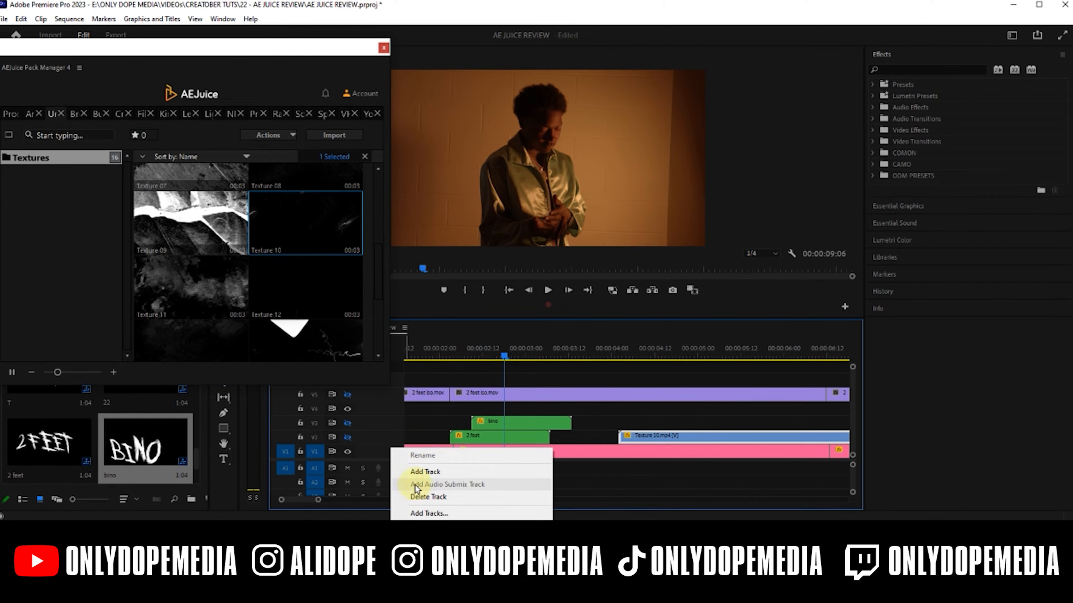
pyautogui.click(418, 471)
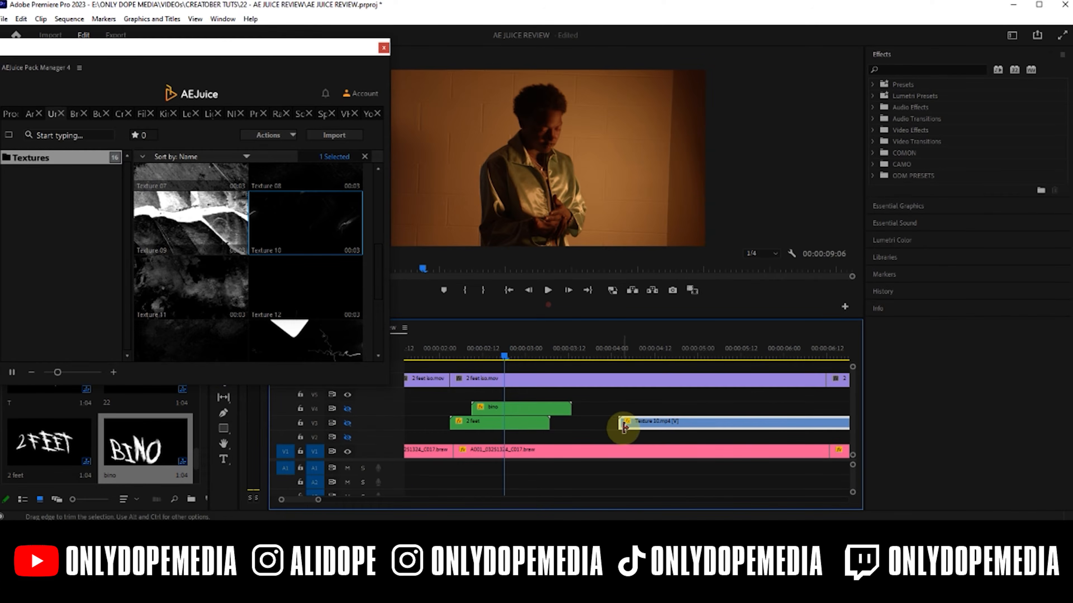
pyautogui.moveTo(636, 430); pyautogui.dragTo(475, 440)
pyautogui.rightClick(367, 435)
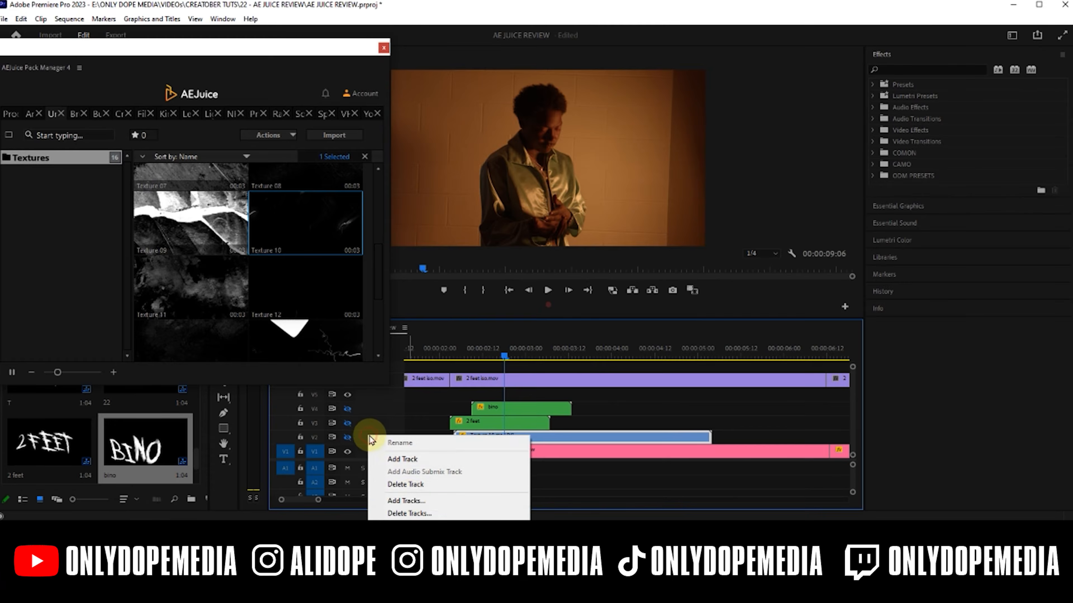
pyautogui.click(409, 500)
pyautogui.click(623, 197)
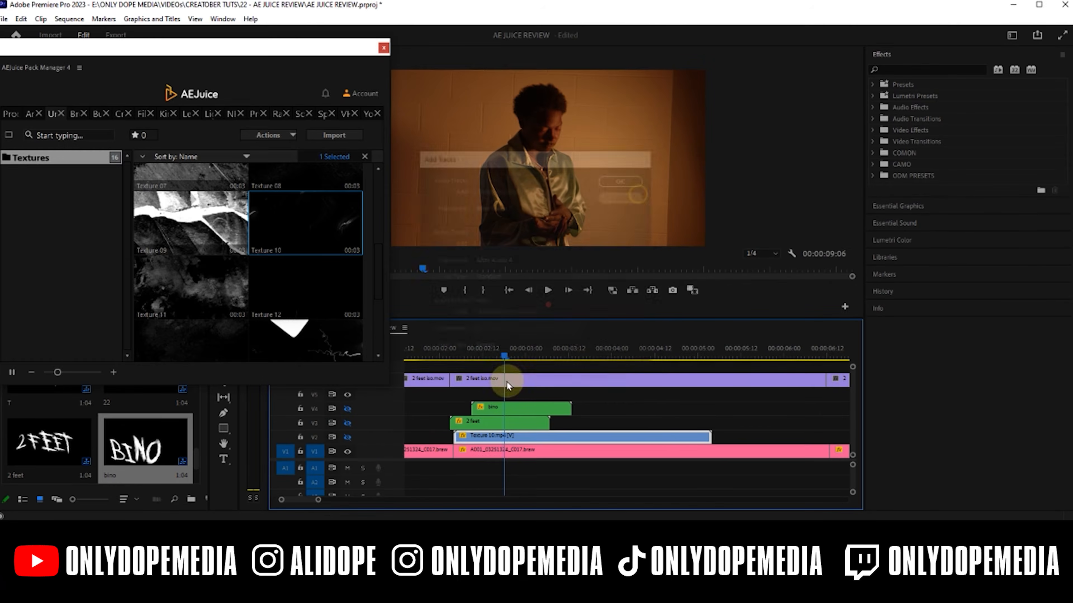
# Step: Add another video track and stack Texture 02 from the Urban Texture Pack with Texture 10 beneath the titles
pyautogui.rightClick(395, 442)
pyautogui.click(429, 466)
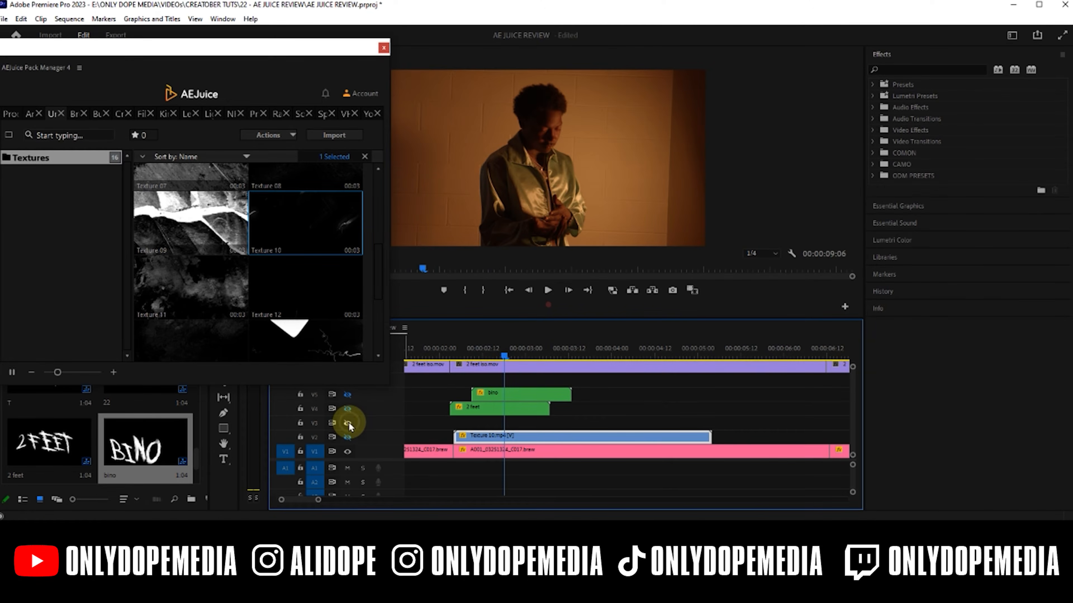
pyautogui.hotkey('ctrl', 's')
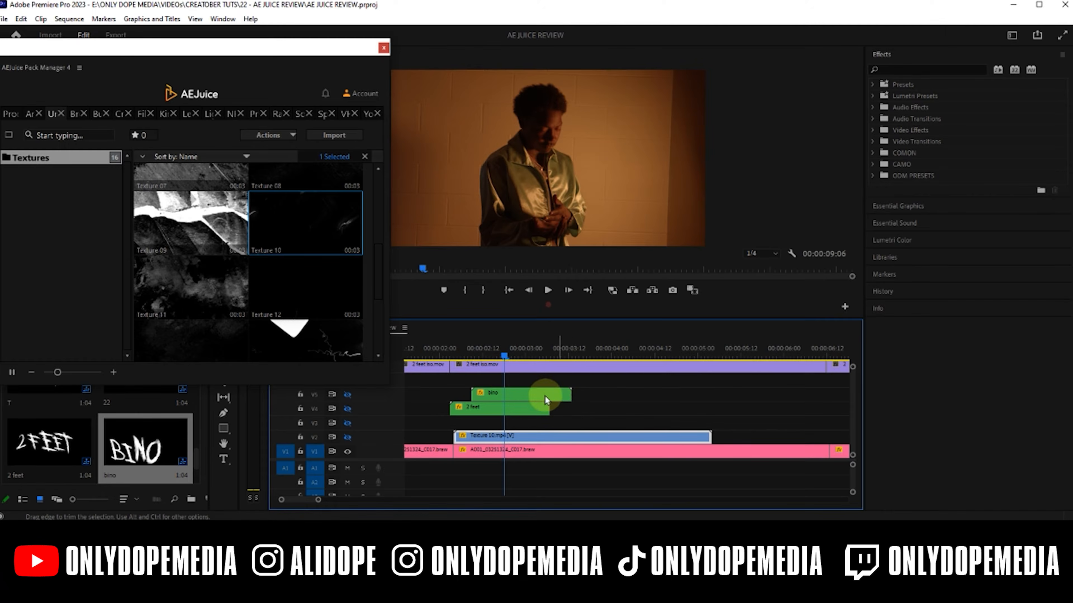
pyautogui.moveTo(376, 284); pyautogui.dragTo(371, 194)
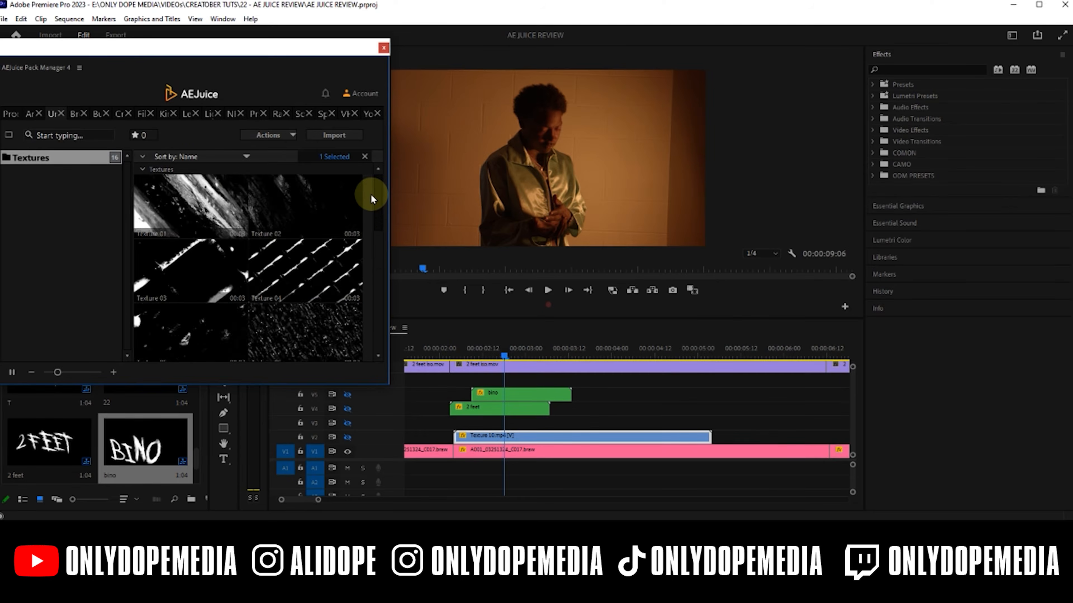
pyautogui.moveTo(294, 199); pyautogui.dragTo(497, 420)
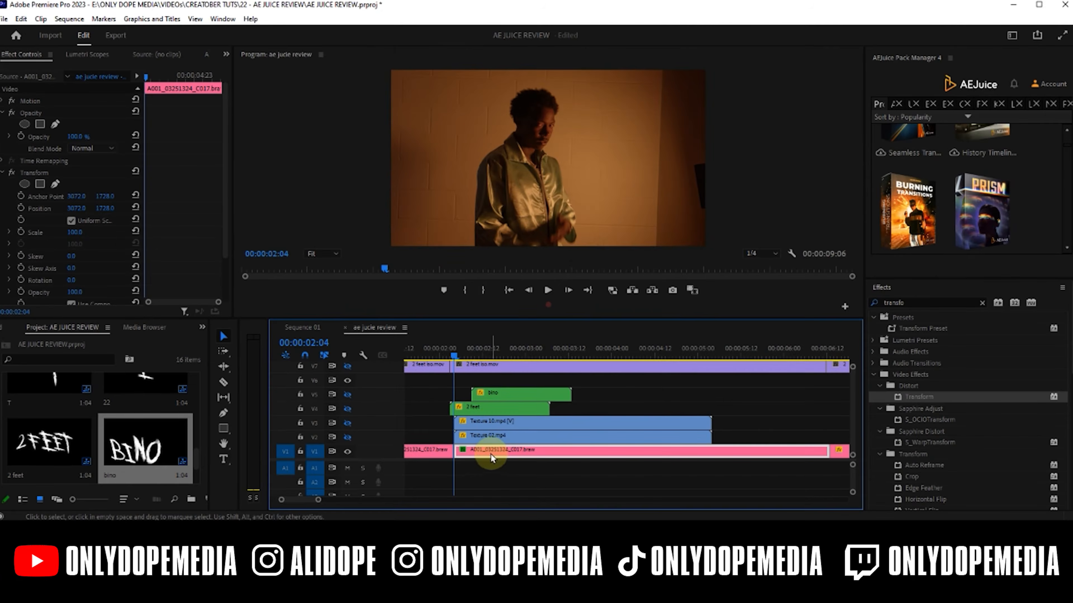
# Step: On the second footage clip's Transform effect, use a shutter angle of 90 and keyframe scale 100 at 00:00:02:04 and 147 at 00:00:02:16
pyautogui.scroll(-3, 139, 173)
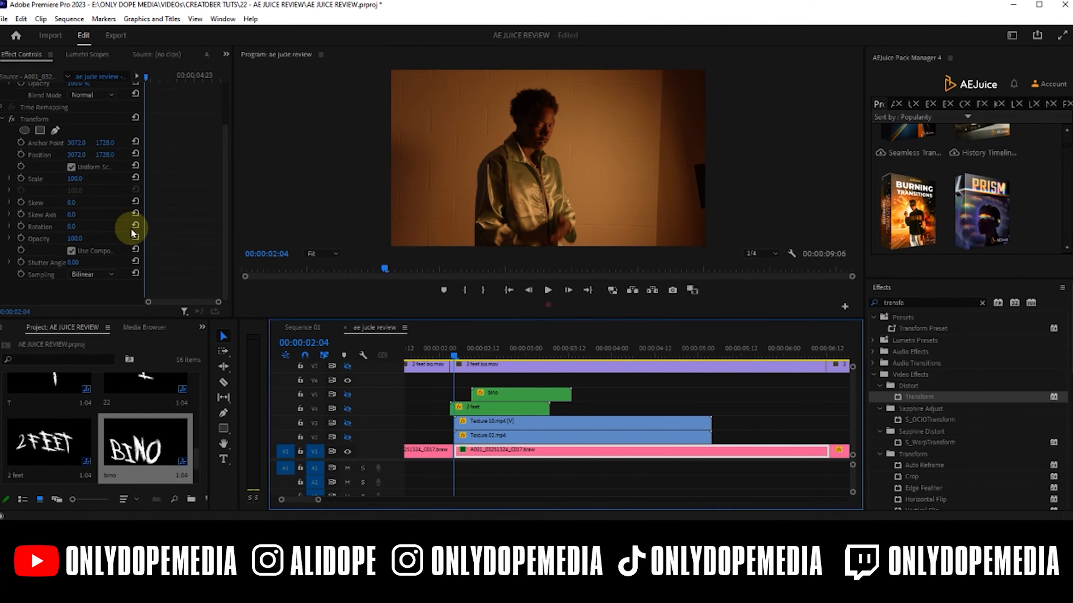
pyautogui.click(68, 250)
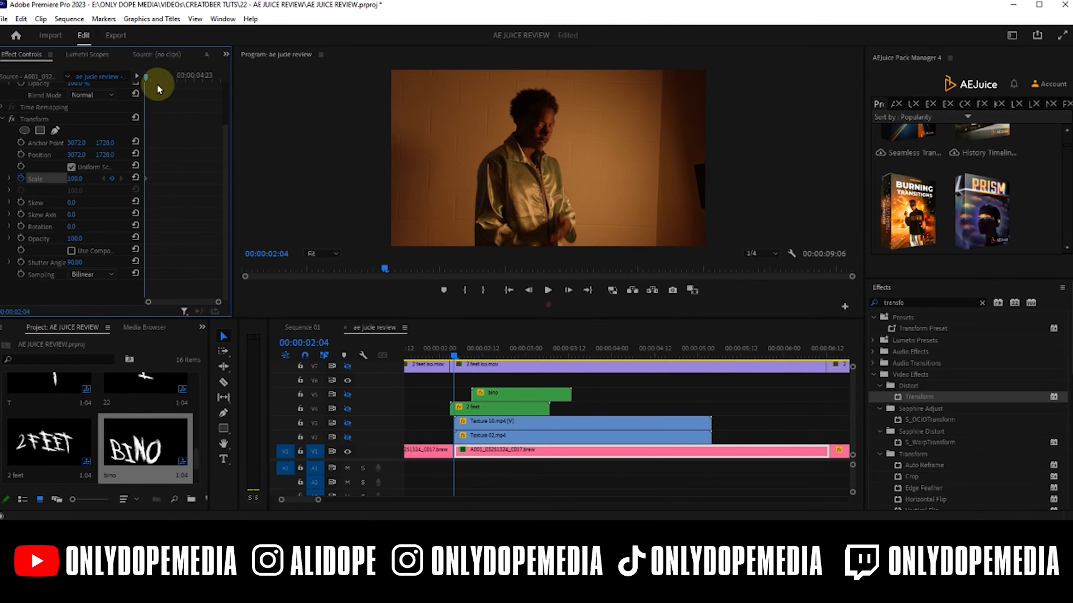
pyautogui.moveTo(158, 83); pyautogui.dragTo(154, 81)
pyautogui.moveTo(75, 178); pyautogui.dragTo(174, 97)
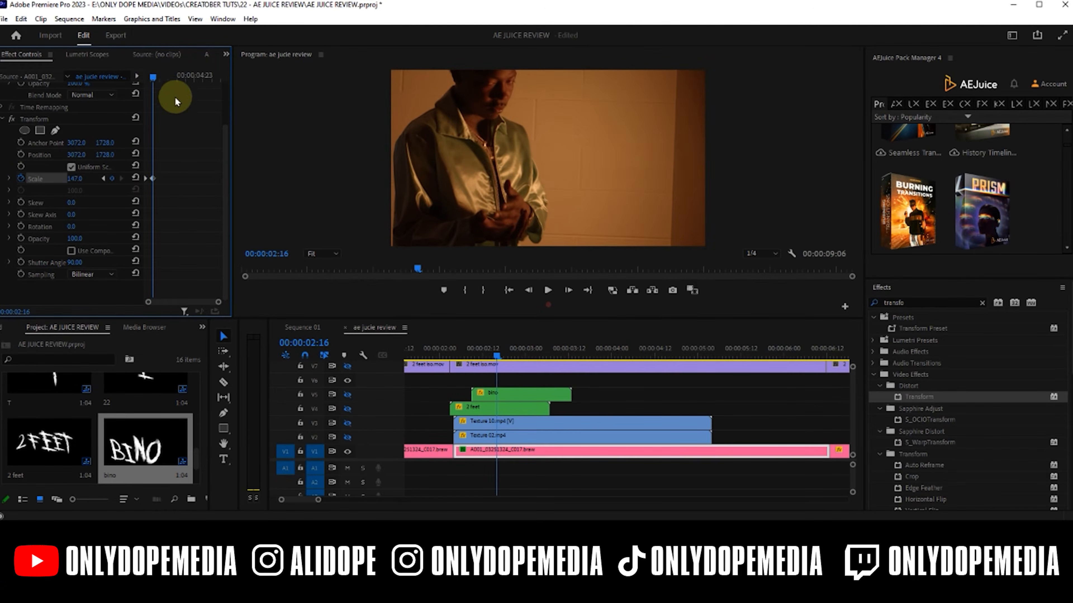
# Step: Add Transform scale keyframes of 103 at 00:00:03:04 and 207 at 00:00:03:22, followed by a keyframe with a smaller scale
pyautogui.click(162, 78)
pyautogui.moveTo(75, 179); pyautogui.dragTo(56, 178)
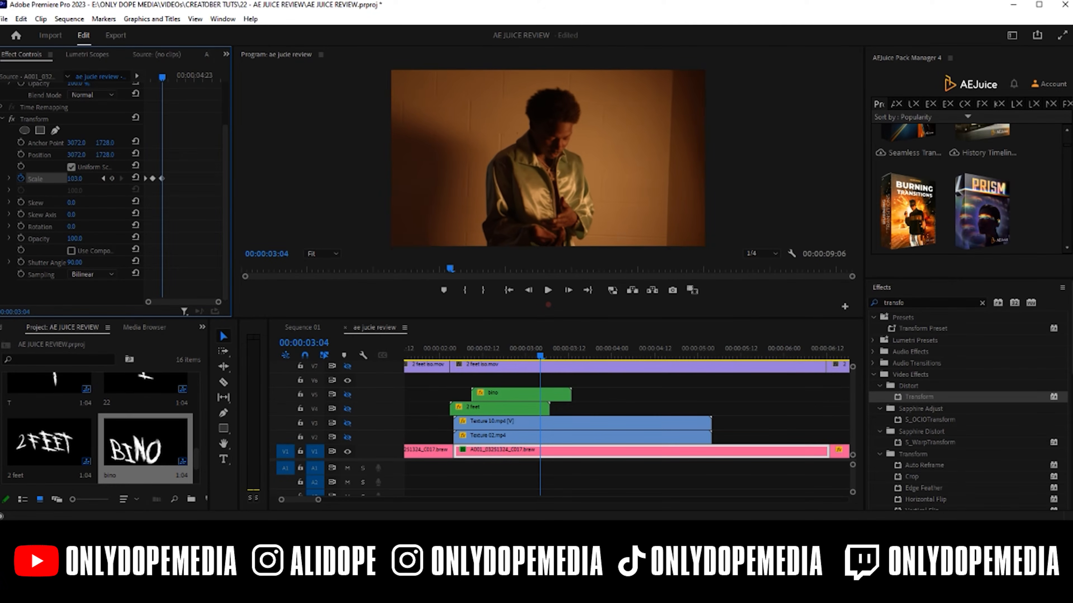
pyautogui.moveTo(165, 75); pyautogui.dragTo(175, 76)
pyautogui.moveTo(79, 179); pyautogui.dragTo(122, 180)
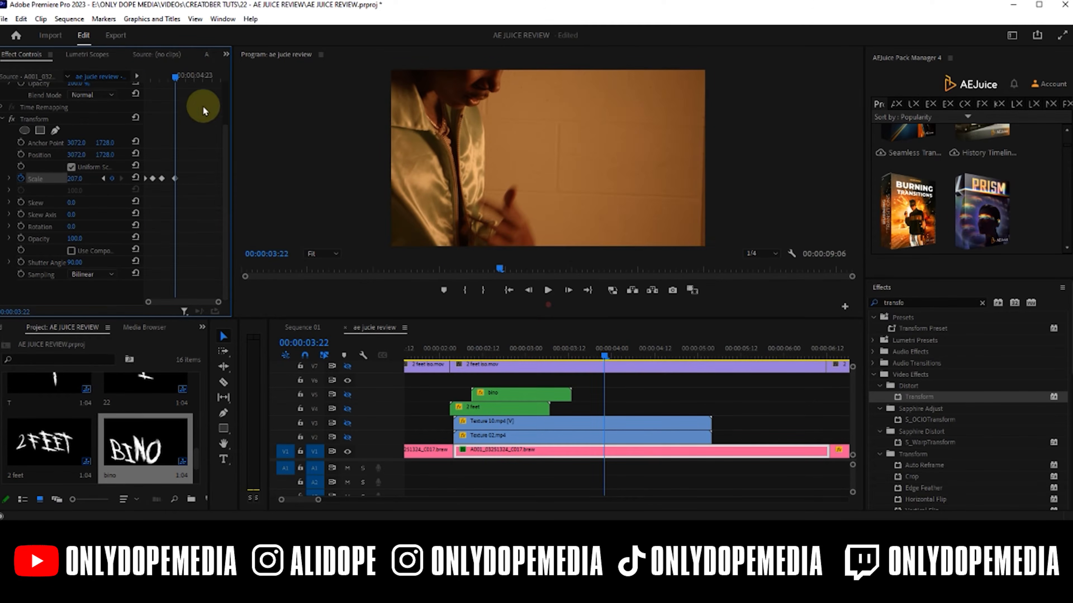
pyautogui.moveTo(179, 77); pyautogui.dragTo(188, 77)
pyautogui.moveTo(90, 183); pyautogui.dragTo(41, 181)
pyautogui.click(183, 169)
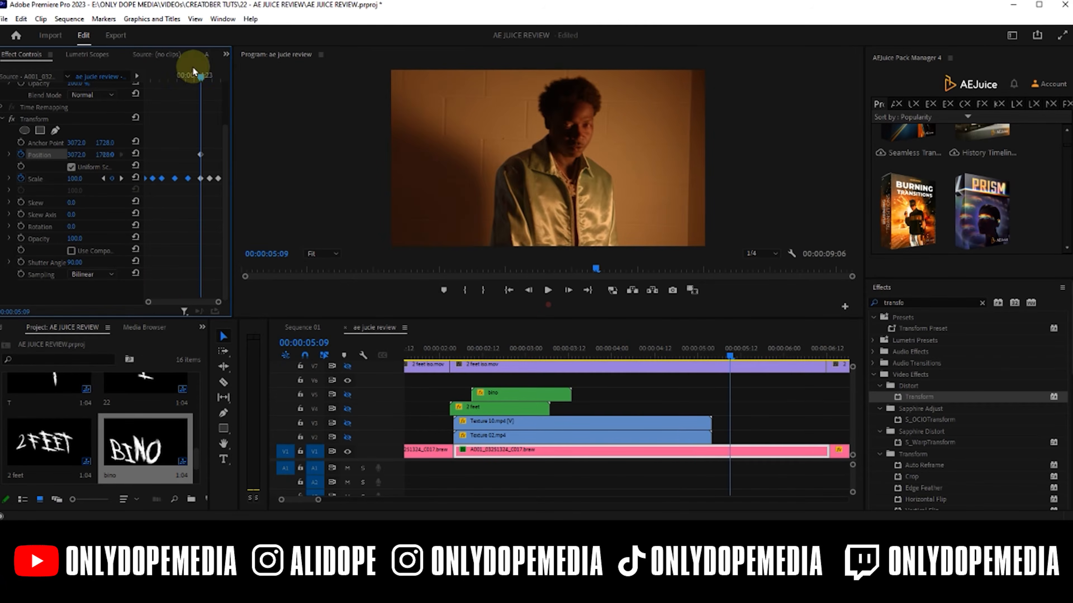
pyautogui.moveTo(194, 67)
pyautogui.mouseDown()
pyautogui.moveTo(150, 76)
pyautogui.moveTo(211, 72)
pyautogui.mouseUp()
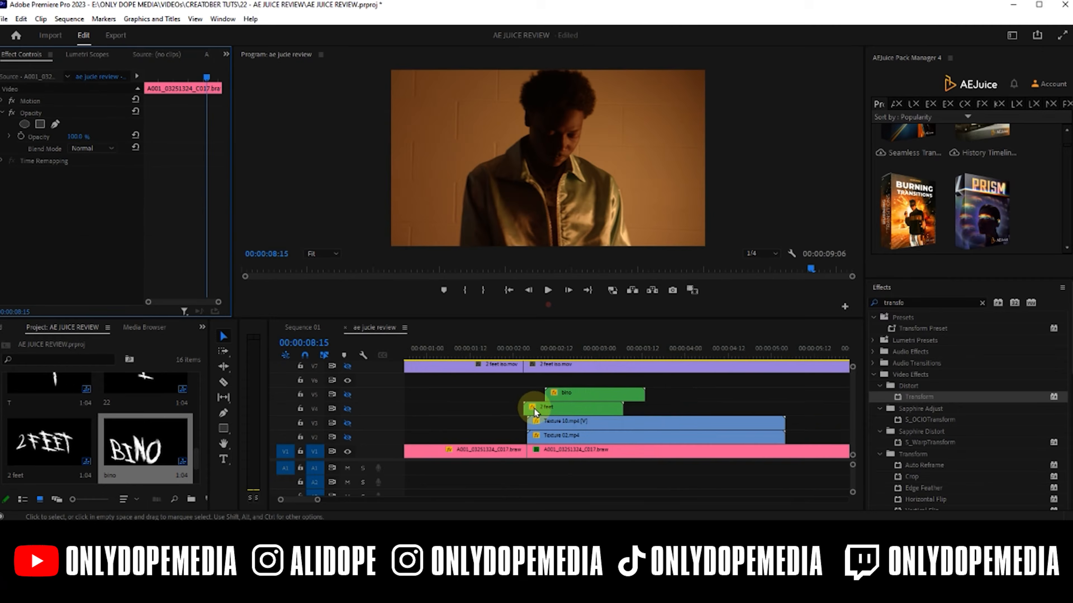
# Step: Smooth the interpolation of all Transform Position and Scale keyframes on the second footage clip
pyautogui.scroll(-4, 534, 408)
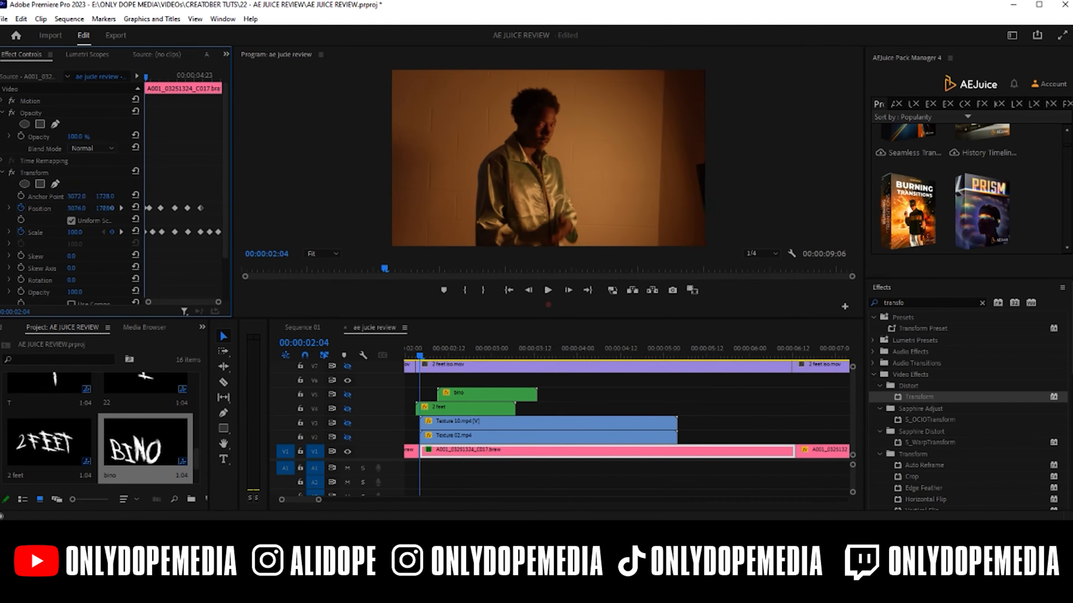
pyautogui.moveTo(215, 256); pyautogui.dragTo(146, 202)
pyautogui.rightClick(172, 207)
pyautogui.moveTo(228, 301)
pyautogui.click(318, 370)
# Step: Preview the animated zooms with the texture overlays on the second footage clip
pyautogui.click(560, 411)
pyautogui.press('-')
pyautogui.moveTo(513, 355)
pyautogui.mouseDown()
pyautogui.moveTo(534, 359)
pyautogui.moveTo(499, 368)
pyautogui.moveTo(714, 366)
pyautogui.moveTo(566, 363)
pyautogui.moveTo(698, 355)
pyautogui.moveTo(525, 357)
pyautogui.mouseUp()
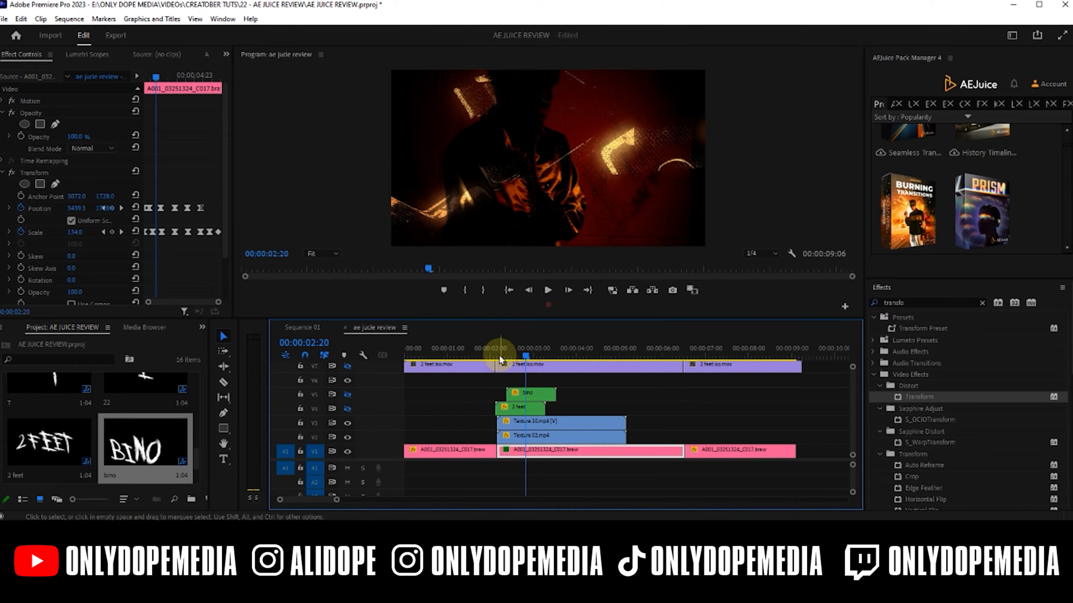
pyautogui.moveTo(500, 356); pyautogui.dragTo(670, 372)
# Step: Duplicate the Texture 10 and Texture 02 clips end to end and trim the copies to the end of the second footage clip
pyautogui.moveTo(604, 400); pyautogui.dragTo(658, 423)
pyautogui.click(730, 403)
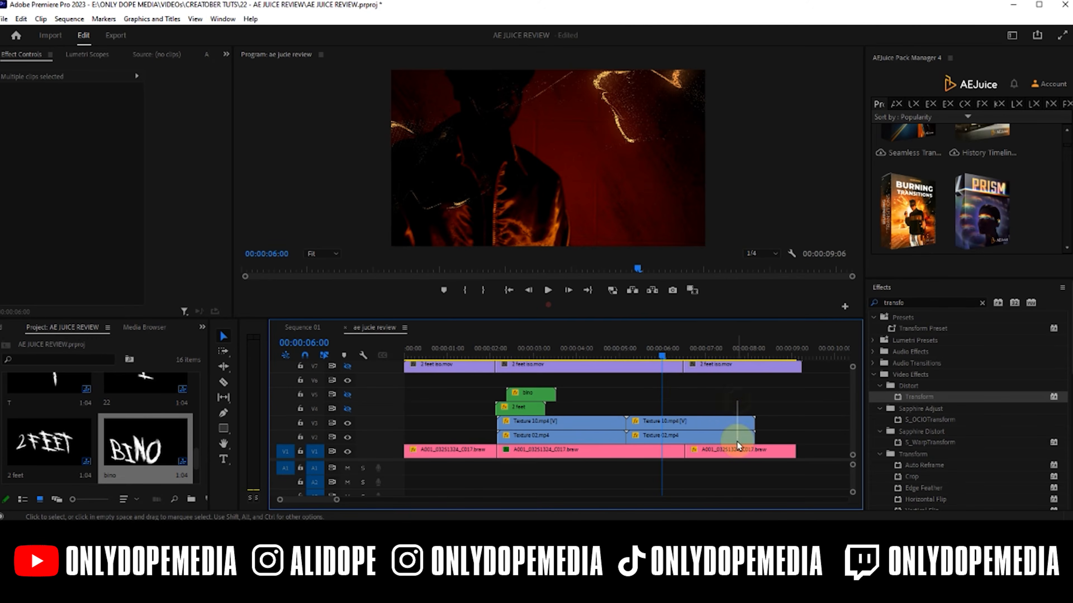
pyautogui.moveTo(730, 412); pyautogui.dragTo(681, 430)
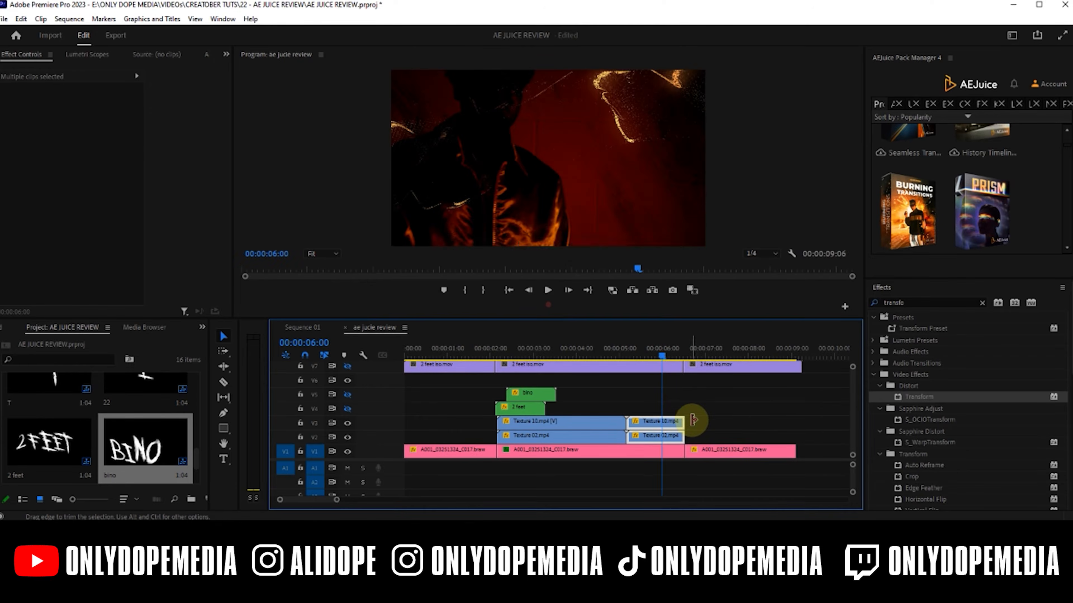
pyautogui.click(690, 400)
# Step: Preview the textured section and toggle the visibility of the Texture 10 track, V3, at 00:00:03:01
pyautogui.moveTo(494, 355); pyautogui.dragTo(608, 357)
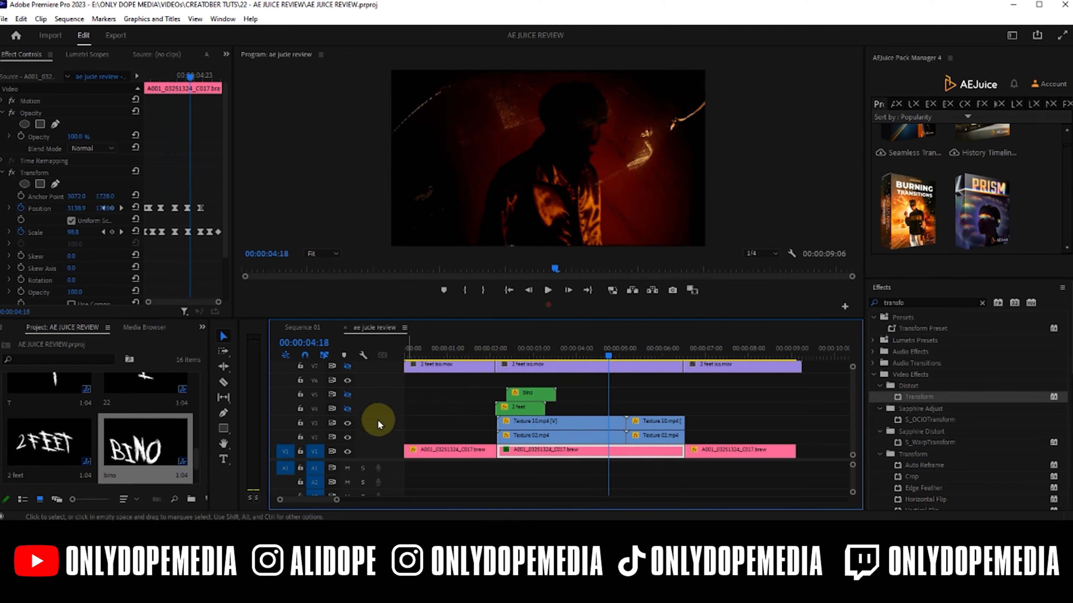
pyautogui.moveTo(399, 476); pyautogui.dragTo(409, 466)
pyautogui.moveTo(502, 359); pyautogui.dragTo(535, 368)
pyautogui.click(348, 444)
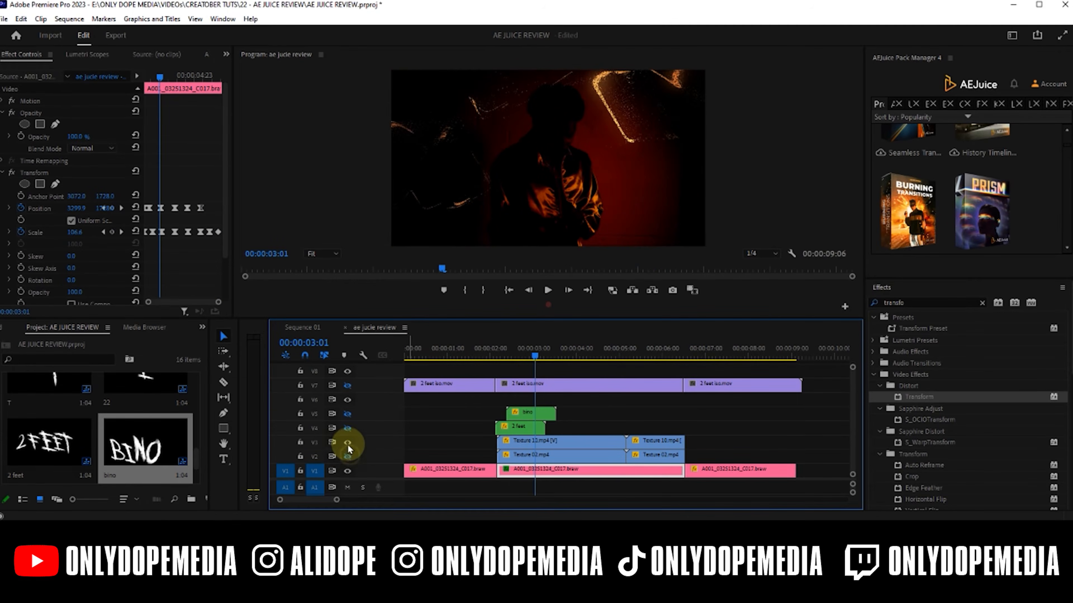
# Step: Find the Levels effect and apply it to the second footage clip on V1
pyautogui.click(8, 177)
pyautogui.click(936, 301)
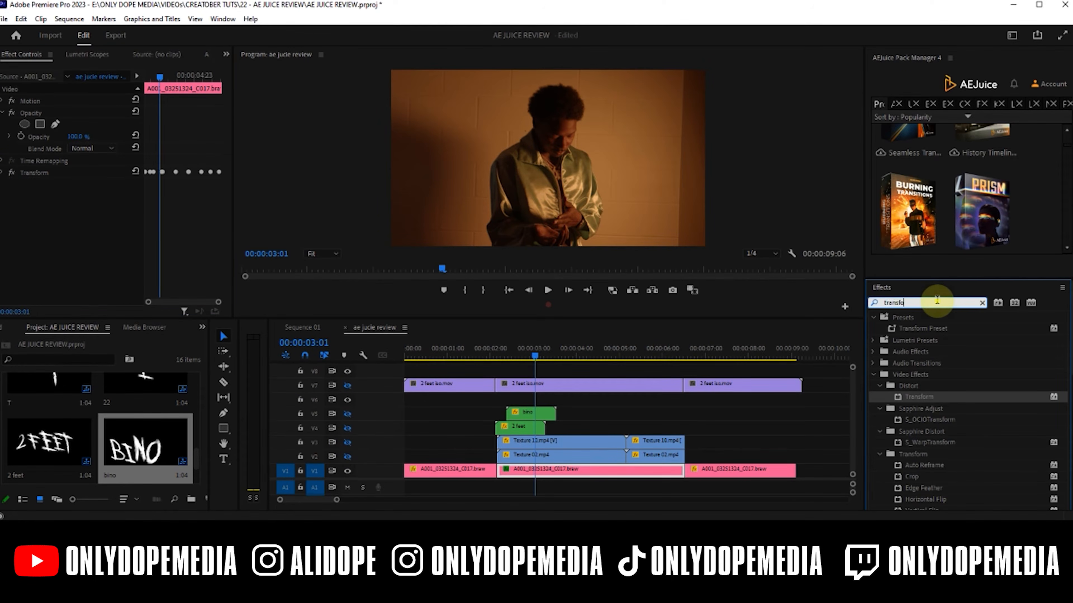
pyautogui.write('level')
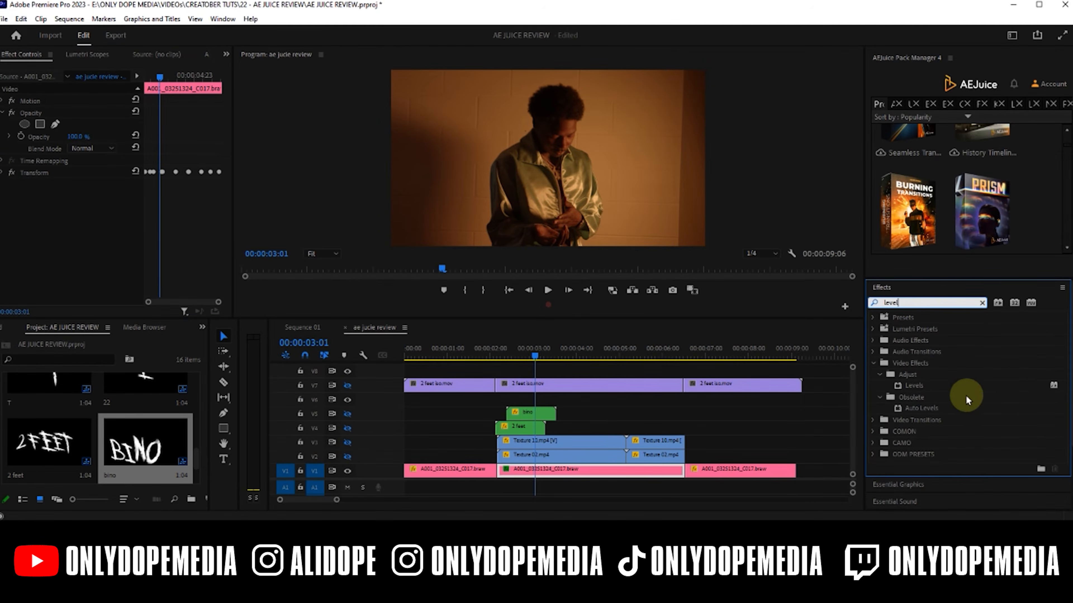
pyautogui.moveTo(913, 385); pyautogui.dragTo(528, 469)
pyautogui.scroll(-1, 179, 217)
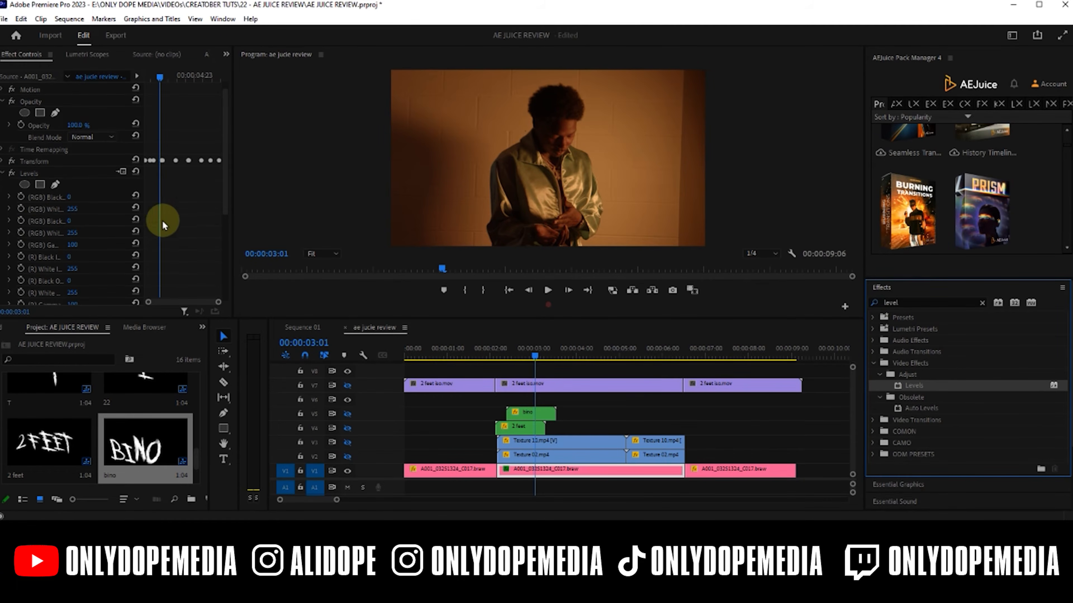
pyautogui.click(21, 221)
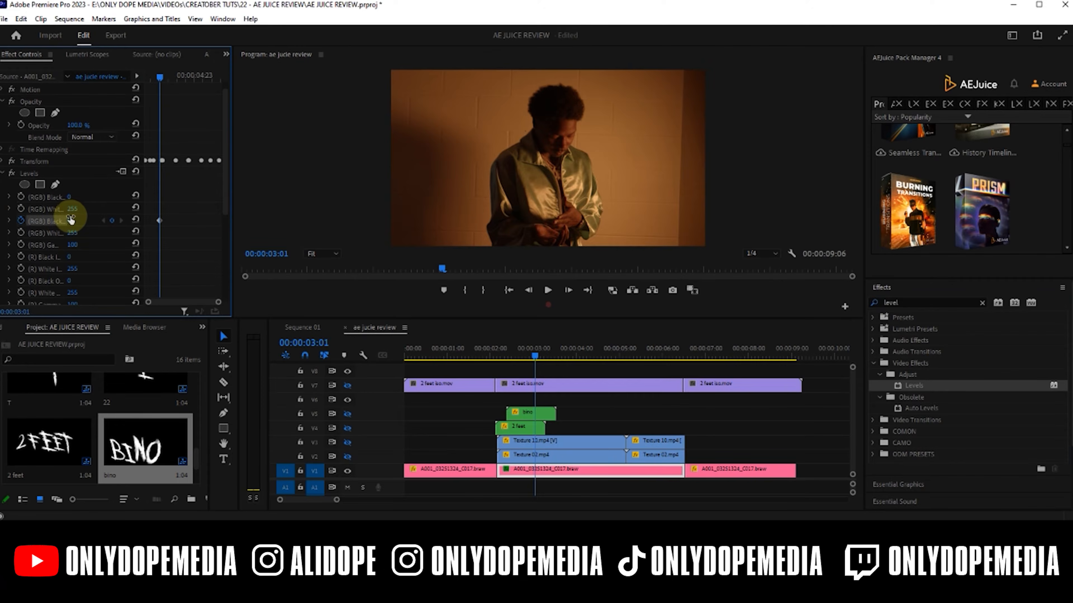
pyautogui.moveTo(69, 221); pyautogui.dragTo(101, 221)
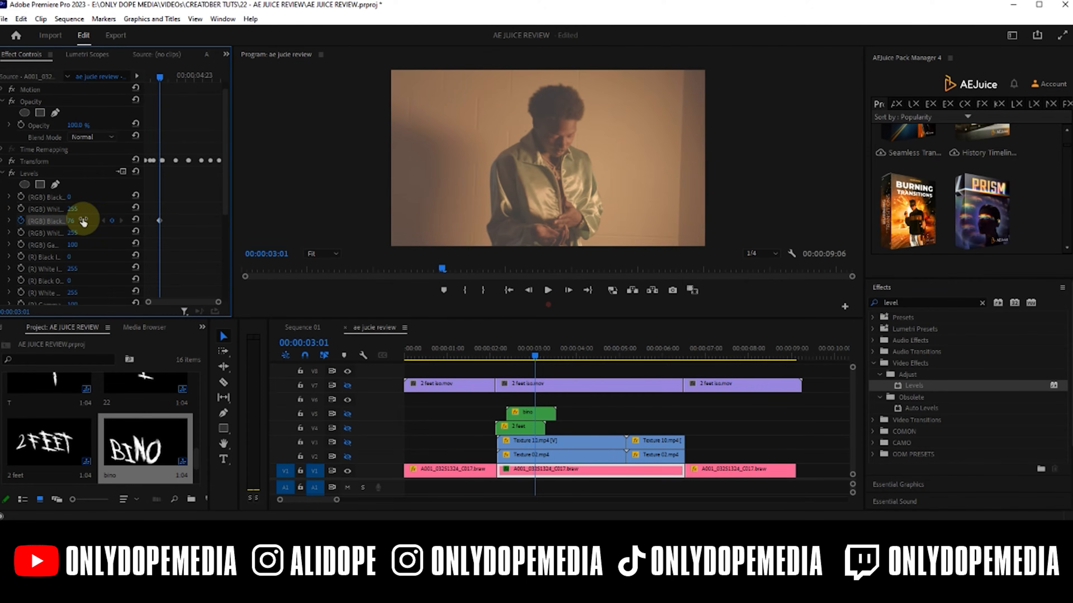
pyautogui.hotkey('ctrl', 'z')
# Step: Keyframe the Levels (RGB) White Input from the second clip's start, dipping it briefly and raising it again by 00:00:03:04
pyautogui.moveTo(72, 208)
pyautogui.mouseDown()
pyautogui.moveTo(8, 209)
pyautogui.moveTo(83, 210)
pyautogui.mouseUp()
pyautogui.click(146, 76)
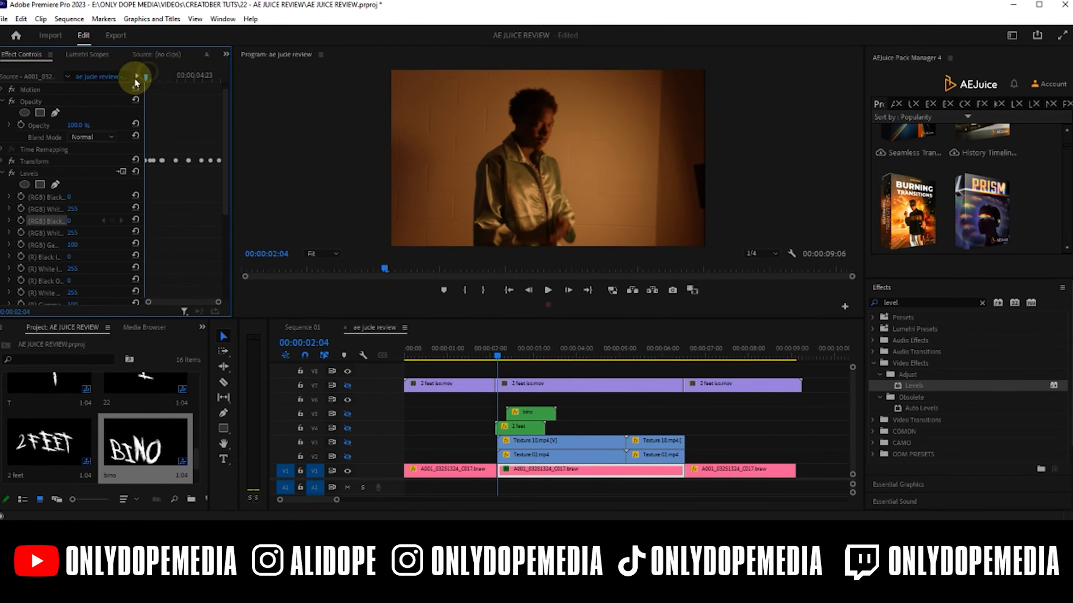
pyautogui.moveTo(148, 84); pyautogui.dragTo(154, 76)
pyautogui.moveTo(73, 209); pyautogui.dragTo(11, 208)
pyautogui.moveTo(149, 79); pyautogui.dragTo(164, 78)
pyautogui.moveTo(74, 212); pyautogui.dragTo(134, 131)
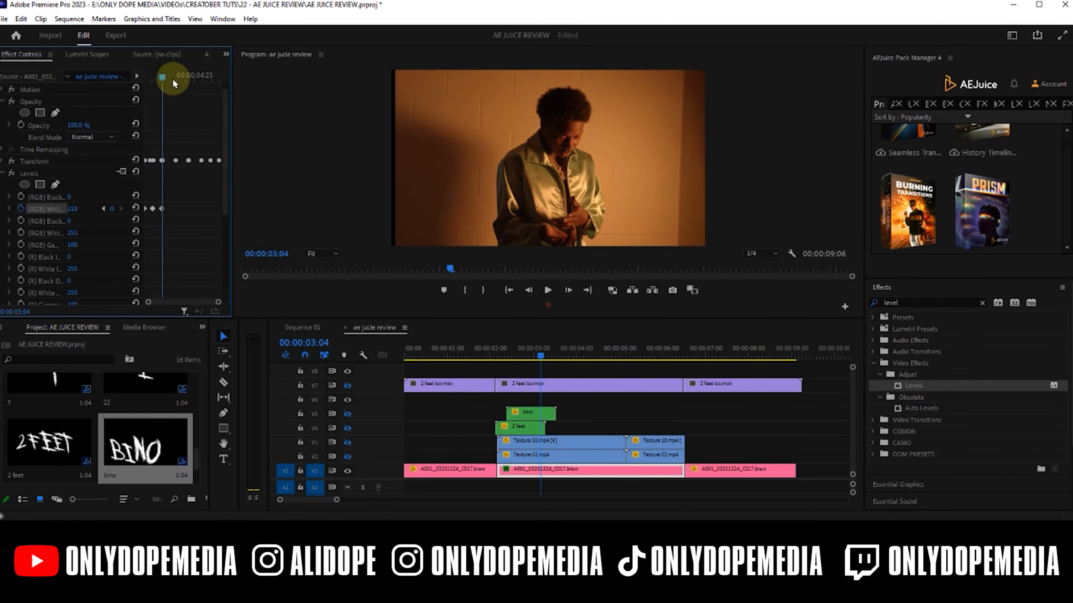
# Step: Add Levels (RGB) White Input keyframes of 50 at 00:00:03:12 and 161 at 00:00:03:18
pyautogui.moveTo(173, 78); pyautogui.dragTo(169, 76)
pyautogui.moveTo(79, 209); pyautogui.dragTo(46, 209)
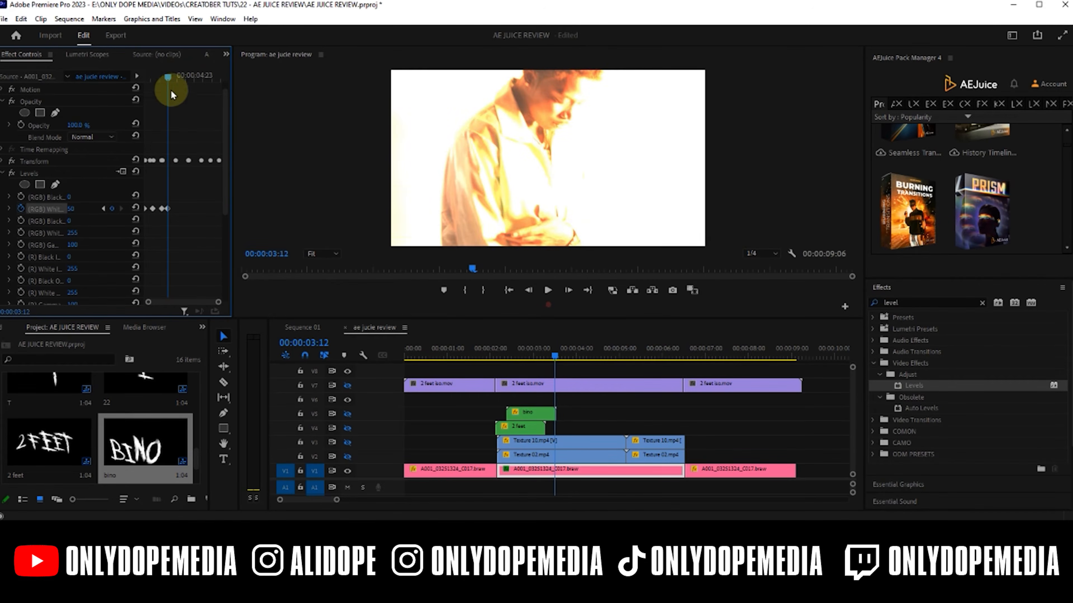
pyautogui.moveTo(170, 78); pyautogui.dragTo(172, 77)
pyautogui.moveTo(70, 208); pyautogui.dragTo(84, 208)
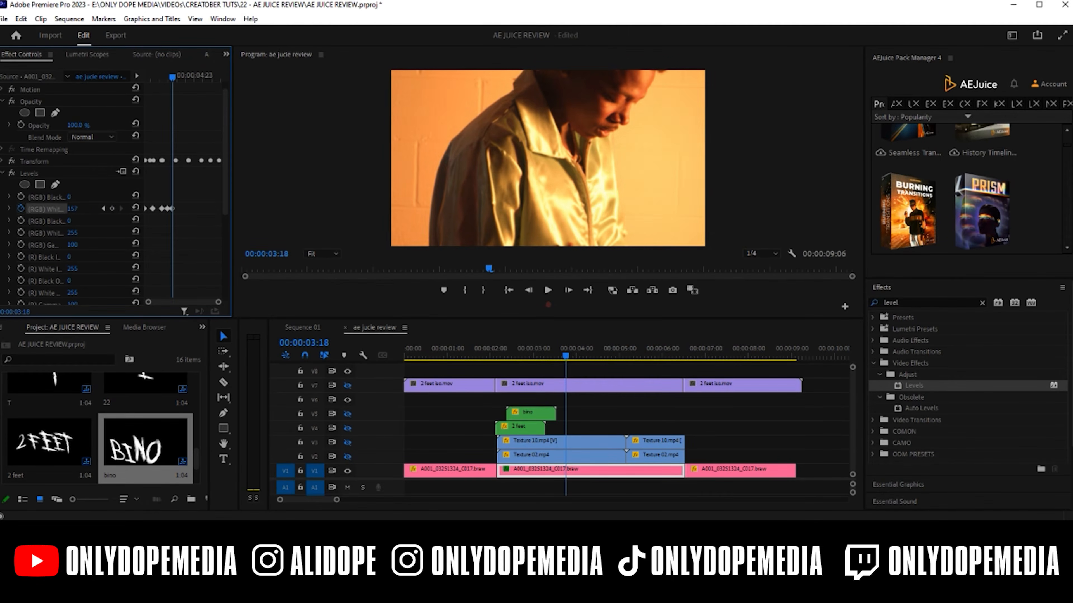
# Step: Copy the Levels (RGB) White Input keyframes, paste them along the rest of the second footage clip and save the project
pyautogui.moveTo(167, 209); pyautogui.dragTo(138, 195)
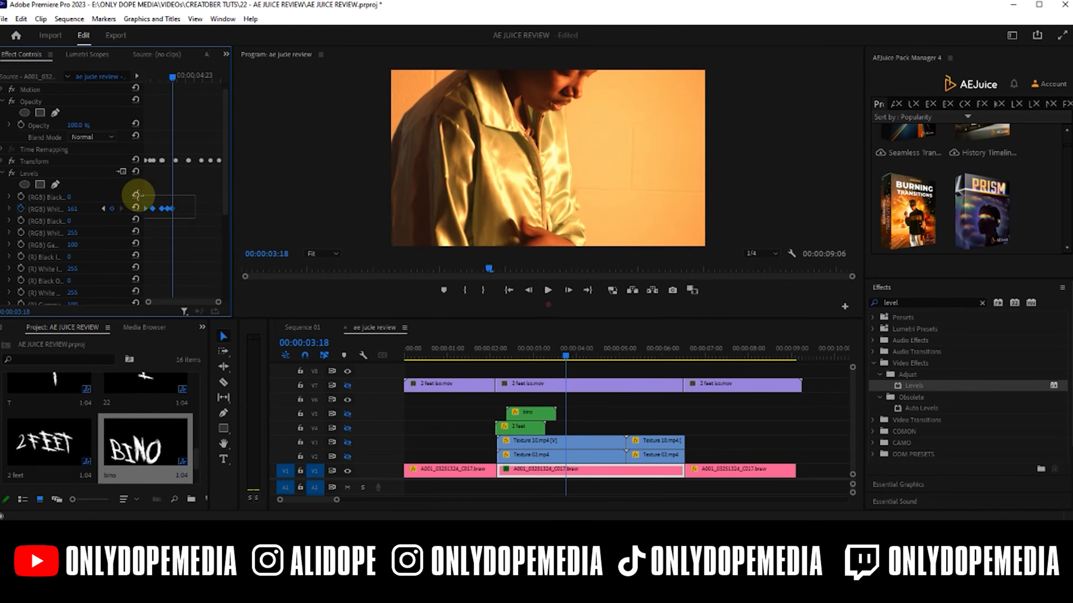
pyautogui.moveTo(173, 78); pyautogui.dragTo(211, 78)
pyautogui.hotkey('ctrl', 'v')
pyautogui.hotkey('ctrl', 'v')
pyautogui.click(3, 173)
pyautogui.hotkey('ctrl', 's')
# Step: Preview the flashing Levels animation with the textures across the second footage clip and save the project
pyautogui.moveTo(487, 350); pyautogui.dragTo(582, 355)
pyautogui.click(3, 101)
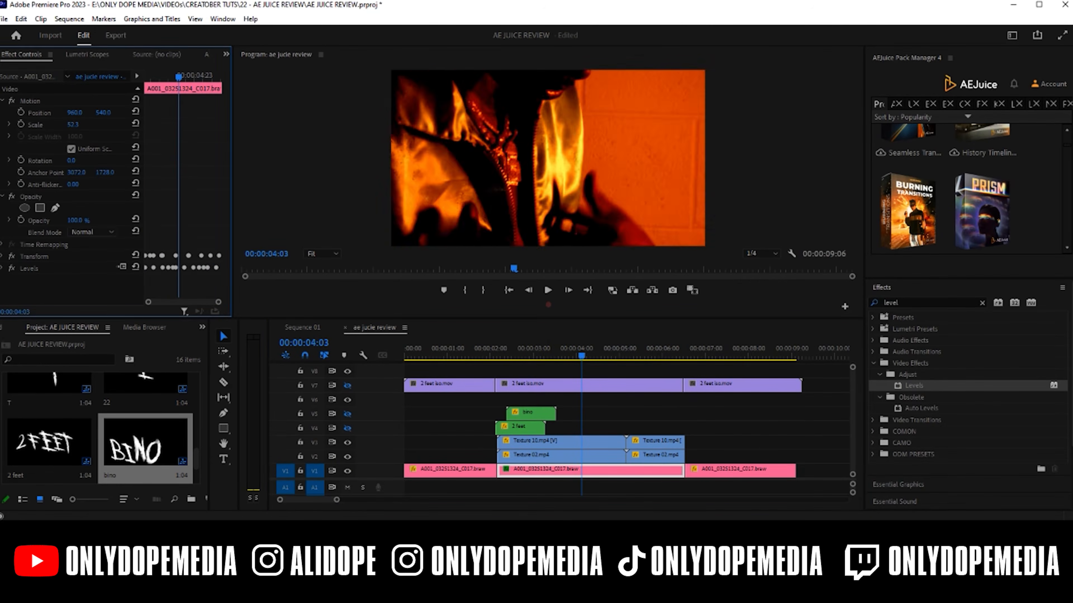
pyautogui.moveTo(501, 353); pyautogui.dragTo(627, 341)
pyautogui.moveTo(469, 342); pyautogui.dragTo(626, 337)
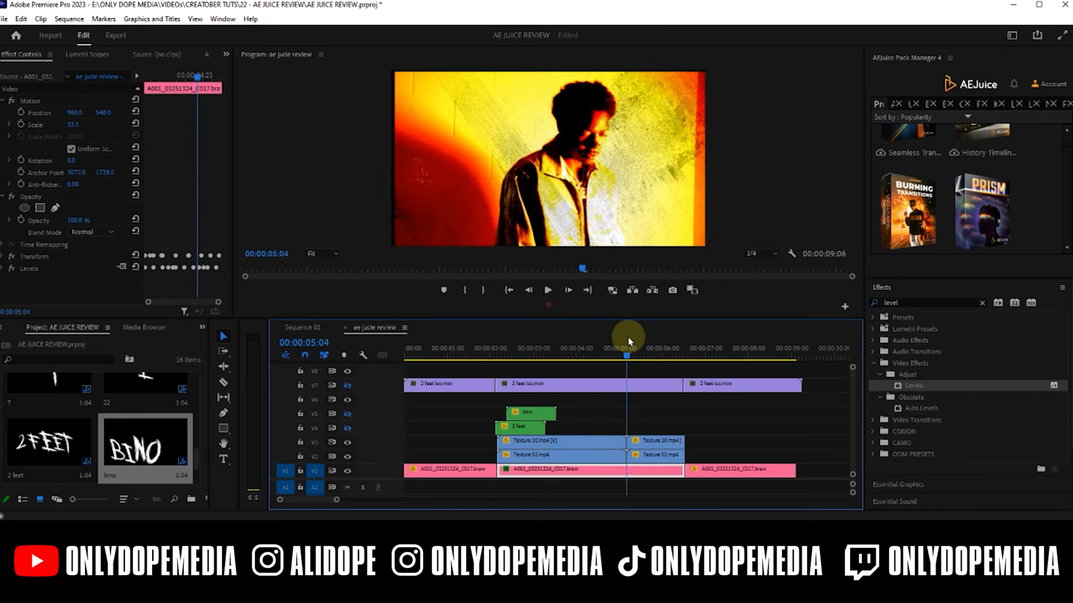
pyautogui.moveTo(471, 349); pyautogui.dragTo(663, 339)
pyautogui.hotkey('ctrl', 's')
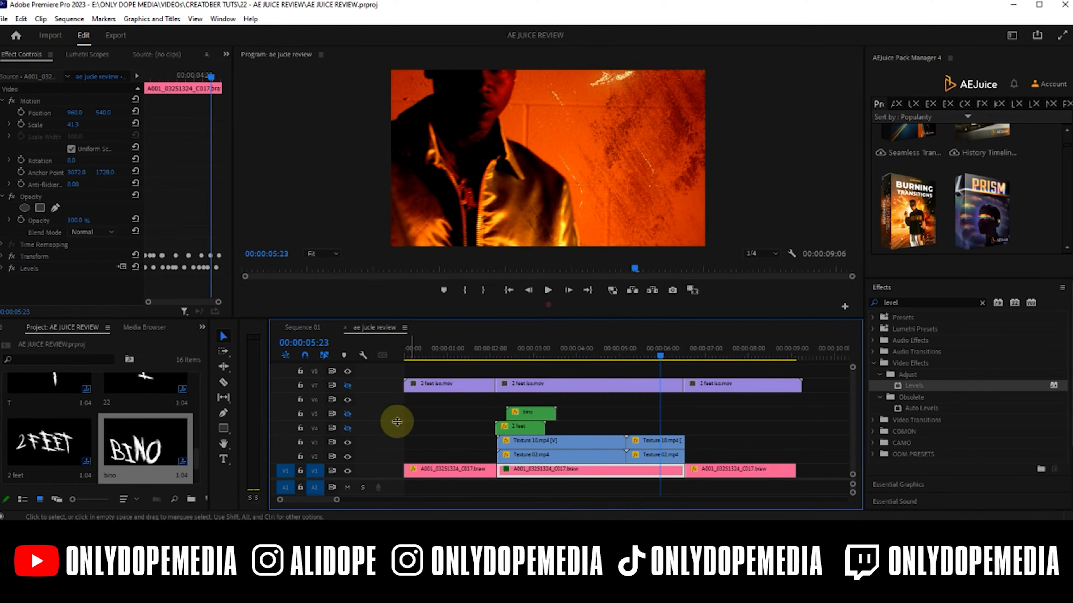
# Step: Show track V4, move the 2 feet title to start at about 00:00:03:12 and shift it slightly right in the frame
pyautogui.click(347, 428)
pyautogui.click(530, 368)
pyautogui.moveTo(507, 350); pyautogui.dragTo(553, 352)
pyautogui.moveTo(517, 431); pyautogui.dragTo(575, 427)
pyautogui.moveTo(552, 354); pyautogui.dragTo(582, 357)
pyautogui.click(568, 424)
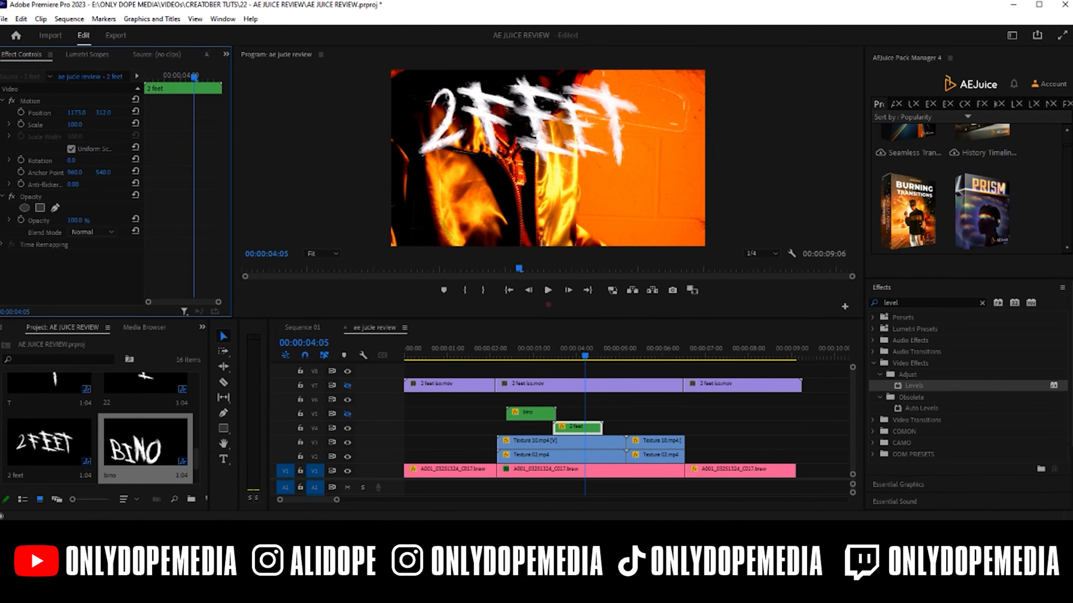
pyautogui.moveTo(79, 113); pyautogui.dragTo(79, 114)
# Step: Show track V5, place the bino title directly after the 2 feet title on V4 and save the project
pyautogui.moveTo(562, 406); pyautogui.dragTo(610, 412)
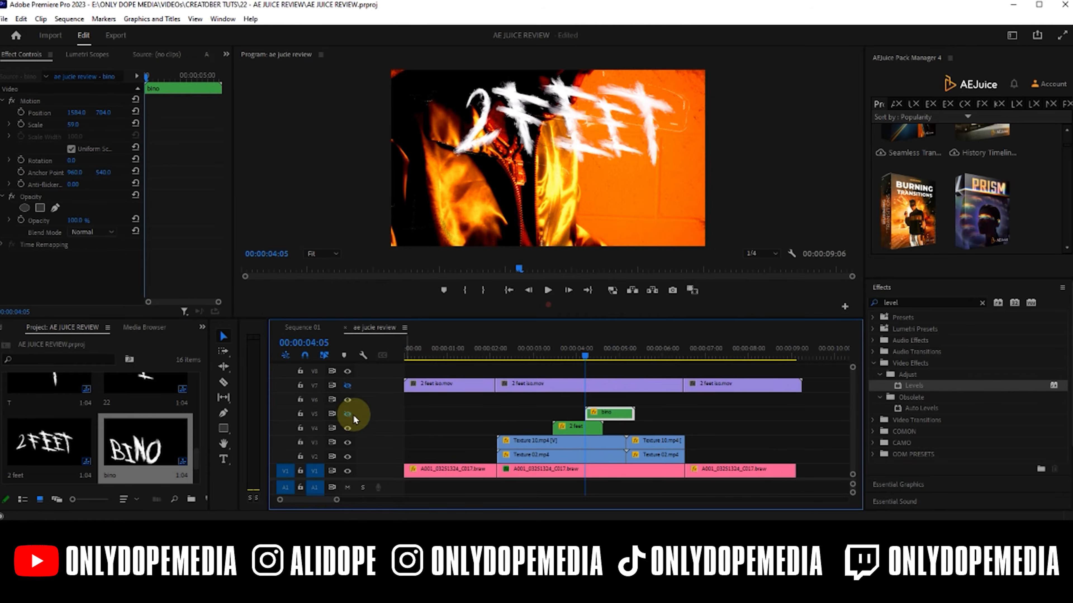
pyautogui.hotkey('ctrl', 's')
pyautogui.moveTo(584, 354); pyautogui.dragTo(610, 353)
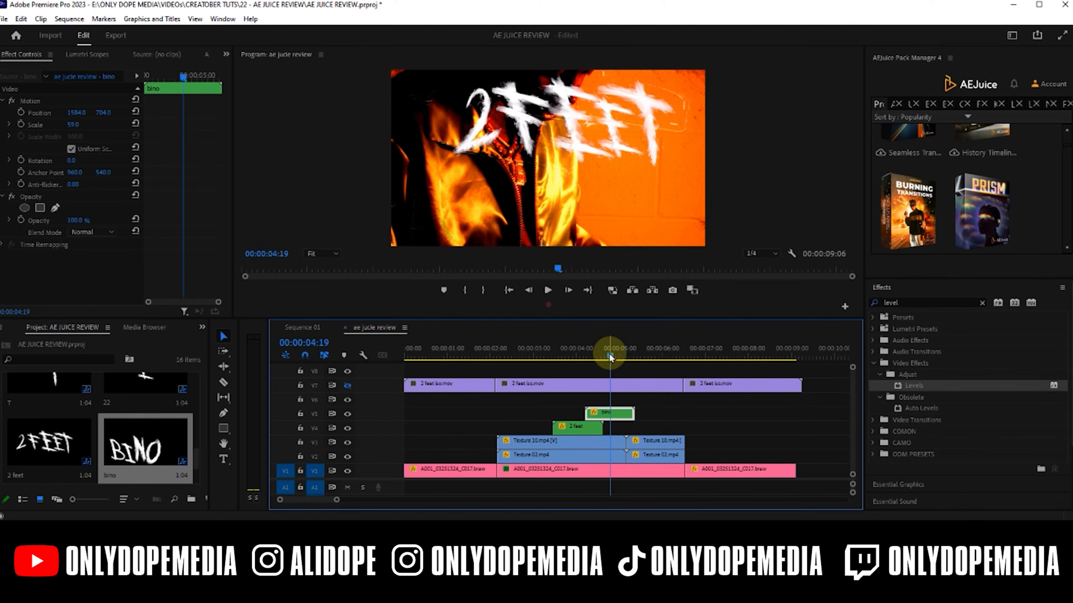
pyautogui.moveTo(610, 355)
pyautogui.mouseDown()
pyautogui.moveTo(577, 355)
pyautogui.moveTo(632, 356)
pyautogui.moveTo(620, 356)
pyautogui.mouseUp()
pyautogui.moveTo(596, 412); pyautogui.dragTo(614, 412)
pyautogui.moveTo(619, 356); pyautogui.dragTo(588, 386)
pyautogui.moveTo(627, 413); pyautogui.dragTo(627, 427)
pyautogui.hotkey('ctrl', 's')
# Step: Clear the effects search, show the cutout track V7 and preview the titles behind the cutout from 00:00:02:04
pyautogui.click(981, 303)
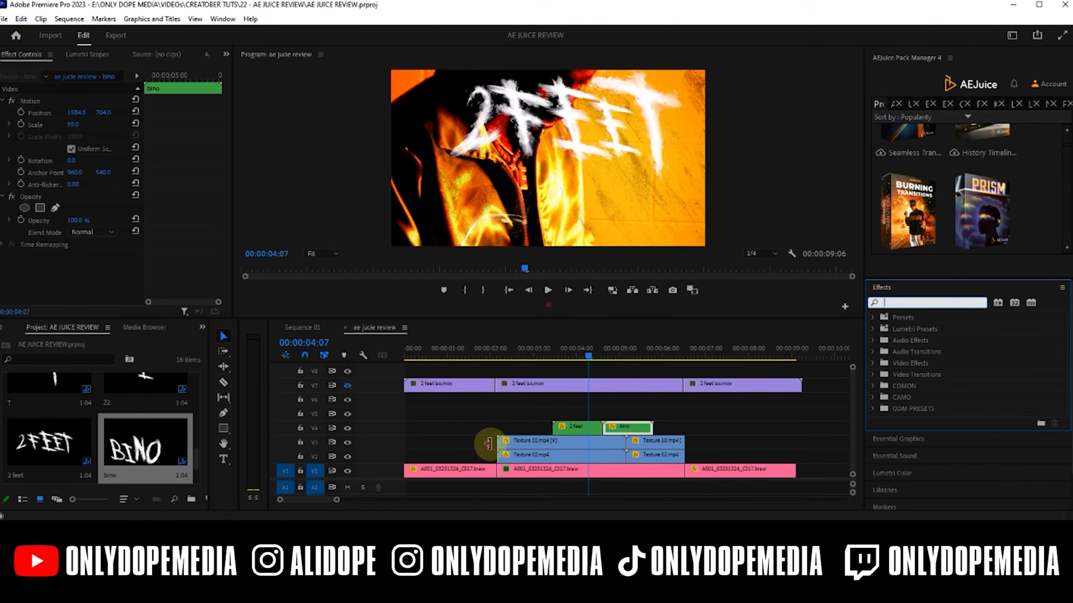
pyautogui.click(347, 386)
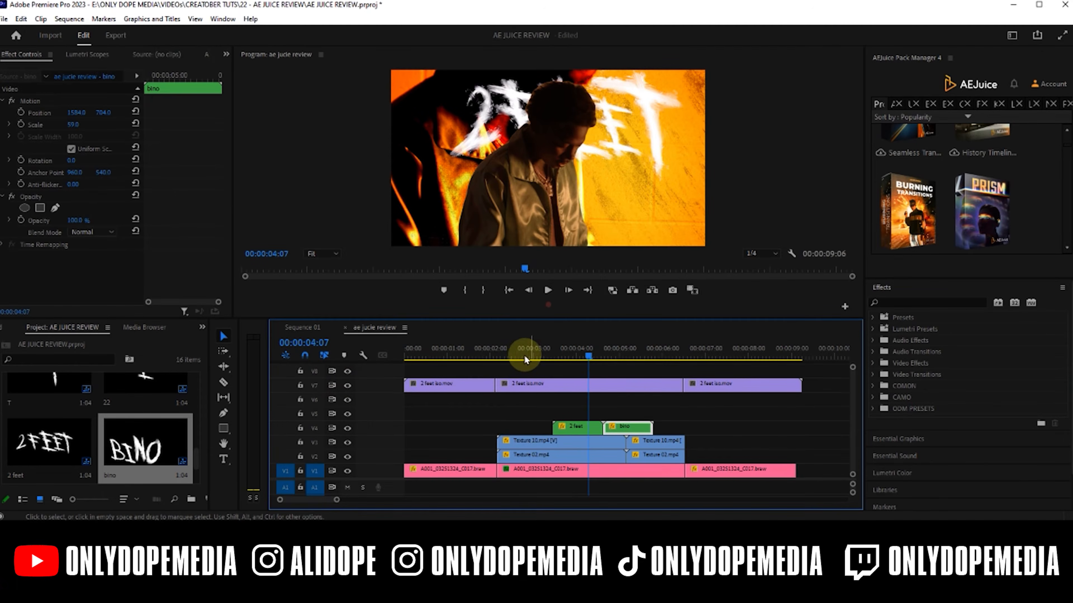
pyautogui.click(503, 358)
pyautogui.press('Left')
pyautogui.press('Left')
pyautogui.press('Left')
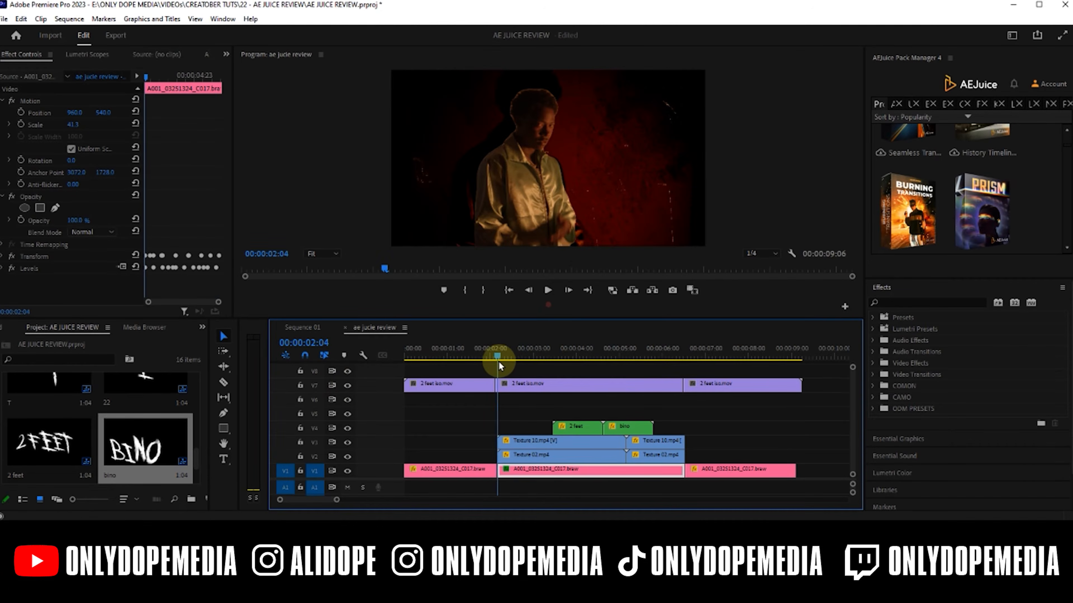
pyautogui.moveTo(496, 363); pyautogui.dragTo(629, 355)
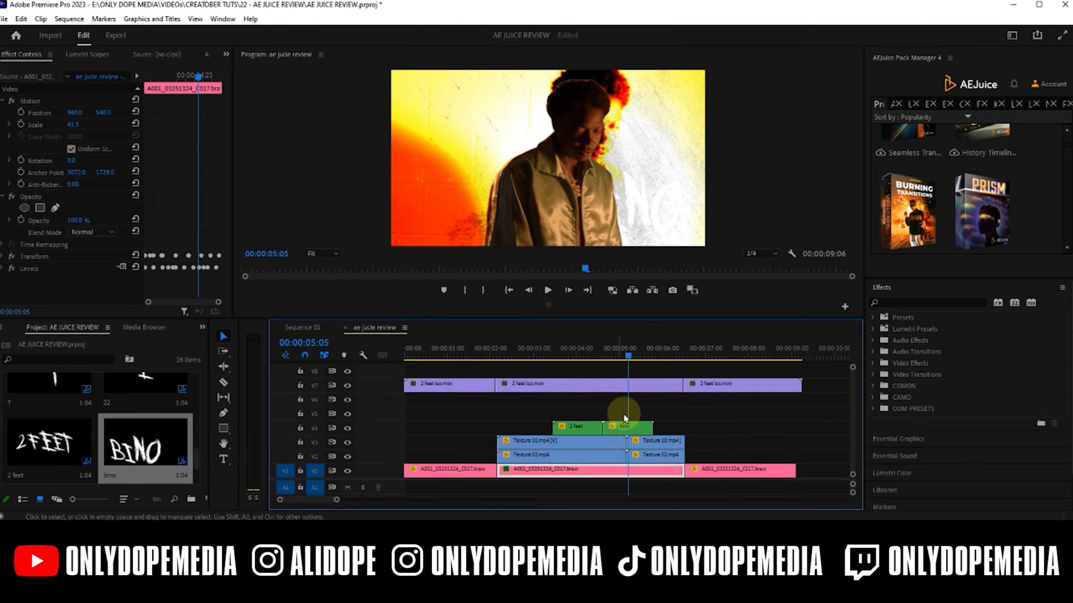
# Step: Restack the tracks with the 2 feet iso cutout clips on V5 and the bino title above them on V6
pyautogui.moveTo(618, 426); pyautogui.dragTo(613, 371)
pyautogui.moveTo(713, 401); pyautogui.dragTo(508, 414)
pyautogui.click(525, 390)
pyautogui.moveTo(552, 347); pyautogui.dragTo(638, 317)
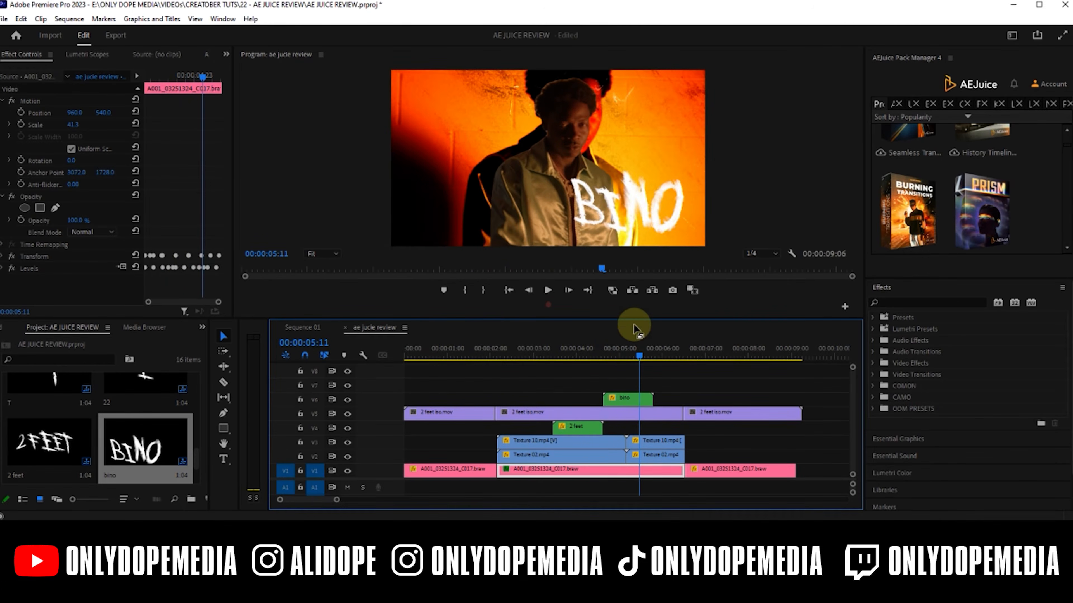
# Step: Move the bino title to start at 00:00:05:11 and the 2 feet title to start just before it
pyautogui.moveTo(582, 431); pyautogui.dragTo(657, 426)
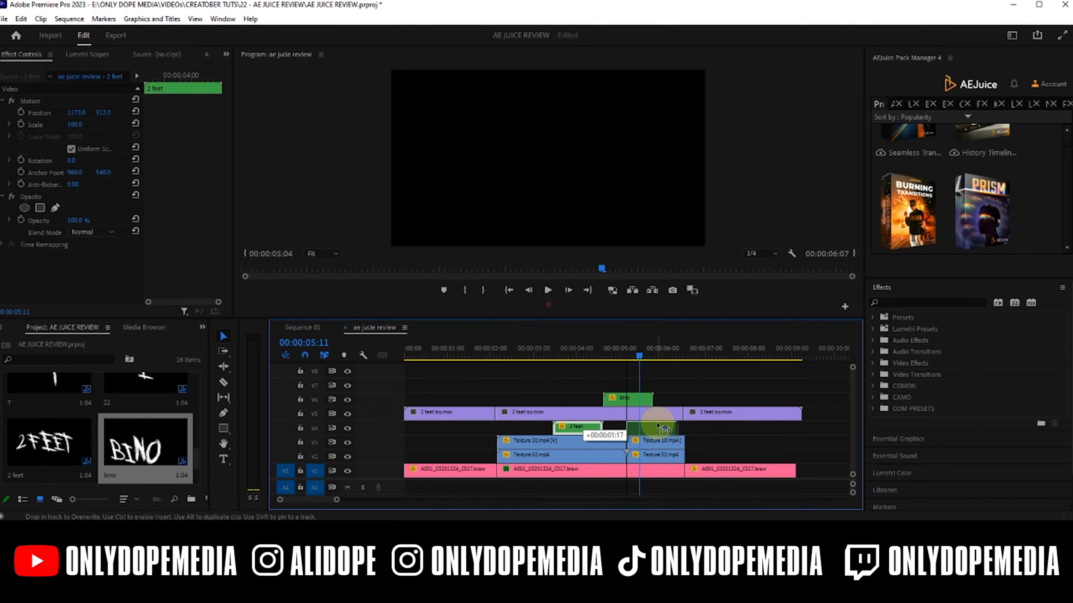
pyautogui.moveTo(625, 400); pyautogui.dragTo(661, 400)
pyautogui.moveTo(634, 356); pyautogui.dragTo(691, 353)
# Step: Extend the texture clips and second footage clip to the end of the bino title, save and check the playback
pyautogui.moveTo(699, 456); pyautogui.dragTo(674, 442)
pyautogui.moveTo(683, 443); pyautogui.dragTo(690, 471)
pyautogui.click(622, 356)
pyautogui.moveTo(683, 472); pyautogui.dragTo(689, 472)
pyautogui.hotkey('ctrl', 's')
pyautogui.click(668, 384)
pyautogui.click(620, 357)
pyautogui.moveTo(619, 357)
pyautogui.mouseDown()
pyautogui.moveTo(696, 355)
pyautogui.moveTo(614, 363)
pyautogui.mouseUp()
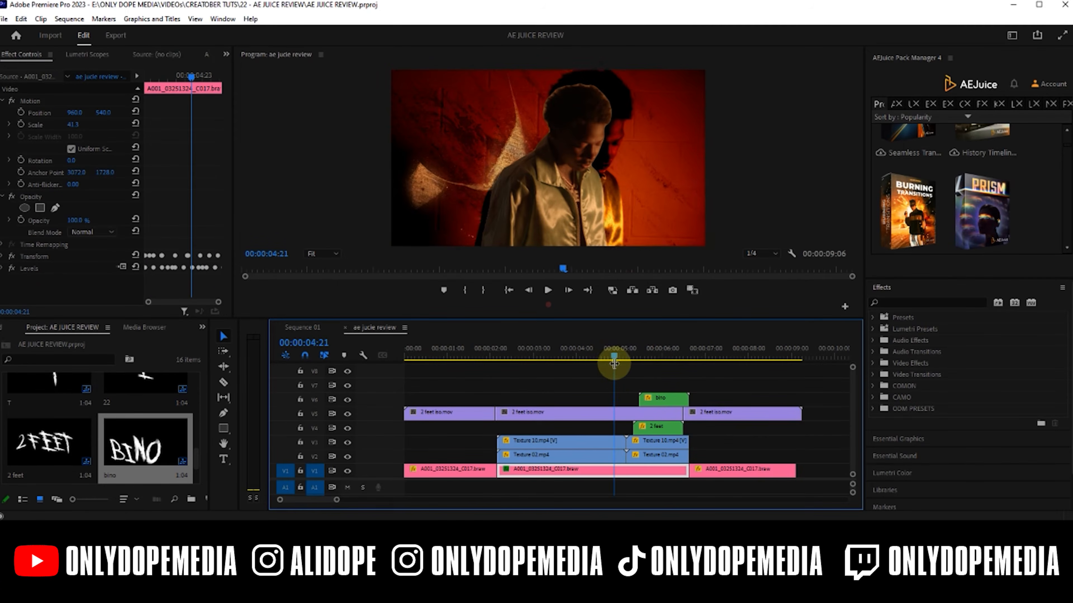
# Step: Hide the texture and title tracks V2, V3, V4 and V6 to isolate the cutout footage
pyautogui.click(347, 456)
pyautogui.click(347, 443)
pyautogui.click(347, 428)
pyautogui.click(347, 400)
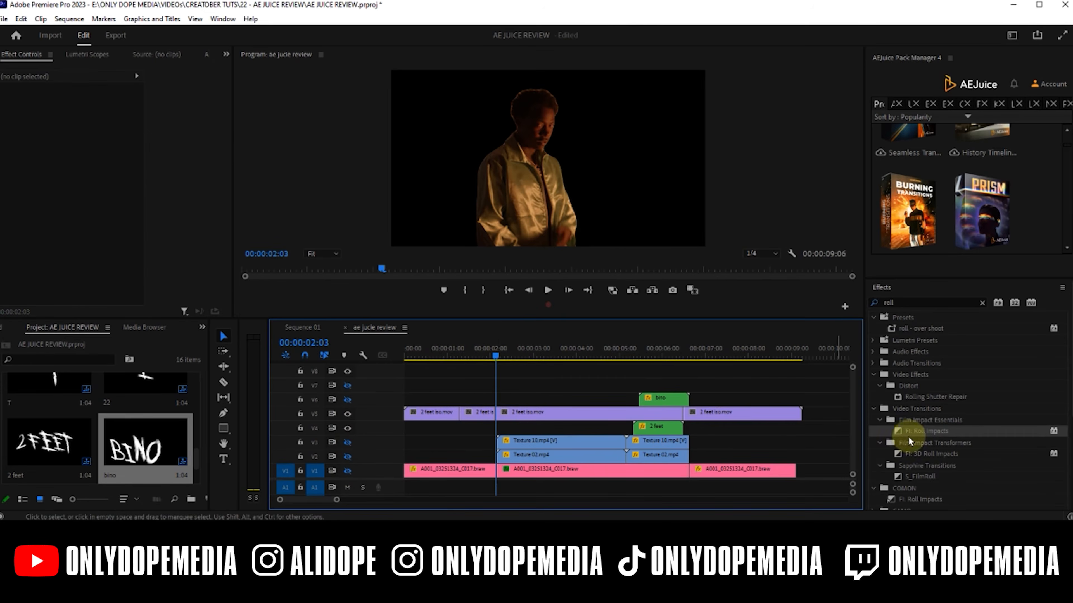
# Step: Add an FI: Roll Impacts transition between the V5 cutout clips at 00:00:02:03 and set its direction to Right
pyautogui.moveTo(927, 431); pyautogui.dragTo(515, 420)
pyautogui.click(494, 415)
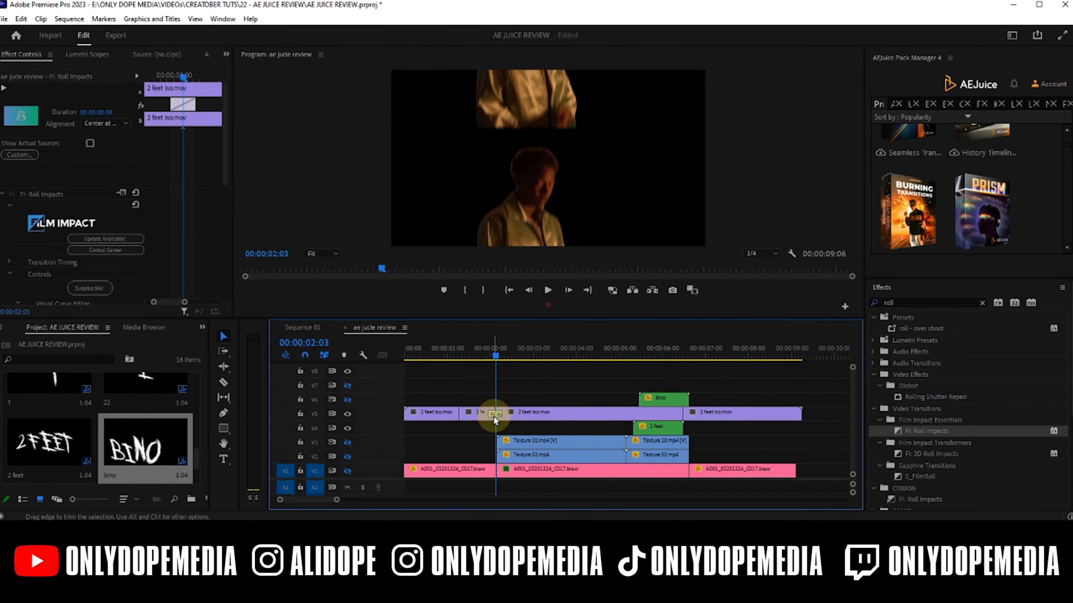
pyautogui.scroll(-5, 208, 247)
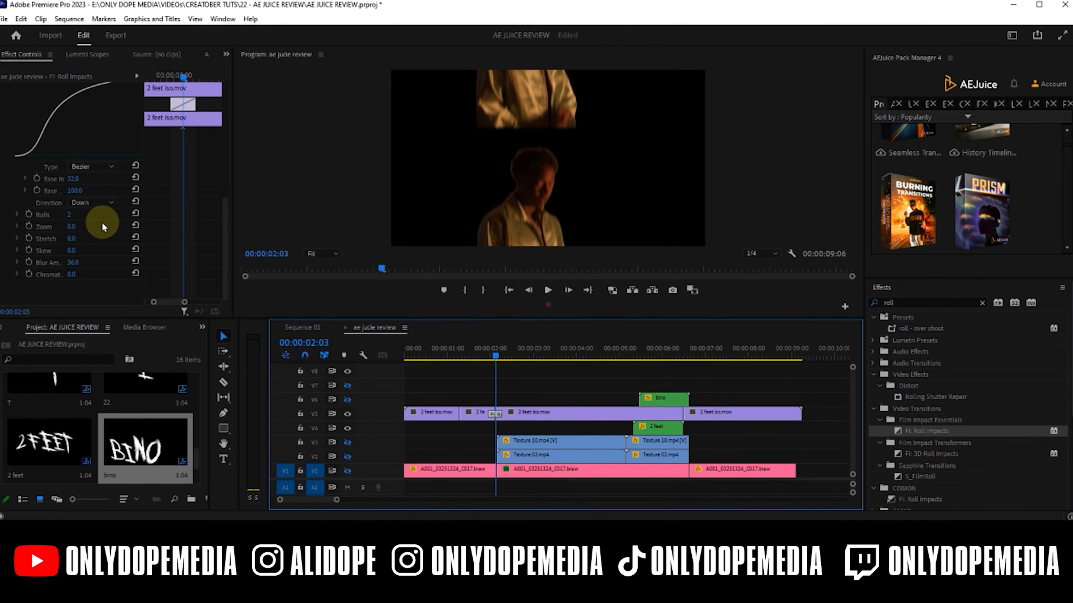
pyautogui.click(102, 204)
pyautogui.click(94, 251)
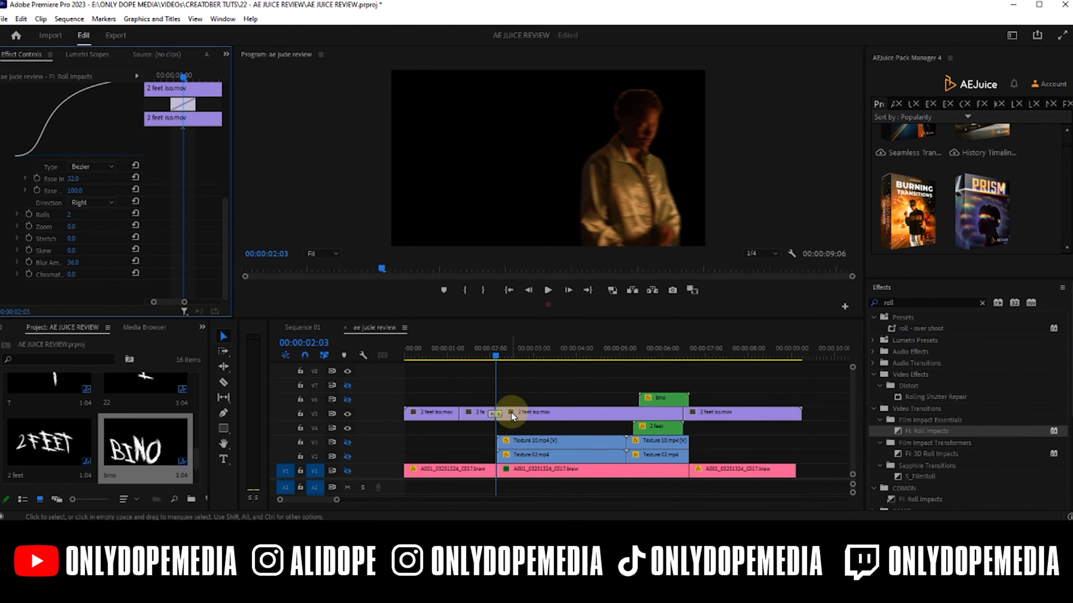
# Step: Preview the roll transition and place an offset copy of the short cutout segment after it on V4
pyautogui.click(496, 361)
pyautogui.moveTo(496, 353); pyautogui.dragTo(487, 356)
pyautogui.click(493, 414)
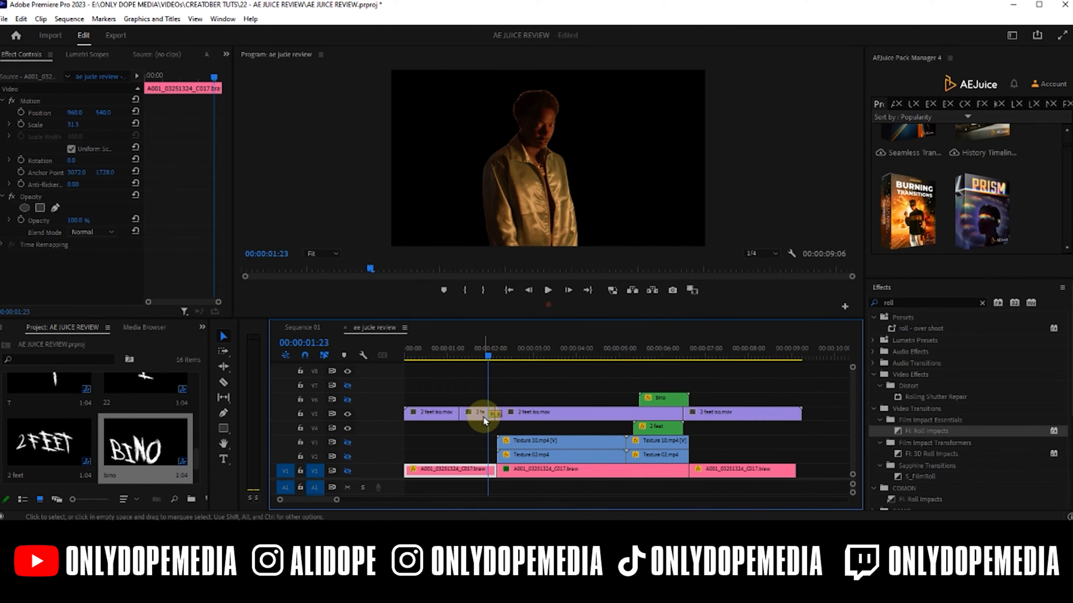
pyautogui.click(489, 352)
pyautogui.moveTo(489, 352); pyautogui.dragTo(513, 355)
pyautogui.moveTo(525, 410); pyautogui.dragTo(509, 431)
# Step: Apply FI: Roll Impacts to the start of the V4 cutout copy, set its direction to Right and shorten the transition
pyautogui.moveTo(945, 431); pyautogui.dragTo(510, 429)
pyautogui.scroll(-5, 179, 263)
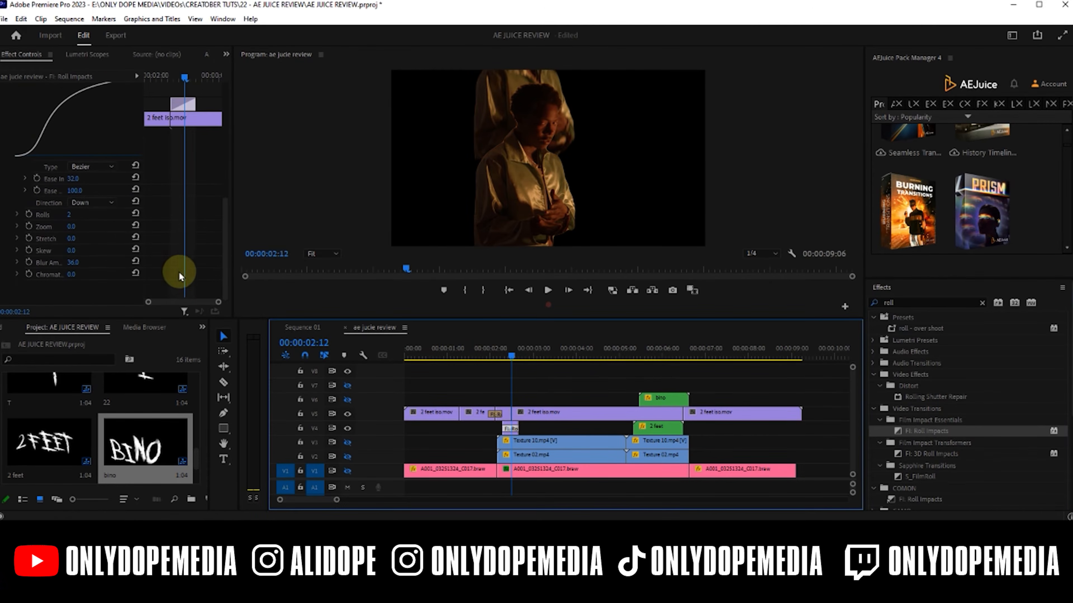
pyautogui.click(90, 211)
pyautogui.click(87, 250)
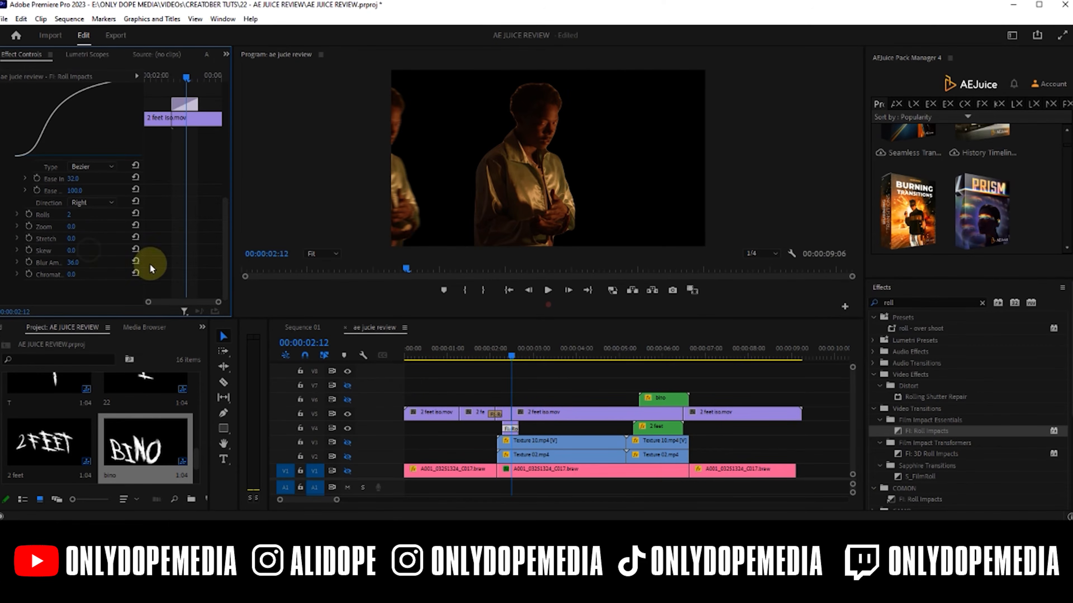
pyautogui.moveTo(524, 427); pyautogui.dragTo(510, 430)
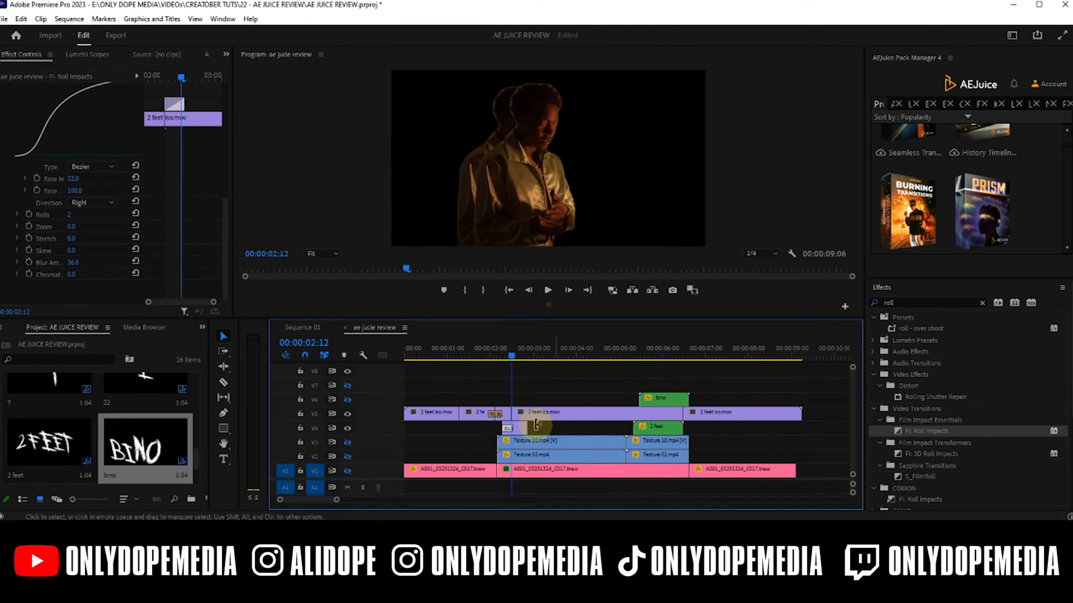
pyautogui.moveTo(510, 360); pyautogui.dragTo(521, 425)
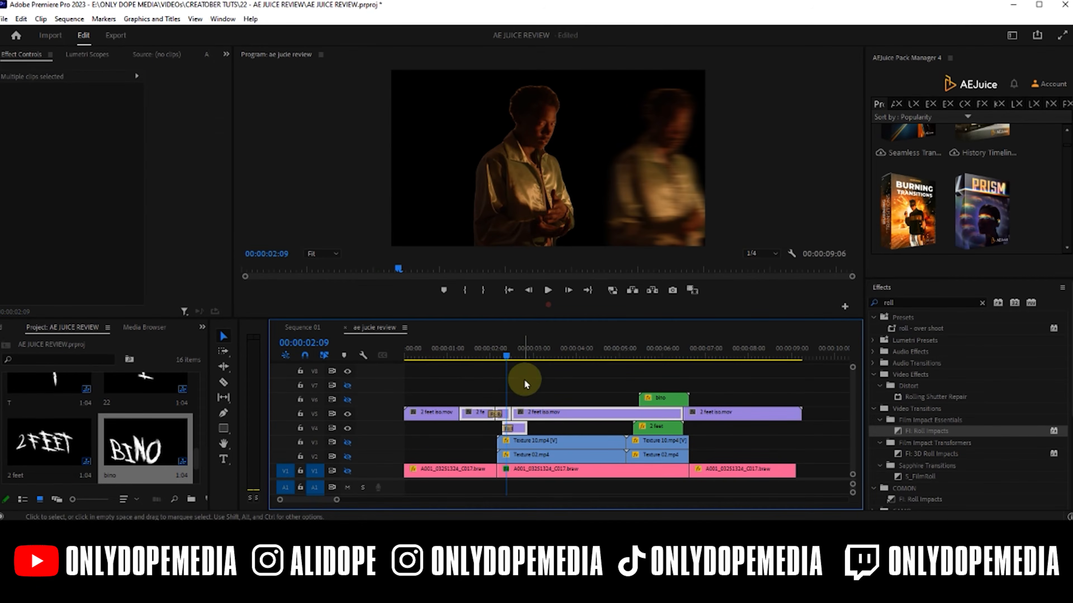
# Step: Split the main cutout at 00:00:02:20 and stack the layered roll segments across V4, V5 and V6 with V6 shown
pyautogui.click(524, 356)
pyautogui.moveTo(524, 354); pyautogui.dragTo(528, 358)
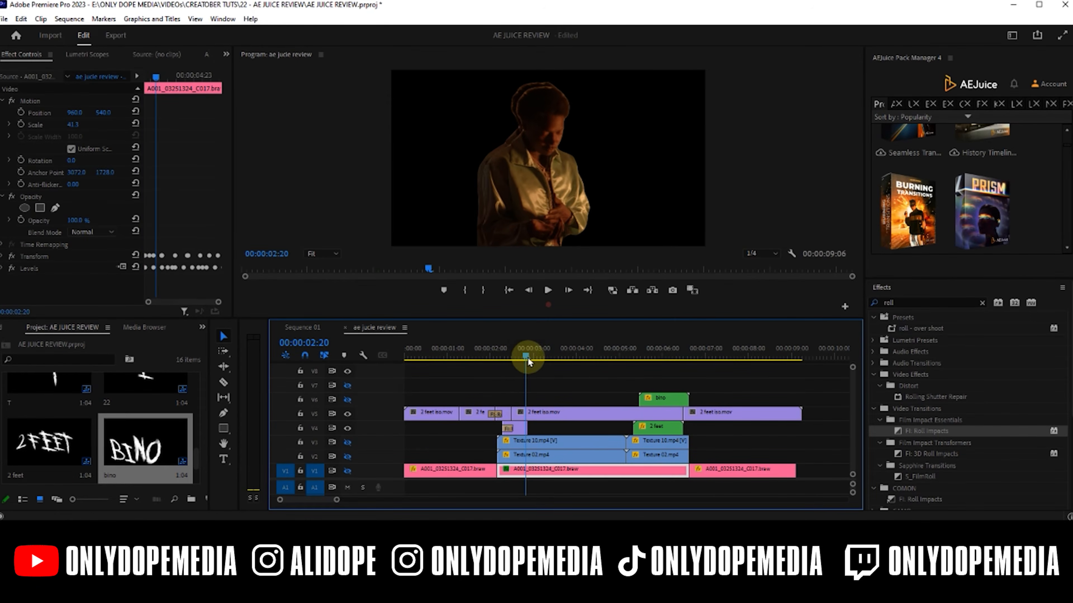
pyautogui.click(546, 420)
pyautogui.hotkey('ctrl', 'k')
pyautogui.moveTo(485, 386); pyautogui.dragTo(528, 428)
pyautogui.click(347, 399)
pyautogui.click(451, 401)
pyautogui.moveTo(515, 354); pyautogui.dragTo(521, 356)
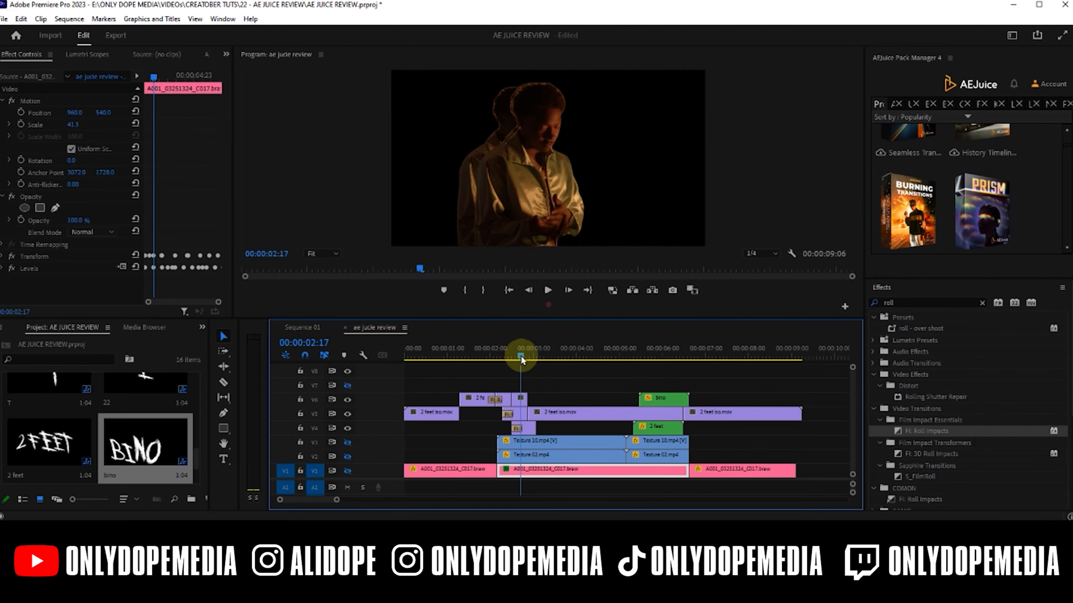
# Step: Adjust the motion of the V5 roll copy, trim the V4 copy to end with the pieces above and preview it
pyautogui.click(528, 427)
pyautogui.click(515, 414)
pyautogui.moveTo(77, 113)
pyautogui.mouseDown()
pyautogui.moveTo(68, 113)
pyautogui.moveTo(87, 127)
pyautogui.moveTo(78, 125)
pyautogui.mouseUp()
pyautogui.click(516, 429)
pyautogui.click(519, 412)
pyautogui.moveTo(533, 427); pyautogui.dragTo(516, 428)
pyautogui.click(497, 356)
pyautogui.press('space')
# Step: Split the V5 cutout clip just past 00:00:03:02 and set the resulting short segment's Scale to 129
pyautogui.moveTo(503, 369); pyautogui.dragTo(546, 361)
pyautogui.click(542, 410)
pyautogui.hotkey('ctrl', 'k')
pyautogui.hotkey('shift', 'Left')
pyautogui.moveTo(74, 125); pyautogui.dragTo(87, 124)
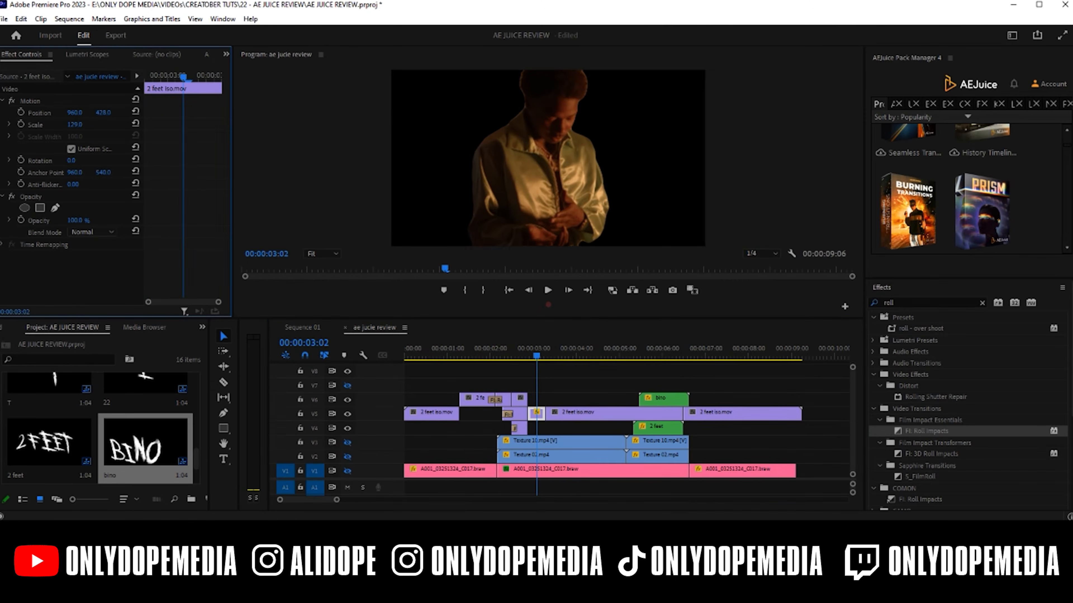
# Step: Duplicate the short V6 cutout clip onto V7 and align the copy's end with the roll segments below
pyautogui.click(476, 354)
pyautogui.click(473, 398)
pyautogui.keyDown('alt'); pyautogui.moveTo(473, 398); pyautogui.dragTo(474, 384); pyautogui.keyUp('alt')
pyautogui.moveTo(495, 383); pyautogui.dragTo(526, 379)
pyautogui.moveTo(460, 382); pyautogui.dragTo(433, 351)
# Step: Save the project and apply Echo with 4 echoes to the first cutout clip on V5
pyautogui.click(426, 413)
pyautogui.hotkey('ctrl', 's')
pyautogui.click(921, 303)
pyautogui.write('echo')
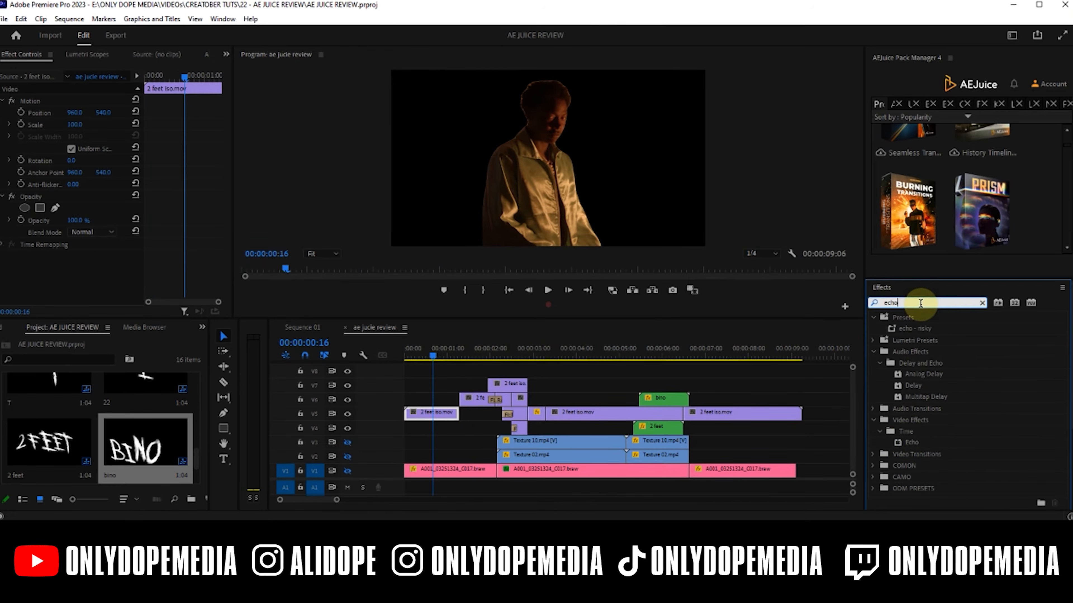
pyautogui.moveTo(899, 447); pyautogui.dragTo(443, 415)
pyautogui.scroll(-1, 154, 241)
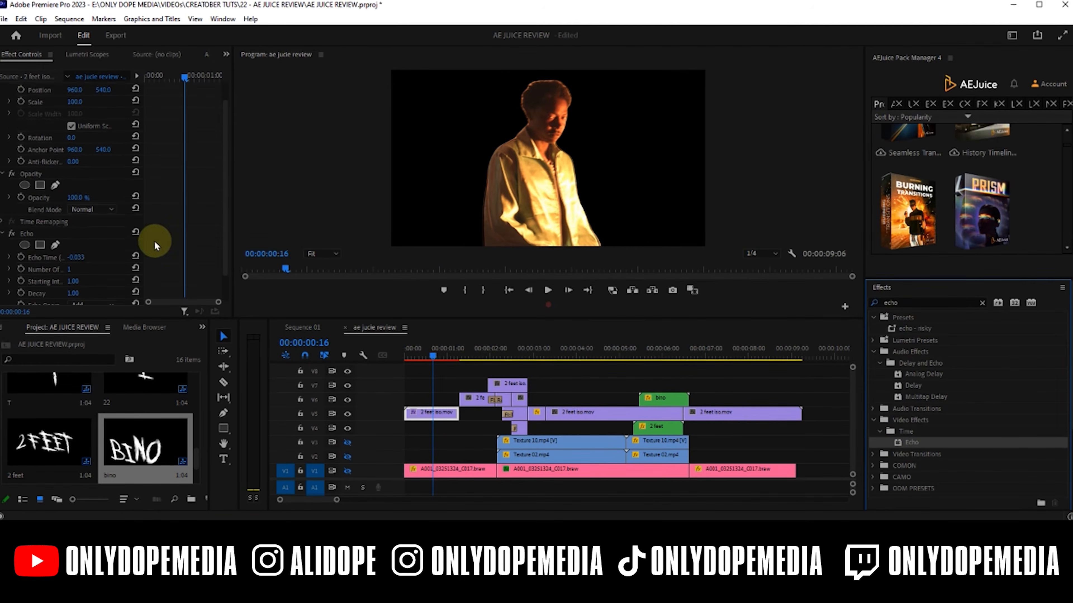
pyautogui.scroll(-1, 154, 241)
pyautogui.click(83, 236)
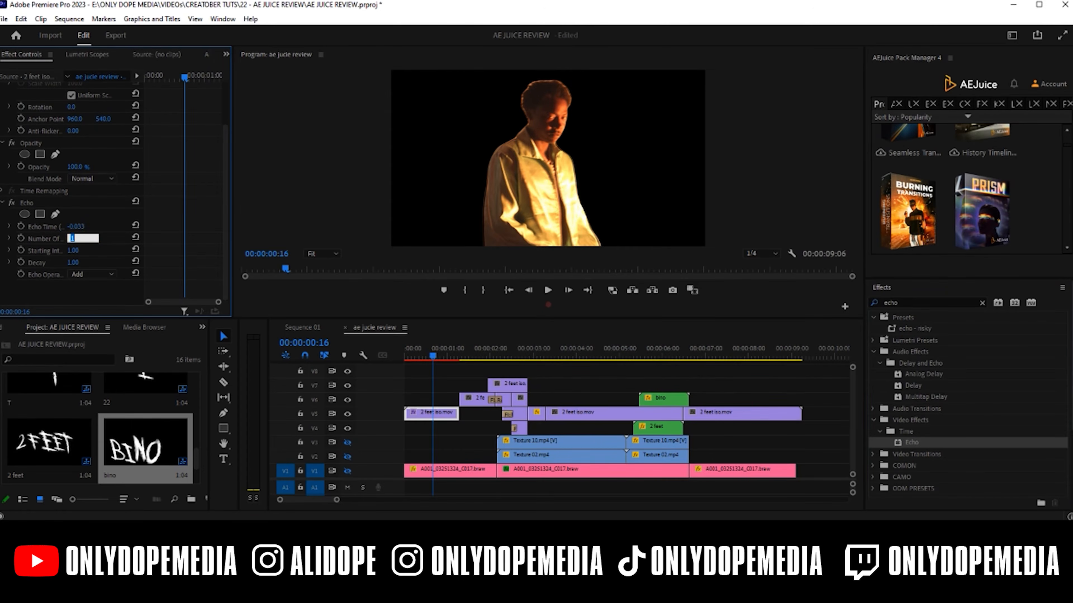
# Step: Compare the Maximum, Minimum and Blend Echo operators and set the operator to Composite In Back
pyautogui.click(78, 273)
pyautogui.click(95, 298)
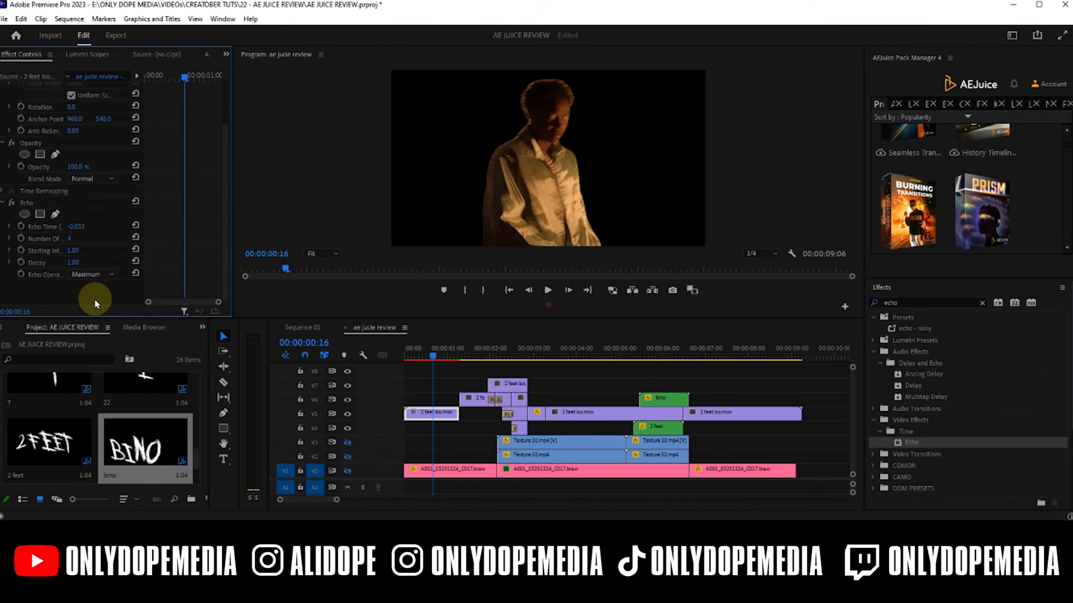
pyautogui.click(91, 278)
pyautogui.click(94, 310)
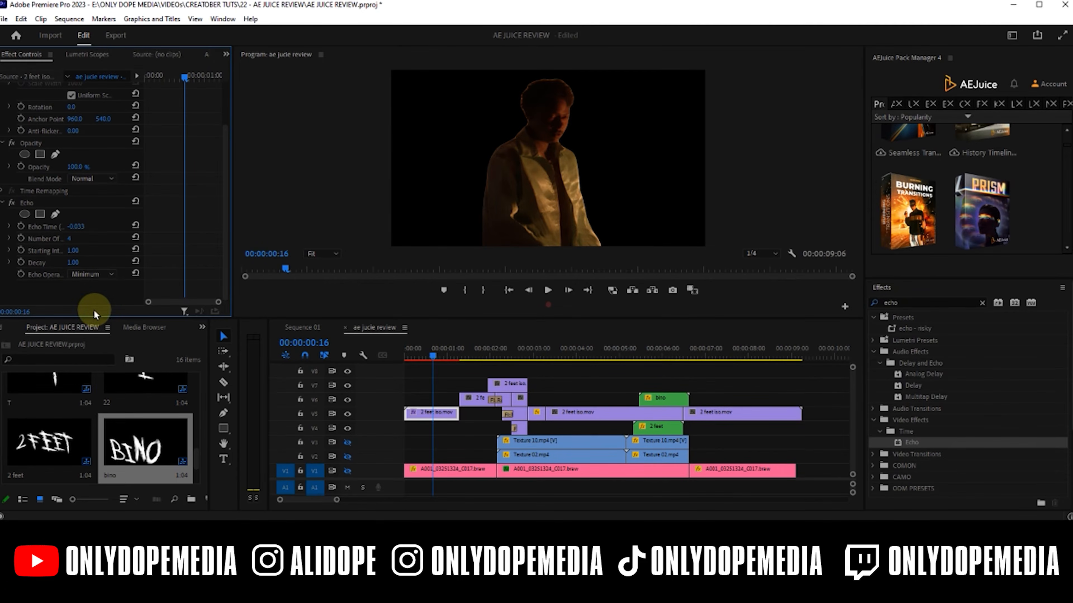
pyautogui.click(100, 274)
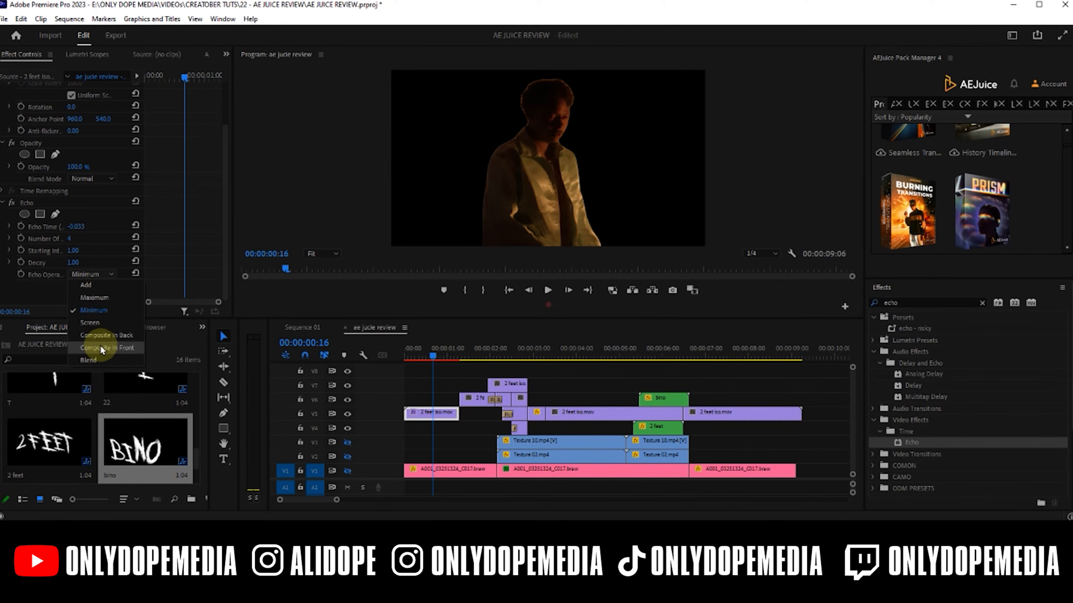
pyautogui.click(99, 359)
pyautogui.click(98, 274)
pyautogui.click(108, 338)
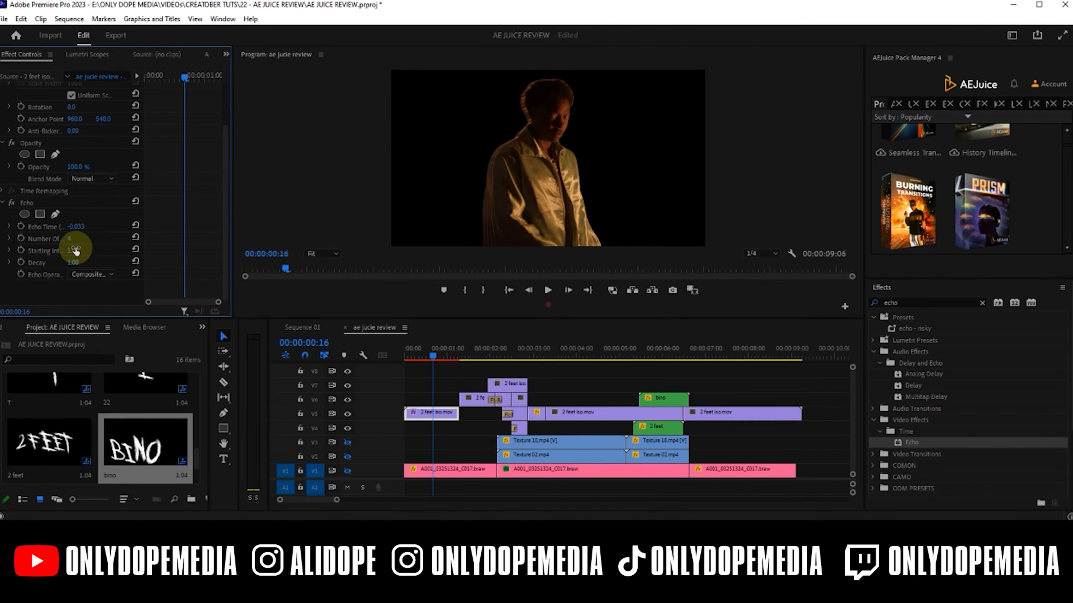
# Step: Set the Echo Time to -0.149 to spread the trailing copies of the subject
pyautogui.click(10, 226)
pyautogui.moveTo(71, 245); pyautogui.dragTo(67, 245)
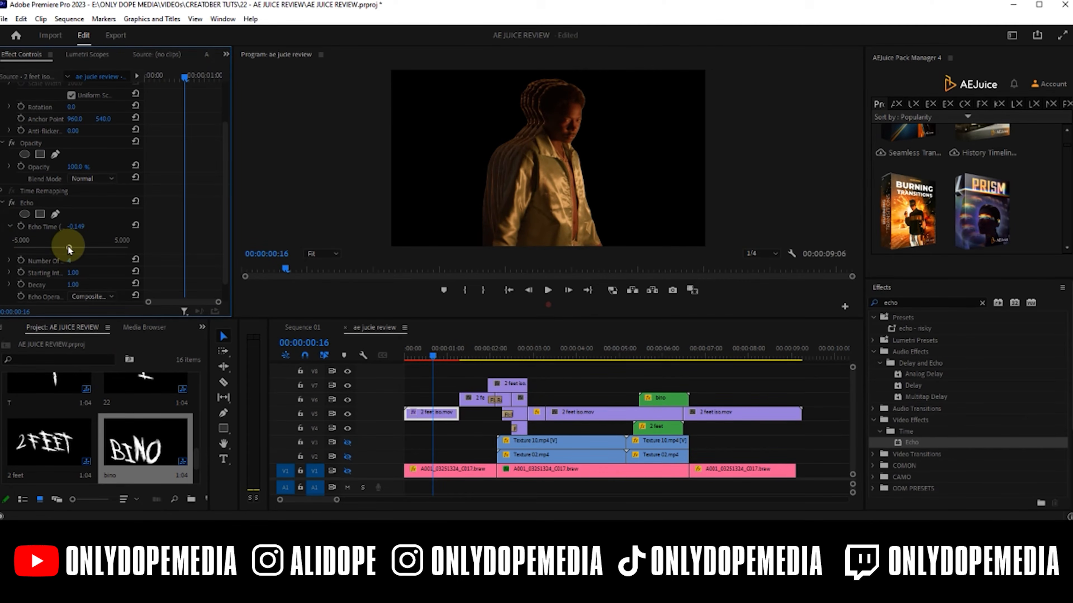
pyautogui.click(3, 204)
# Step: Duplicate the echoed first clip onto V6 and apply Directional Blur to the V5 original
pyautogui.keyDown('alt'); pyautogui.moveTo(430, 413); pyautogui.dragTo(431, 397); pyautogui.keyUp('alt')
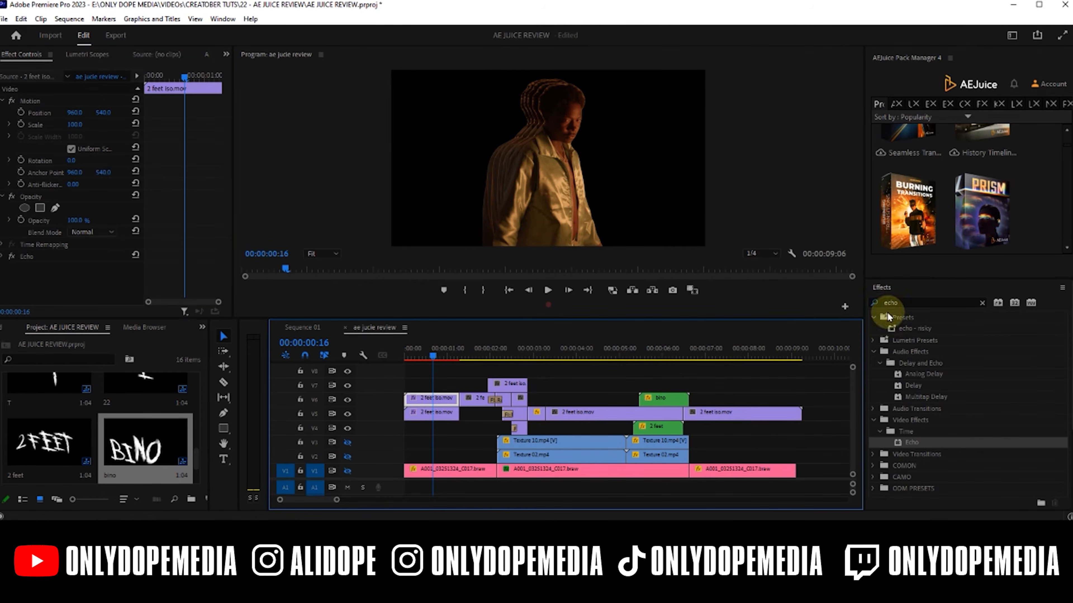
pyautogui.click(894, 303)
pyautogui.write('direc')
pyautogui.moveTo(926, 385); pyautogui.dragTo(430, 412)
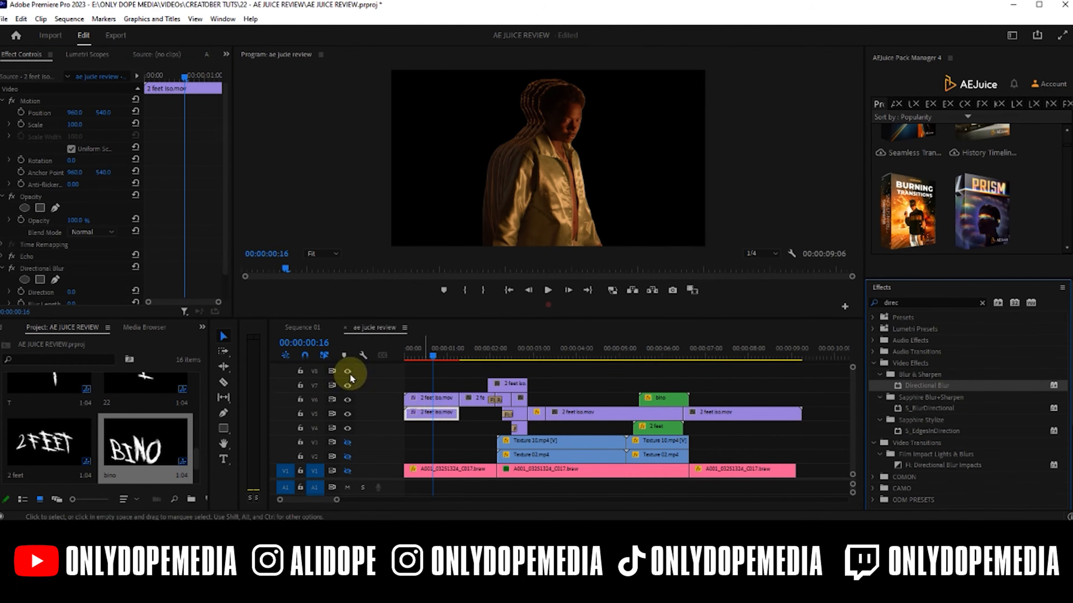
# Step: Set the V5 echo clip's Directional Blur direction to -44°, adjust its blur and shift the clip horizontally
pyautogui.click(426, 412)
pyautogui.moveTo(73, 274); pyautogui.dragTo(91, 275)
pyautogui.moveTo(63, 239); pyautogui.dragTo(64, 222)
pyautogui.click(4, 226)
pyautogui.moveTo(74, 112); pyautogui.dragTo(2, 112)
# Step: Trim the V5 echo clip's start and extend its end to meet the start of the V7 copy
pyautogui.moveTo(419, 354)
pyautogui.mouseDown()
pyautogui.moveTo(450, 355)
pyautogui.moveTo(431, 355)
pyautogui.mouseUp()
pyautogui.moveTo(406, 412); pyautogui.dragTo(468, 412)
pyautogui.moveTo(431, 357); pyautogui.dragTo(488, 365)
pyautogui.moveTo(468, 412); pyautogui.dragTo(488, 412)
pyautogui.moveTo(442, 354); pyautogui.dragTo(470, 362)
# Step: Shift the V5 echo clip horizontally and set its Echo Starting Intensity to 0.00 and Decay to 0.50
pyautogui.click(469, 412)
pyautogui.moveTo(74, 112); pyautogui.dragTo(115, 112)
pyautogui.click(2, 267)
pyautogui.scroll(-2, 3, 268)
pyautogui.moveTo(75, 224); pyautogui.dragTo(73, 205)
pyautogui.scroll(-2, 187, 230)
pyautogui.moveTo(441, 355); pyautogui.dragTo(454, 356)
pyautogui.click(439, 412)
pyautogui.click(2, 274)
pyautogui.hotkey('shift', 'Right')
pyautogui.scroll(-2, 188, 247)
pyautogui.scroll(1, 188, 246)
pyautogui.click(444, 355)
pyautogui.moveTo(73, 224); pyautogui.dragTo(65, 224)
# Step: Fine-tune the V5 echo clip's horizontal position near 00:00:01:08, review its effect settings and save the project
pyautogui.moveTo(439, 354); pyautogui.dragTo(462, 349)
pyautogui.click(461, 413)
pyautogui.click(88, 127)
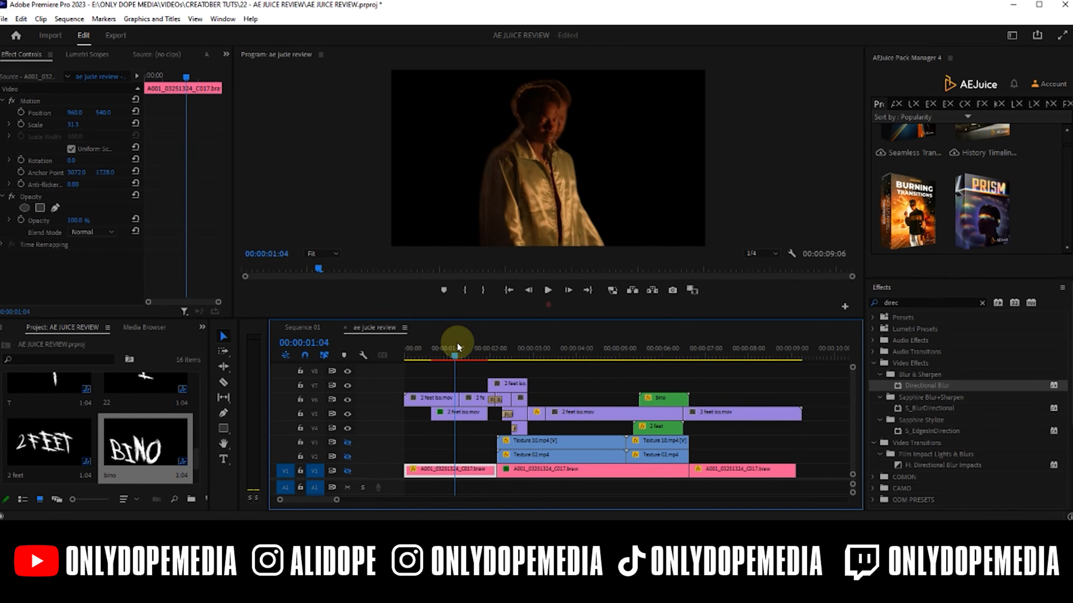
pyautogui.moveTo(74, 112); pyautogui.dragTo(65, 139)
pyautogui.scroll(-4, 170, 236)
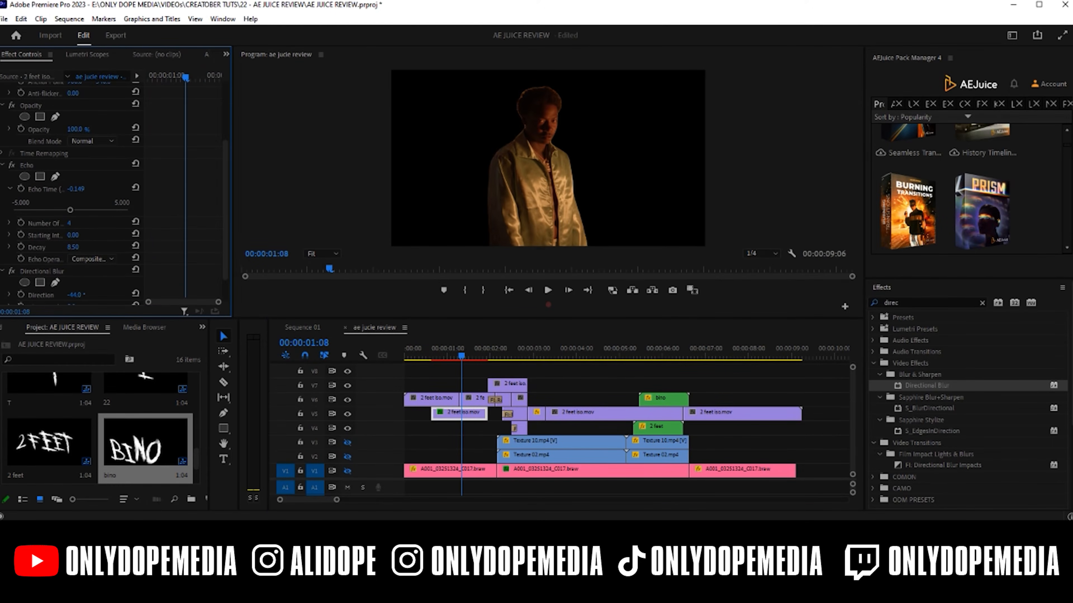
pyautogui.moveTo(458, 351); pyautogui.dragTo(438, 366)
pyautogui.hotkey('ctrl', 's')
# Step: Turn all video tracks back on, check the V1 and V5 visibility, and render and play the sequence
pyautogui.keyDown('shift'); pyautogui.click(347, 443); pyautogui.keyUp('shift')
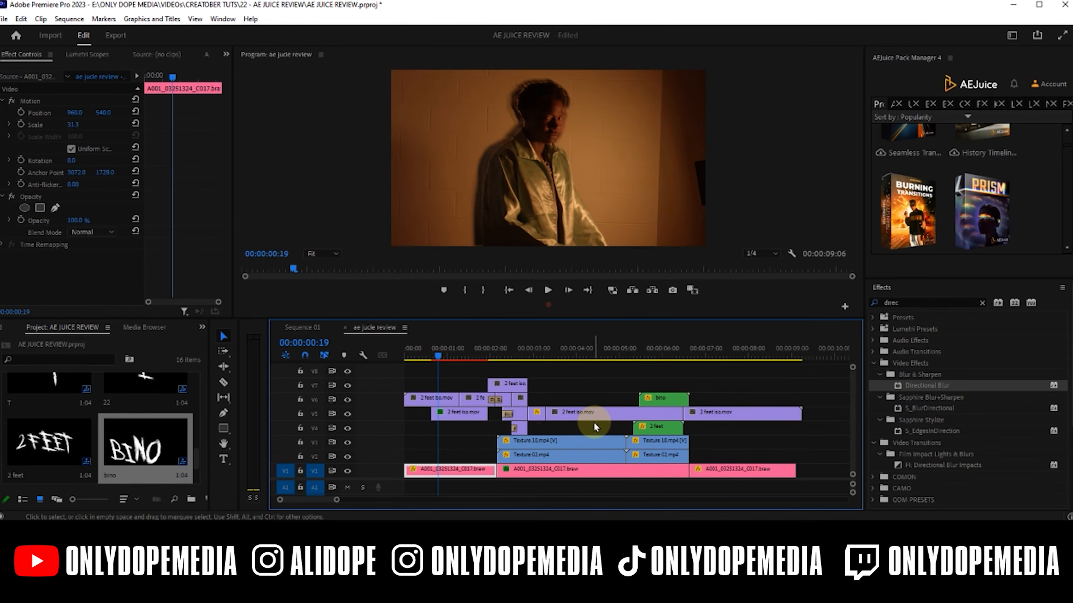
pyautogui.click(347, 471)
pyautogui.click(347, 414)
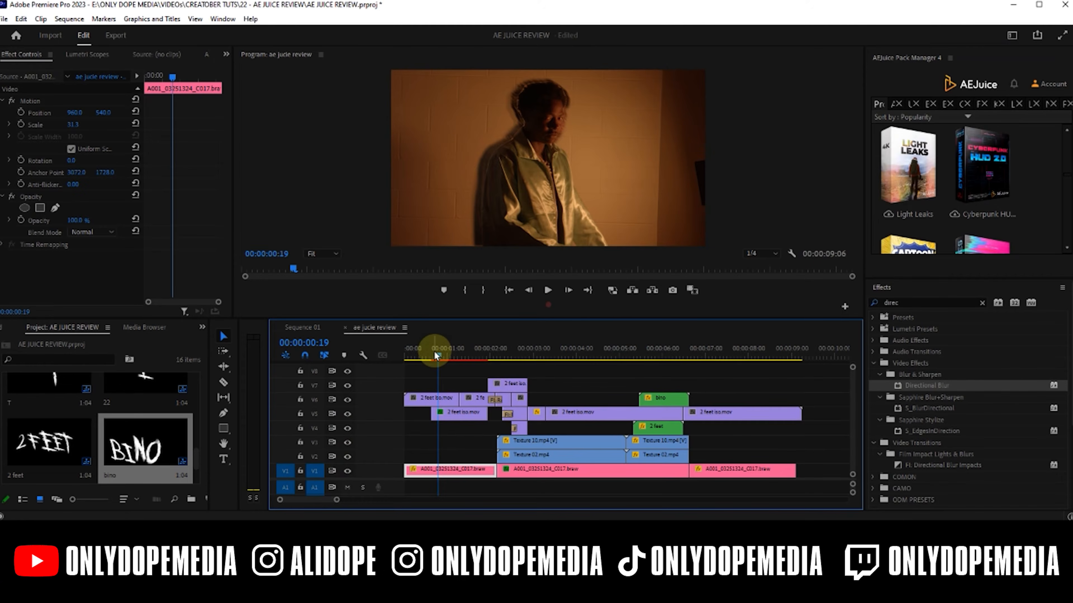
pyautogui.press('Return')
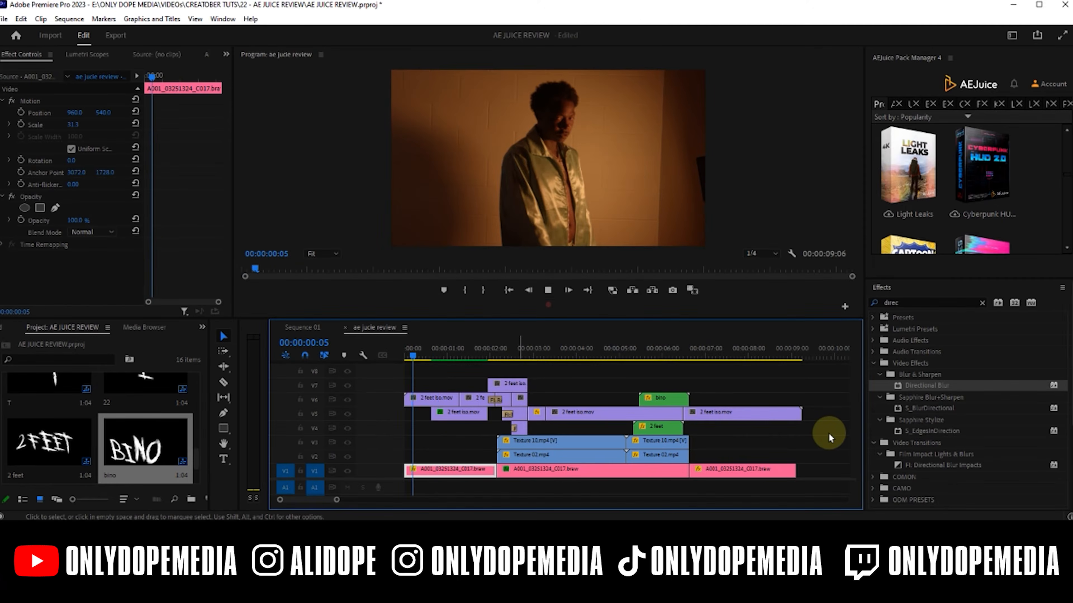
# Step: Trim the ends of the last V5 and V1 clips to shorten the sequence to 8:00, and preview it from the start
pyautogui.moveTo(719, 356); pyautogui.dragTo(788, 473)
pyautogui.moveTo(798, 415); pyautogui.dragTo(743, 421)
pyautogui.click(773, 448)
pyautogui.moveTo(740, 469); pyautogui.dragTo(747, 469)
pyautogui.click(784, 452)
pyautogui.moveTo(435, 351); pyautogui.dragTo(411, 355)
pyautogui.press('space')
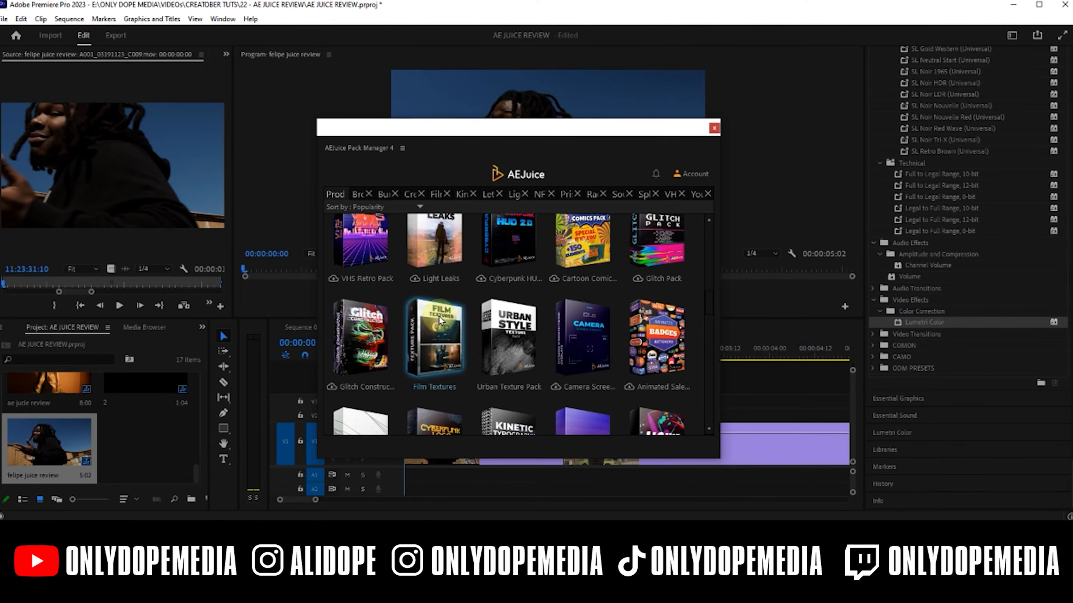
# Step: Place Film Overlay 16x9 from the Film Textures X-Assets Bonus folder on V2 above the second sequence's footage
pyautogui.click(381, 194)
pyautogui.moveTo(435, 194)
pyautogui.mouseDown()
pyautogui.moveTo(359, 194)
pyautogui.moveTo(387, 193)
pyautogui.mouseUp()
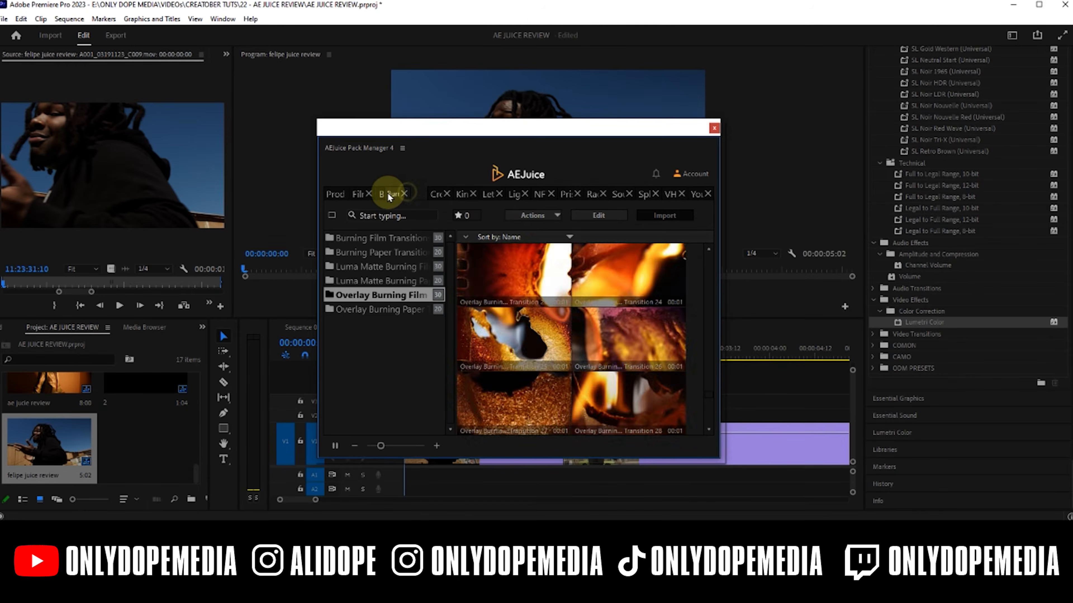
pyautogui.click(357, 195)
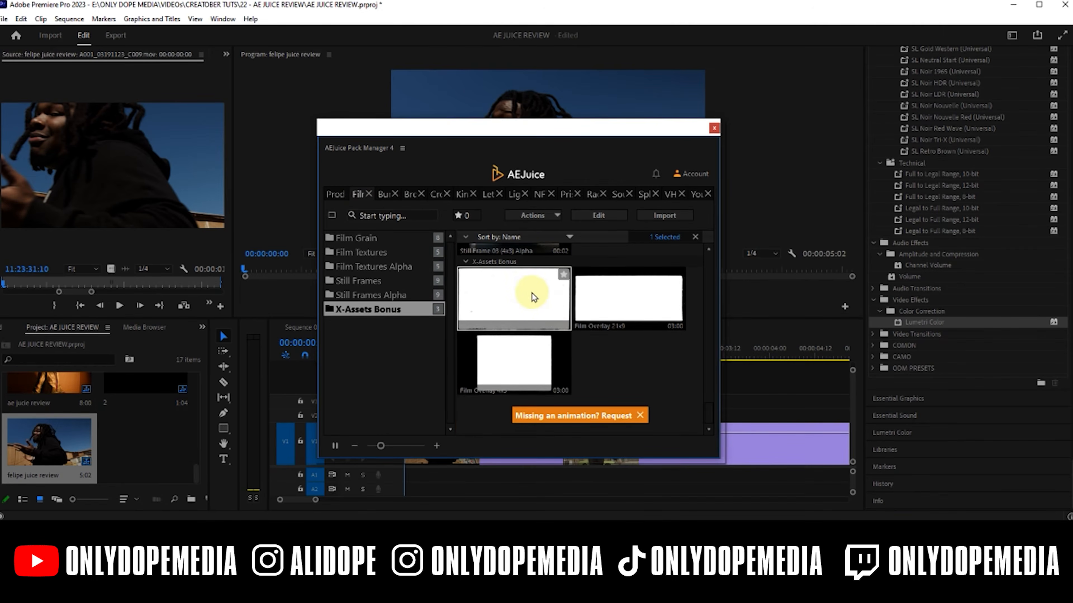
pyautogui.moveTo(518, 297); pyautogui.dragTo(751, 409)
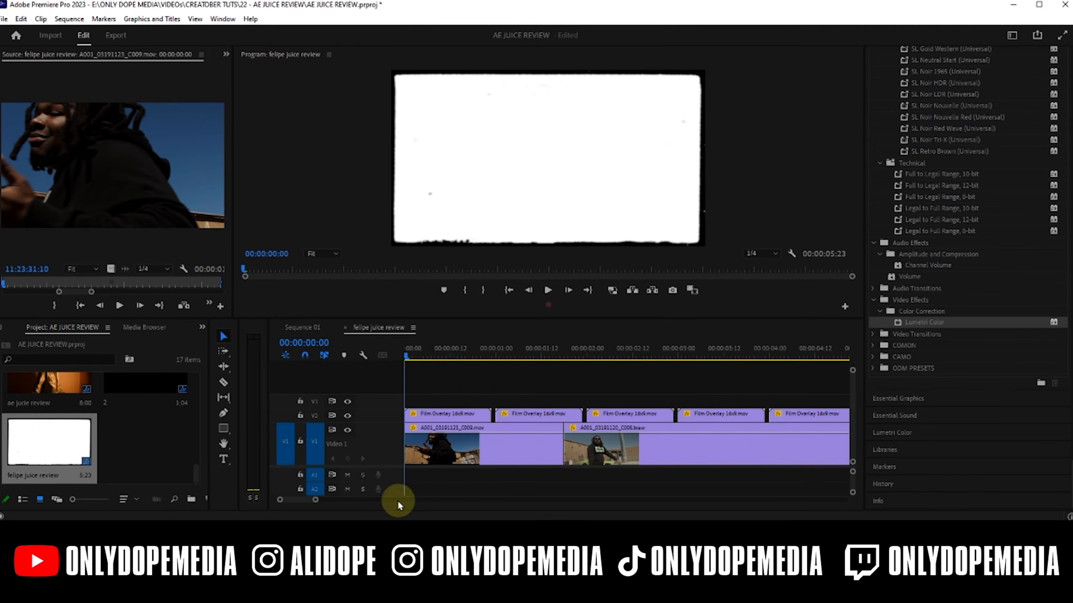
# Step: Delete all the repeated Film Overlay 16x9 clips on V2 except the first one
pyautogui.moveTo(429, 351); pyautogui.dragTo(451, 350)
pyautogui.click(510, 370)
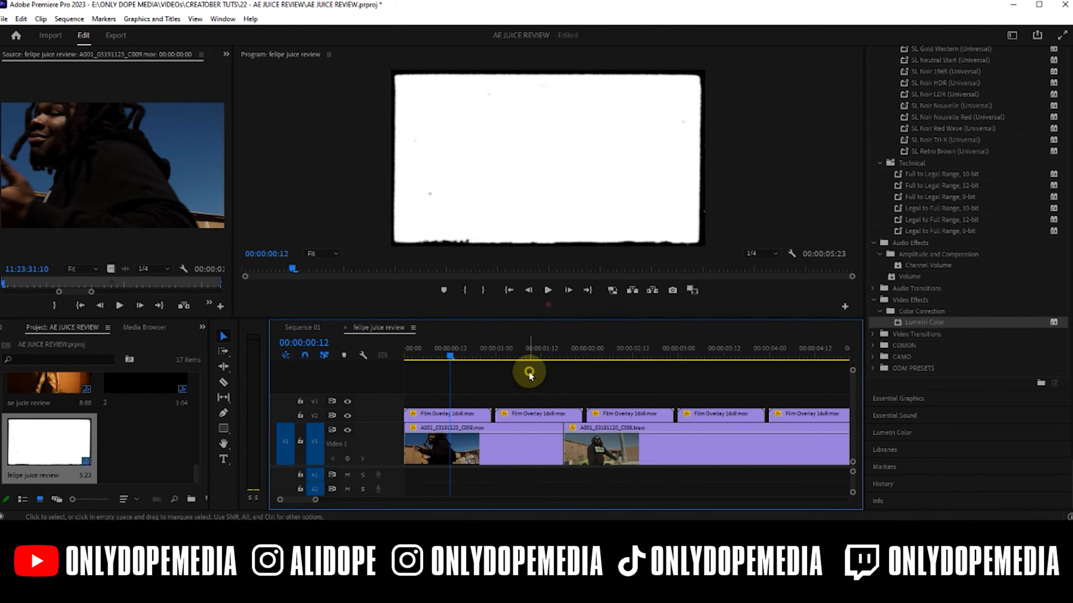
pyautogui.press('-')
pyautogui.moveTo(480, 395); pyautogui.dragTo(640, 415)
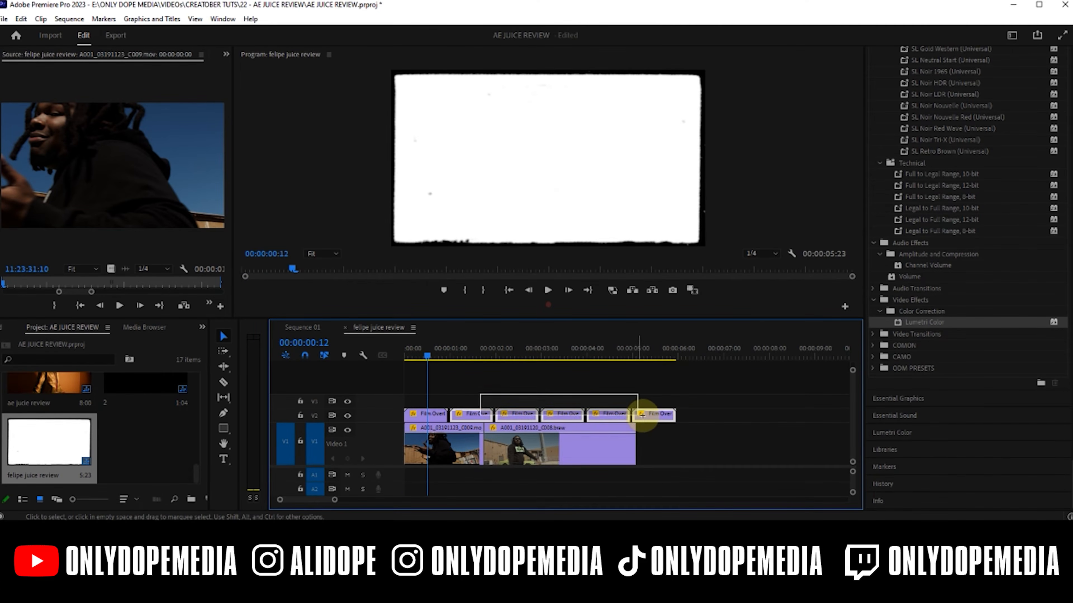
pyautogui.press('Delete')
pyautogui.press('=')
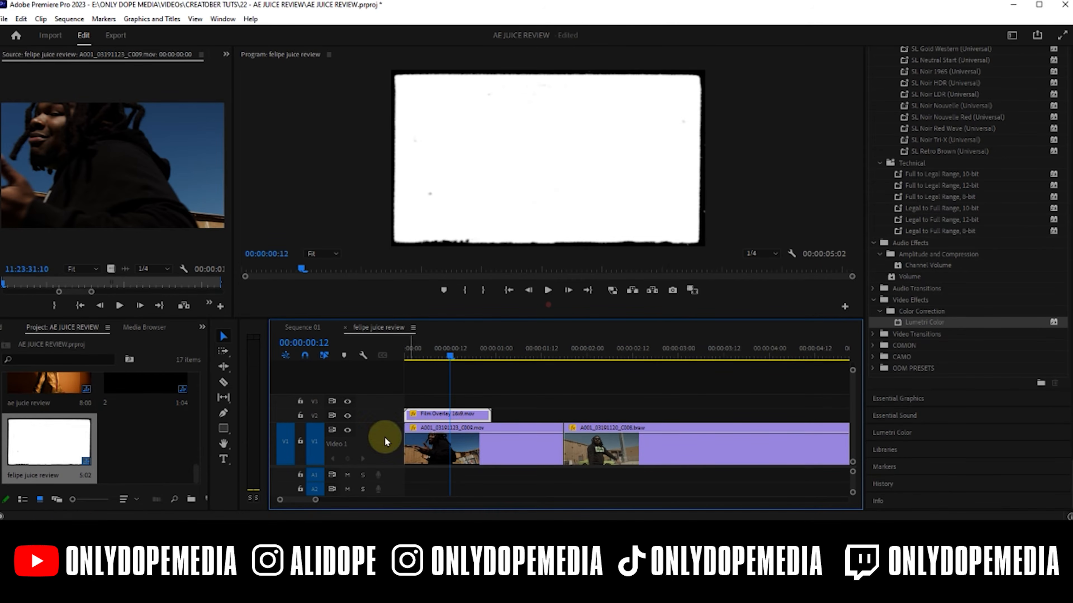
# Step: Set the remaining film overlay clip's opacity blend mode to Darken
pyautogui.click(226, 55)
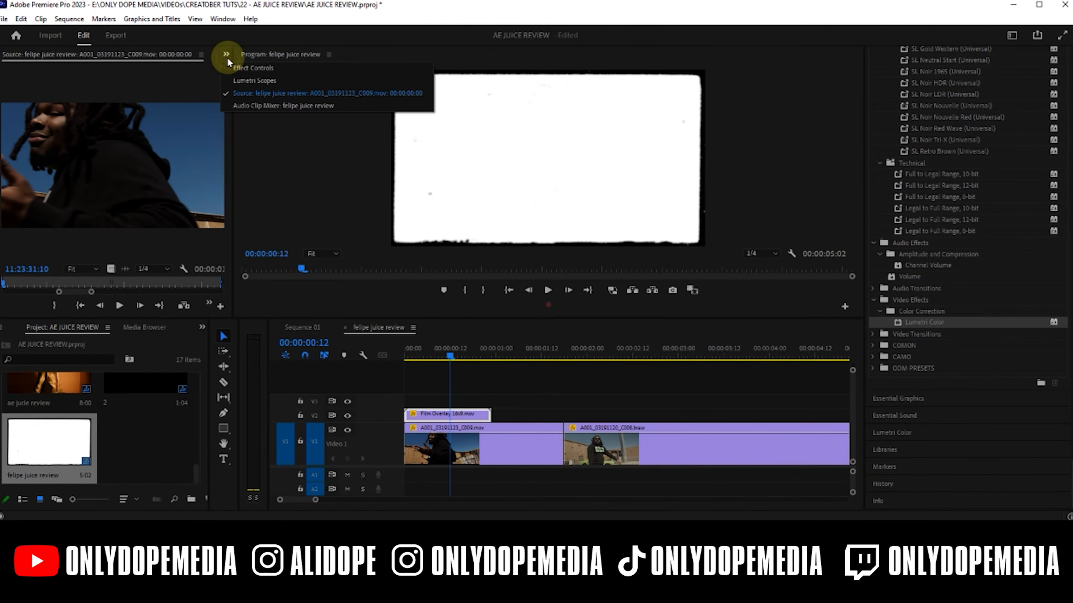
pyautogui.click(234, 69)
pyautogui.click(423, 415)
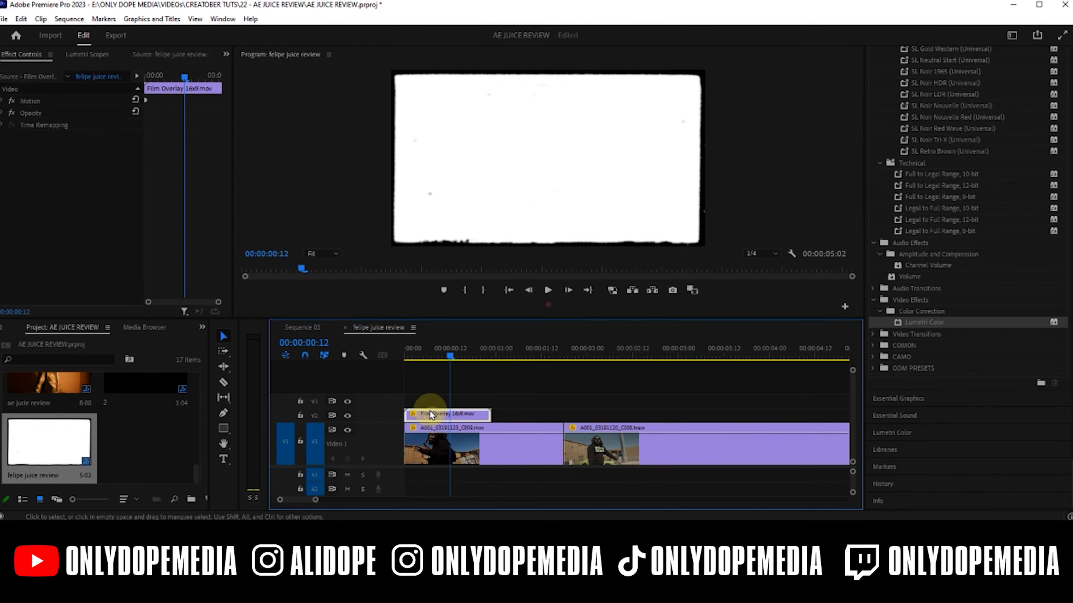
pyautogui.click(2, 113)
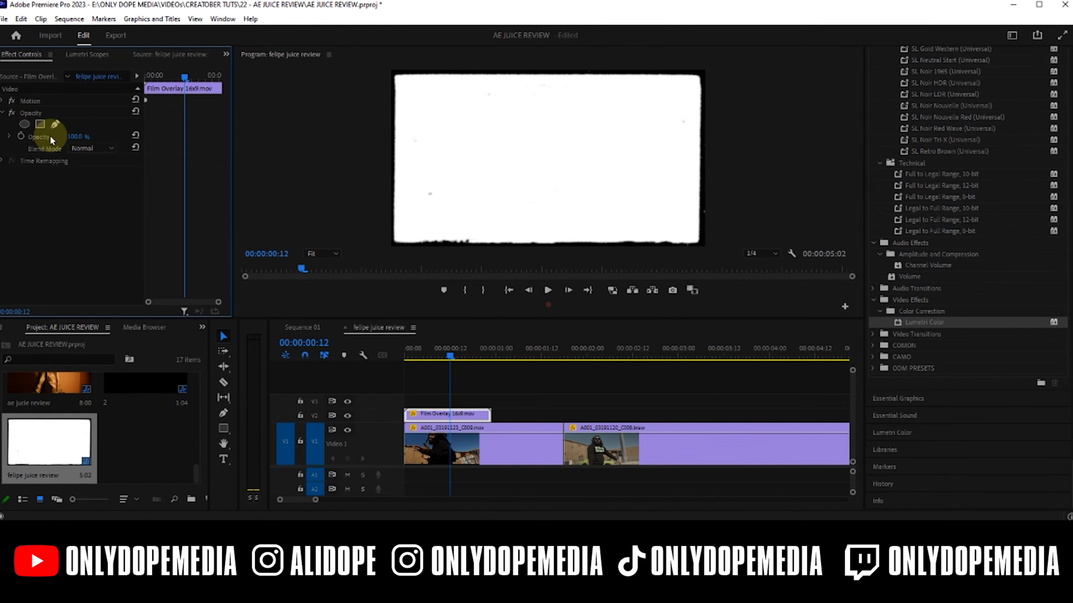
pyautogui.click(91, 148)
pyautogui.click(96, 191)
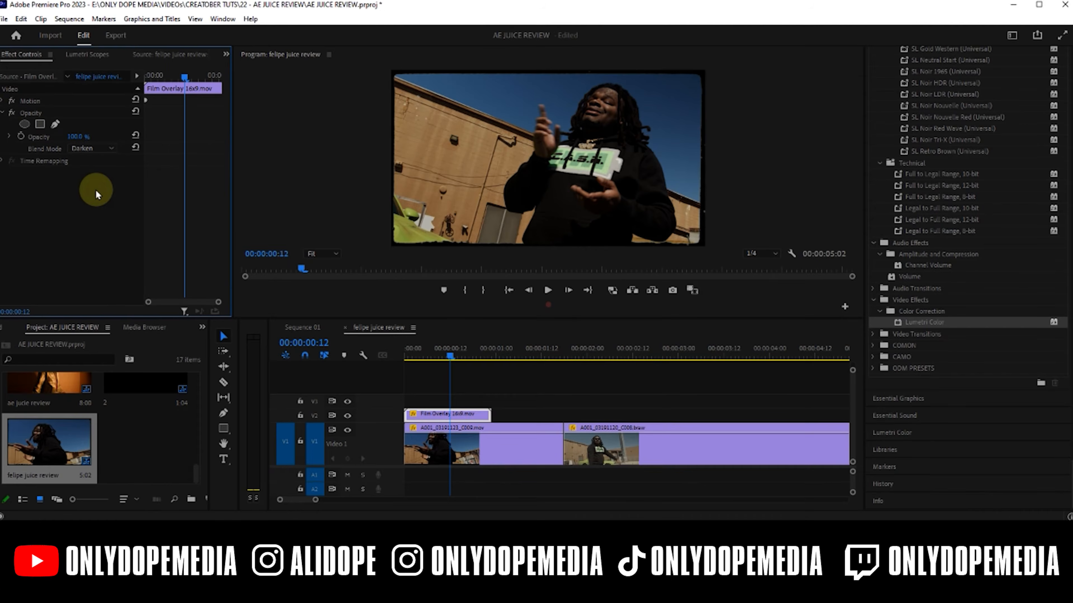
# Step: Try the Multiply blend mode on the film overlay, switch back to Darken and check the border over the footage
pyautogui.click(99, 149)
pyautogui.click(99, 205)
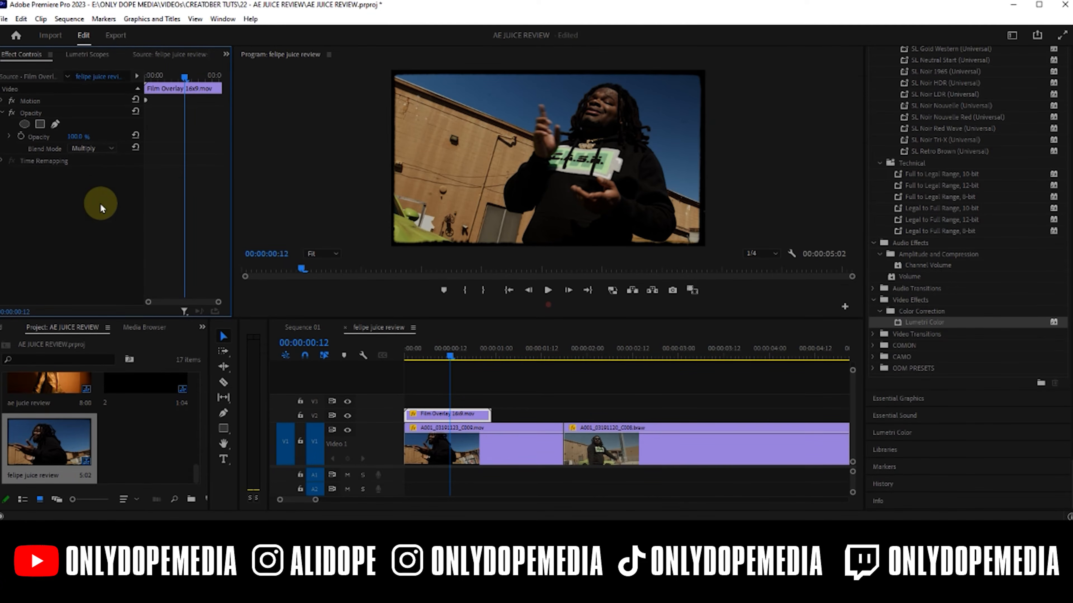
pyautogui.click(112, 150)
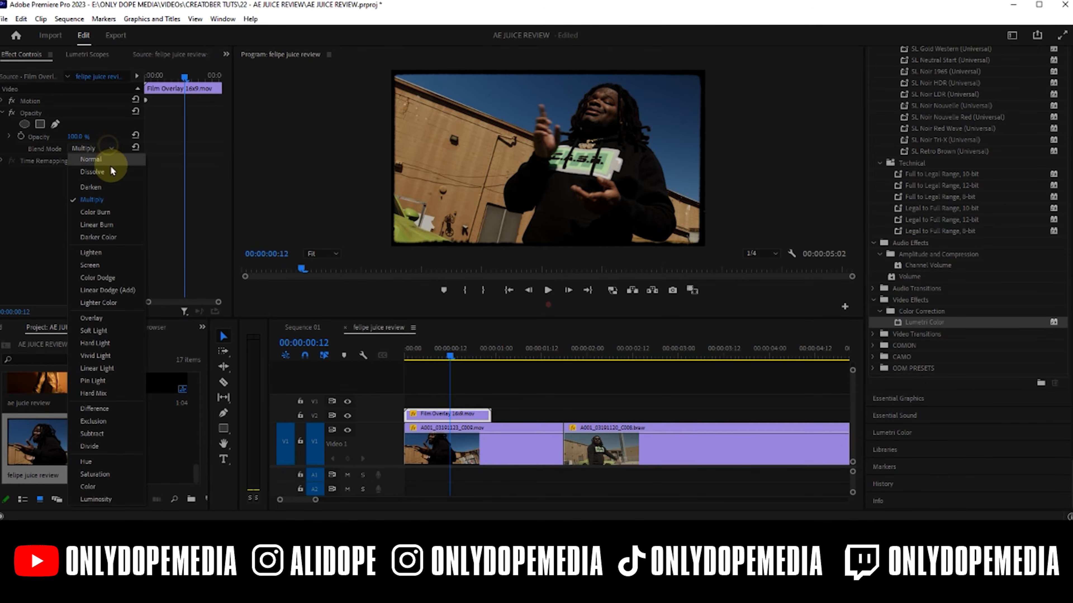
pyautogui.click(109, 186)
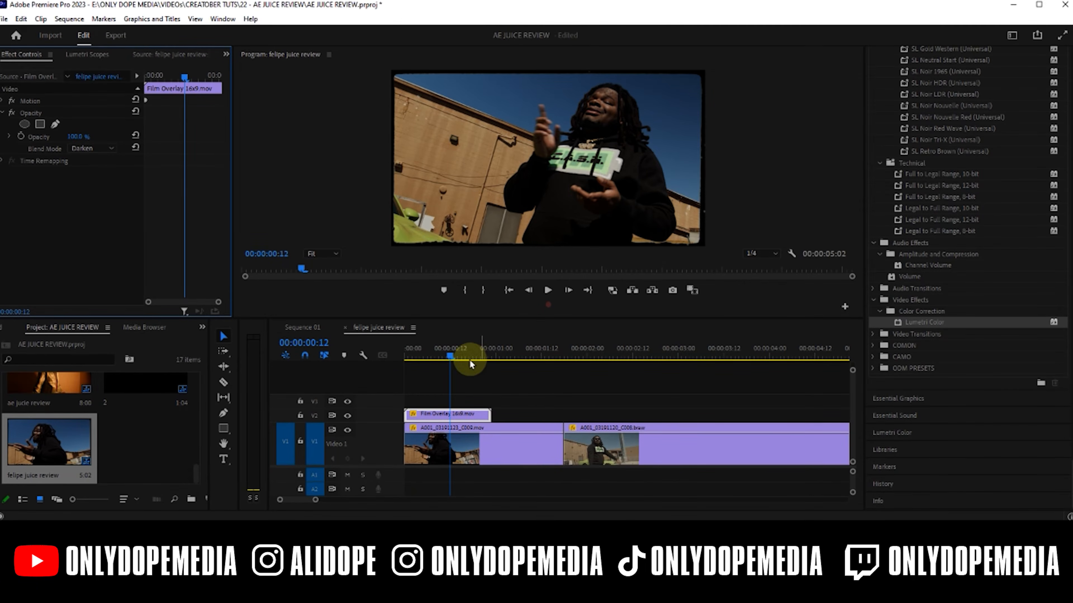
pyautogui.moveTo(435, 358); pyautogui.dragTo(473, 357)
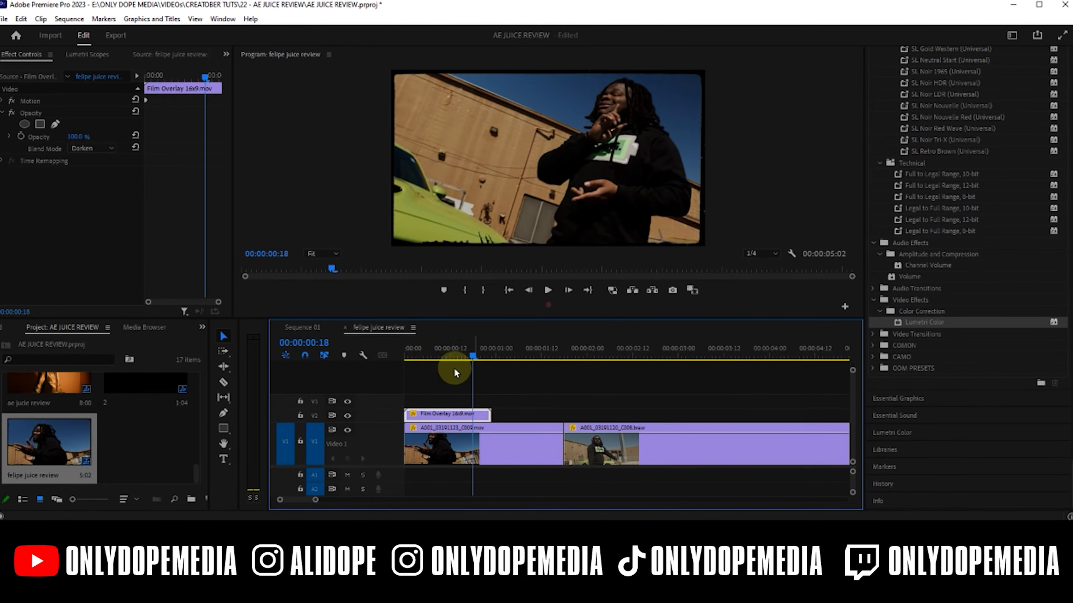
# Step: Duplicate the film overlay along V2 to cover all the footage and nest the copies as "film border"
pyautogui.keyDown('alt'); pyautogui.moveTo(448, 416); pyautogui.dragTo(598, 415); pyautogui.keyUp('alt')
pyautogui.press('-')
pyautogui.moveTo(425, 402); pyautogui.dragTo(616, 417)
pyautogui.rightClick(628, 417)
pyautogui.click(659, 343)
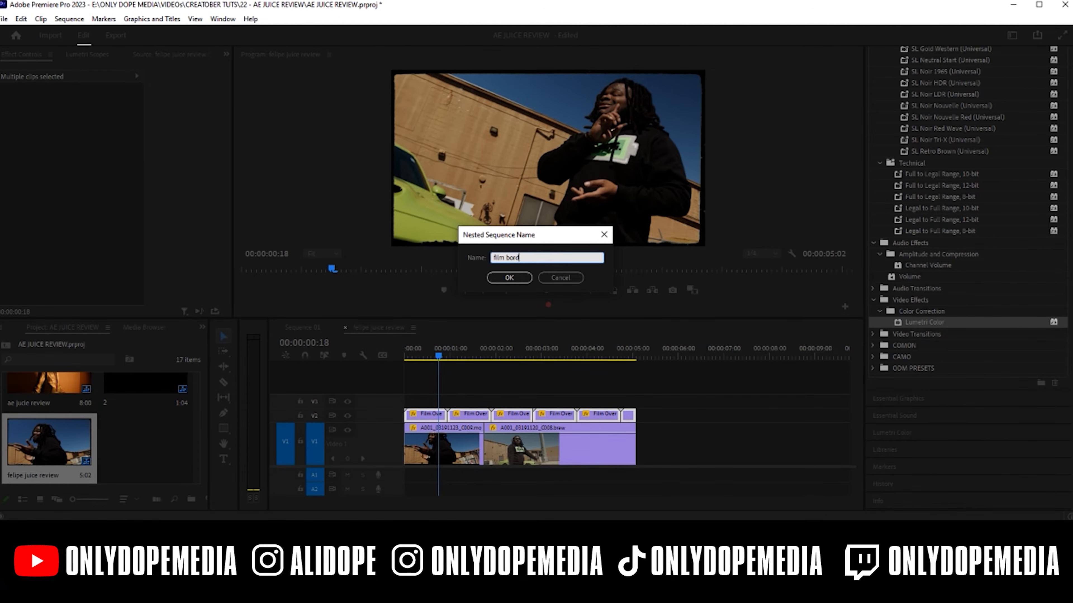
pyautogui.press('Return')
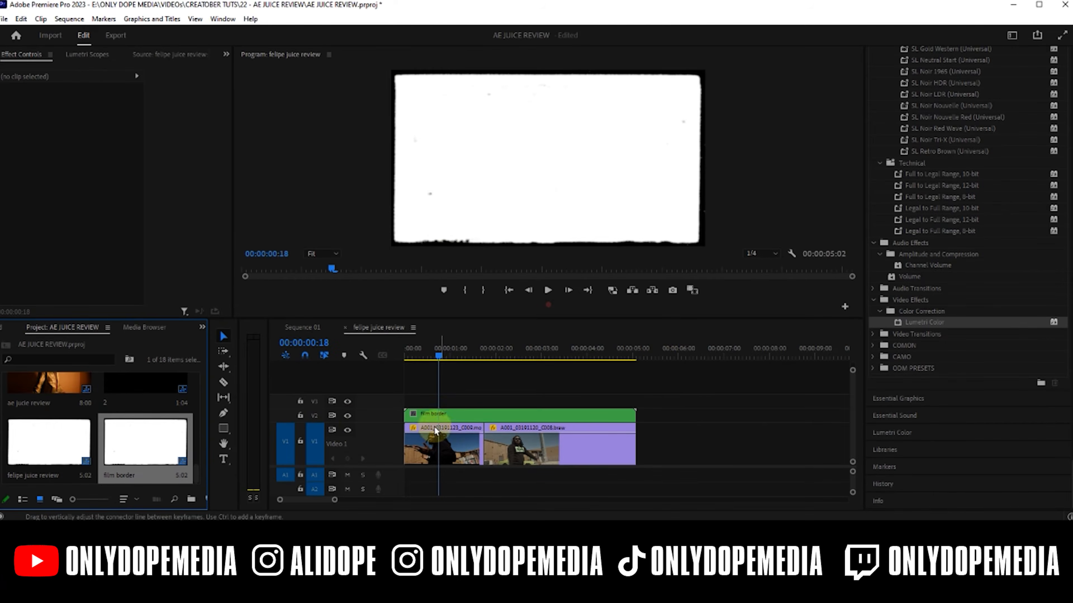
# Step: Set the film border nest's blend mode to Multiply and scrub through the footage to check it
pyautogui.click(466, 417)
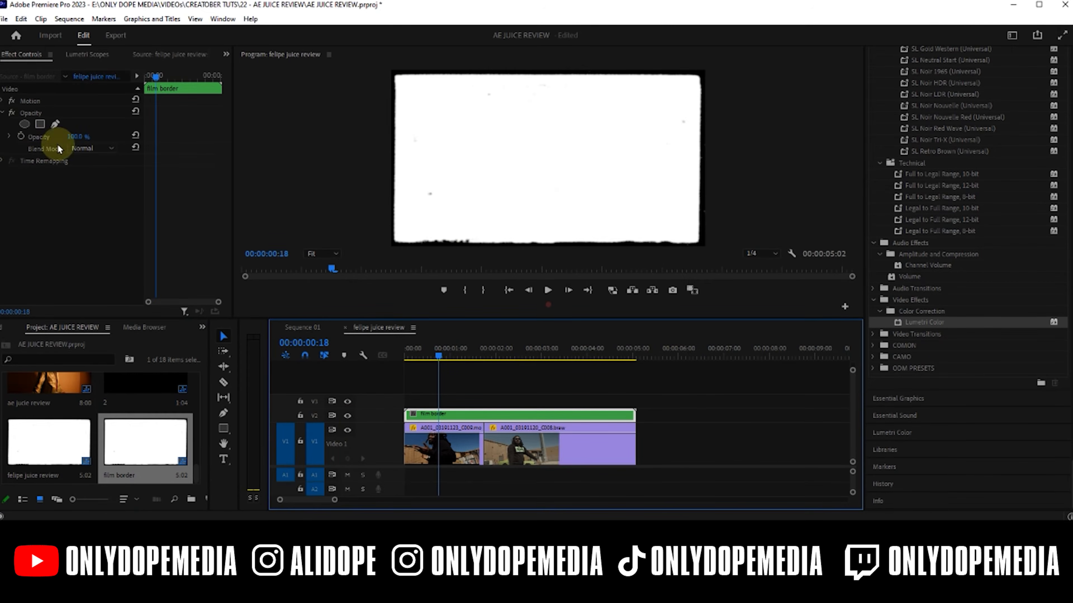
pyautogui.click(91, 147)
pyautogui.click(89, 195)
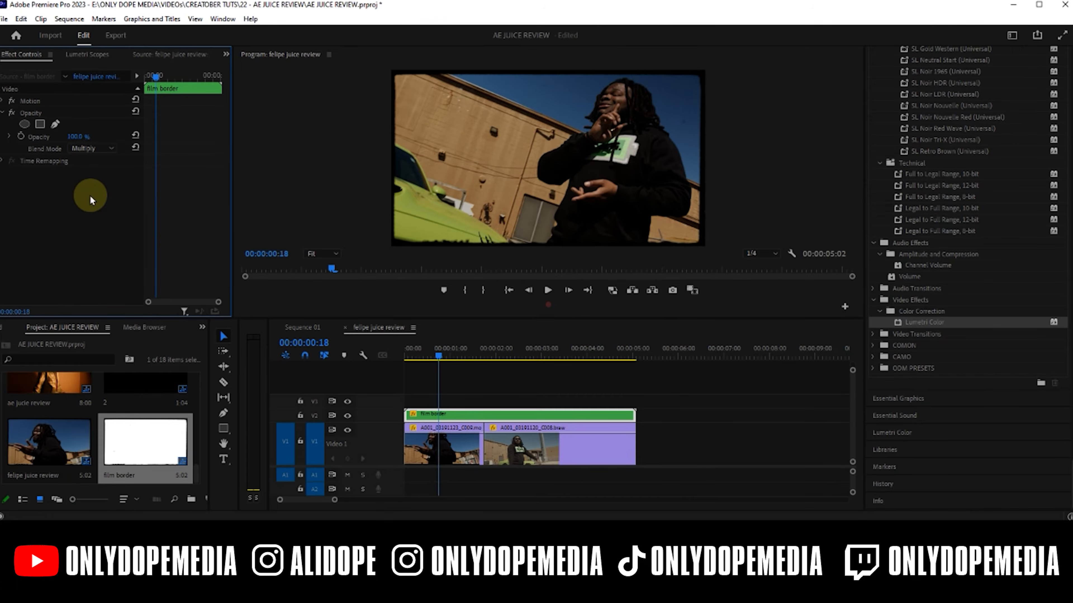
pyautogui.moveTo(431, 360); pyautogui.dragTo(591, 342)
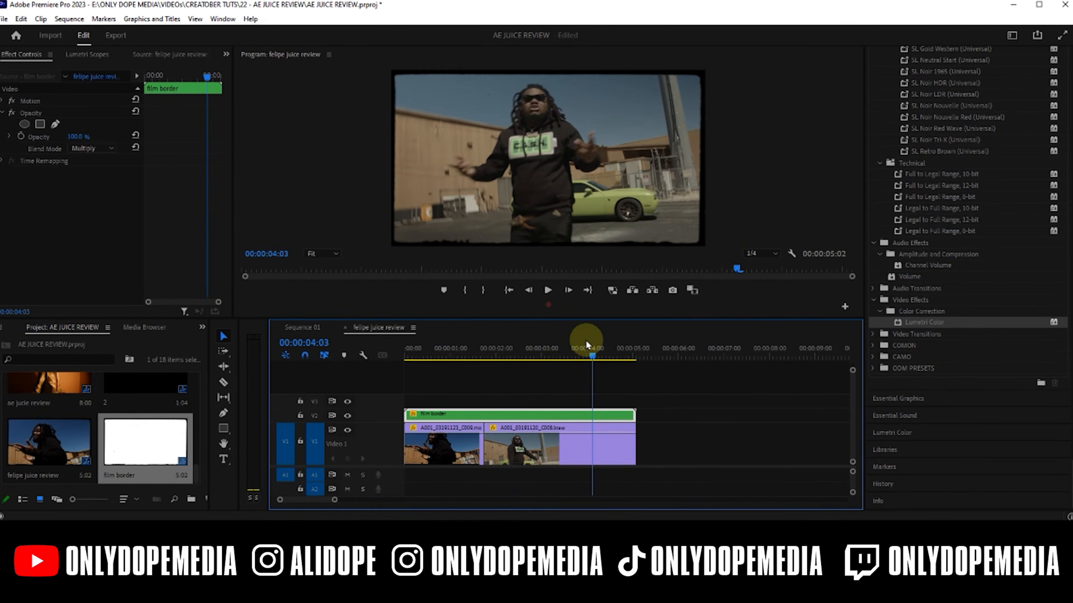
# Step: Move the film border nest up to V4, lock that track and save the project
pyautogui.moveTo(490, 417); pyautogui.dragTo(438, 385)
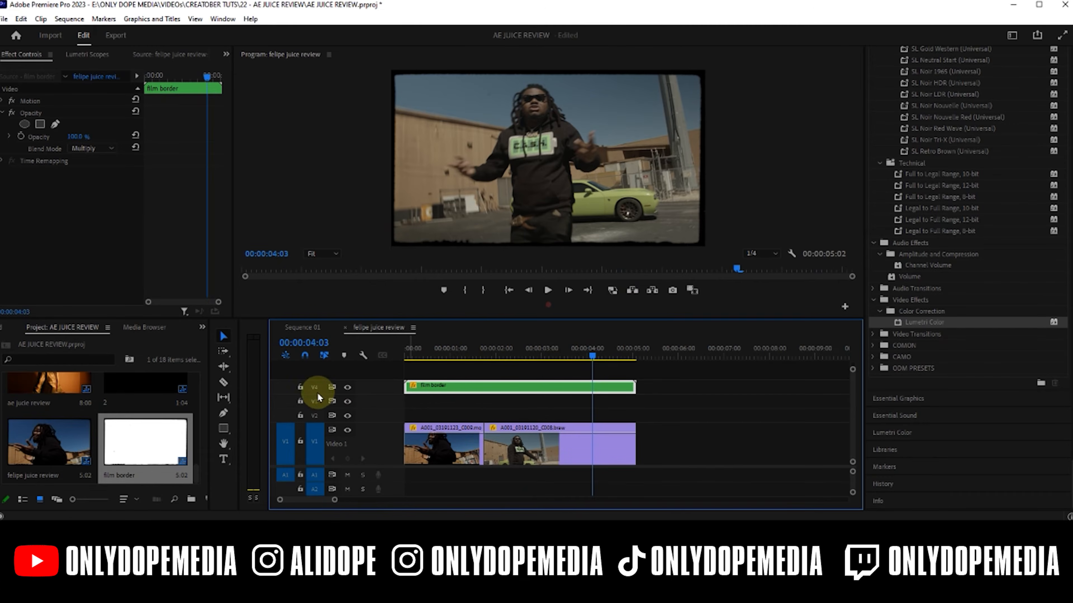
pyautogui.click(304, 387)
pyautogui.hotkey('ctrl', 's')
# Step: Browse the AEJuice burning pack and place an Overlay Burning Paper transition on V2 over the cut between the two clips
pyautogui.moveTo(477, 533)
pyautogui.mouseDown()
pyautogui.moveTo(520, 347)
pyautogui.moveTo(613, 149)
pyautogui.mouseUp()
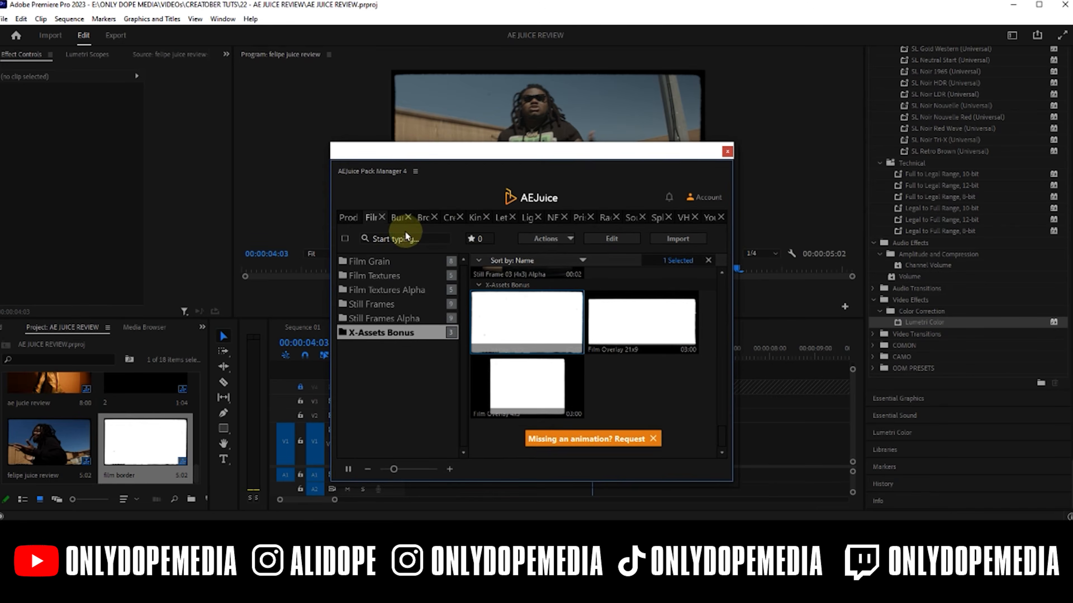
pyautogui.click(397, 217)
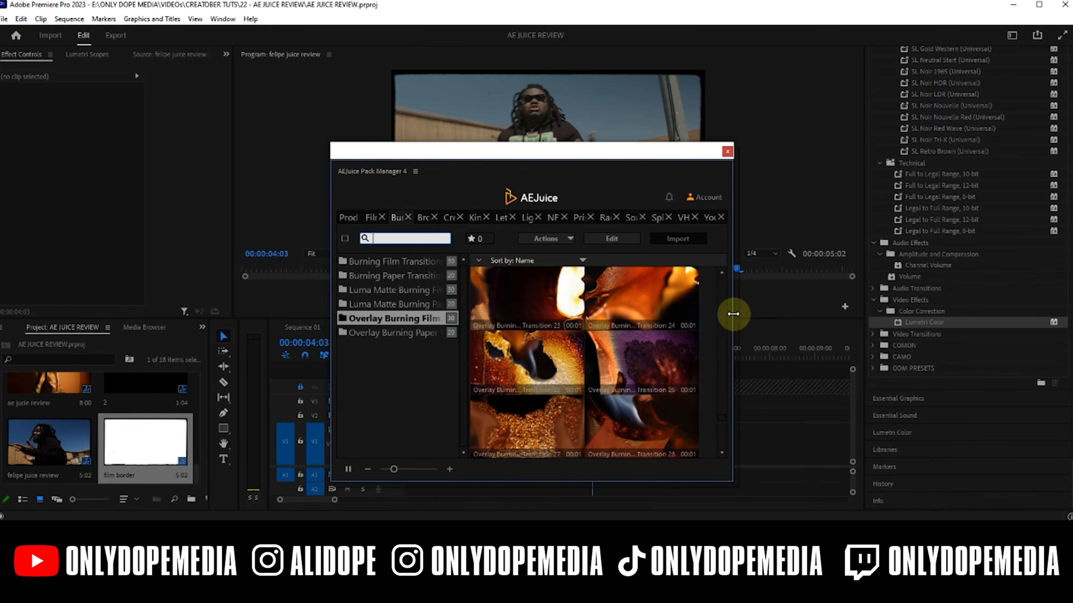
pyautogui.scroll(-2, 714, 416)
pyautogui.scroll(-3, 721, 424)
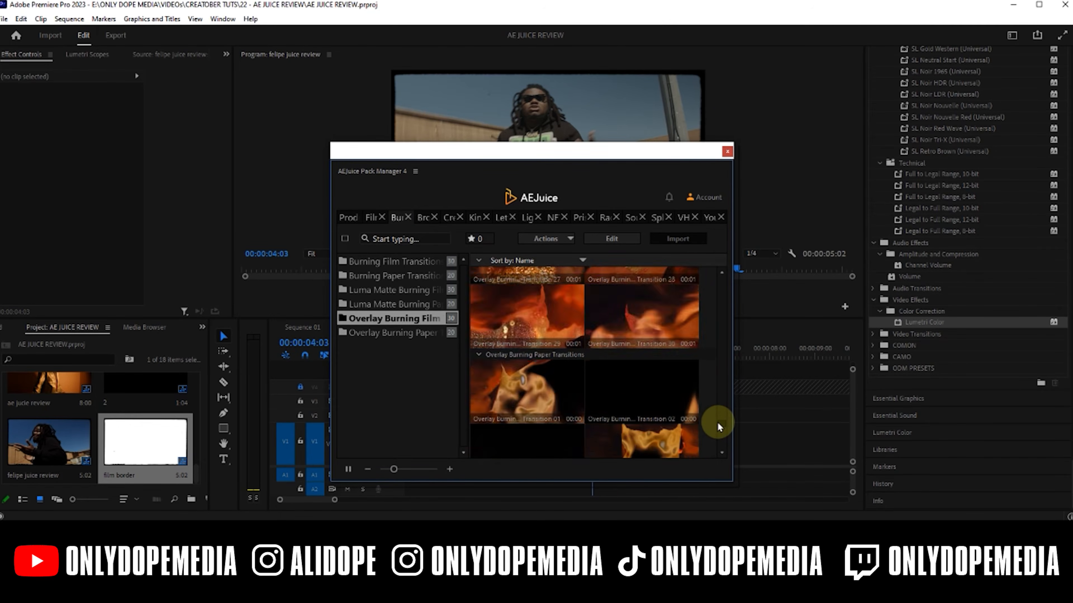
pyautogui.scroll(-2, 717, 425)
pyautogui.scroll(-5, 718, 427)
pyautogui.scroll(5, 714, 439)
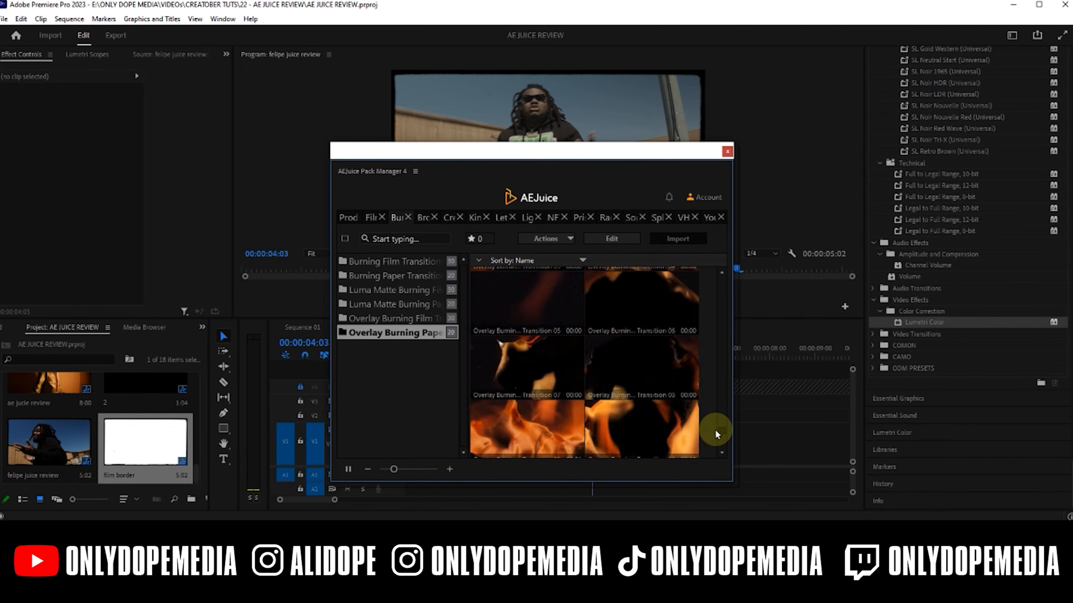
pyautogui.moveTo(636, 364); pyautogui.dragTo(749, 415)
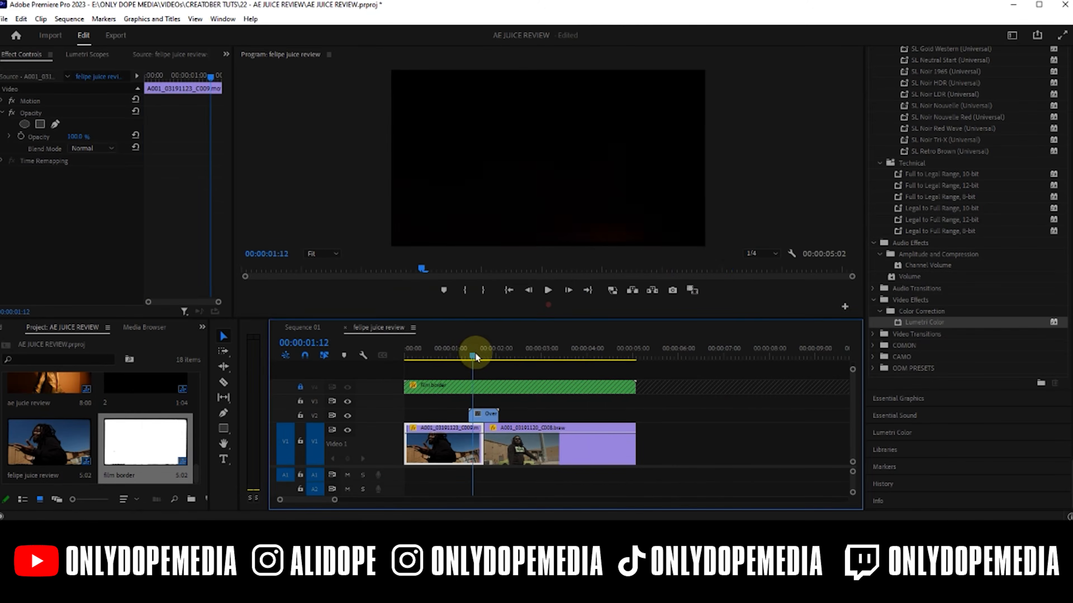
# Step: Set the burning paper overlay to the frame size and scrub across the cut to check it
pyautogui.moveTo(476, 353); pyautogui.dragTo(486, 353)
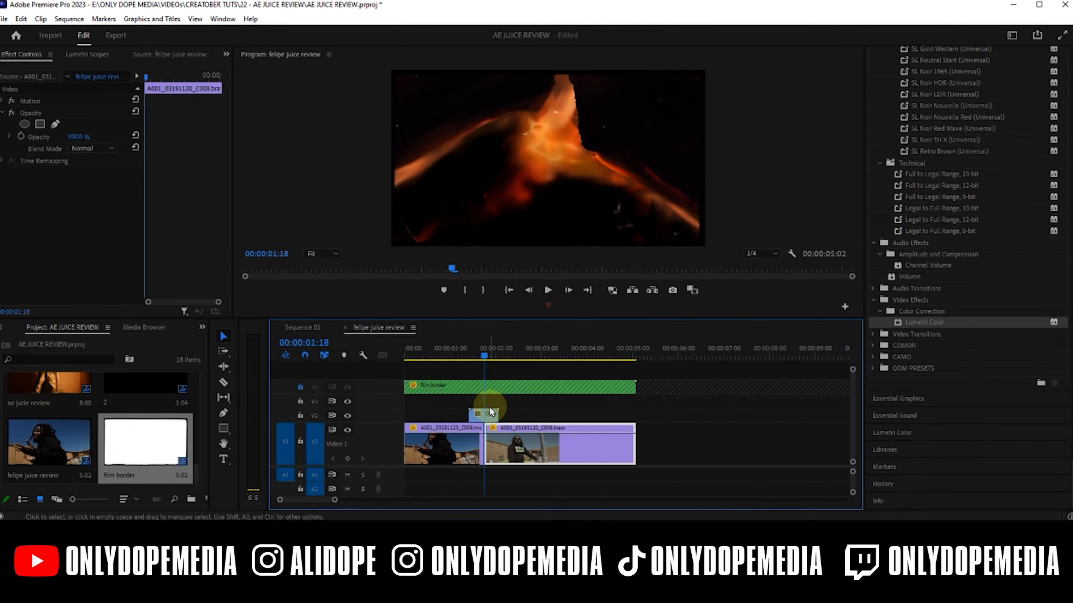
pyautogui.rightClick(491, 417)
pyautogui.click(524, 490)
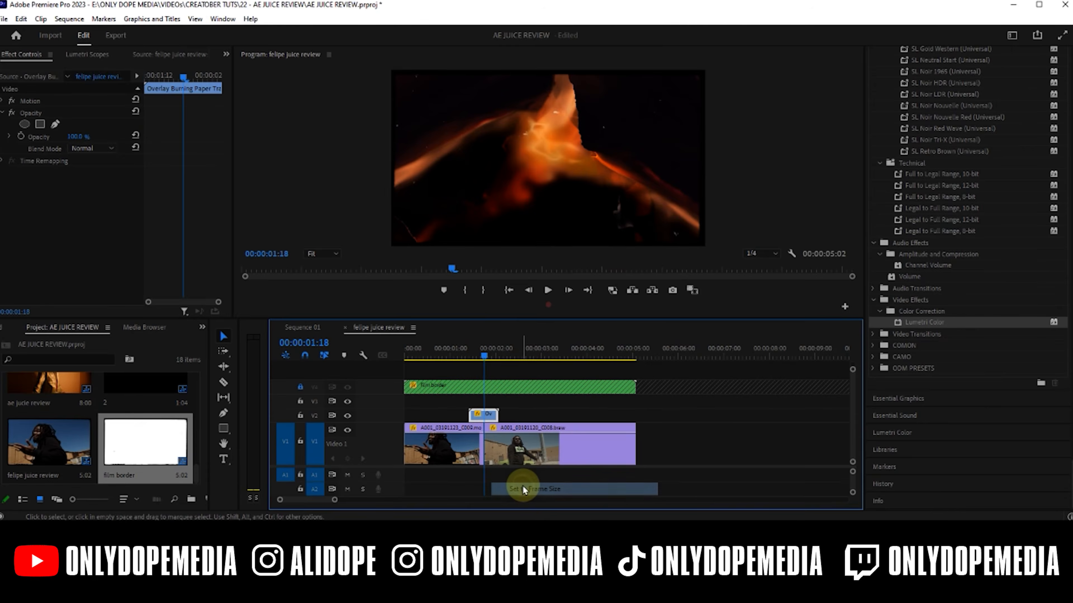
pyautogui.moveTo(477, 364)
pyautogui.mouseDown()
pyautogui.moveTo(461, 354)
pyautogui.moveTo(508, 352)
pyautogui.moveTo(481, 355)
pyautogui.mouseUp()
pyautogui.click(472, 448)
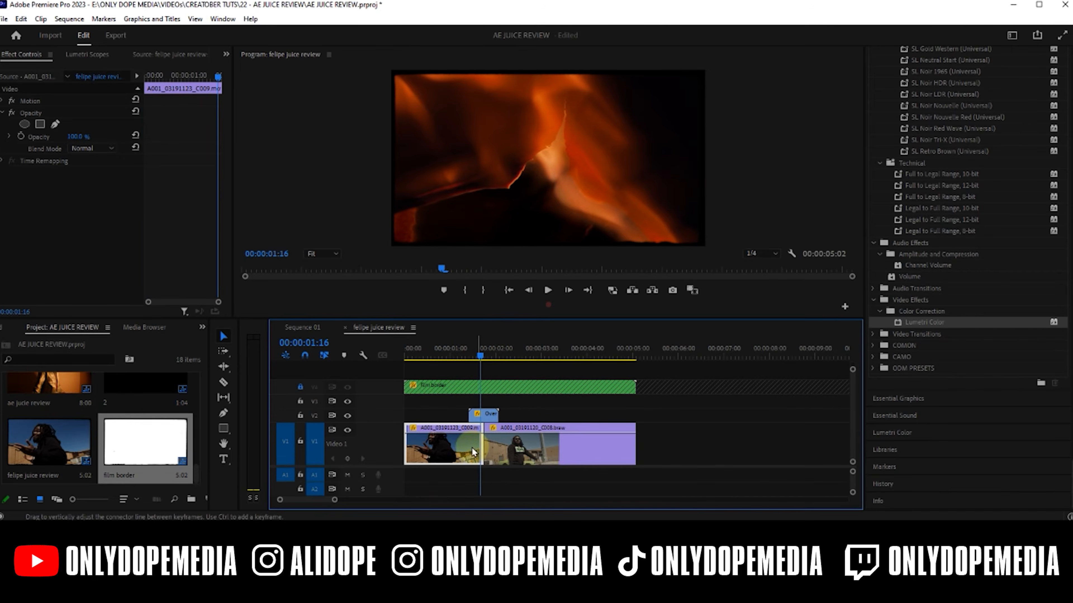
# Step: Try the Darken, Color Burn, Linear Burn, Screen, Lighten and Overlay blend modes on the burning paper overlay
pyautogui.click(487, 418)
pyautogui.click(95, 147)
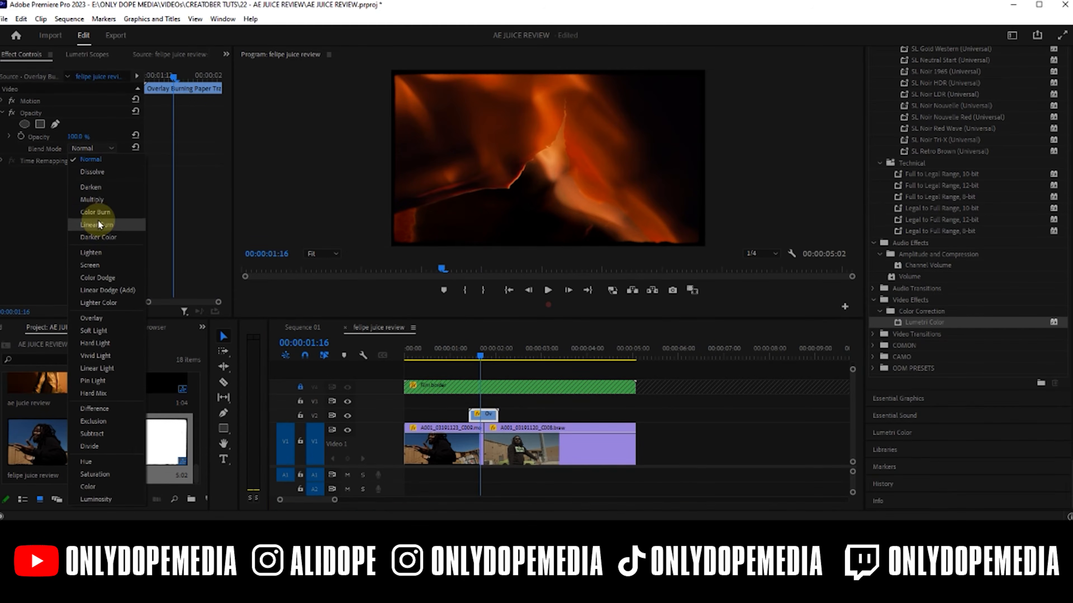
pyautogui.click(97, 189)
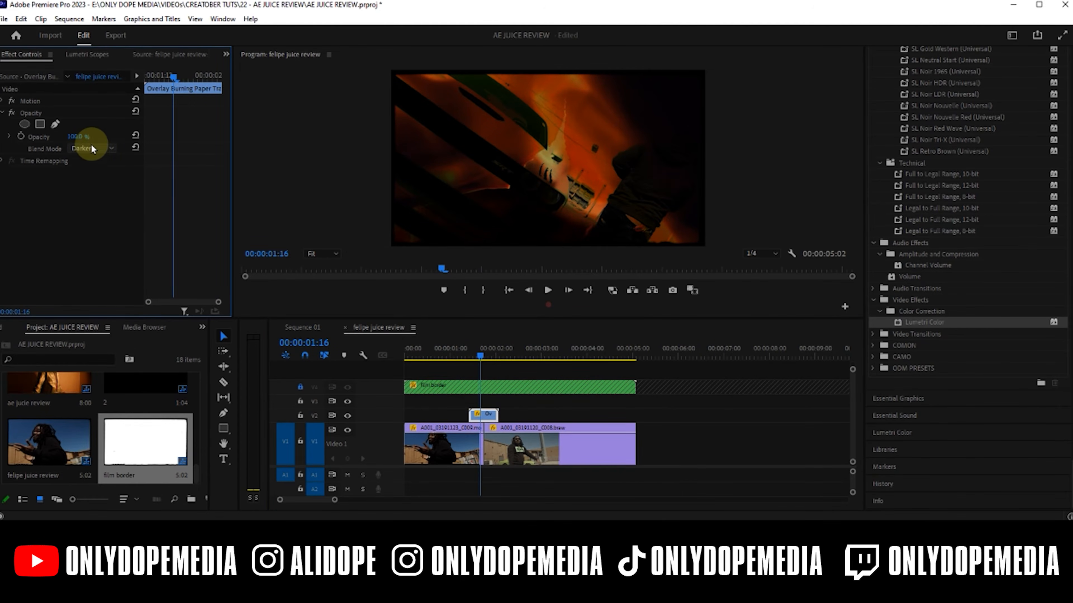
pyautogui.scroll(-2, 92, 147)
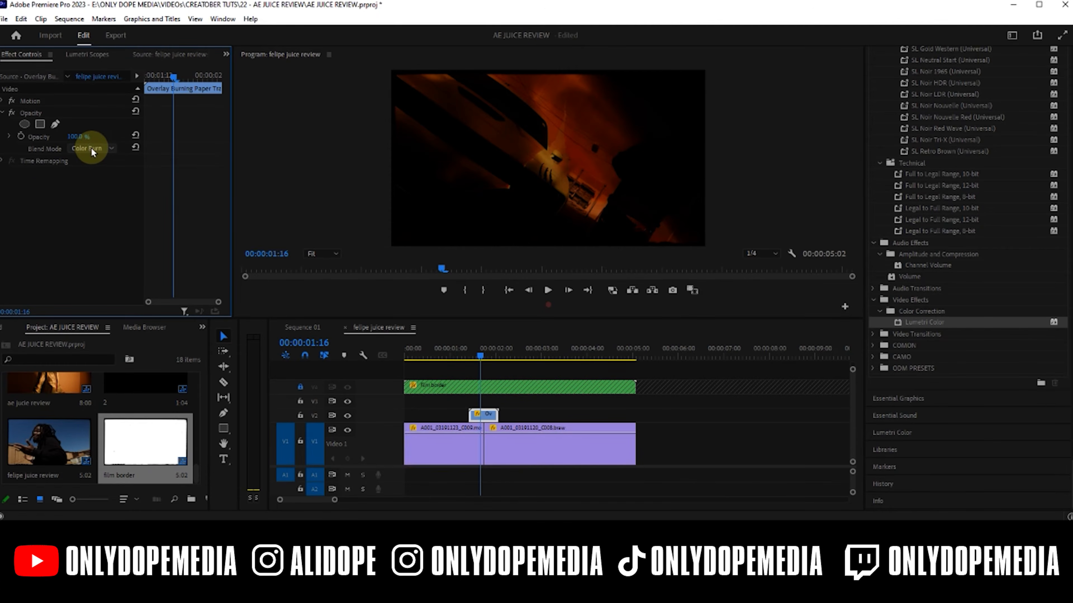
pyautogui.click(91, 147)
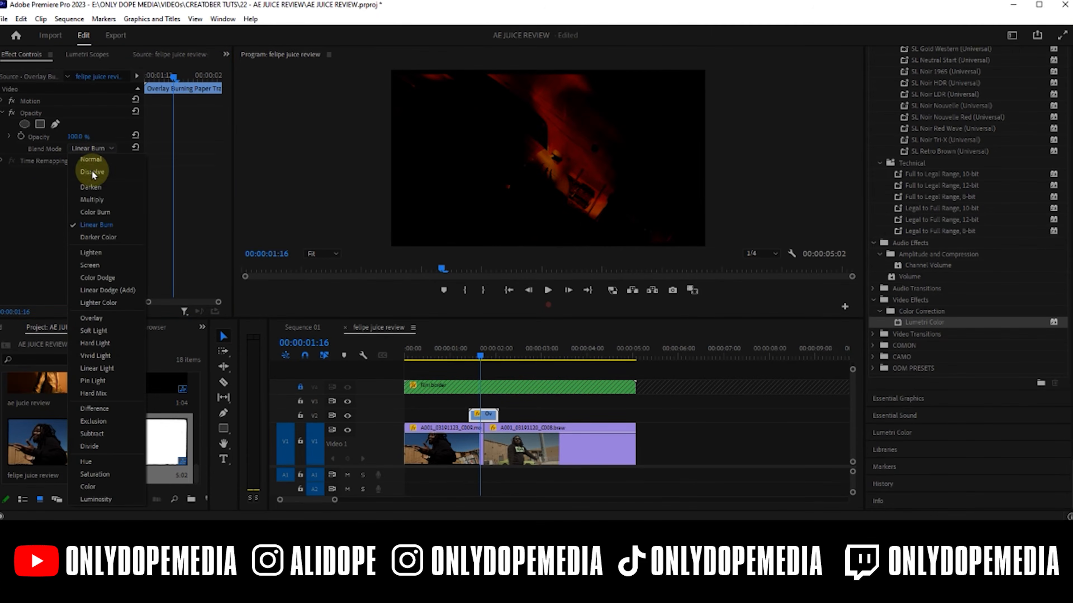
pyautogui.click(90, 264)
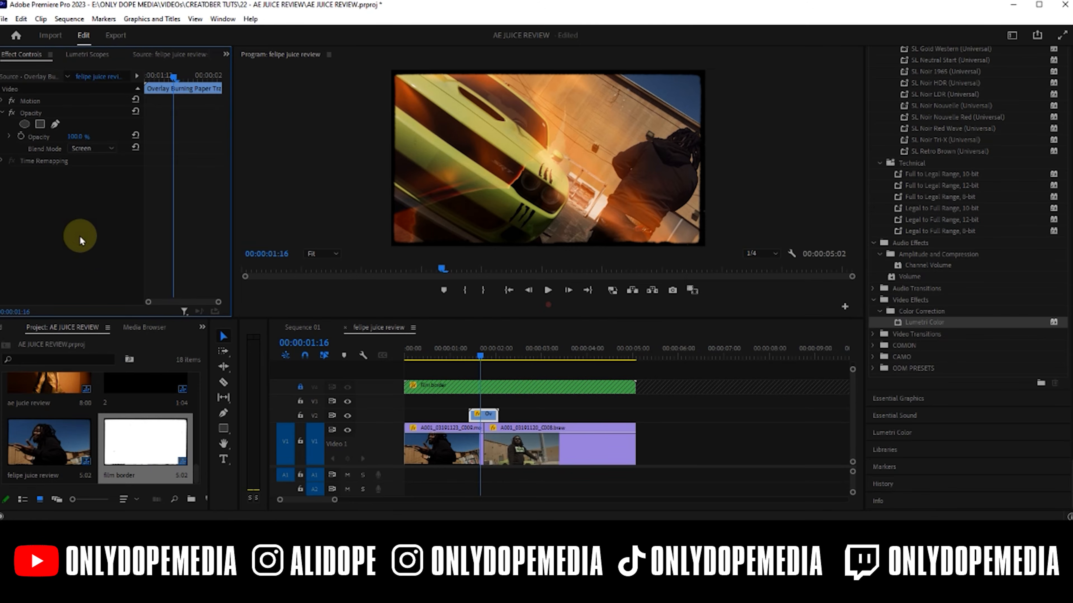
pyautogui.click(79, 145)
pyautogui.click(100, 257)
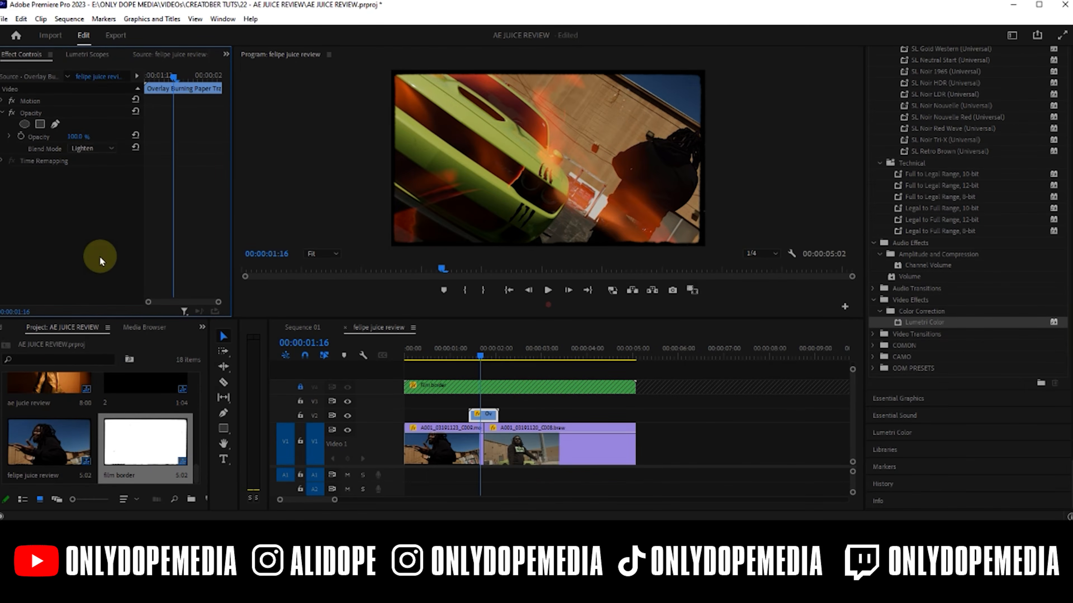
pyautogui.click(92, 148)
pyautogui.click(91, 318)
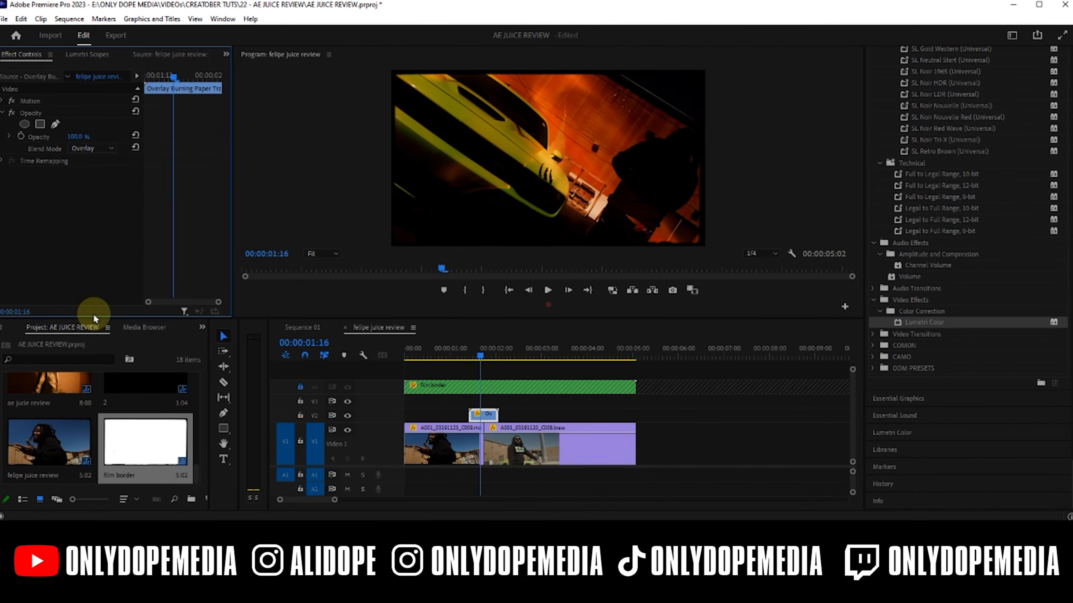
# Step: Set the burning paper overlay's blend mode to Linear Dodge (Add)
pyautogui.moveTo(478, 351)
pyautogui.mouseDown()
pyautogui.moveTo(466, 356)
pyautogui.moveTo(506, 349)
pyautogui.moveTo(485, 353)
pyautogui.mouseUp()
pyautogui.click(484, 417)
pyautogui.click(89, 148)
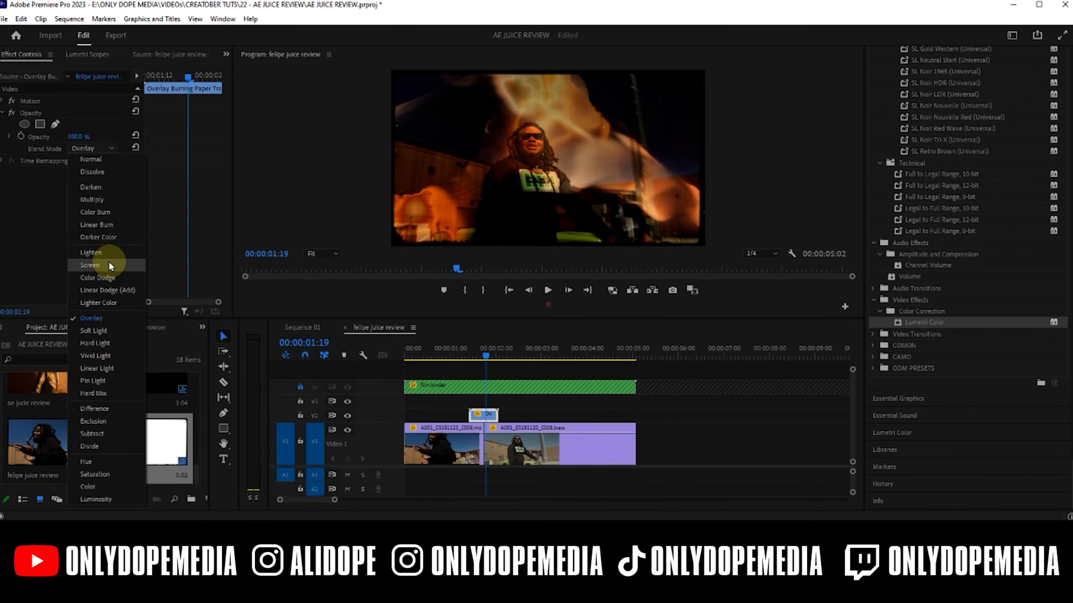
pyautogui.click(109, 289)
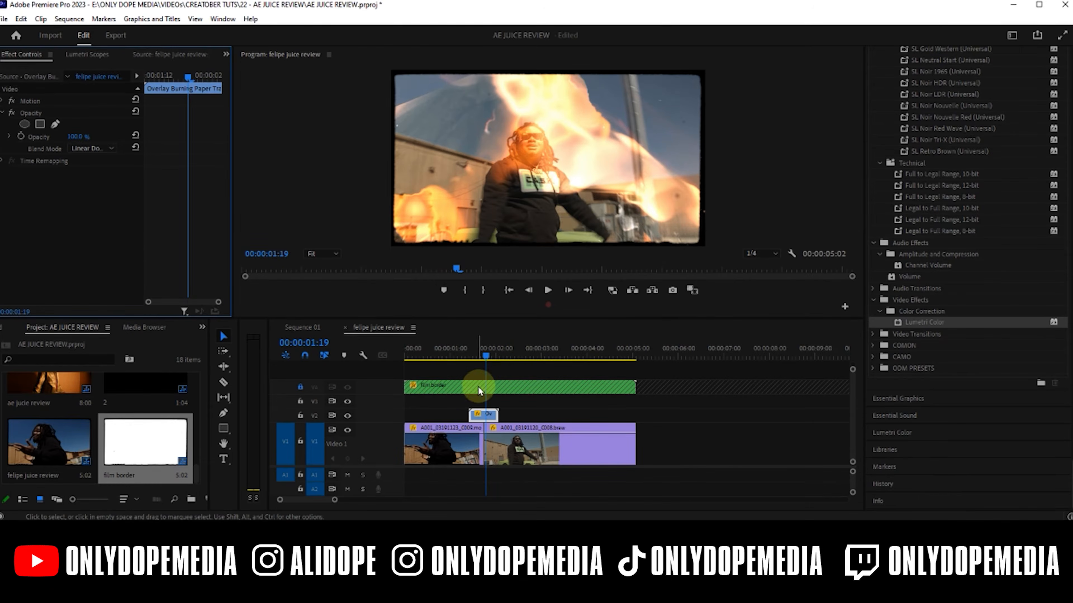
# Step: Cut the first V1 clip at 00:00:01:03 and move its second piece up to V3
pyautogui.moveTo(471, 357); pyautogui.dragTo(457, 339)
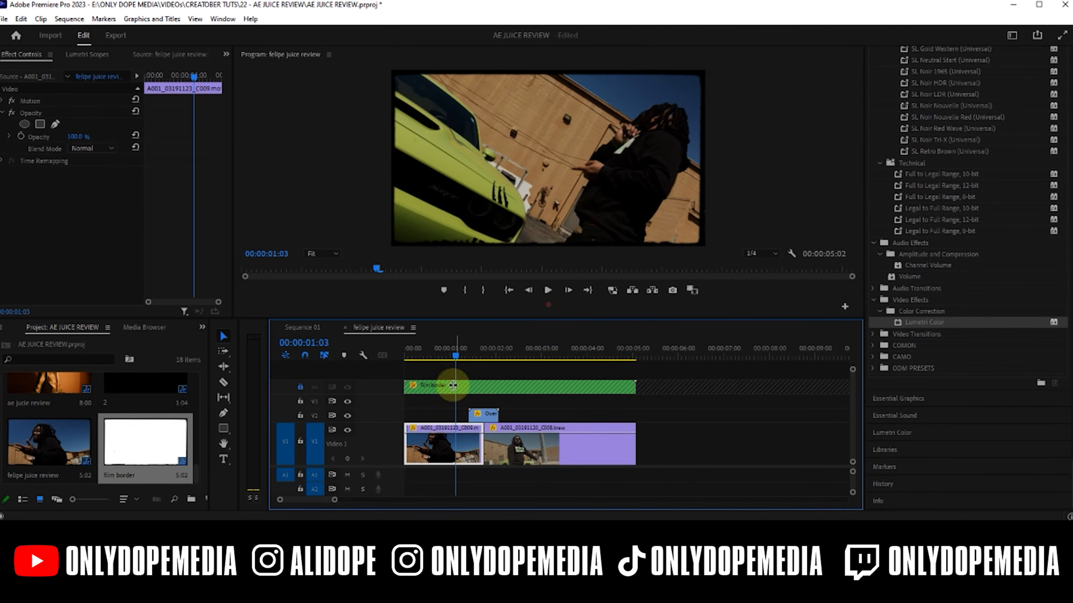
pyautogui.moveTo(484, 444); pyautogui.dragTo(494, 404)
pyautogui.click(433, 454)
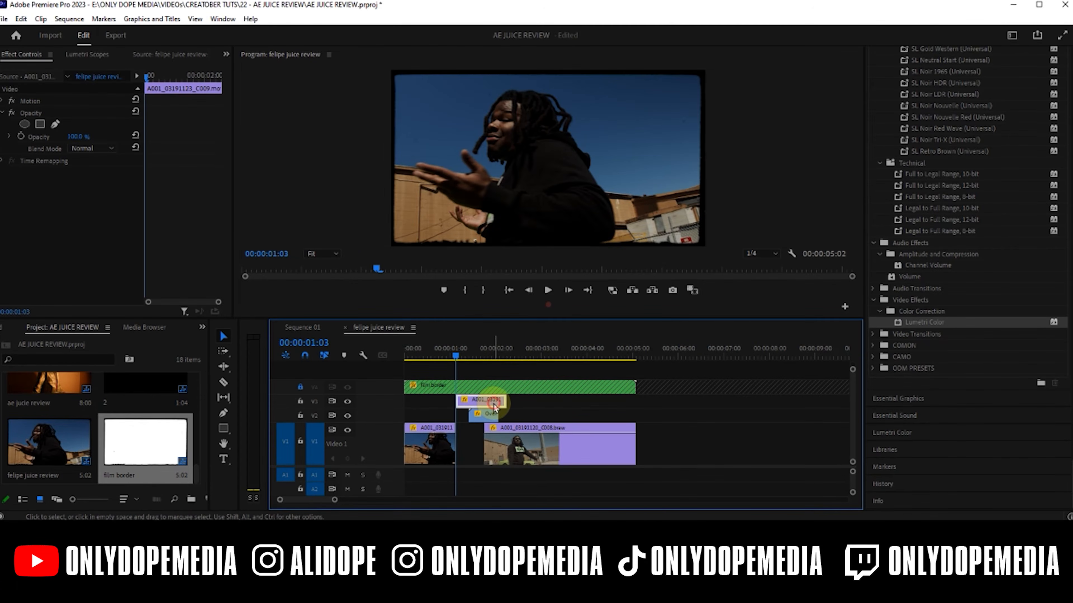
# Step: Reverse the speed of the V3 piece with Optical Flow time interpolation
pyautogui.rightClick(494, 404)
pyautogui.click(514, 381)
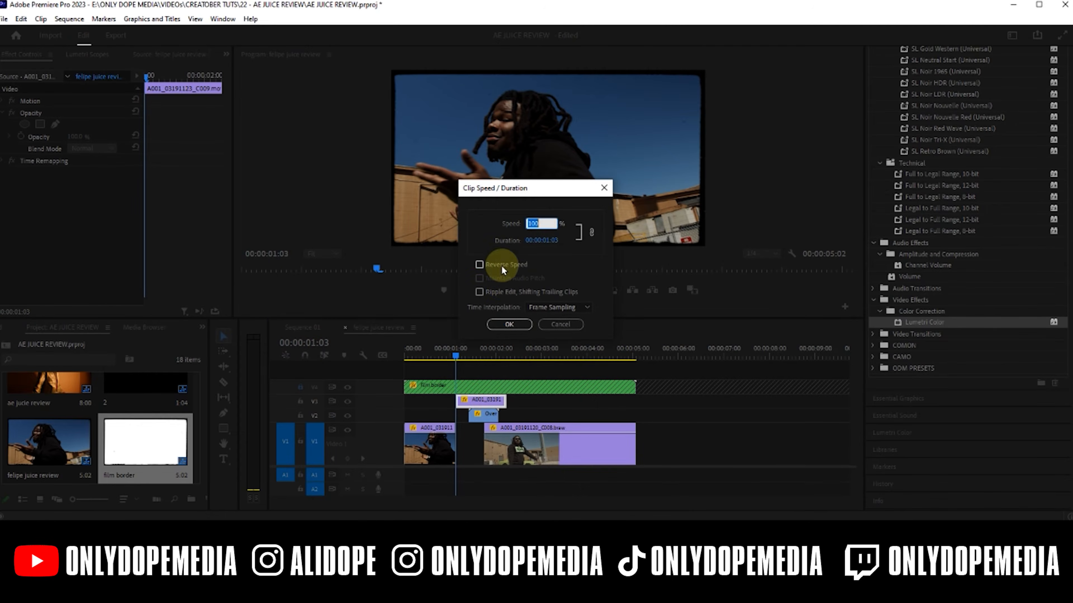
pyautogui.click(533, 313)
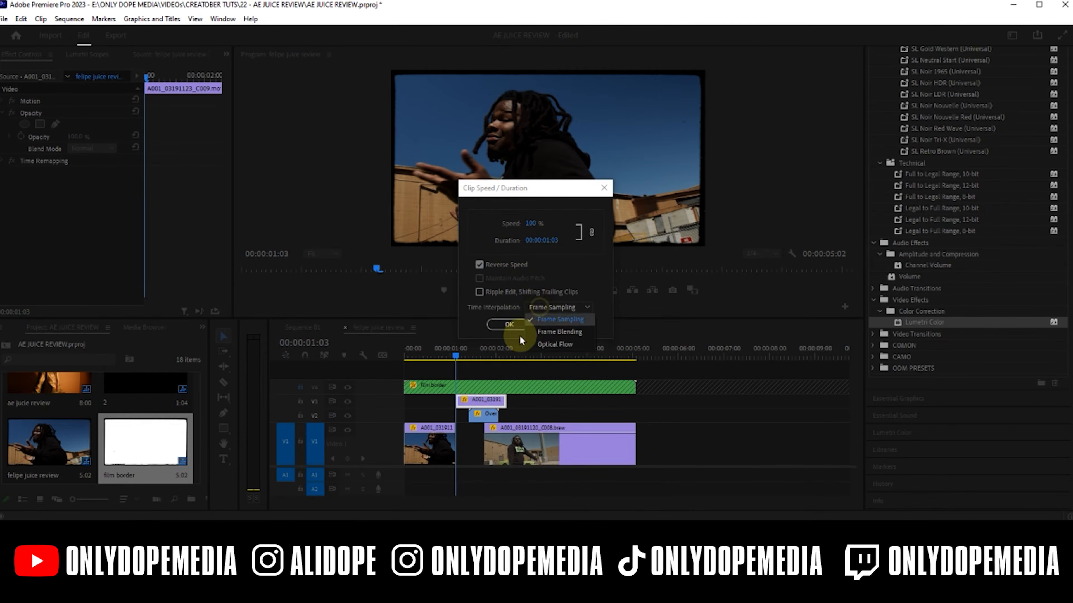
pyautogui.click(557, 340)
pyautogui.click(509, 324)
# Step: Trim the reversed V3 piece to start at about 00:00:02:02 and extend its end to about 00:00:02:22
pyautogui.moveTo(454, 354); pyautogui.dragTo(499, 351)
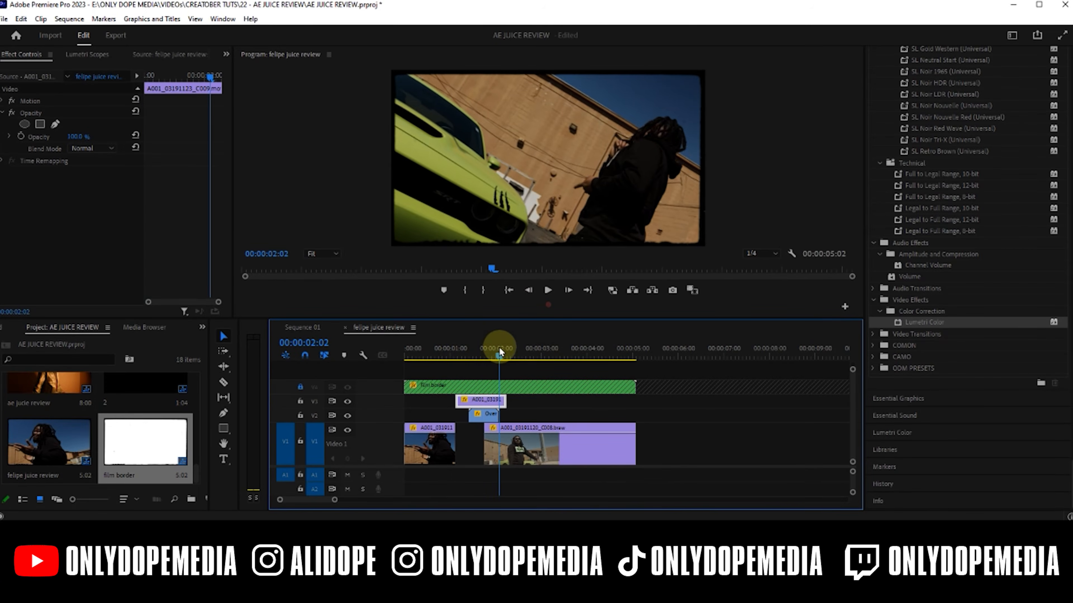
pyautogui.moveTo(506, 401); pyautogui.dragTo(530, 400)
pyautogui.moveTo(461, 401); pyautogui.dragTo(500, 400)
pyautogui.click(502, 355)
pyautogui.moveTo(503, 356); pyautogui.dragTo(528, 354)
pyautogui.moveTo(531, 400); pyautogui.dragTo(535, 400)
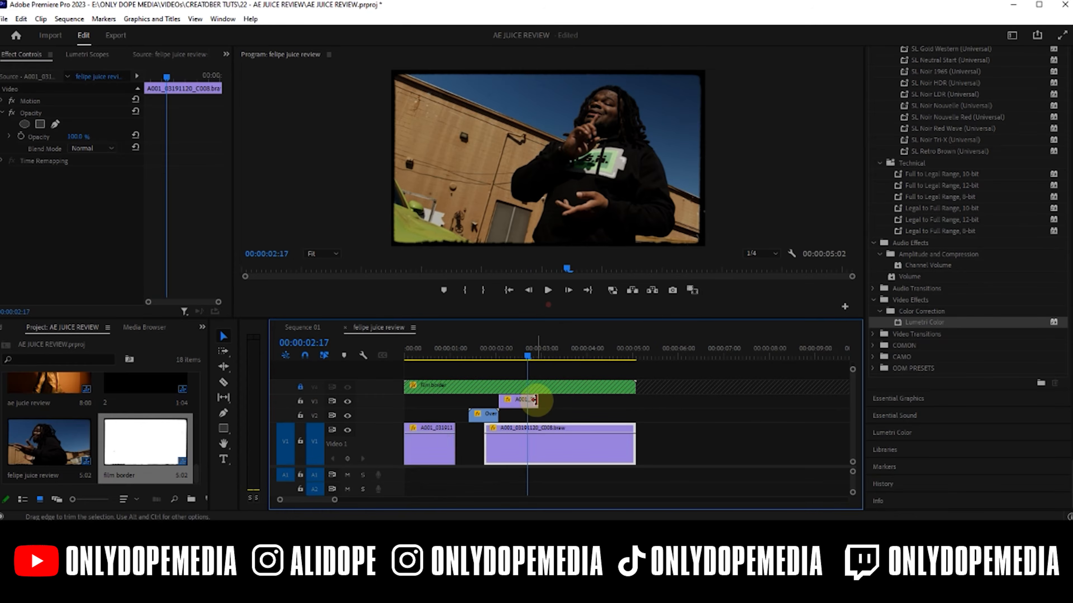
pyautogui.moveTo(530, 356); pyautogui.dragTo(540, 349)
# Step: Move the reversed piece back to 00:00:01:03, rate-stretch it to fit the V1 gap and place it there
pyautogui.moveTo(520, 400); pyautogui.dragTo(483, 409)
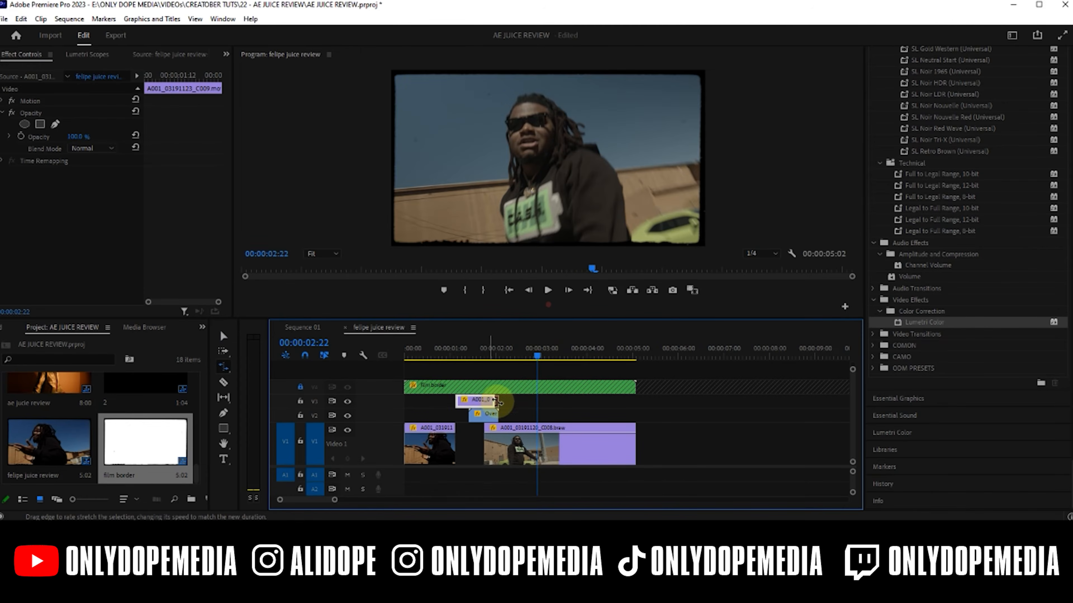
pyautogui.moveTo(493, 402); pyautogui.dragTo(471, 443)
pyautogui.press('v')
pyautogui.click(460, 402)
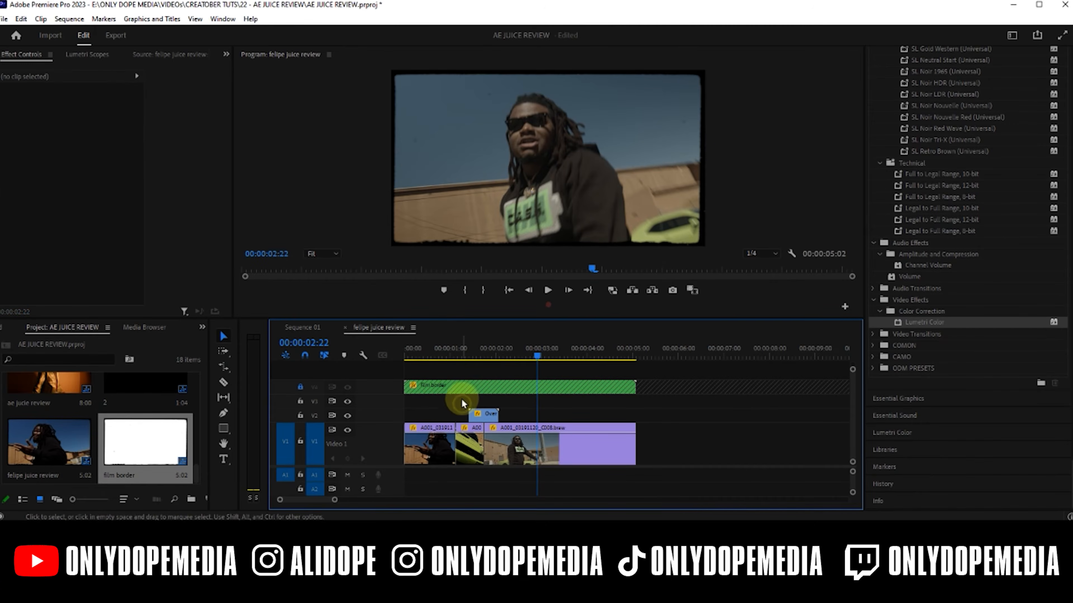
pyautogui.moveTo(448, 357); pyautogui.dragTo(538, 439)
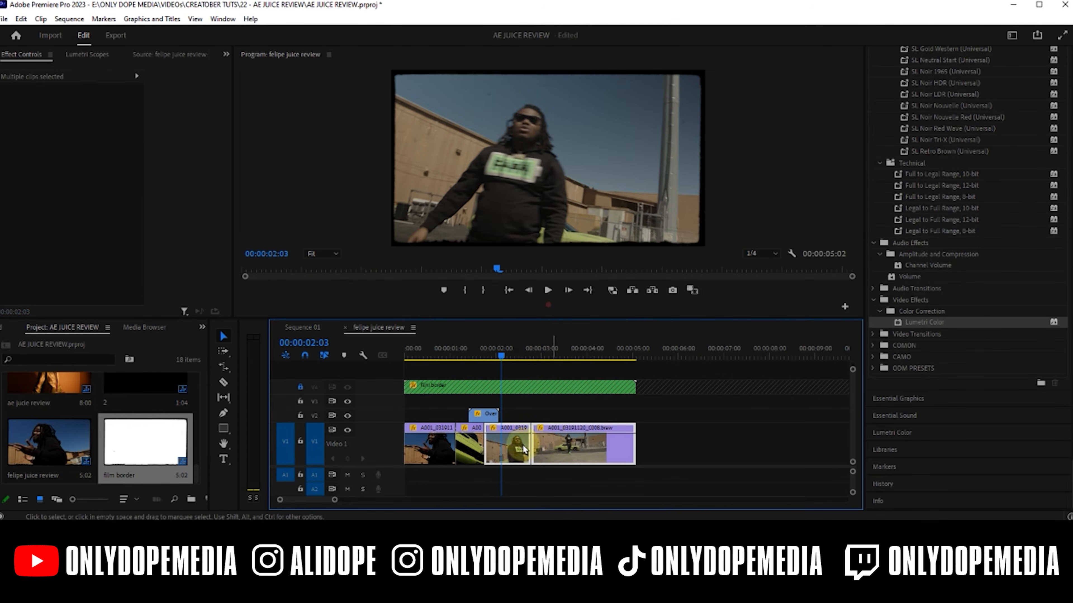
# Step: Add Burning Film Transition 14 from the AEJuice pack on V3 above the last clip and close the pack manager
pyautogui.moveTo(407, 503); pyautogui.dragTo(365, 59)
pyautogui.click(353, 222)
pyautogui.moveTo(352, 219)
pyautogui.mouseDown()
pyautogui.moveTo(626, 316)
pyautogui.moveTo(510, 395)
pyautogui.moveTo(517, 412)
pyautogui.mouseUp()
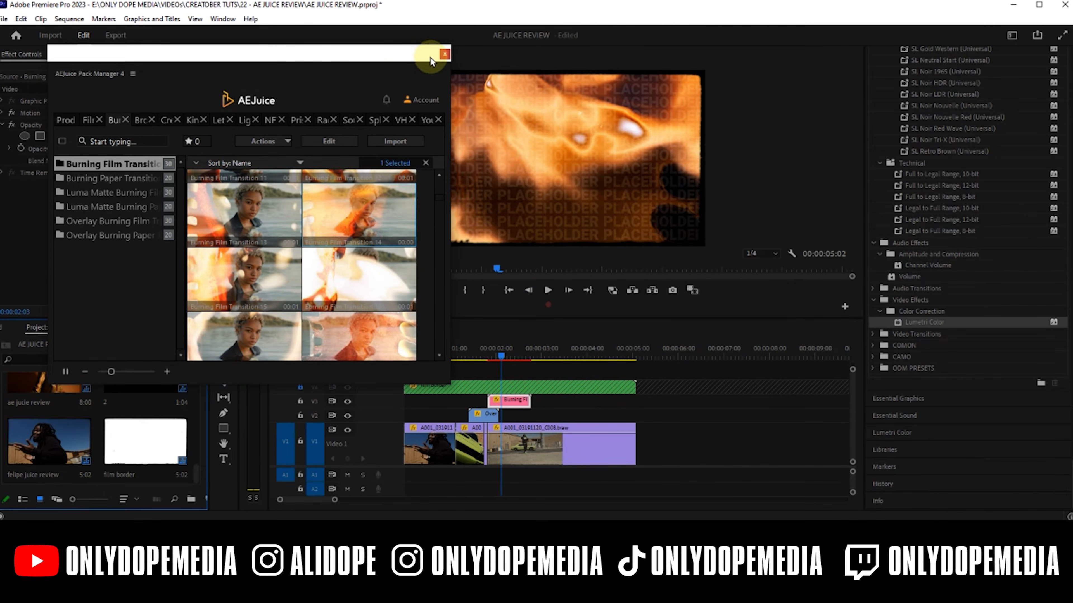
pyautogui.click(444, 54)
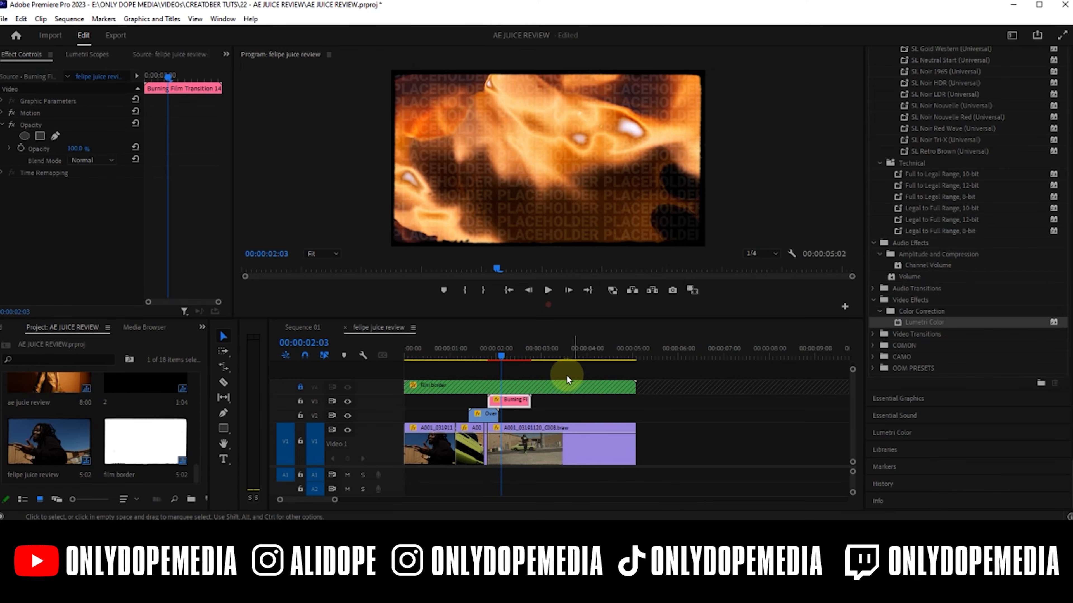
# Step: Shift the last V1 clip to start at 00:00:02:10 and extend the short piece before it to meet it
pyautogui.moveTo(498, 356)
pyautogui.mouseDown()
pyautogui.moveTo(477, 359)
pyautogui.moveTo(512, 356)
pyautogui.mouseUp()
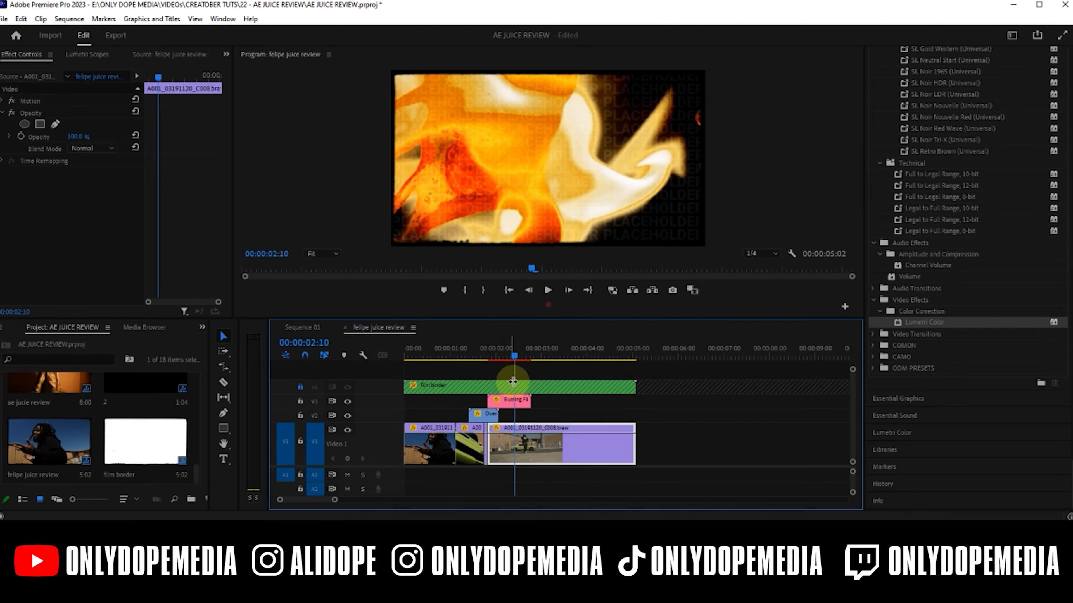
pyautogui.click(510, 451)
pyautogui.moveTo(510, 449)
pyautogui.mouseDown()
pyautogui.moveTo(538, 447)
pyautogui.moveTo(513, 442)
pyautogui.moveTo(528, 438)
pyautogui.mouseUp()
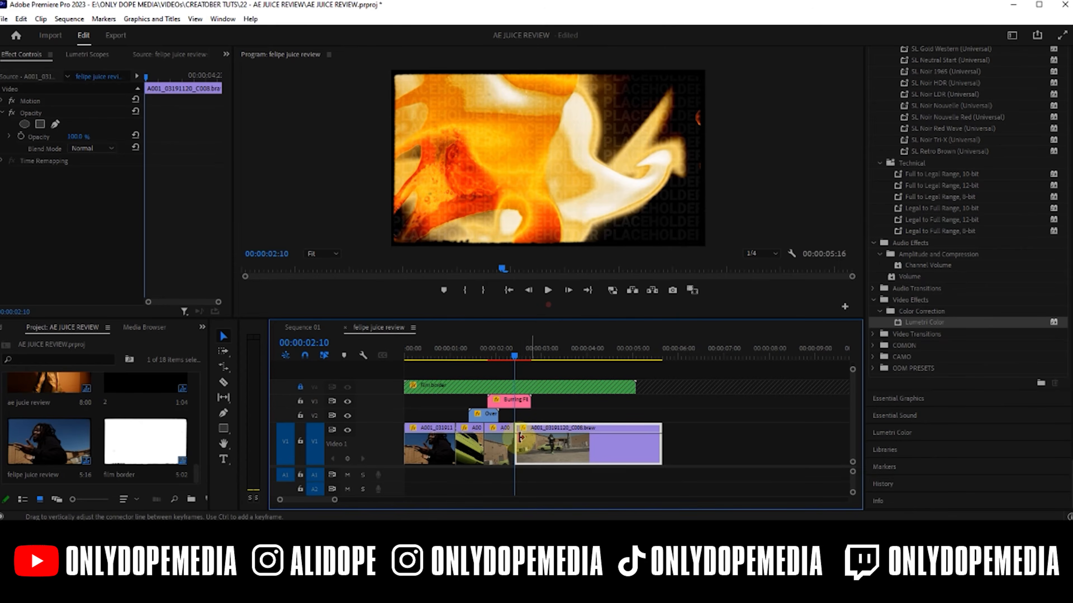
# Step: Trim the end of the last V1 clip back to 00:00:05:02, matching the film border's end
pyautogui.click(494, 356)
pyautogui.moveTo(494, 356); pyautogui.dragTo(633, 348)
pyautogui.moveTo(661, 439); pyautogui.dragTo(636, 440)
# Step: Move Burning Film Transition 14 down to V2 directly after the burning paper overlay, spanning the cut at 00:00:02:10
pyautogui.click(509, 356)
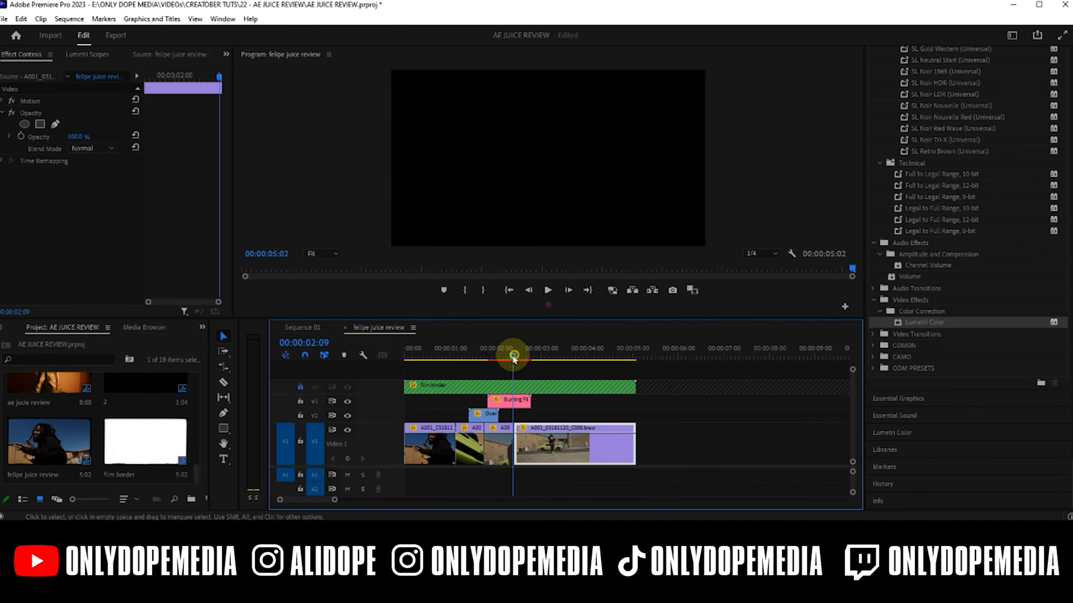
pyautogui.moveTo(510, 401)
pyautogui.mouseDown()
pyautogui.moveTo(525, 400)
pyautogui.moveTo(516, 414)
pyautogui.mouseUp()
pyautogui.click(507, 357)
pyautogui.moveTo(508, 355)
pyautogui.mouseDown()
pyautogui.moveTo(496, 354)
pyautogui.moveTo(514, 355)
pyautogui.mouseUp()
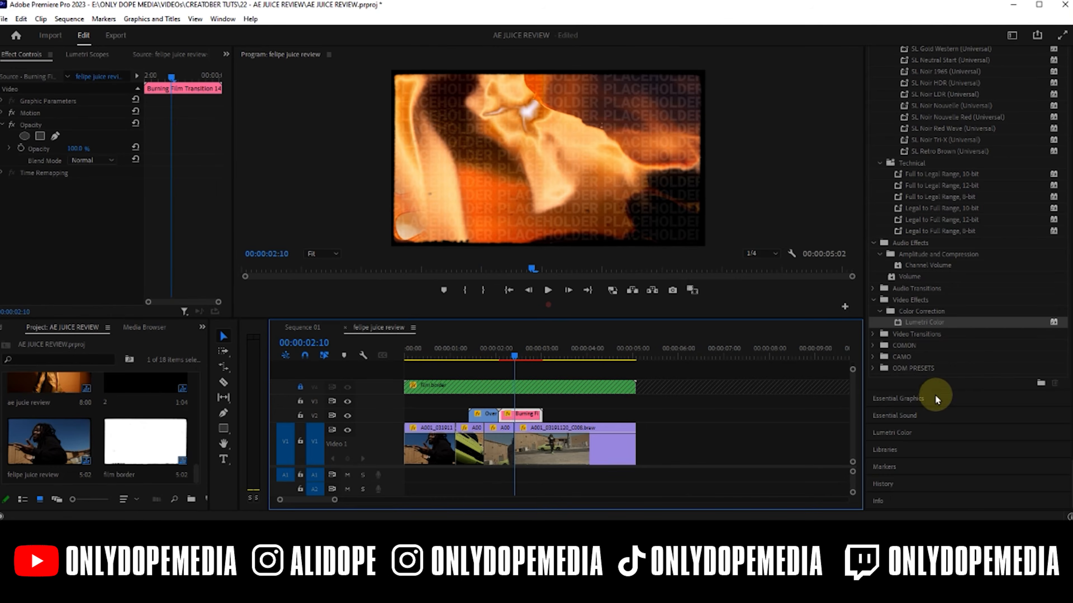
# Step: Shift Burning Film Transition 14's Transition Color HUE so the orange burn turns green
pyautogui.click(935, 397)
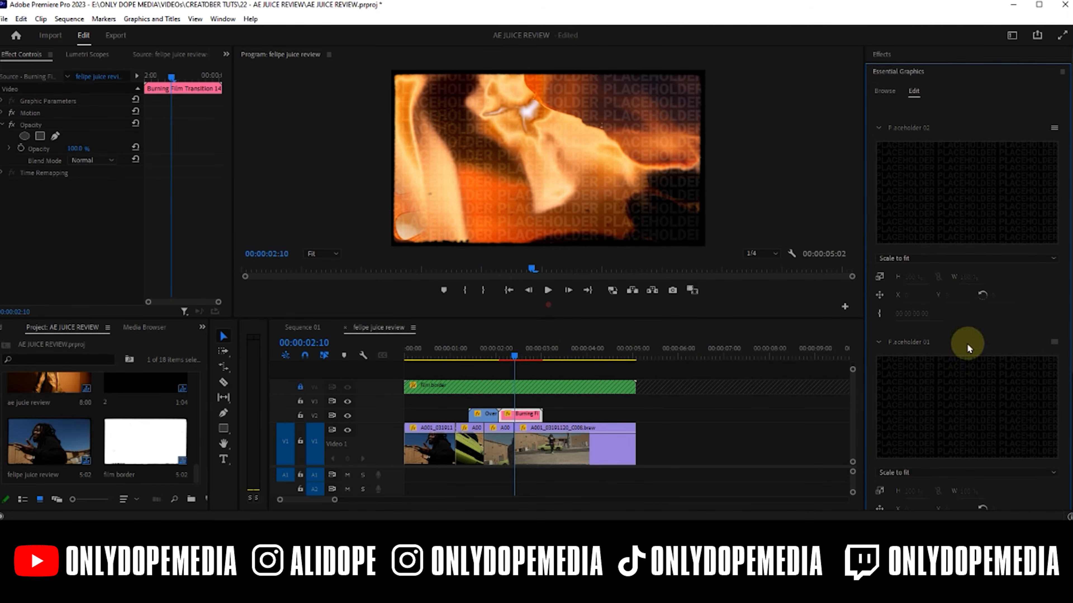
pyautogui.scroll(-2, 968, 347)
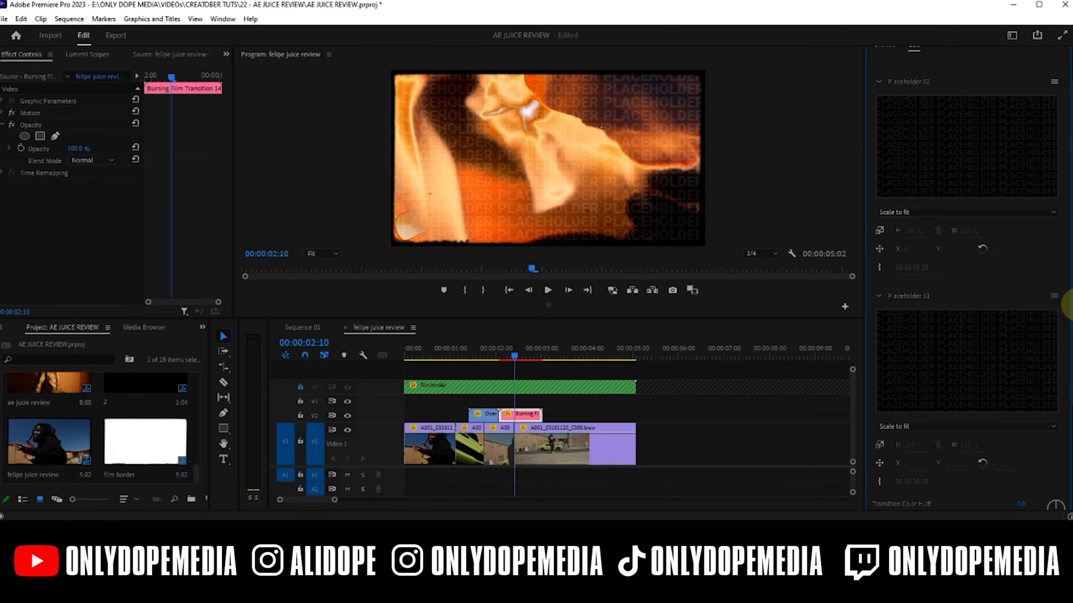
pyautogui.scroll(-5, 1066, 312)
pyautogui.moveTo(1055, 387)
pyautogui.mouseDown()
pyautogui.moveTo(1064, 406)
pyautogui.moveTo(1061, 386)
pyautogui.mouseUp()
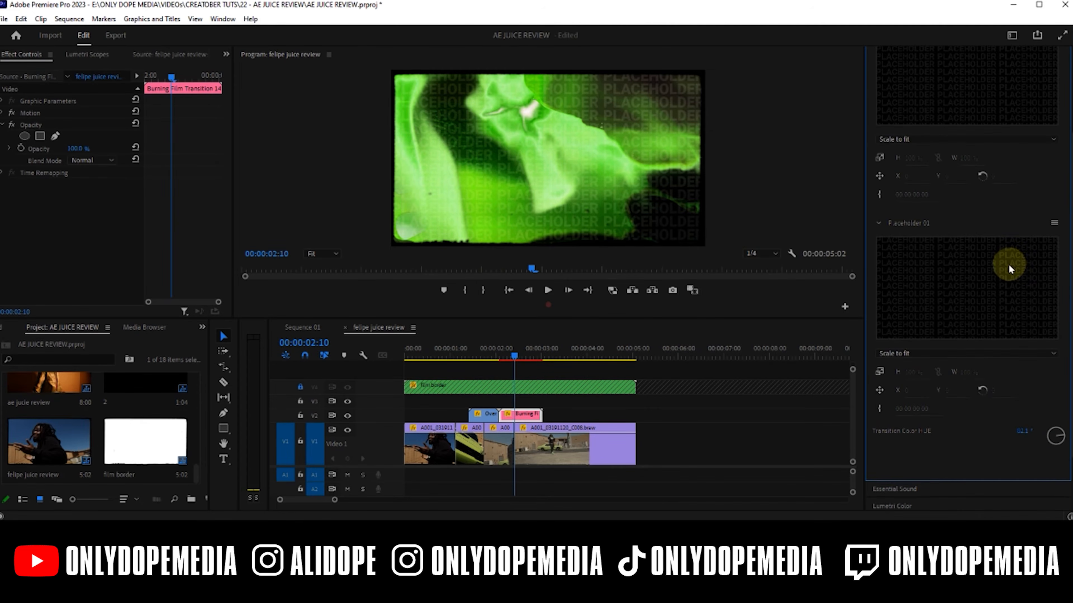
pyautogui.scroll(7, 1061, 217)
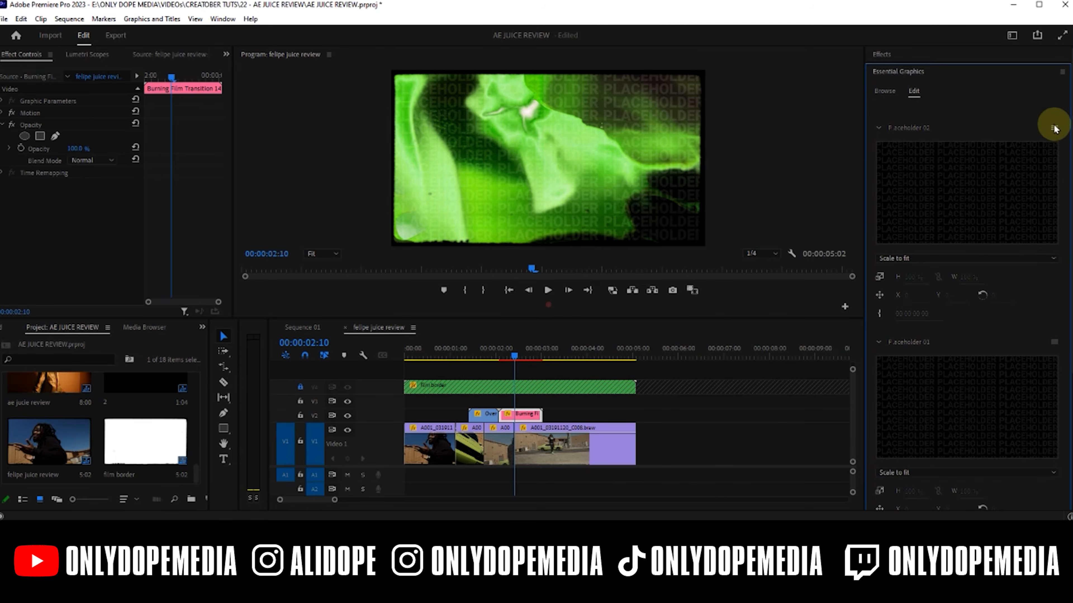
# Step: Open the short V1 clip before the 00:00:02:10 cut in the Source Monitor and copy its timecode 11:20:10:03
pyautogui.doubleClick(489, 444)
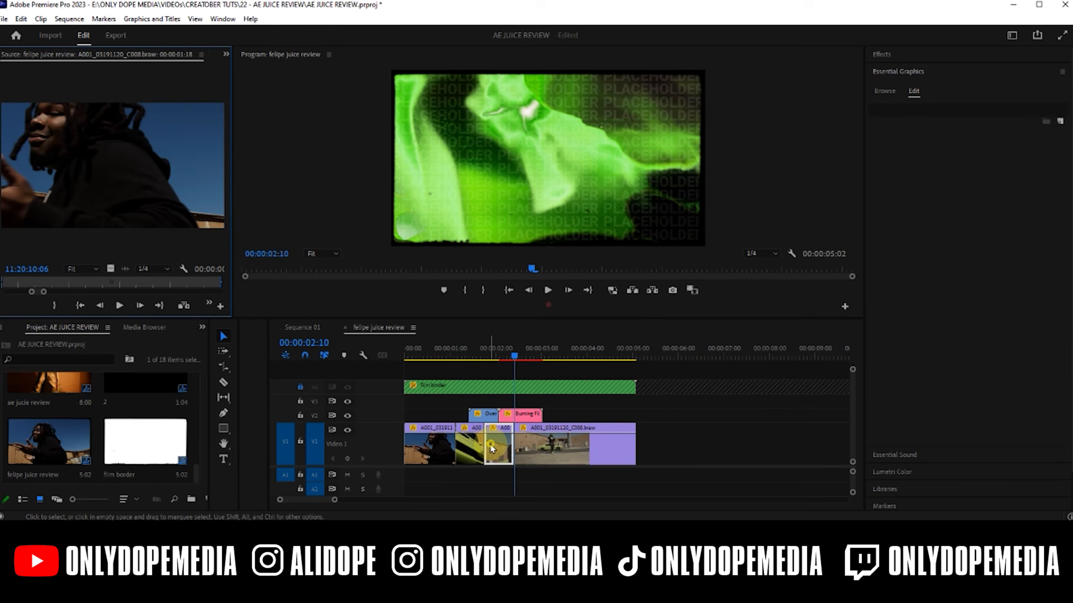
pyautogui.click(499, 357)
pyautogui.moveTo(499, 357); pyautogui.dragTo(486, 363)
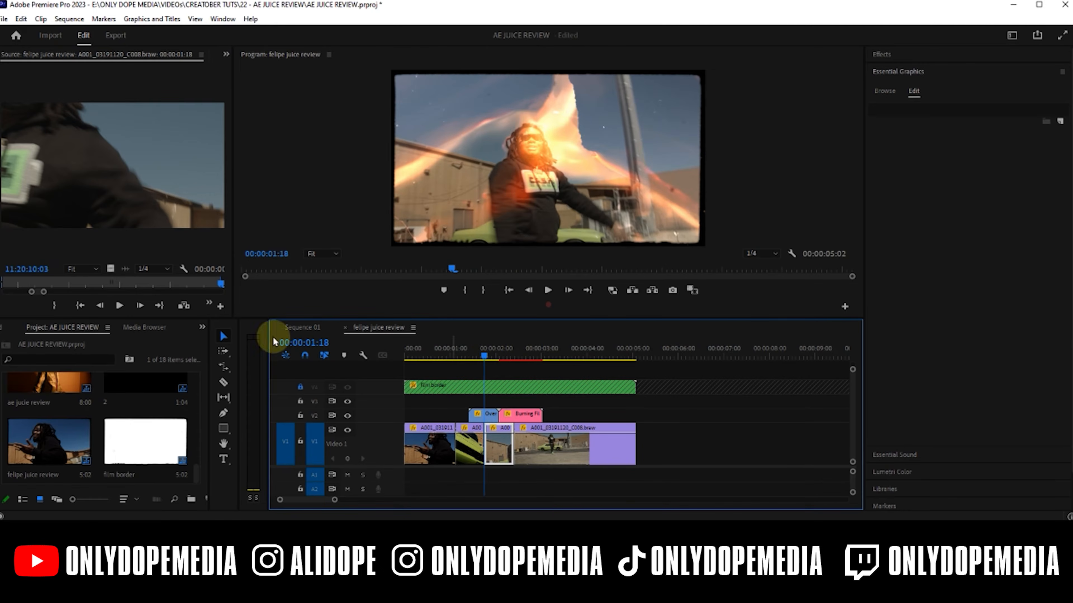
pyautogui.click(27, 268)
pyautogui.rightClick(26, 268)
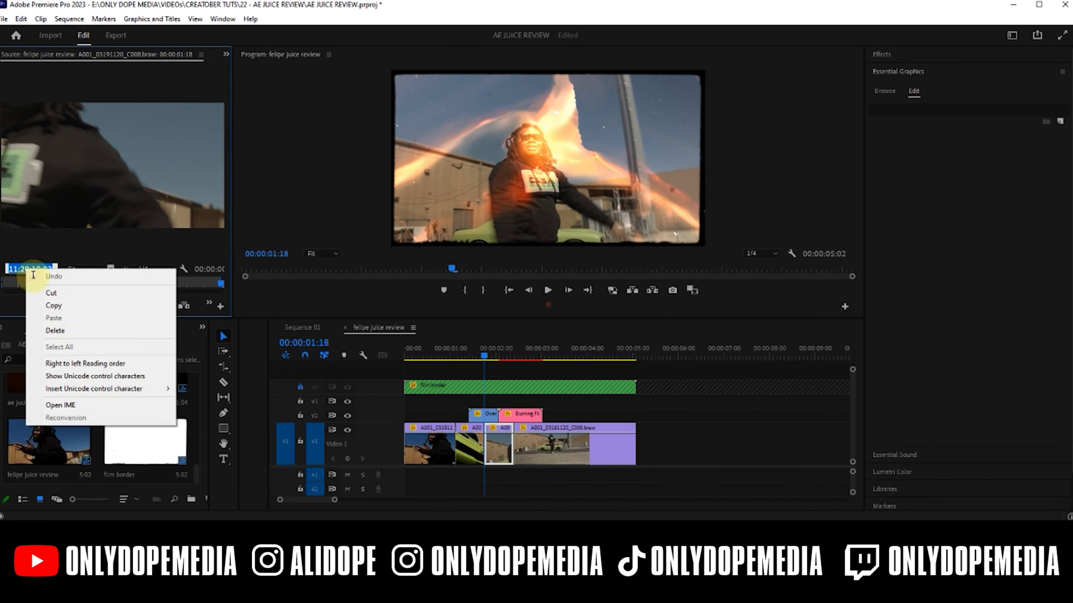
pyautogui.click(67, 305)
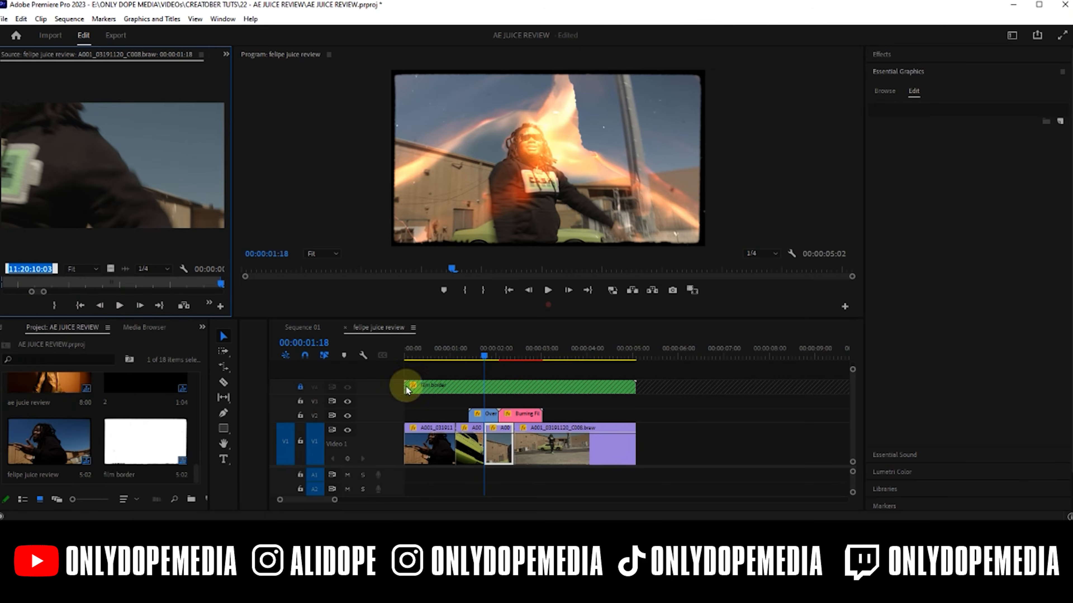
pyautogui.moveTo(84, 283); pyautogui.dragTo(8, 288)
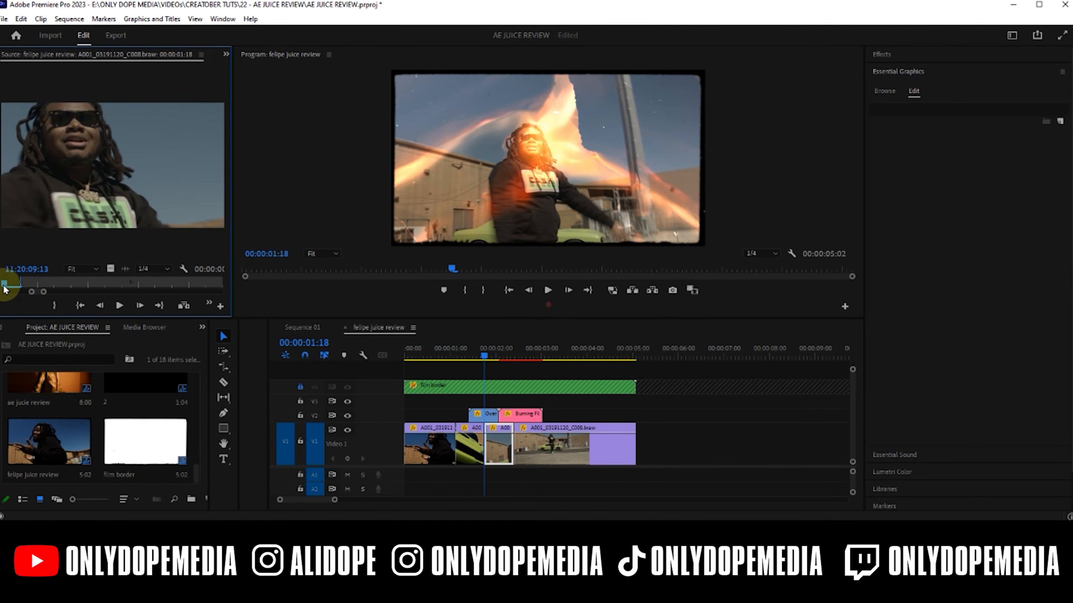
# Step: Replace Placeholder 02 of the burning film transition with the A001_03191120 green-car footage file
pyautogui.moveTo(479, 350); pyautogui.dragTo(505, 356)
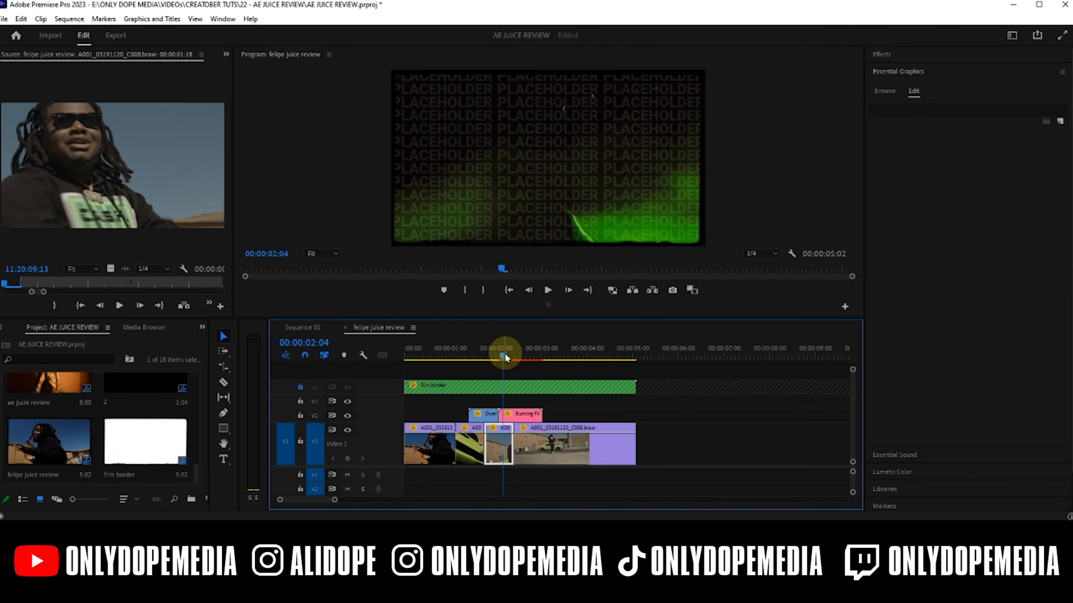
pyautogui.click(531, 415)
pyautogui.click(1049, 127)
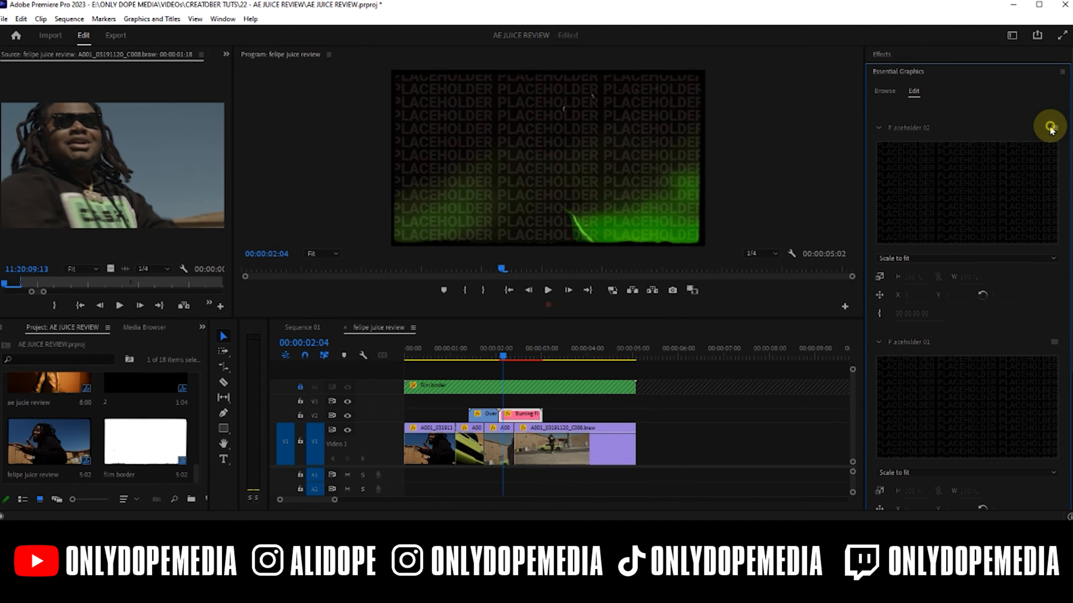
pyautogui.click(1052, 129)
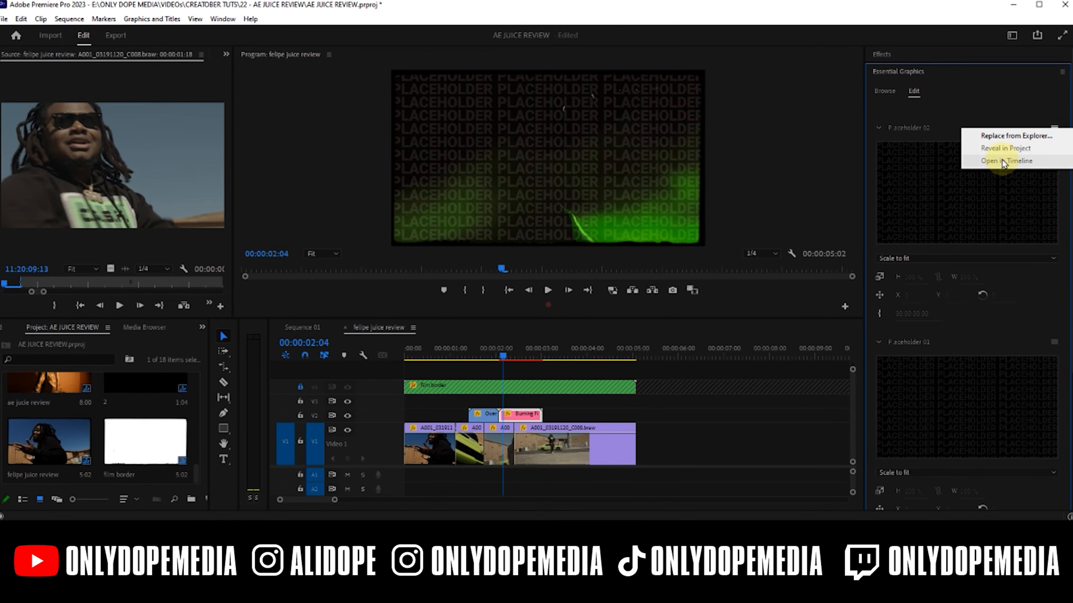
pyautogui.click(1001, 138)
pyautogui.doubleClick(428, 219)
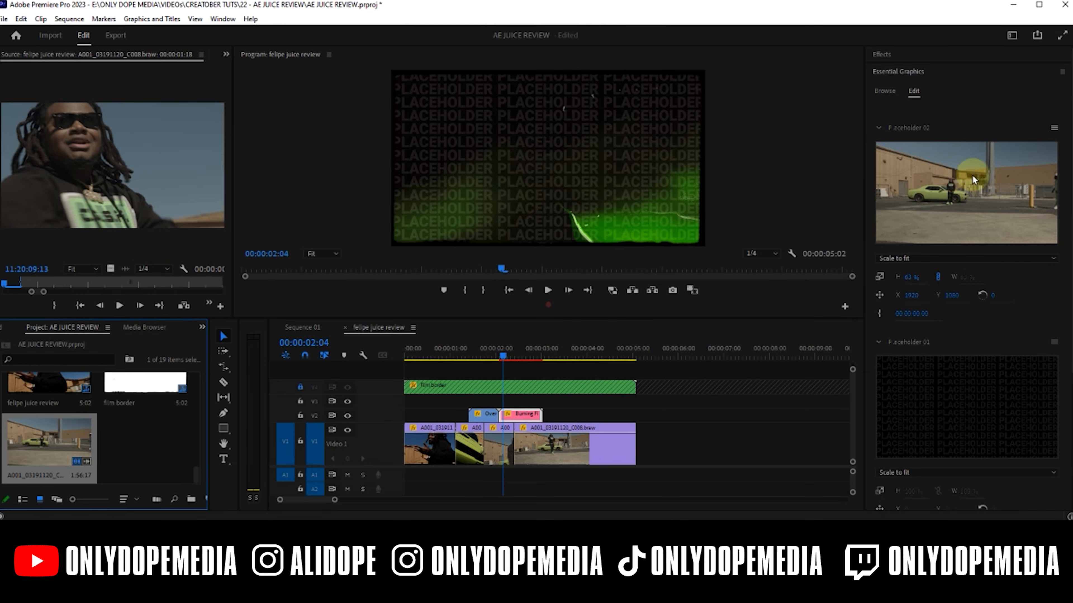
# Step: Try to set Placeholder 02's media start time to 11:20:10:03 and check the transition around the cut
pyautogui.click(916, 312)
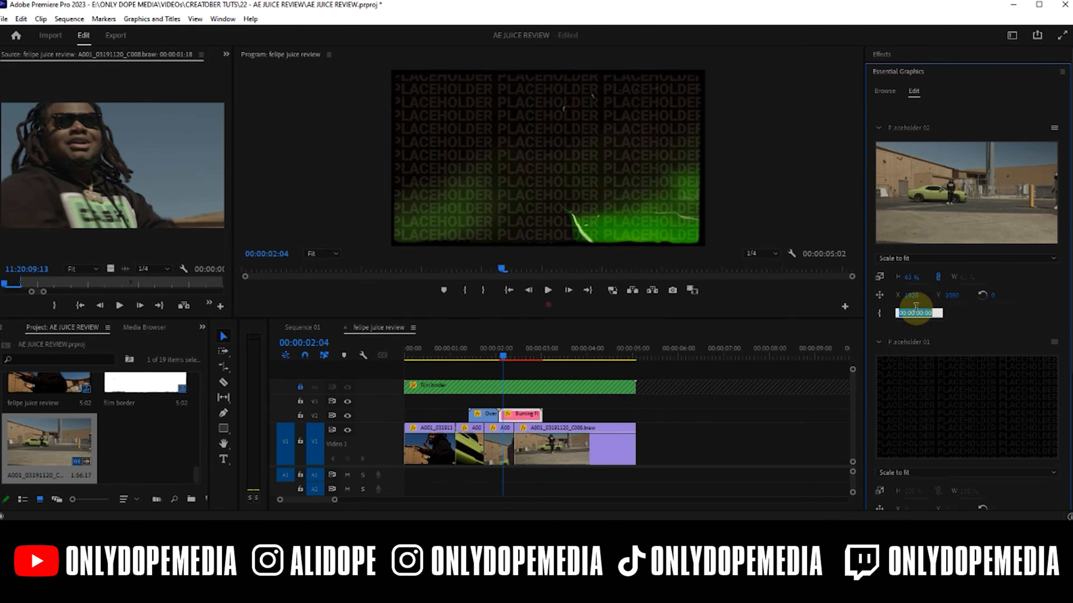
pyautogui.write('11:20:10:03')
pyautogui.press('Return')
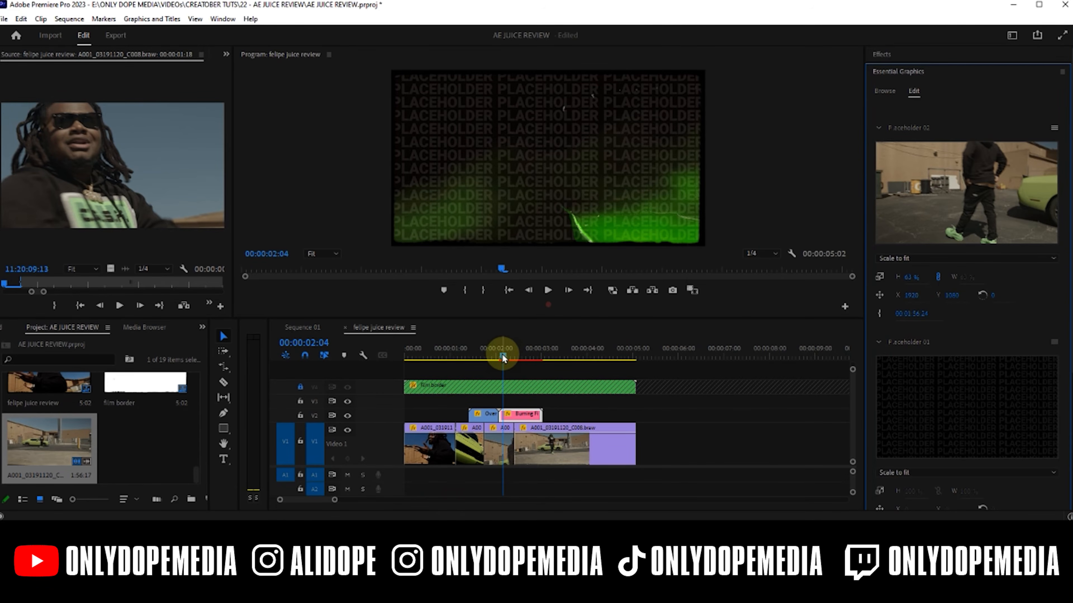
pyautogui.moveTo(502, 354); pyautogui.dragTo(552, 355)
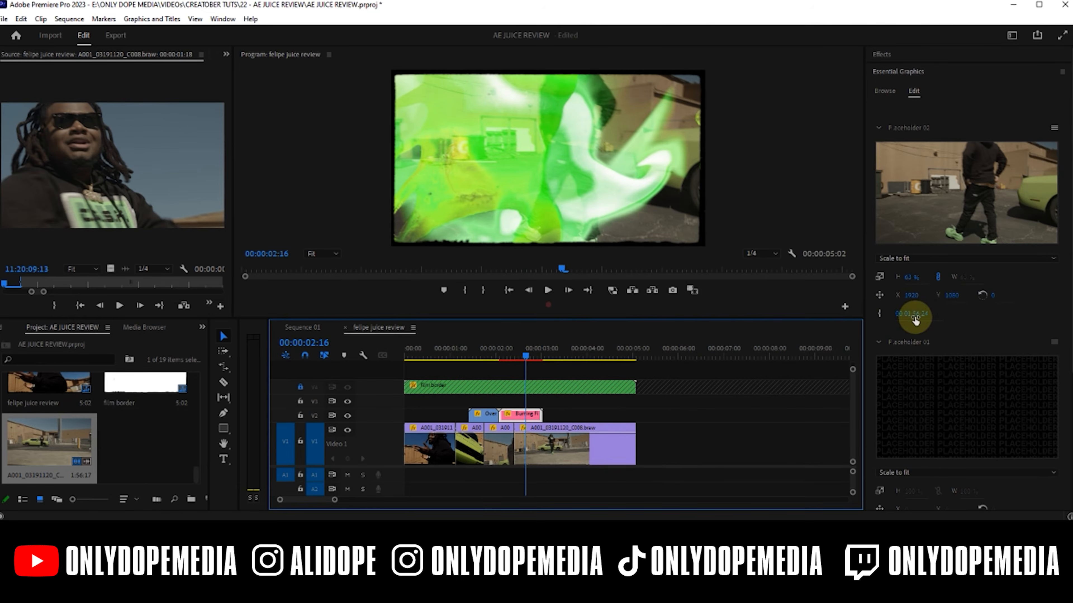
# Step: Move Placeholder 02's media start to about 00:01:35:29, and fill Placeholder 01 with the same footage, starting on a shot of the performer by the car
pyautogui.moveTo(915, 318)
pyautogui.mouseDown()
pyautogui.moveTo(929, 317)
pyautogui.moveTo(905, 316)
pyautogui.mouseUp()
pyautogui.click(1054, 342)
pyautogui.click(1006, 350)
pyautogui.doubleClick(281, 193)
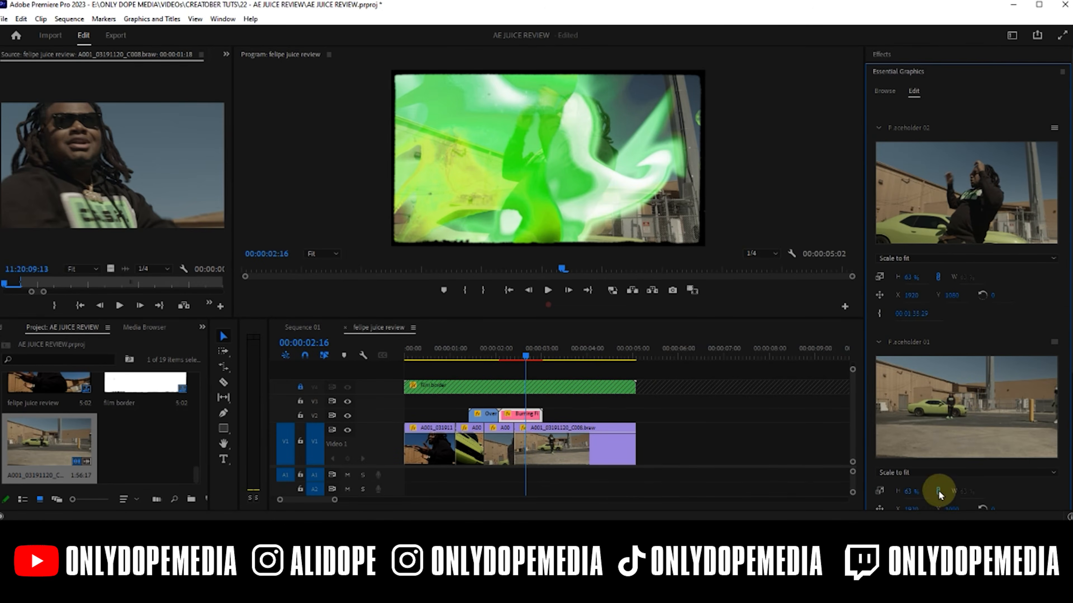
pyautogui.scroll(-2, 933, 494)
pyautogui.moveTo(913, 482)
pyautogui.mouseDown()
pyautogui.moveTo(946, 481)
pyautogui.moveTo(934, 482)
pyautogui.mouseUp()
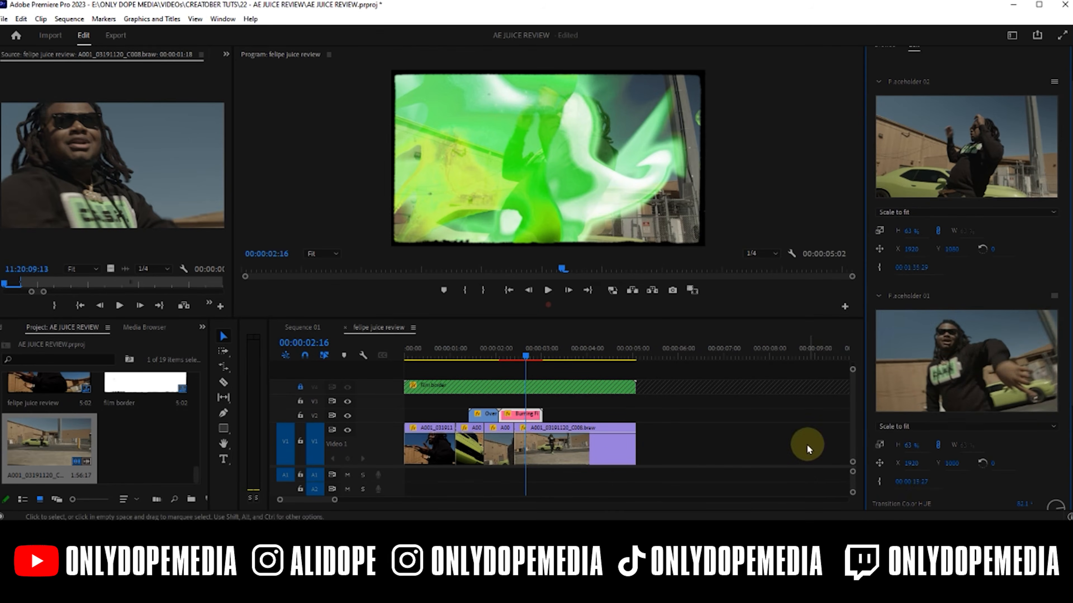
pyautogui.scroll(8, 893, 186)
pyautogui.click(653, 414)
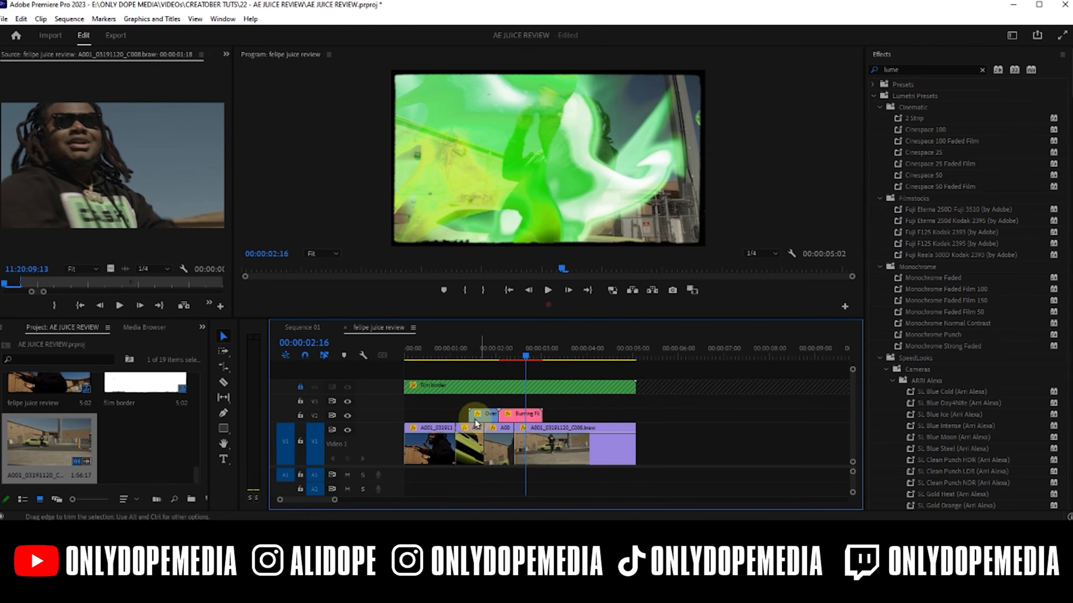
# Step: Scrub through the burning transitions and play the sequence from the start to review the edit
pyautogui.moveTo(496, 355); pyautogui.dragTo(522, 360)
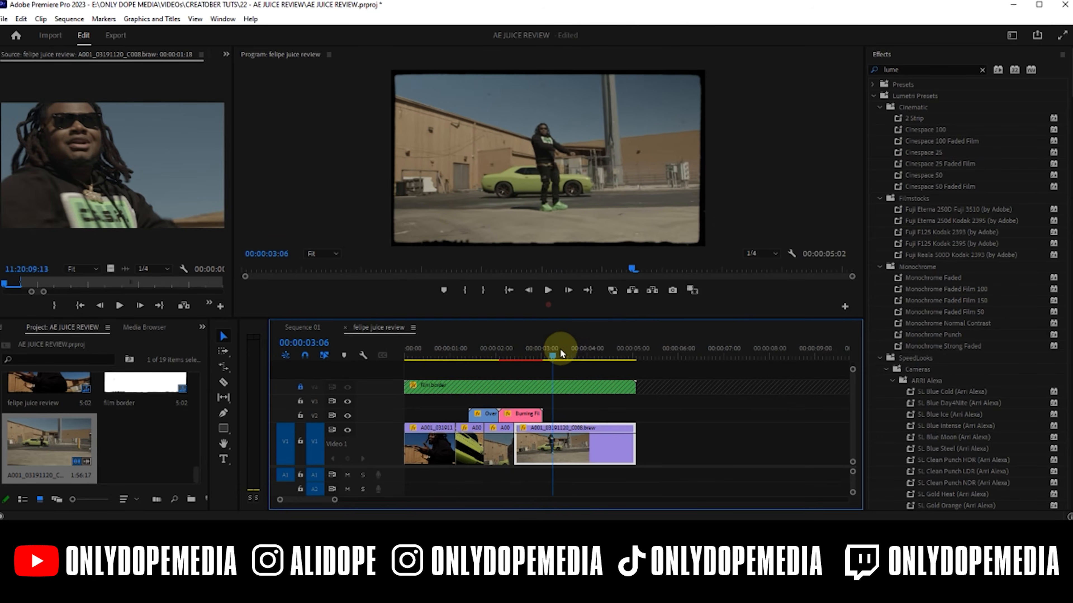
pyautogui.moveTo(522, 358)
pyautogui.mouseDown()
pyautogui.moveTo(452, 364)
pyautogui.moveTo(533, 356)
pyautogui.moveTo(431, 367)
pyautogui.moveTo(532, 358)
pyautogui.mouseUp()
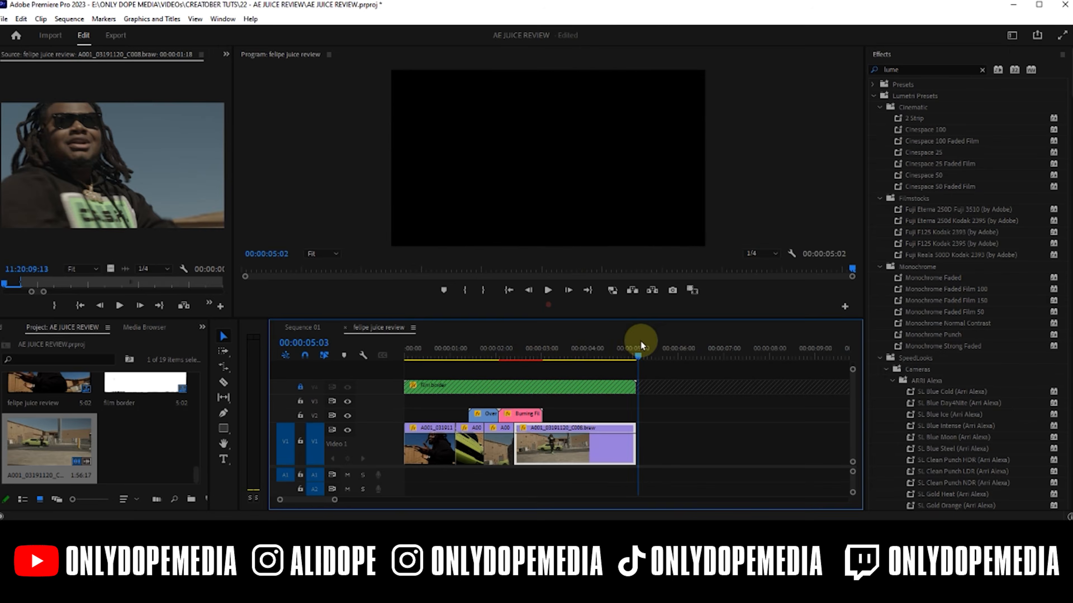
pyautogui.moveTo(525, 357); pyautogui.dragTo(392, 372)
pyautogui.press('space')
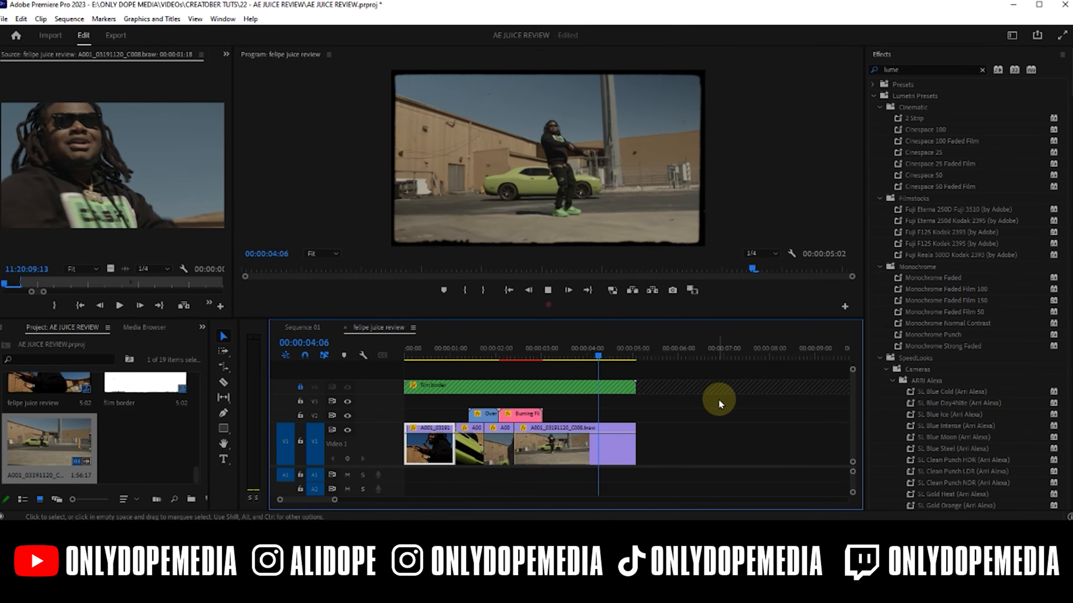
# Step: Park the playhead at 00:00:01:00 and open the Light Swipe Transitions pack in AEJuice Pack Manager
pyautogui.moveTo(455, 357); pyautogui.dragTo(450, 357)
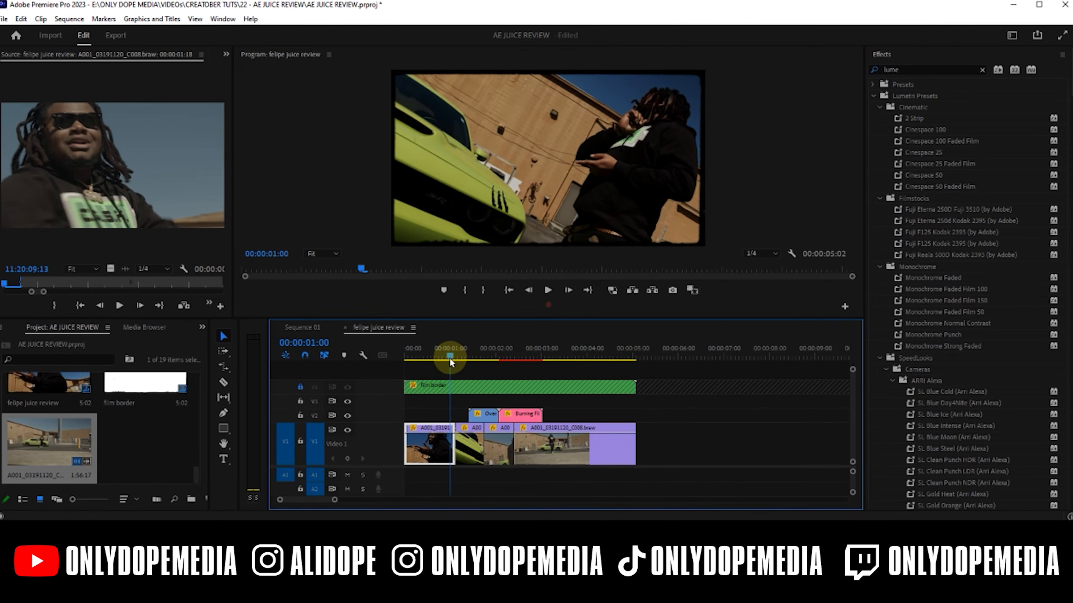
pyautogui.moveTo(435, 400); pyautogui.dragTo(560, 142)
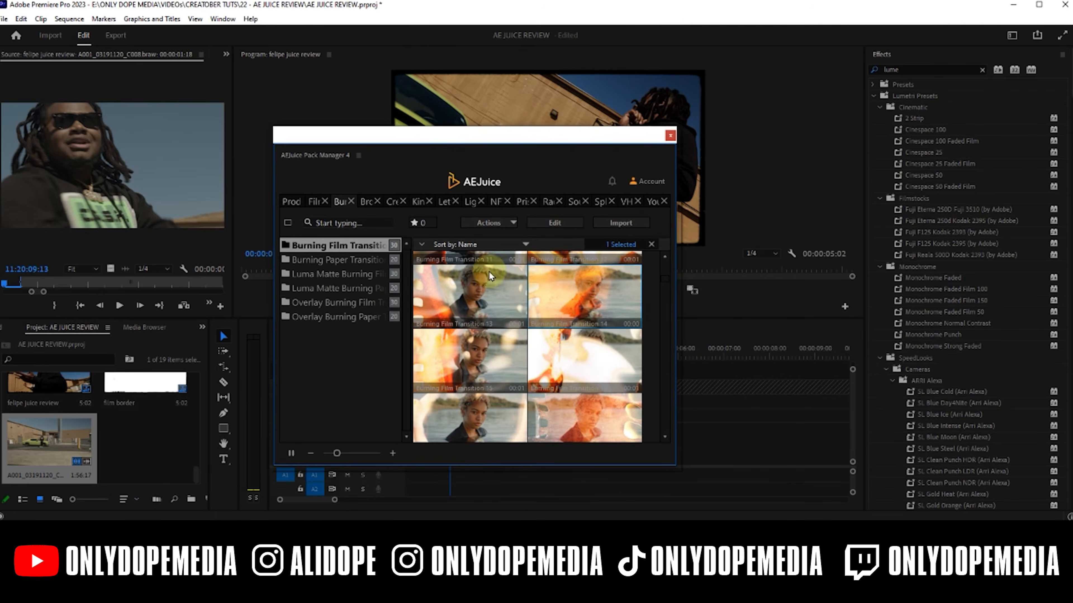
pyautogui.moveTo(470, 202); pyautogui.dragTo(359, 207)
pyautogui.click(325, 201)
pyautogui.click(329, 202)
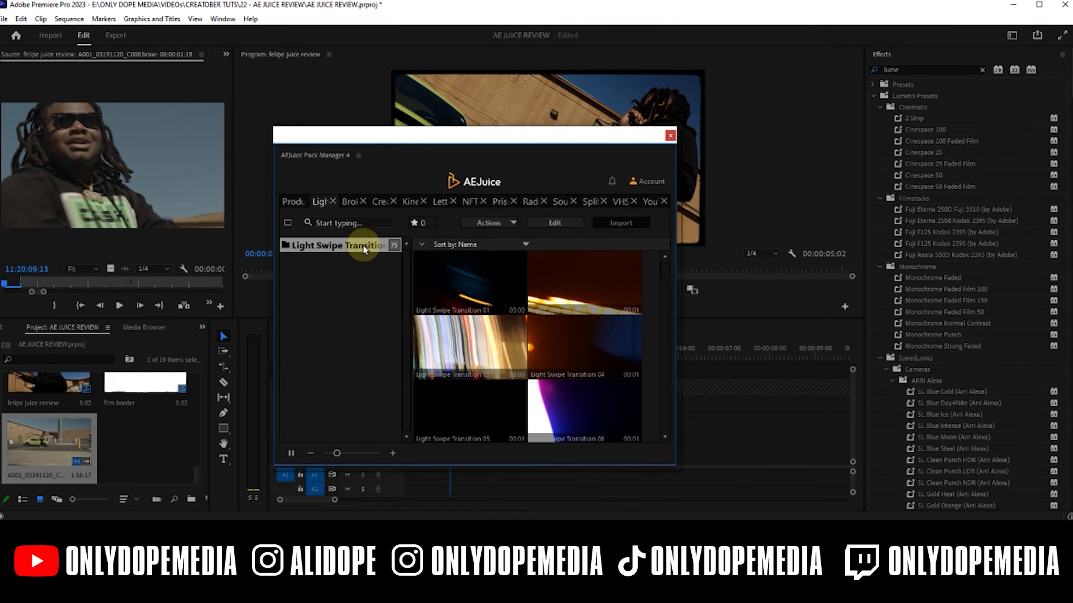
# Step: Add Light Swipe Transition 23 to V3 over the cut between the first and second V1 clips
pyautogui.scroll(-3, 660, 273)
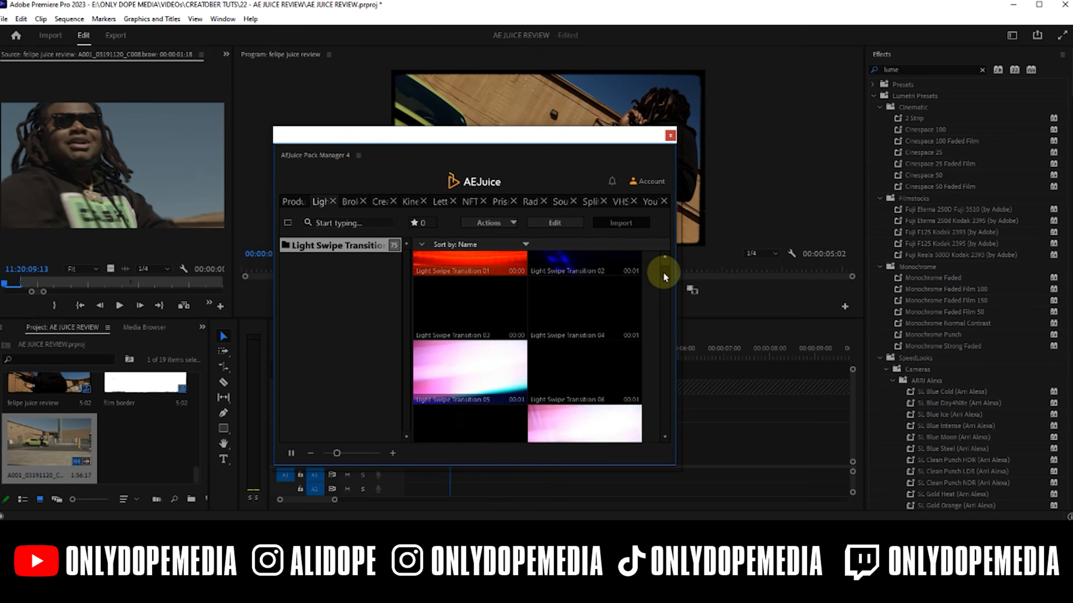
pyautogui.scroll(-6, 659, 291)
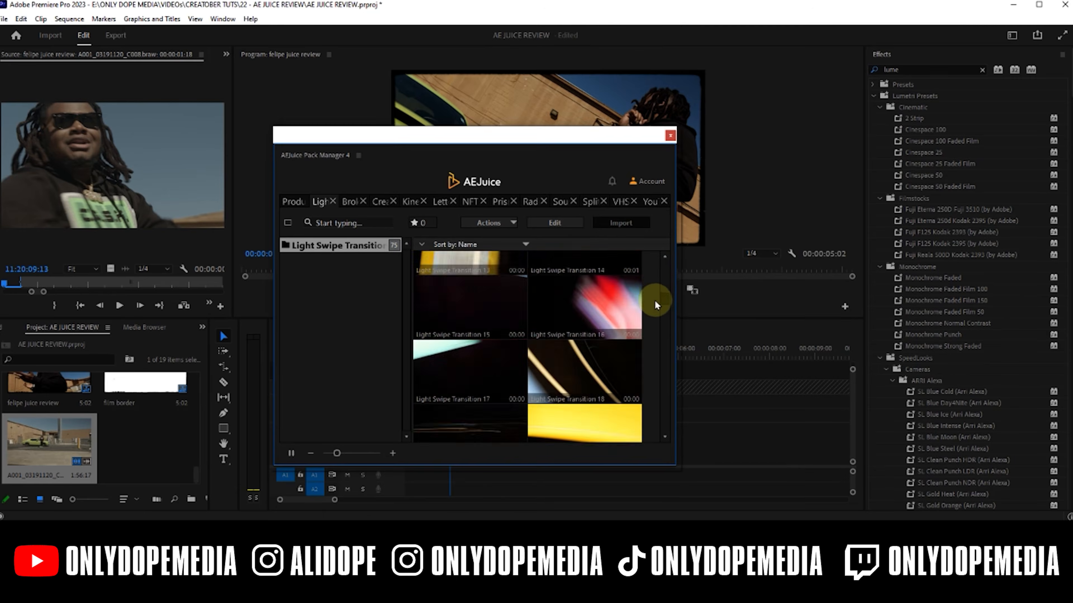
pyautogui.scroll(-2, 654, 315)
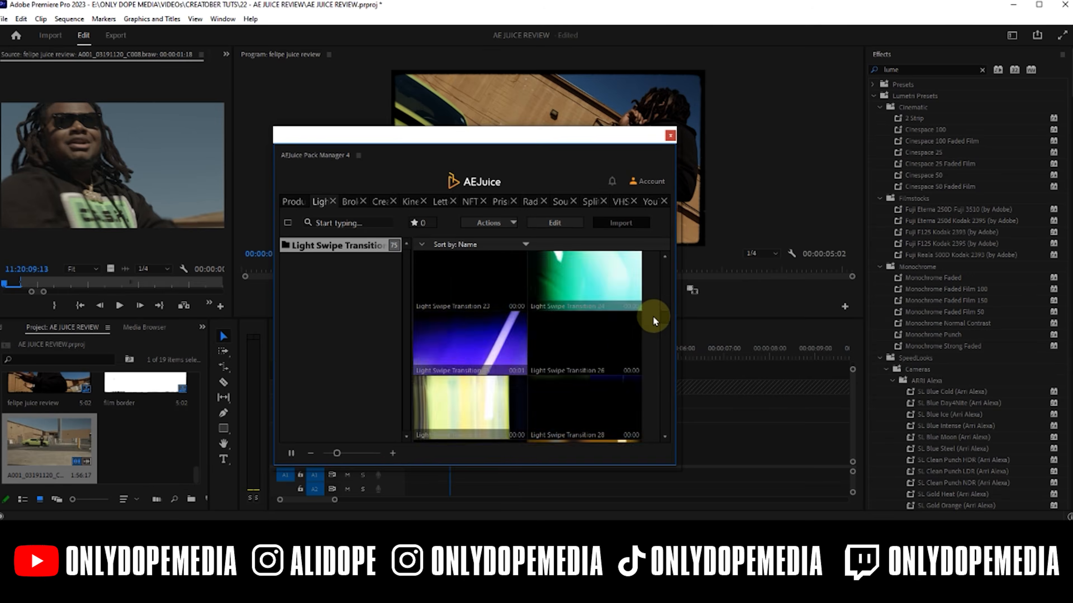
pyautogui.scroll(2, 653, 313)
pyautogui.moveTo(491, 342); pyautogui.dragTo(702, 419)
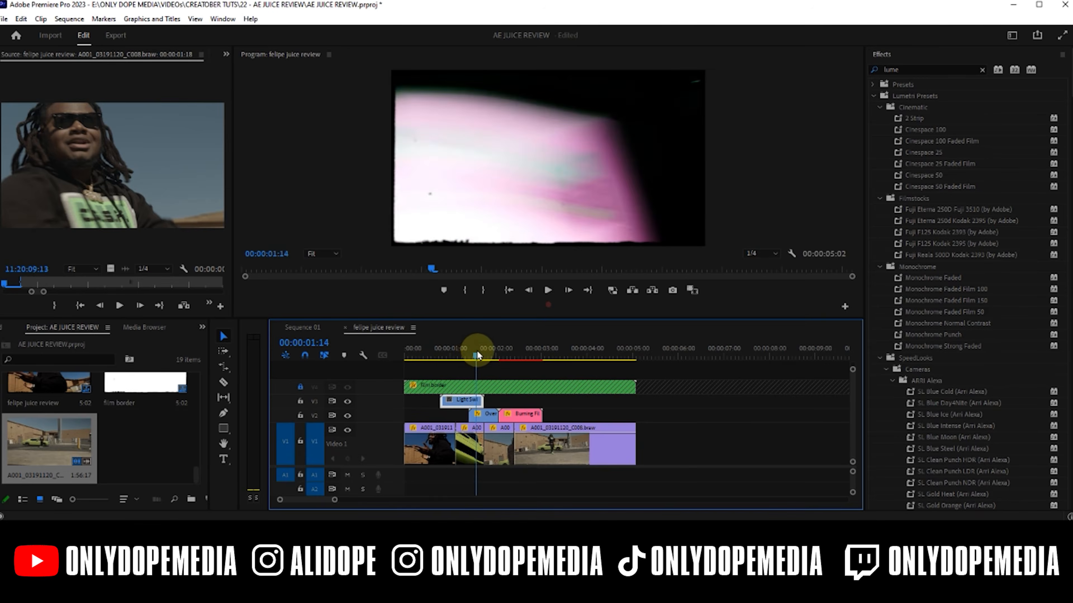
# Step: Park the playhead at 00:00:01:07 and try the Lighten, Difference and Hue blend modes on the Light Swipe clip
pyautogui.moveTo(477, 353); pyautogui.dragTo(462, 356)
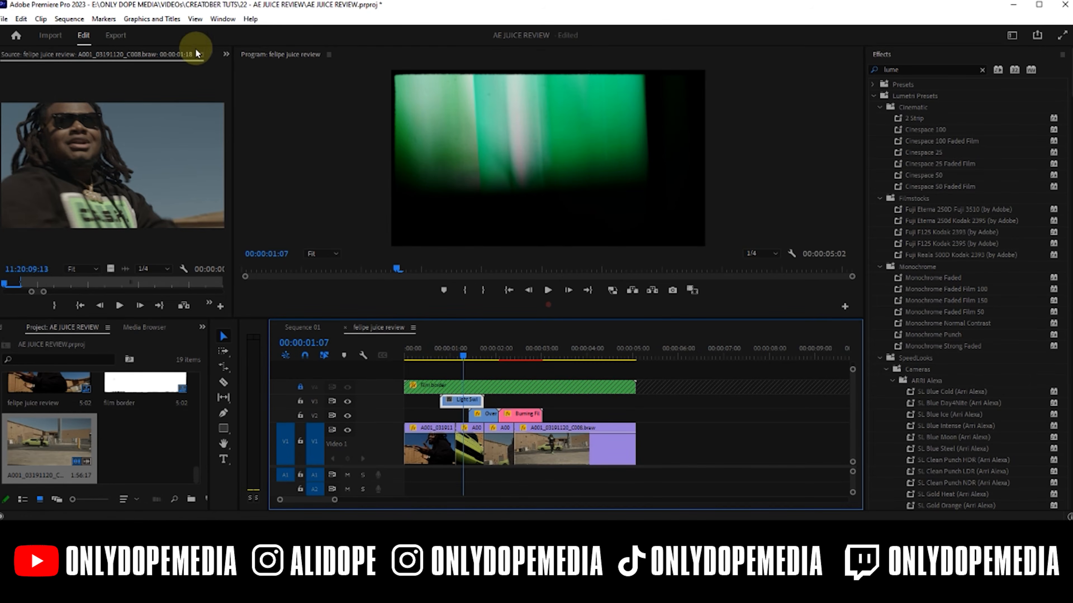
pyautogui.click(225, 56)
pyautogui.click(256, 75)
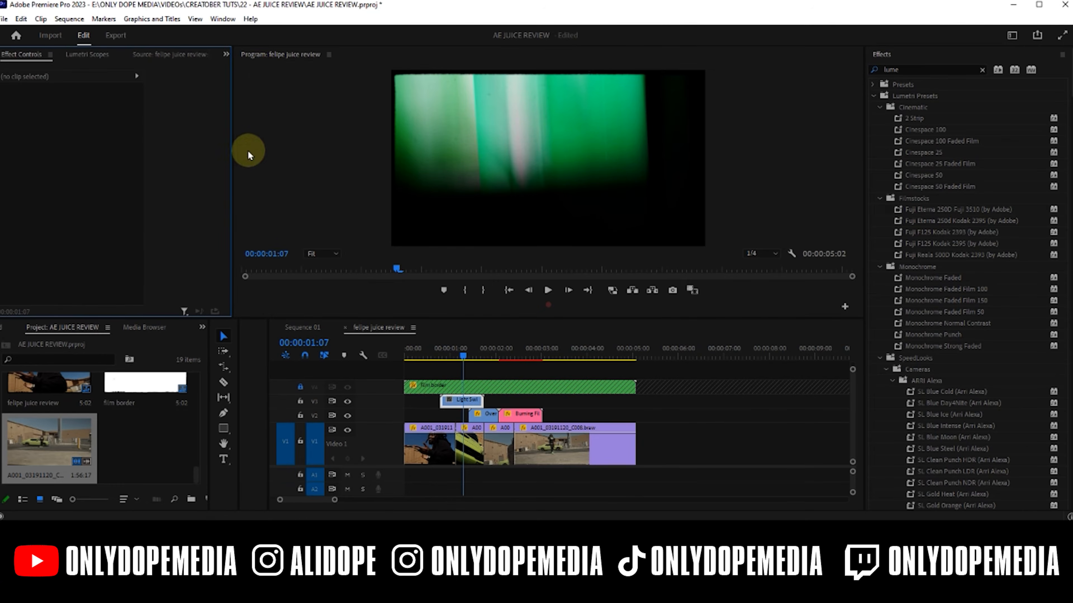
pyautogui.click(464, 400)
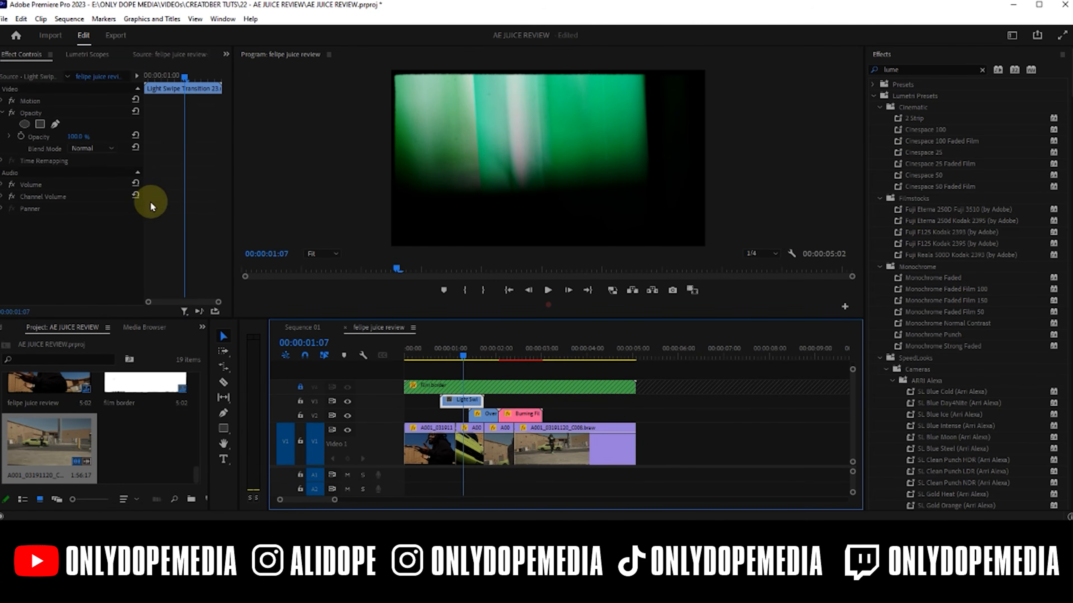
pyautogui.click(92, 147)
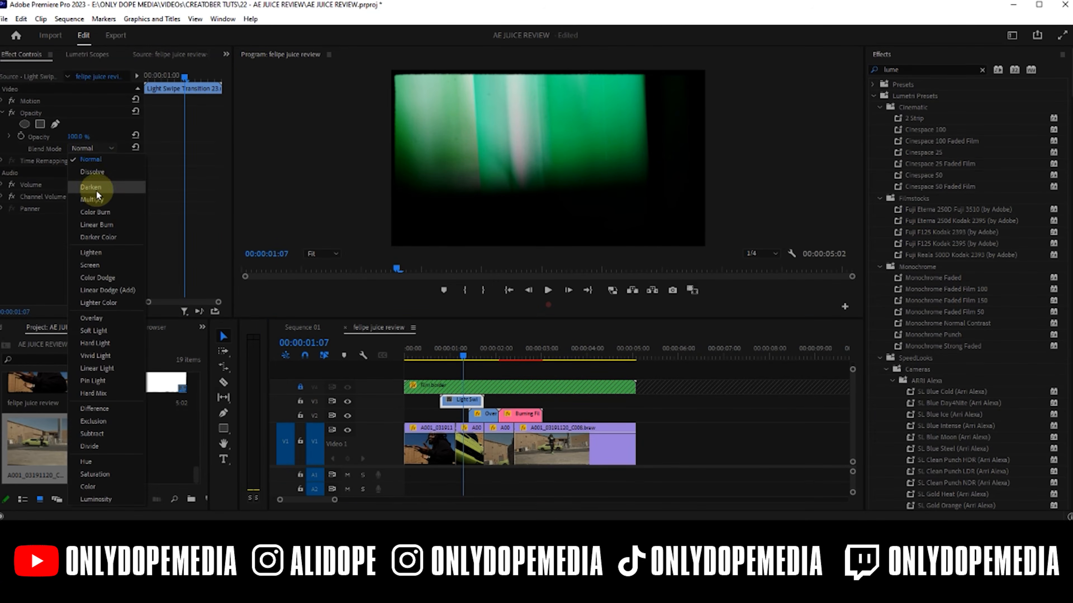
pyautogui.click(101, 256)
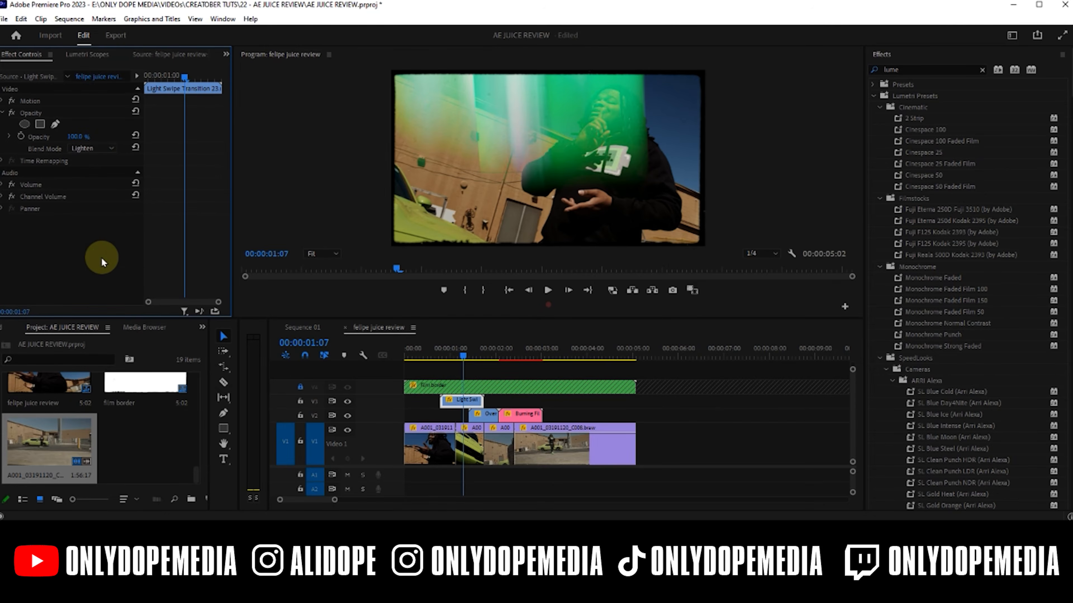
pyautogui.click(86, 149)
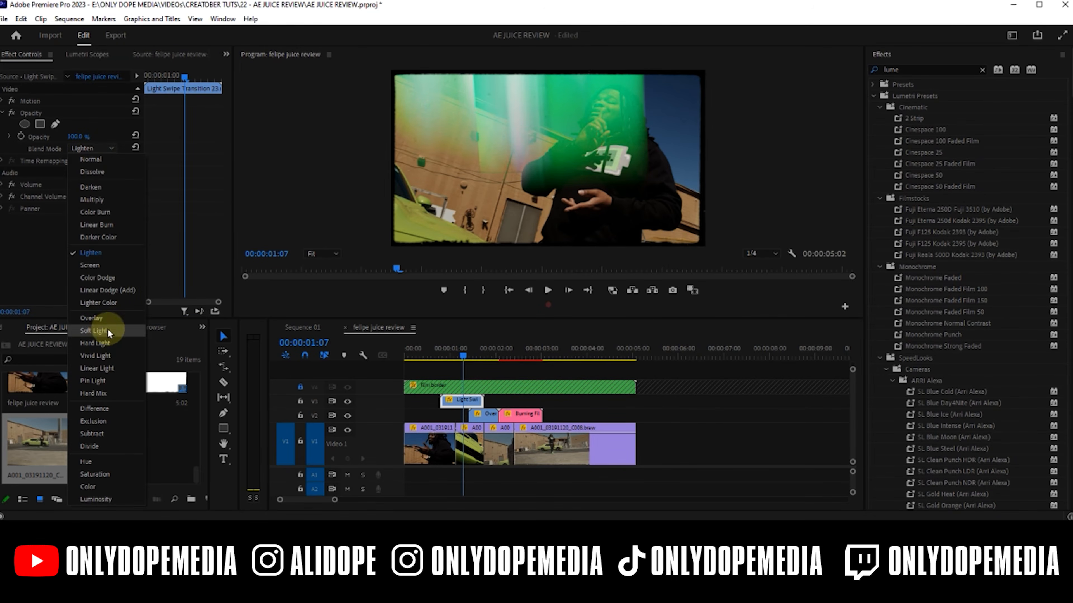
pyautogui.click(103, 410)
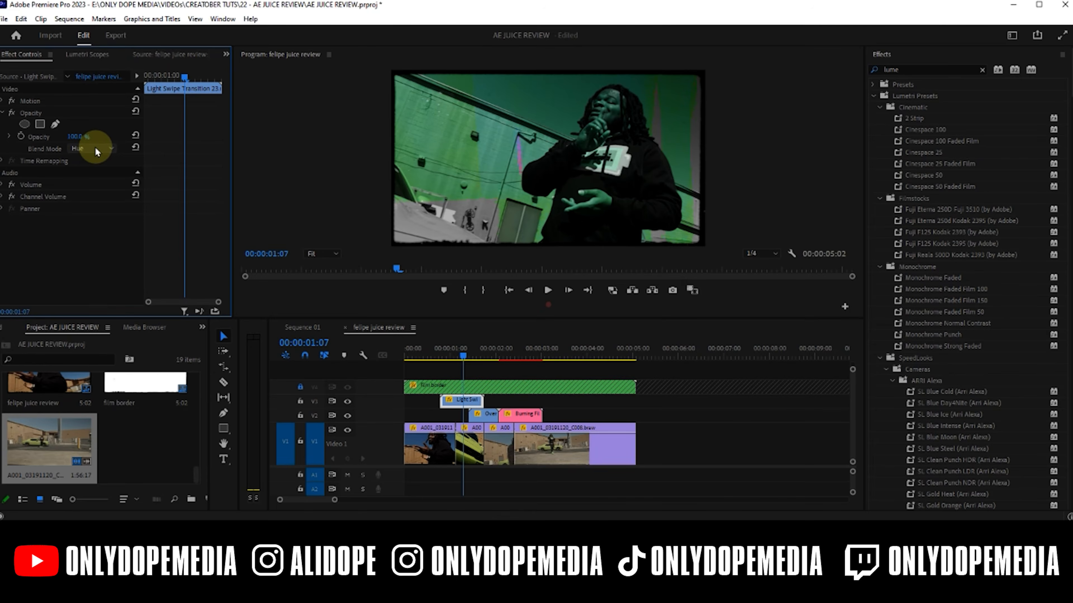
# Step: Cut the last V1 clip at 00:00:03:17 and place a copy of its second part on V2 with a frame hold
pyautogui.click(571, 441)
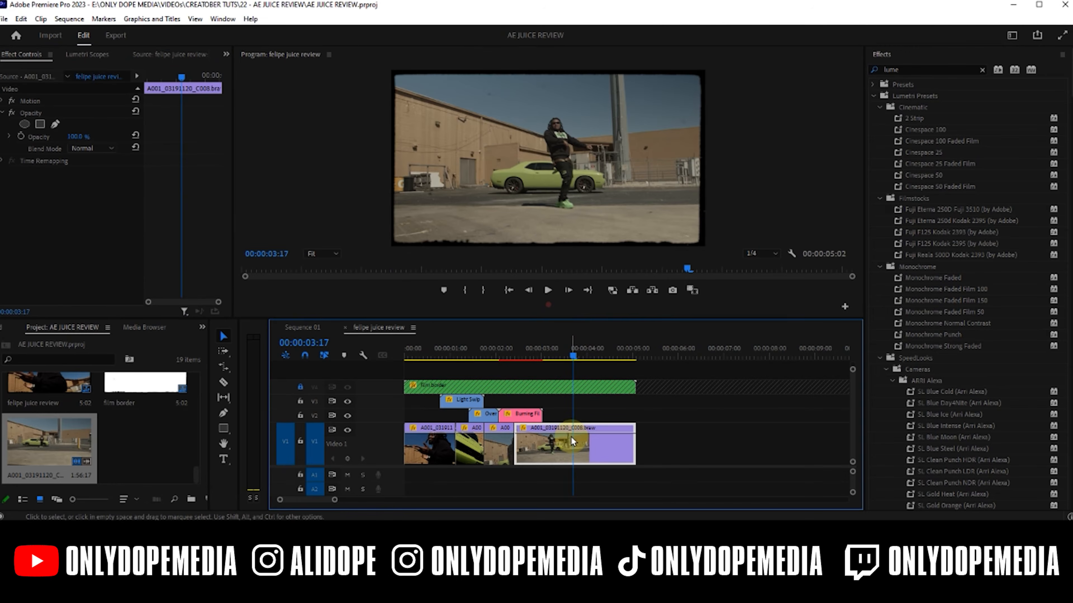
pyautogui.hotkey('ctrl', 'k')
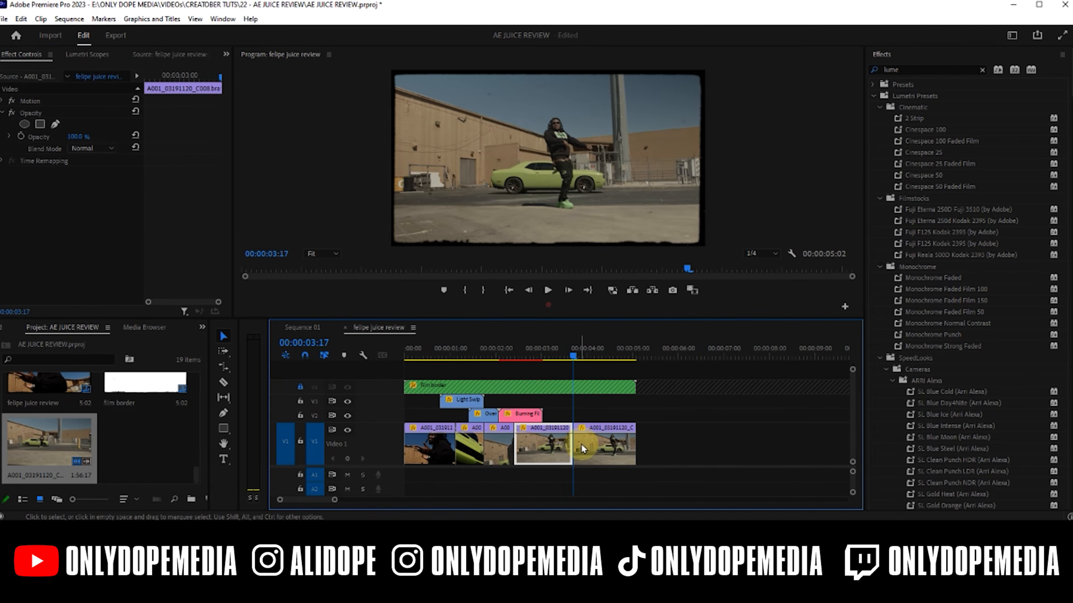
pyautogui.moveTo(581, 445); pyautogui.dragTo(600, 416)
pyautogui.rightClick(600, 417)
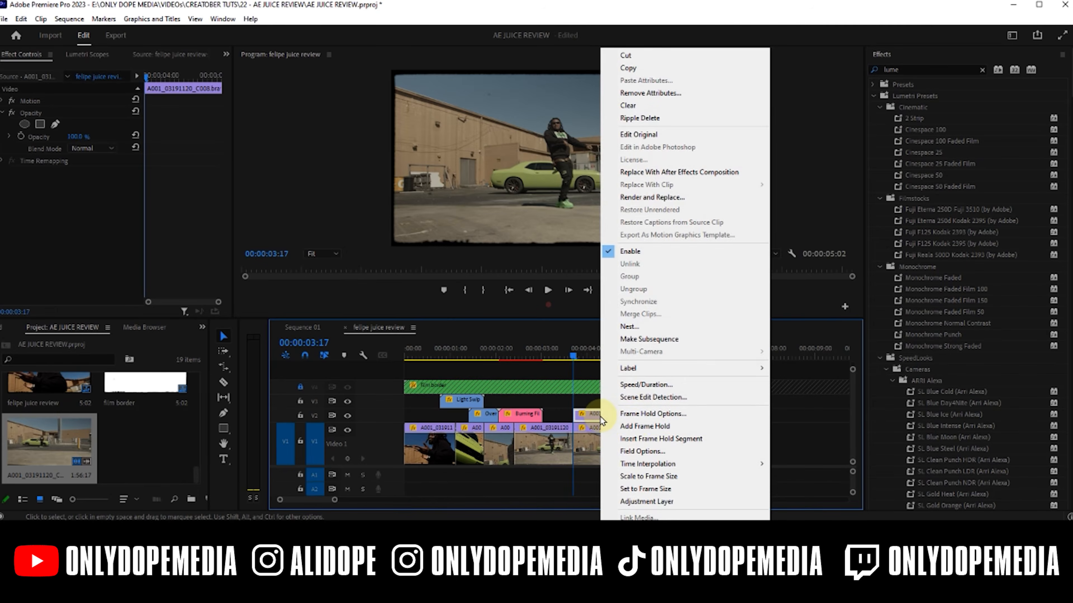
pyautogui.click(630, 425)
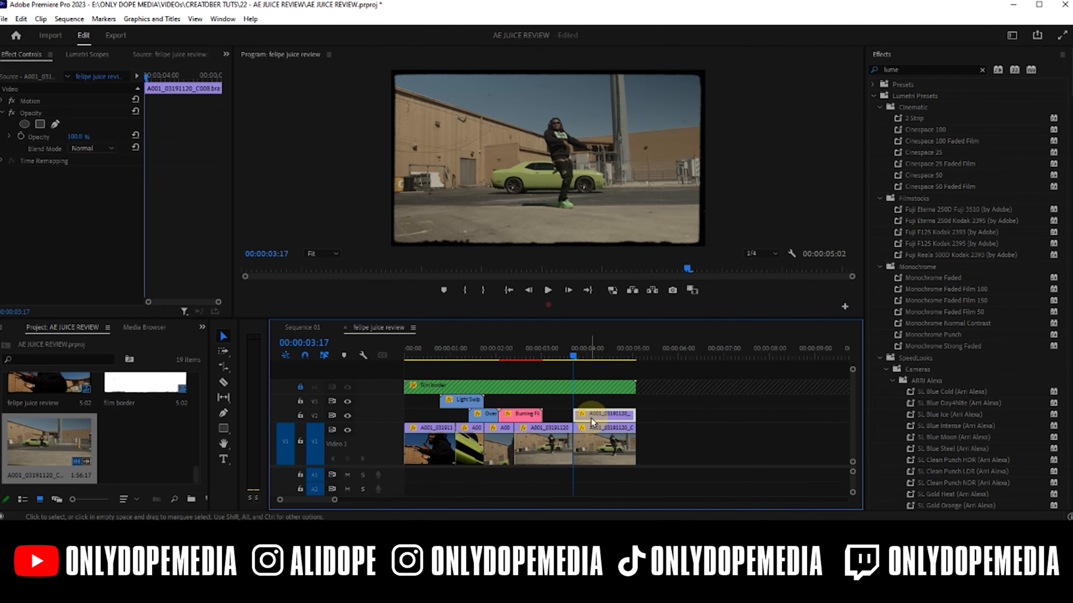
# Step: Search the effects for "color" and apply Color Key to the frame-held copy on V2
pyautogui.click(947, 69)
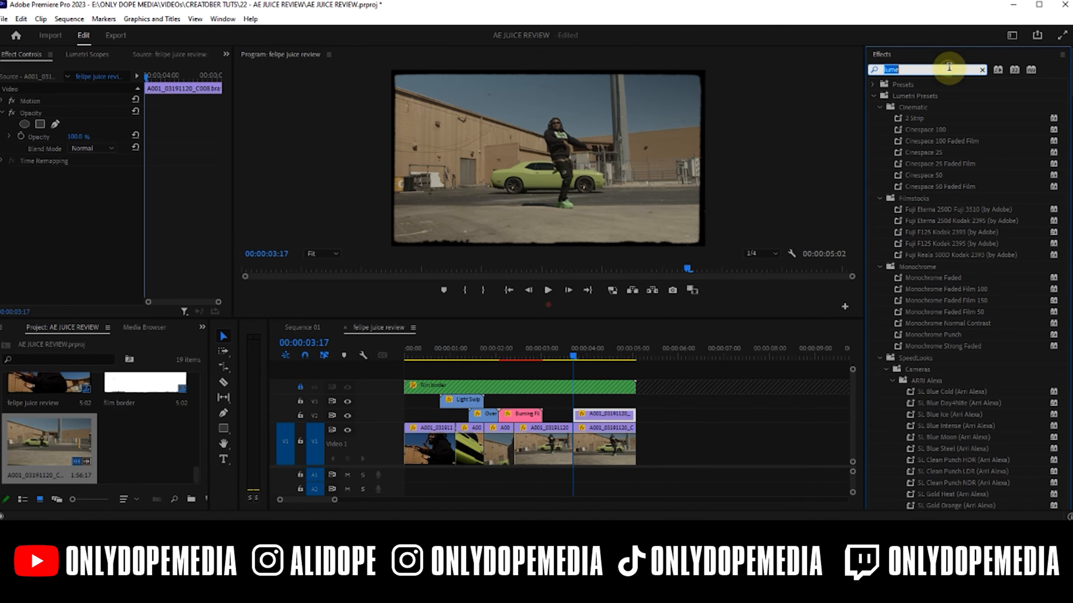
pyautogui.write('color')
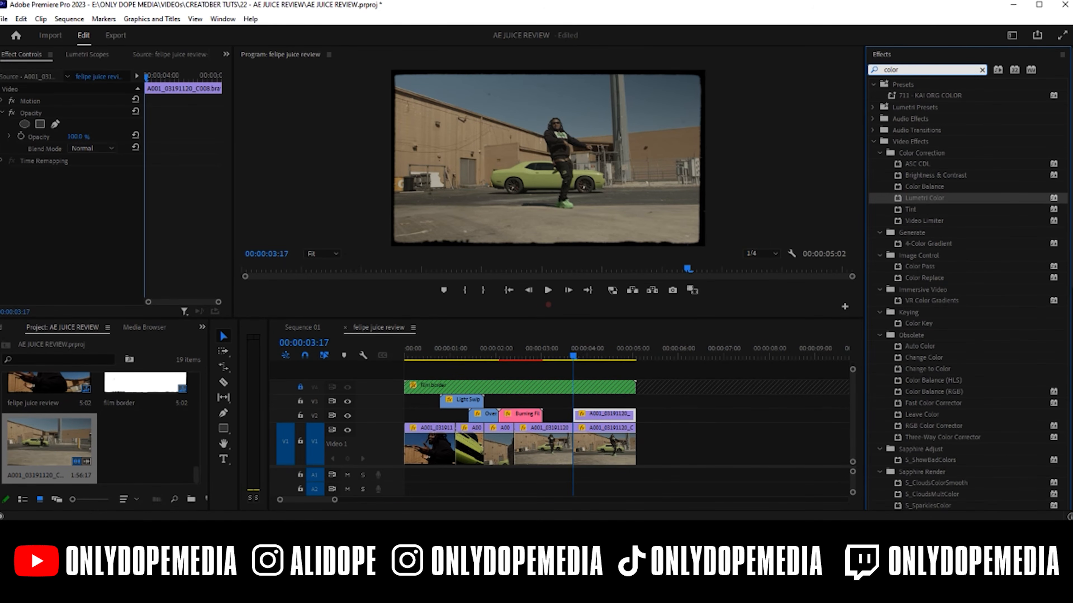
pyautogui.moveTo(931, 324); pyautogui.dragTo(613, 417)
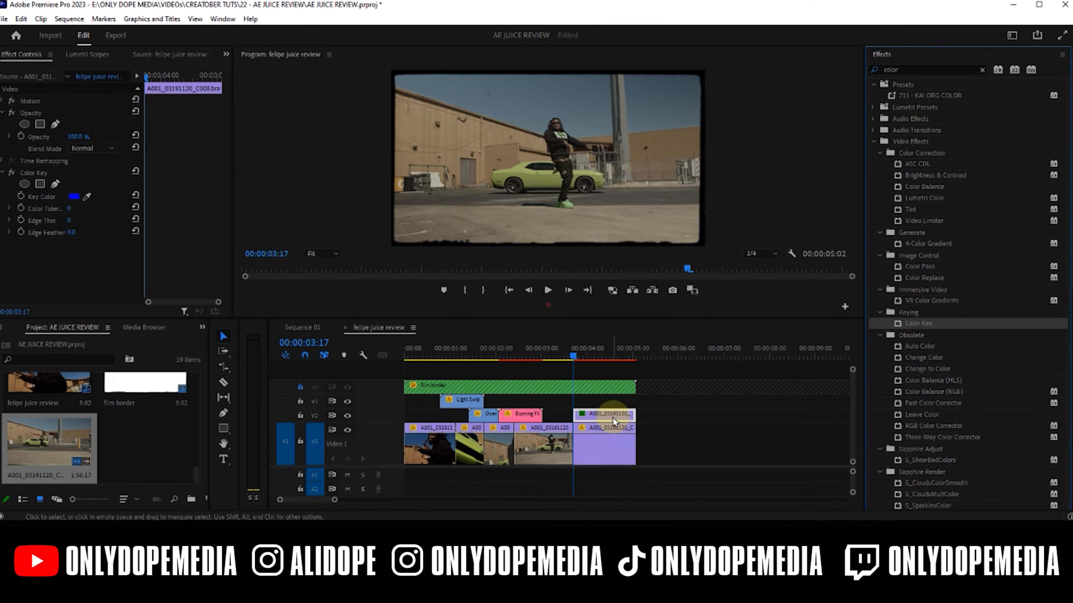
# Step: Sample the sky as the key color, hide track V1, and set the Color Key tolerance to 28
pyautogui.click(87, 195)
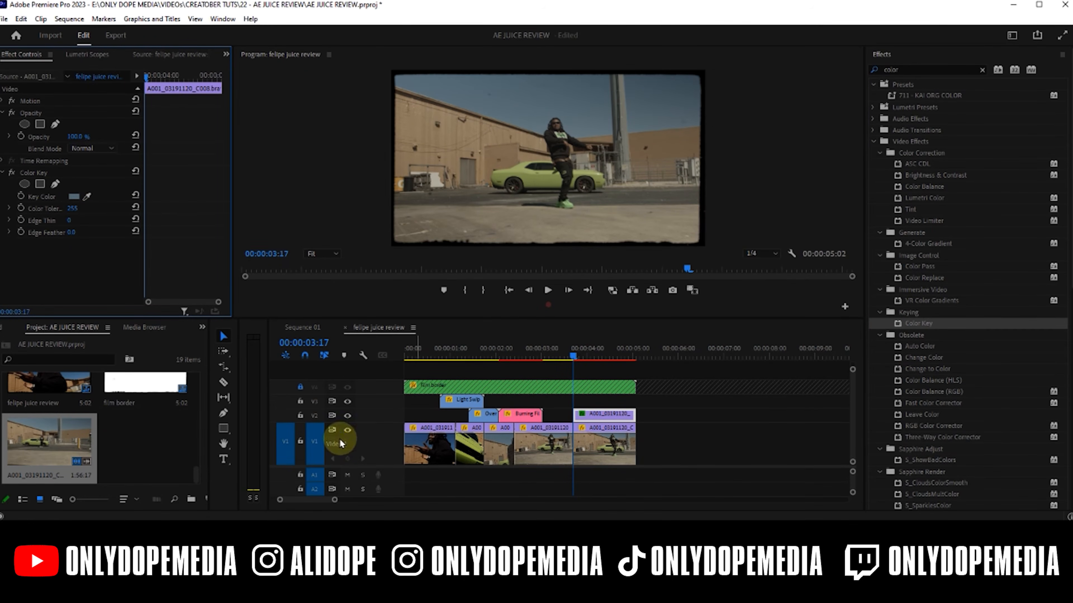
pyautogui.click(347, 431)
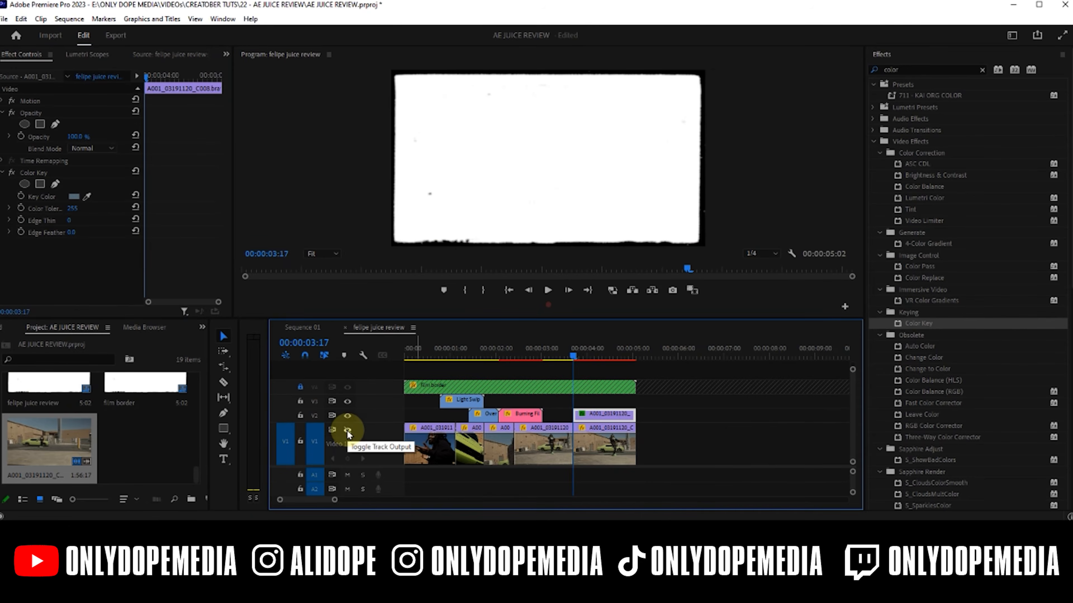
pyautogui.click(287, 357)
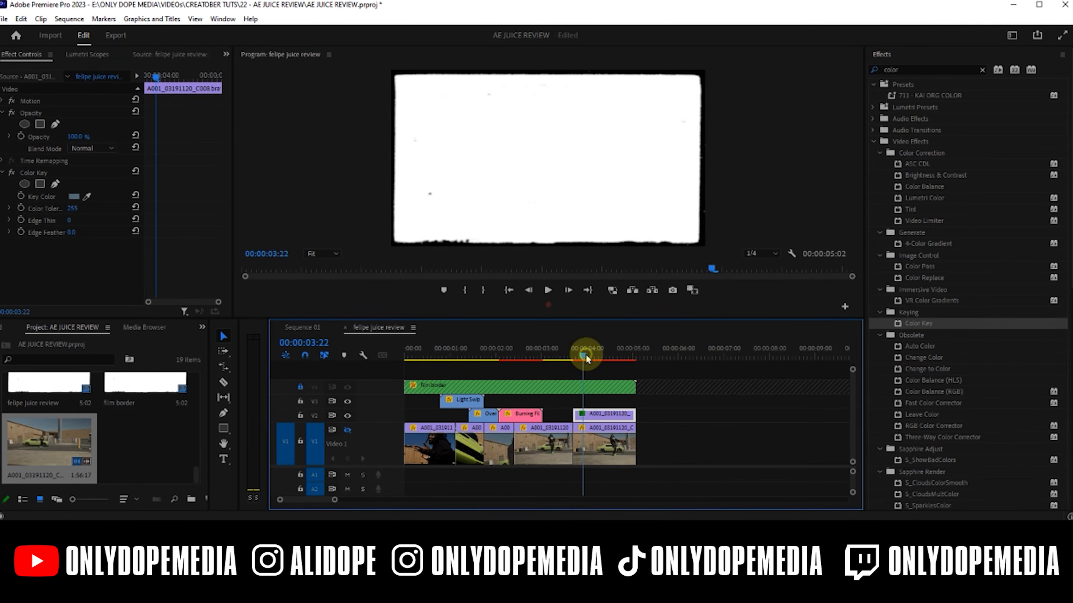
pyautogui.moveTo(73, 209)
pyautogui.mouseDown()
pyautogui.moveTo(123, 209)
pyautogui.moveTo(69, 208)
pyautogui.mouseUp()
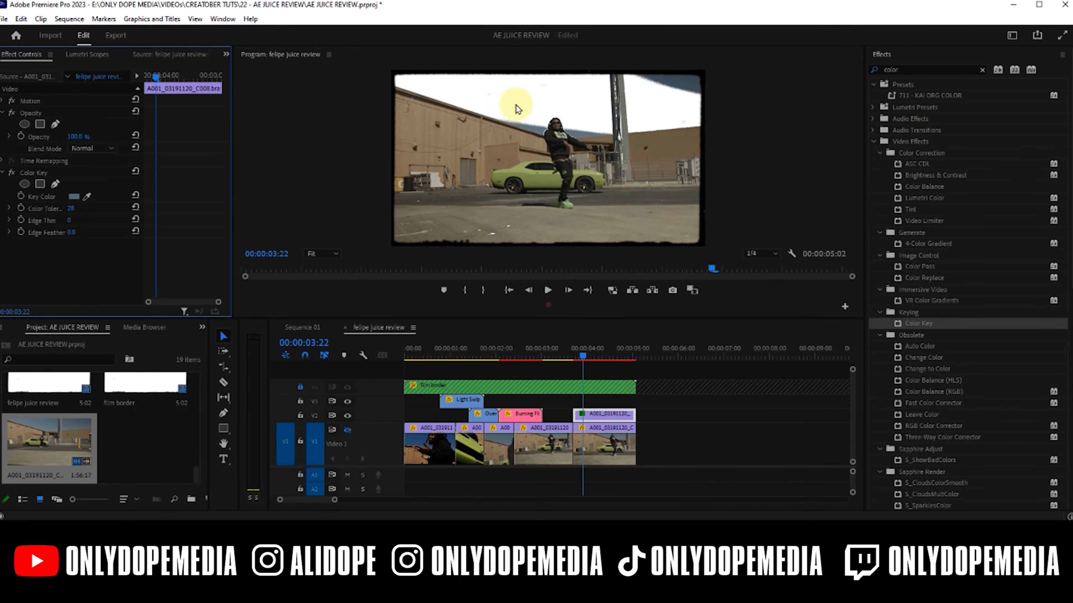
# Step: At 00:00:04:00, draw a freeform opacity mask around the performer and the green car on the keyed V2 clip
pyautogui.click(589, 355)
pyautogui.click(55, 124)
pyautogui.click(540, 136)
pyautogui.click(546, 150)
pyautogui.click(552, 164)
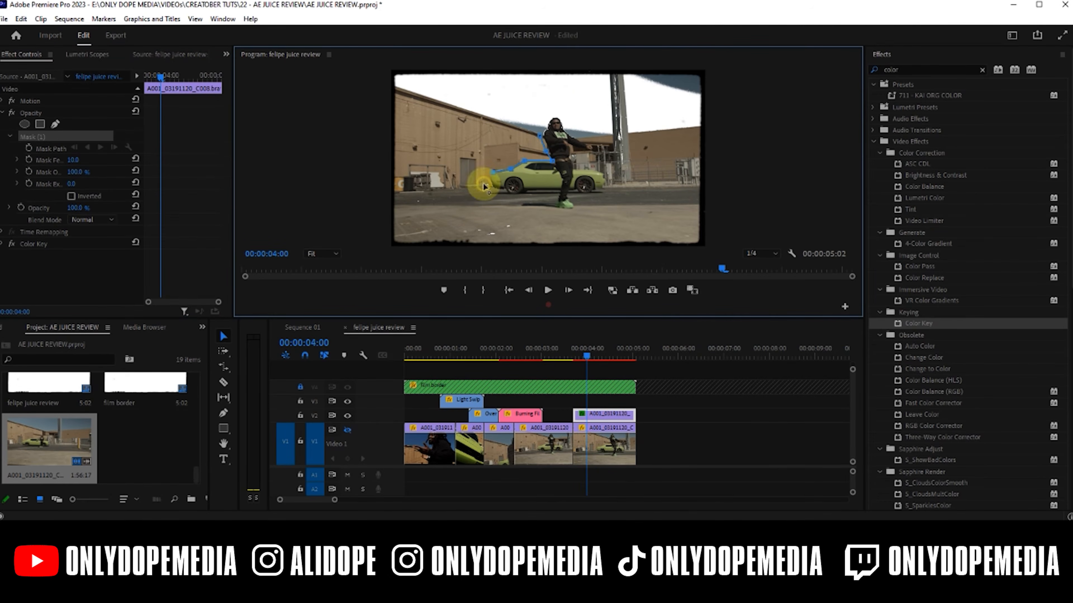
pyautogui.click(553, 209)
pyautogui.click(574, 209)
pyautogui.click(572, 199)
pyautogui.click(576, 195)
pyautogui.click(601, 194)
pyautogui.click(610, 184)
pyautogui.click(592, 139)
pyautogui.click(575, 133)
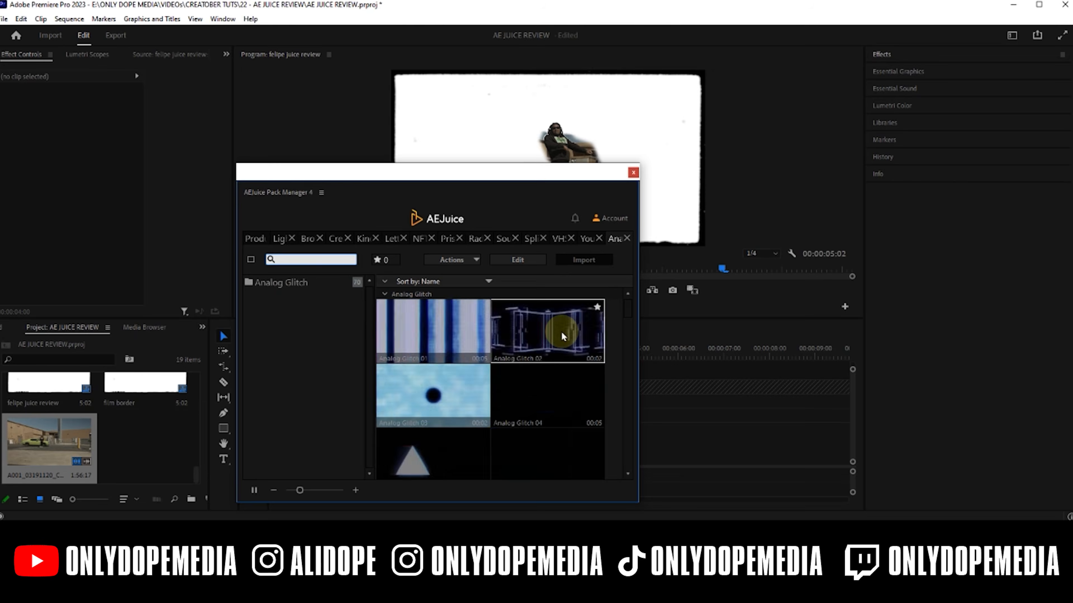
# Step: Browse the animated previews in AEJuice's Analog Glitch pack through to the last items
pyautogui.scroll(-1, 561, 331)
pyautogui.scroll(-4, 562, 331)
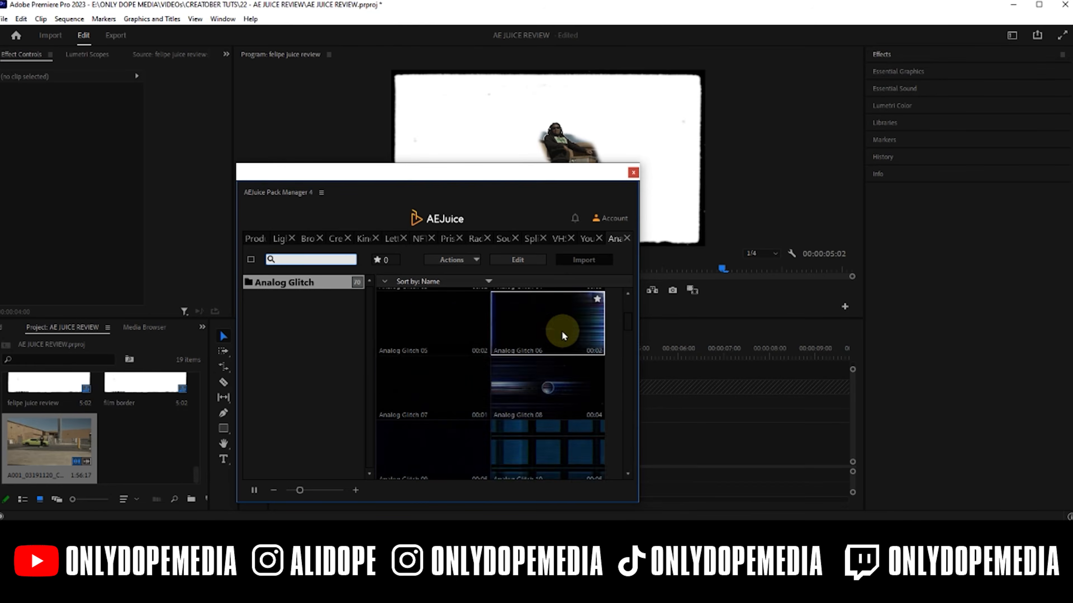
pyautogui.scroll(-3, 548, 394)
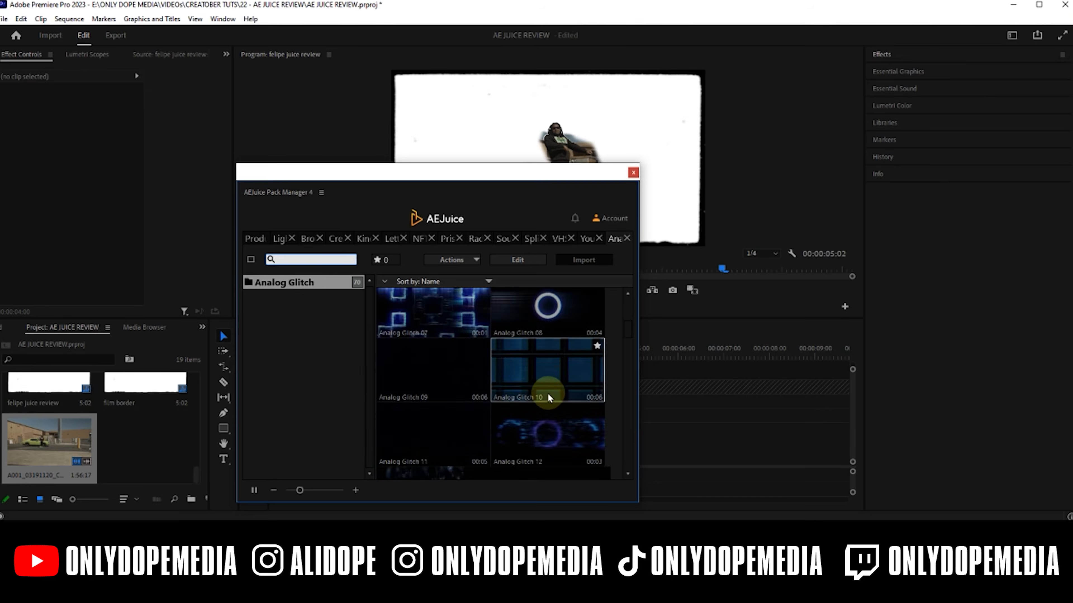
pyautogui.scroll(-2, 547, 390)
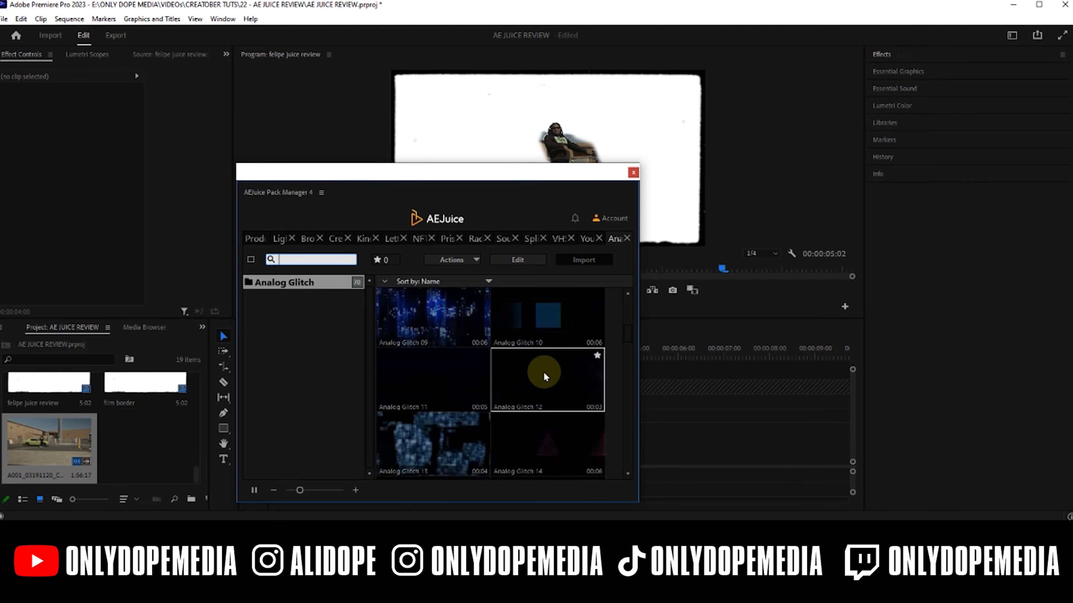
pyautogui.scroll(-10, 549, 374)
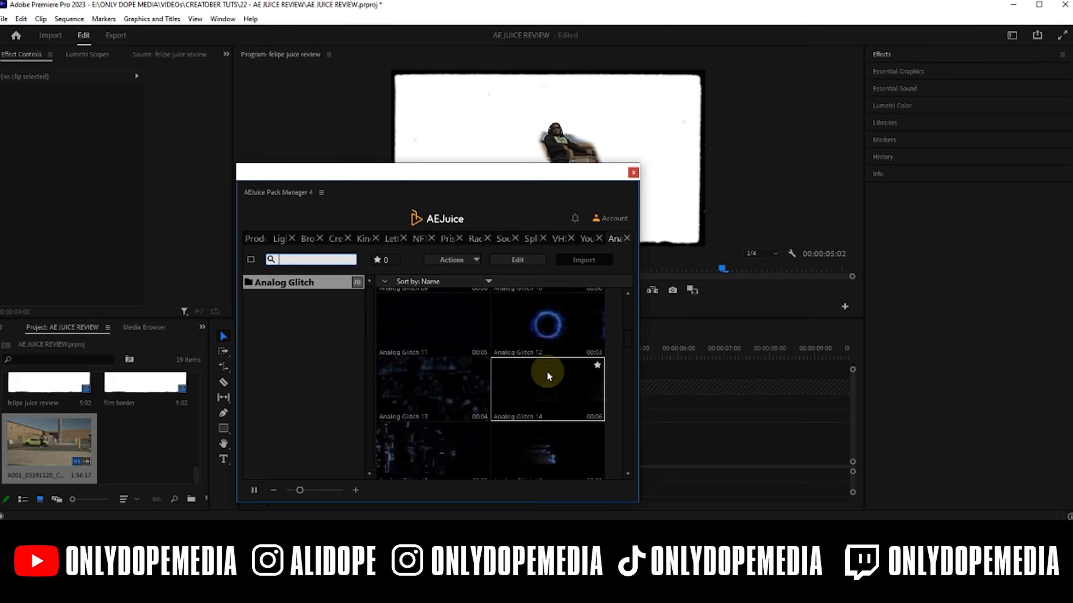
pyautogui.scroll(-5, 546, 370)
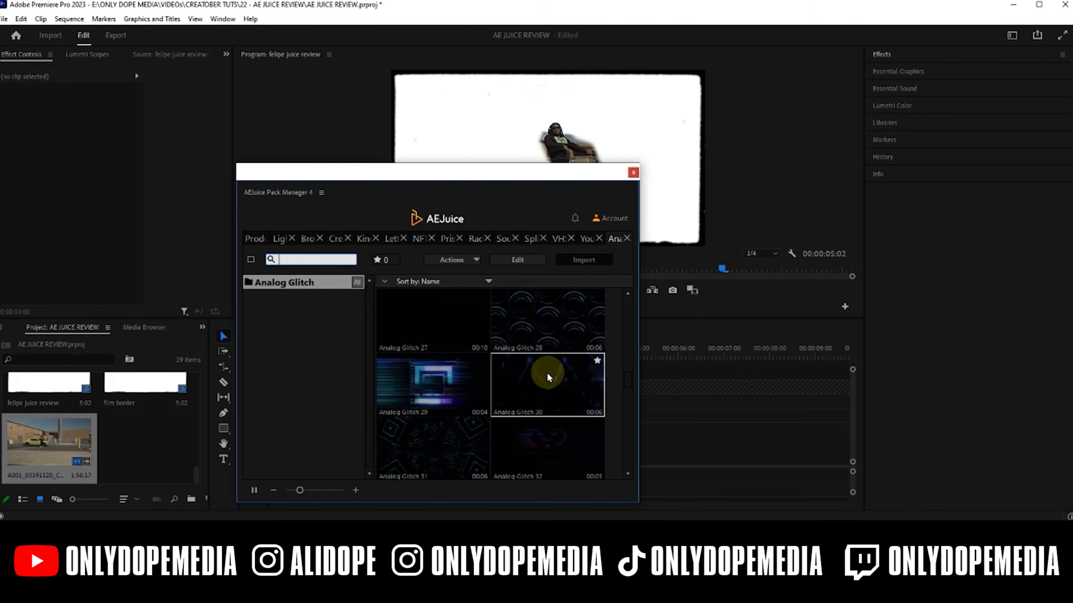
pyautogui.scroll(-6, 547, 373)
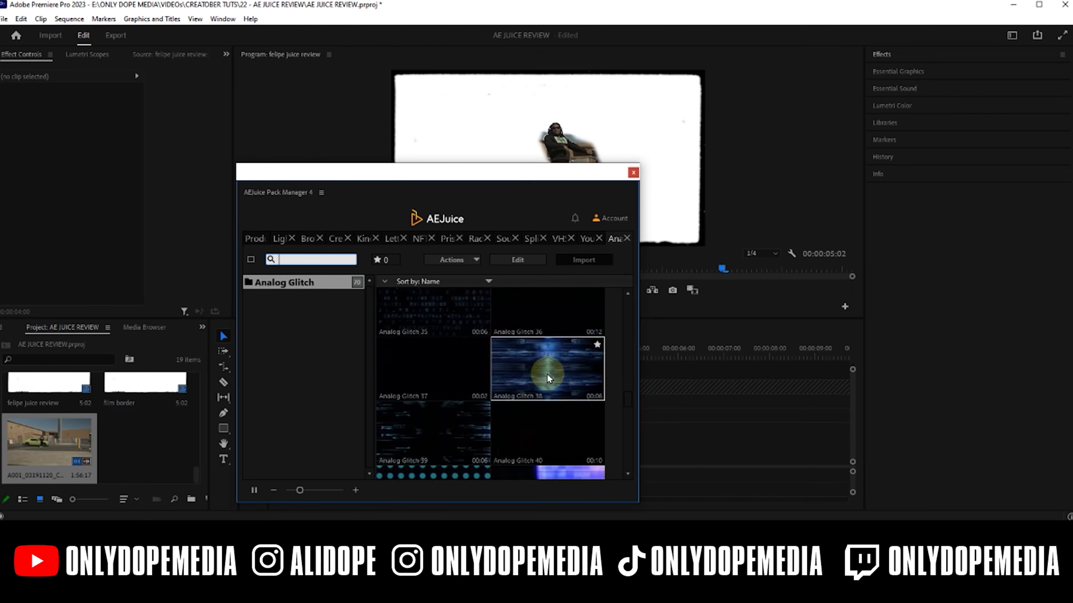
pyautogui.scroll(-6, 547, 373)
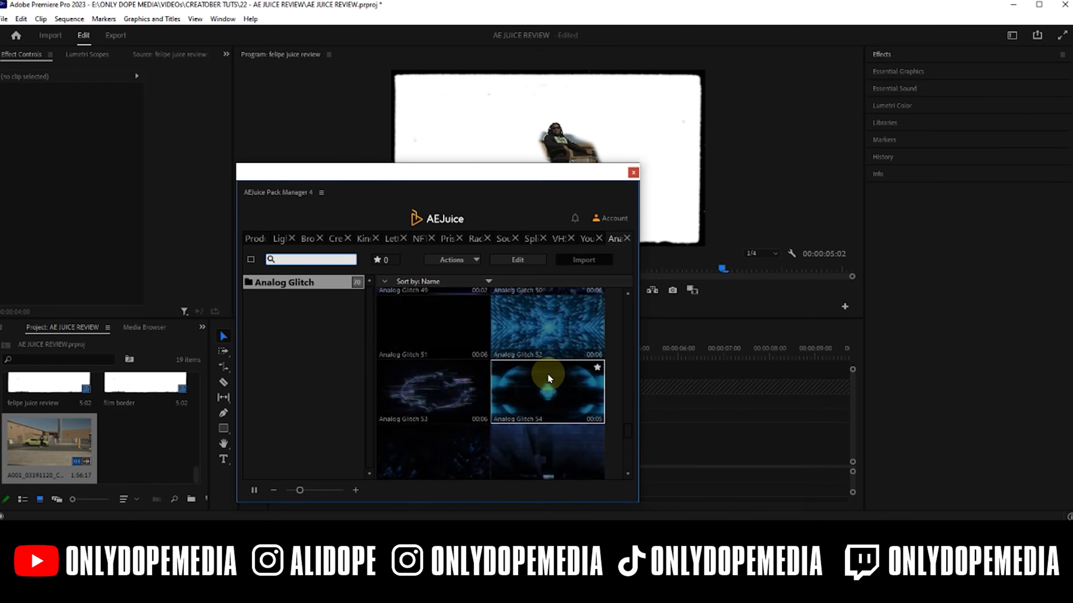
pyautogui.scroll(-3, 547, 373)
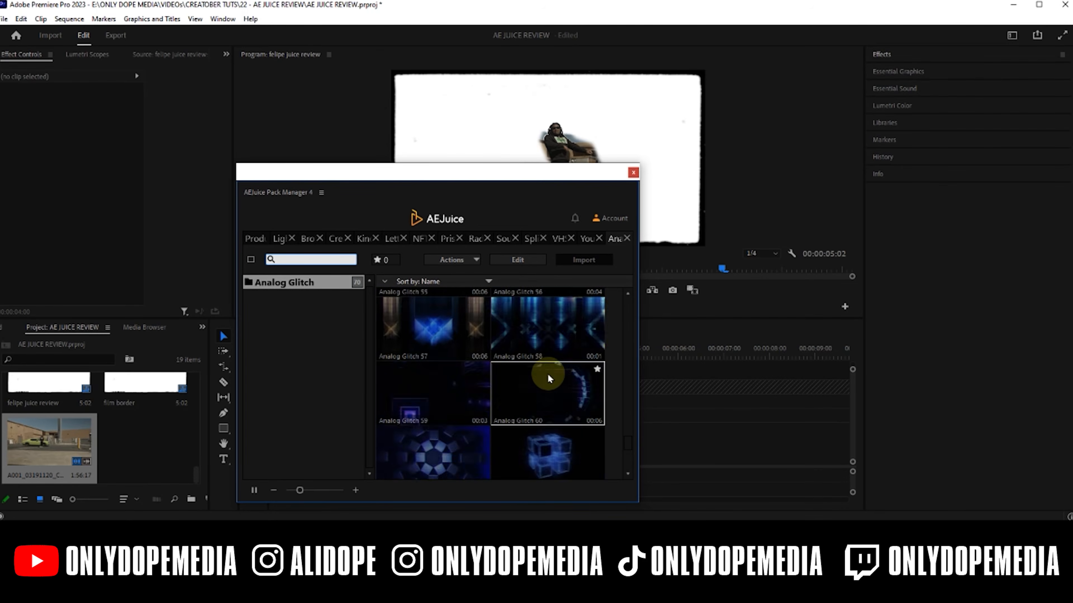
pyautogui.scroll(-3, 547, 373)
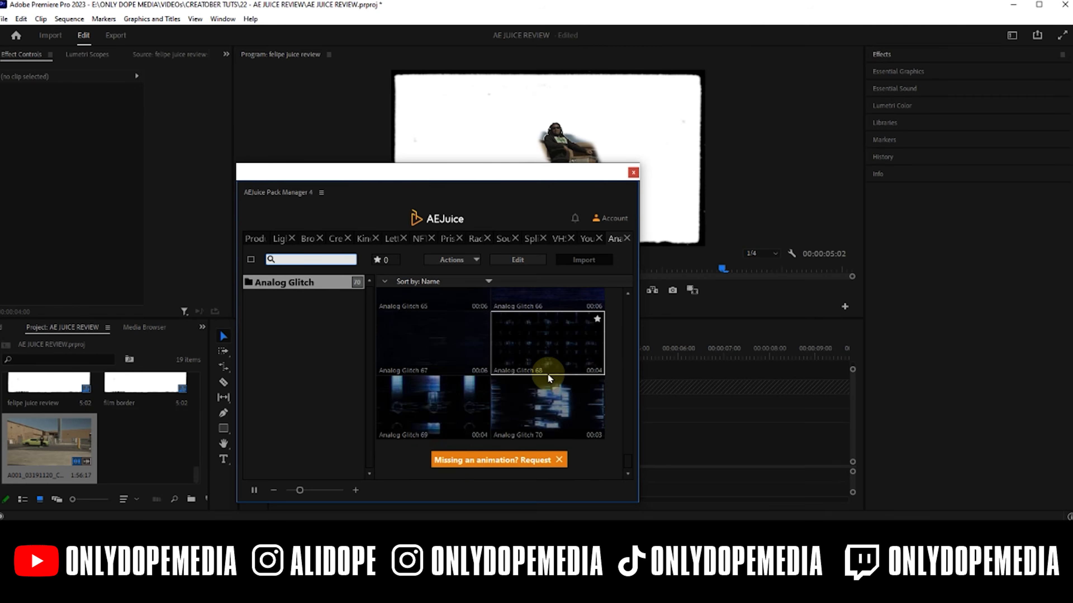
pyautogui.scroll(-1, 547, 374)
# Step: Add Analog Glitch 69 to the sequence and delete its audio
pyautogui.moveTo(549, 375); pyautogui.dragTo(672, 411)
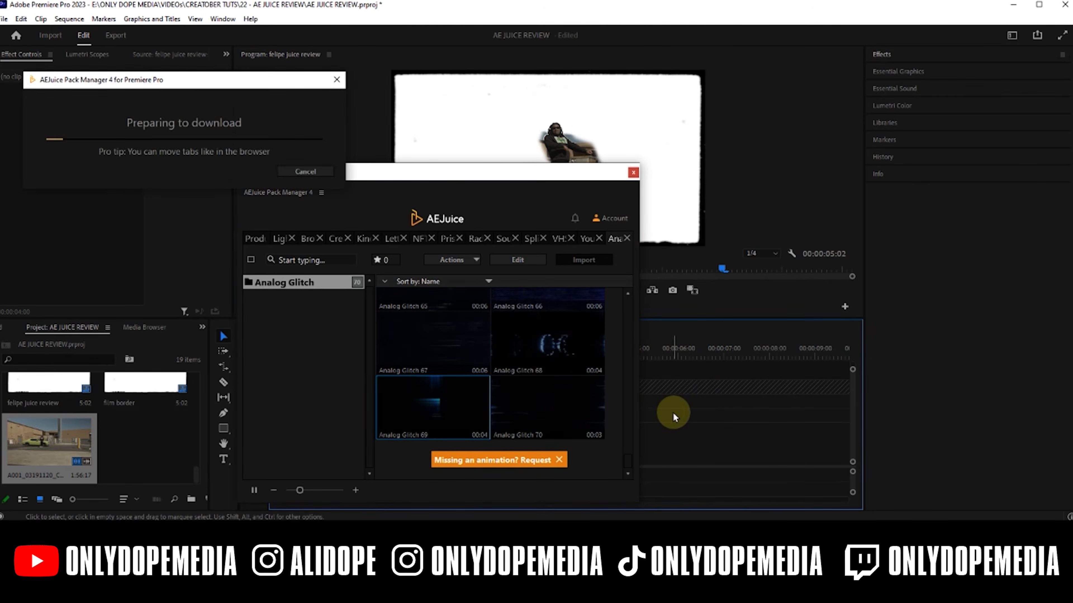
pyautogui.click(619, 488)
pyautogui.rightClick(619, 488)
pyautogui.click(638, 195)
pyautogui.click(616, 492)
pyautogui.press('Delete')
# Step: Fit the Analog Glitch 69 clip on V2 beneath the cutout, using Rate Stretch to end it with the cutout
pyautogui.moveTo(646, 415); pyautogui.dragTo(632, 415)
pyautogui.moveTo(593, 355); pyautogui.dragTo(615, 351)
pyautogui.press('r')
pyautogui.moveTo(765, 415); pyautogui.dragTo(628, 416)
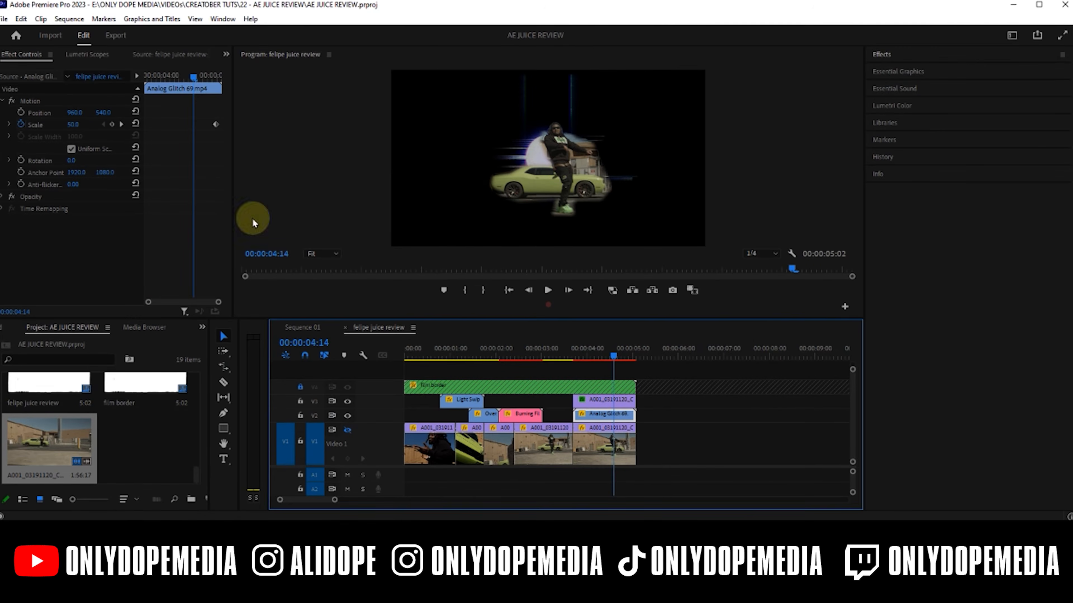
# Step: Turn V1 visible again, try Darken on the Analog Glitch clip, and set the last V1 clip's blend mode to Screen
pyautogui.click(5, 100)
pyautogui.click(349, 430)
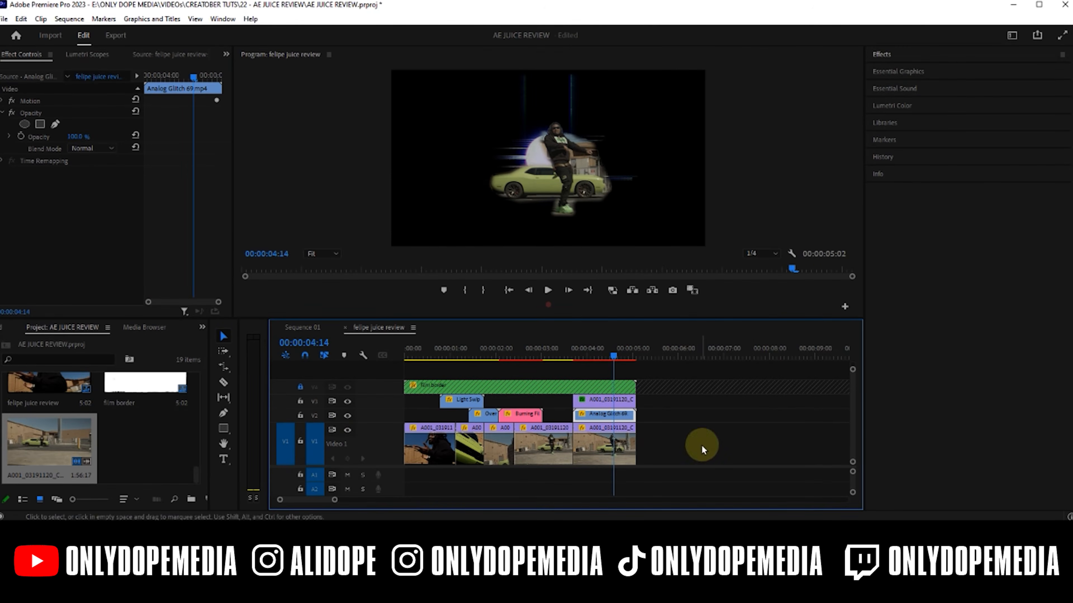
pyautogui.click(92, 148)
pyautogui.click(91, 185)
pyautogui.moveTo(562, 352); pyautogui.dragTo(615, 347)
pyautogui.click(92, 148)
pyautogui.click(111, 258)
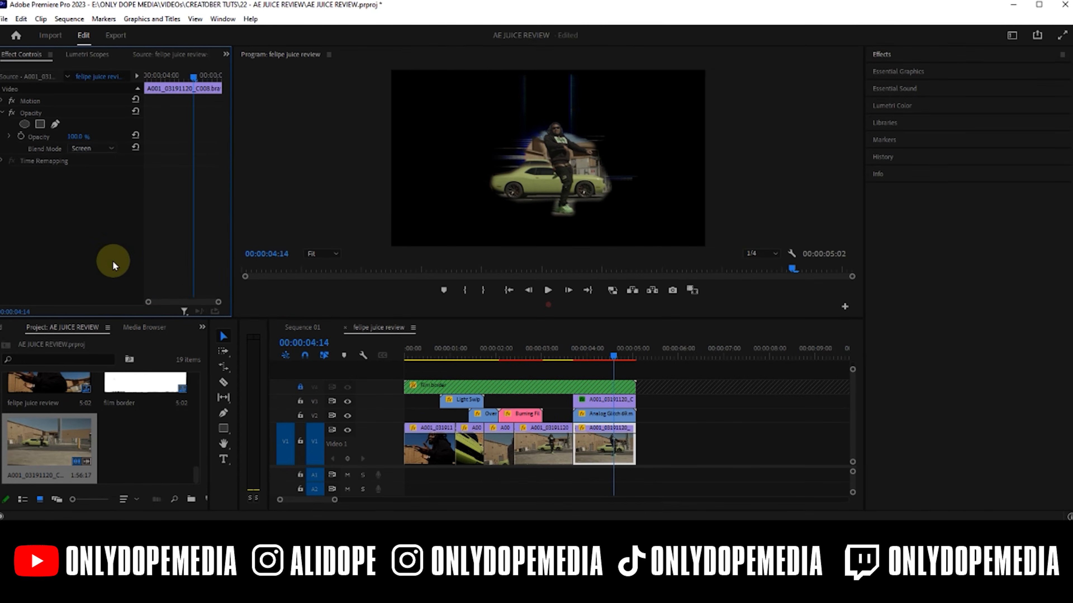
# Step: Try several blend modes on the Analog Glitch 69 clip, including Lighten, Color and Pin Light
pyautogui.click(593, 417)
pyautogui.click(80, 148)
pyautogui.click(83, 247)
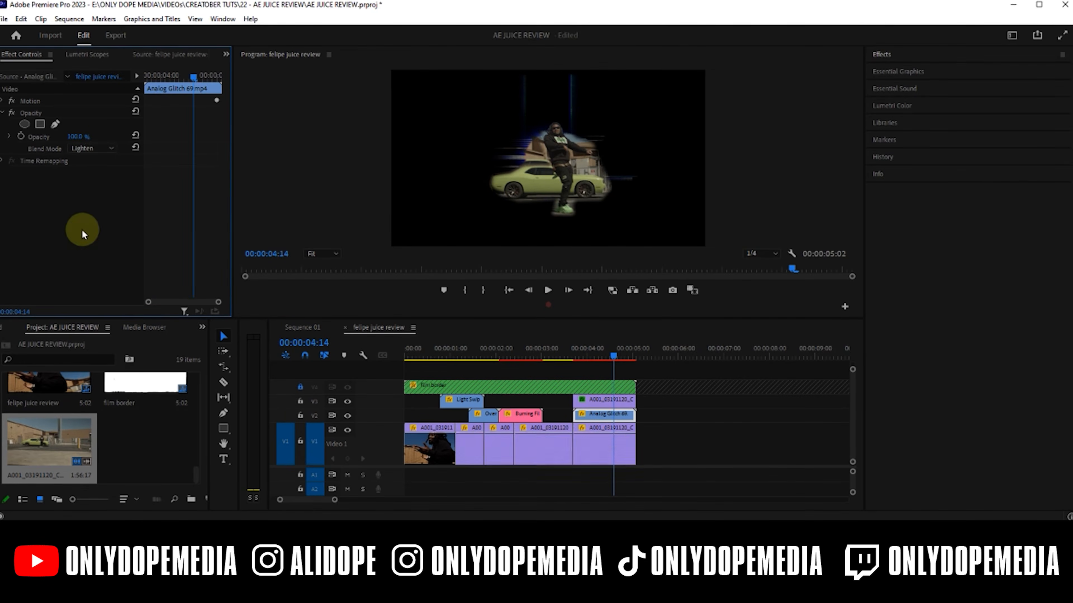
pyautogui.click(81, 147)
pyautogui.click(83, 315)
pyautogui.click(92, 149)
pyautogui.click(104, 344)
pyautogui.click(91, 148)
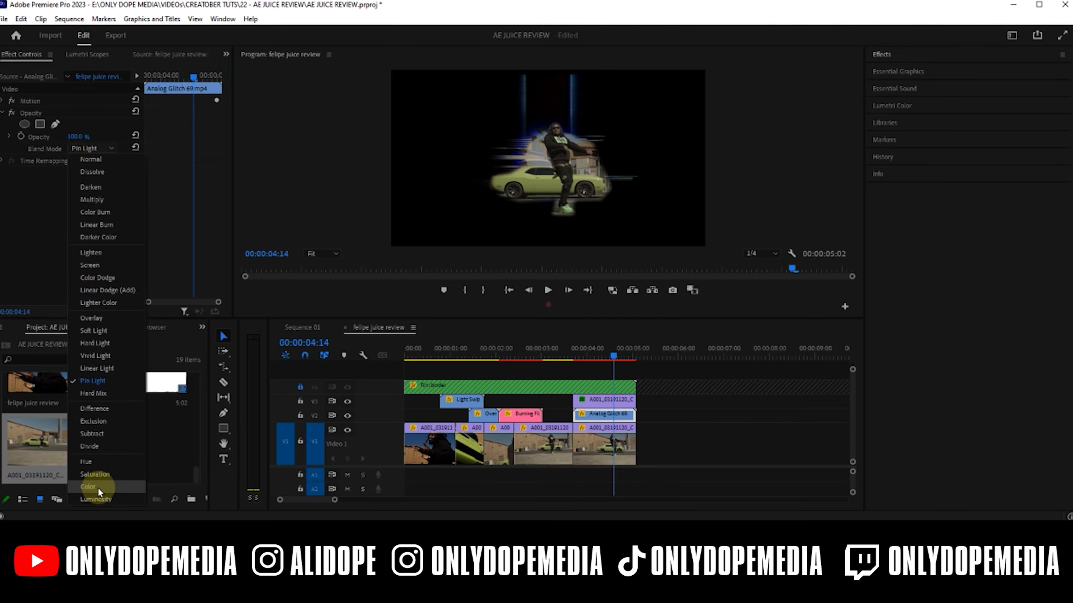
pyautogui.click(99, 487)
pyautogui.click(93, 148)
pyautogui.click(99, 365)
pyautogui.click(100, 150)
pyautogui.click(88, 375)
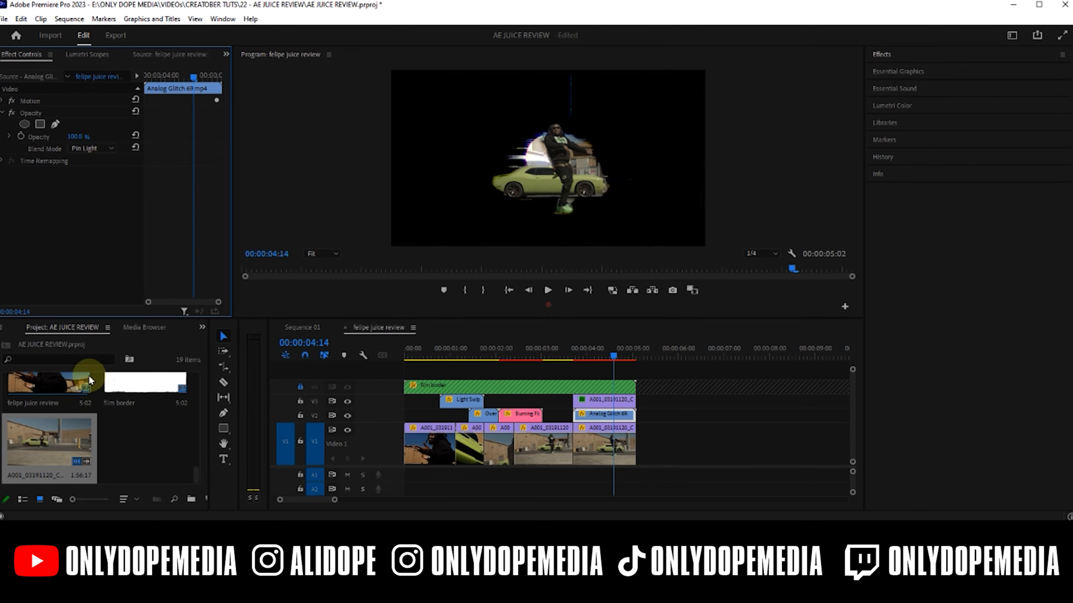
# Step: Set the Analog Glitch 69 clip's blend mode to Linear Dodge (Add), judging it at another frame of the clip
pyautogui.click(615, 353)
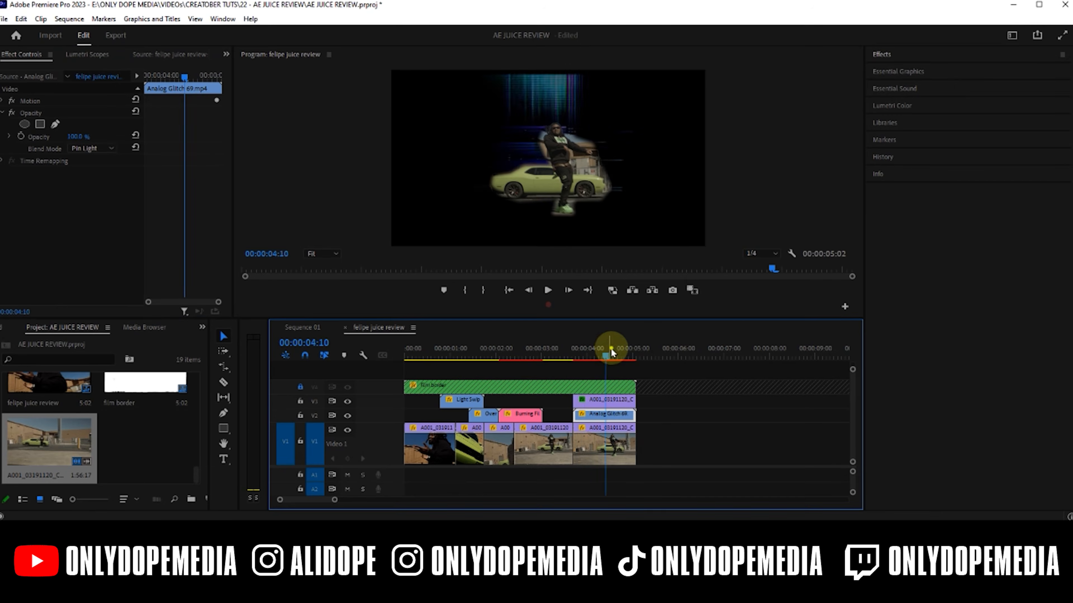
pyautogui.click(89, 148)
pyautogui.click(97, 290)
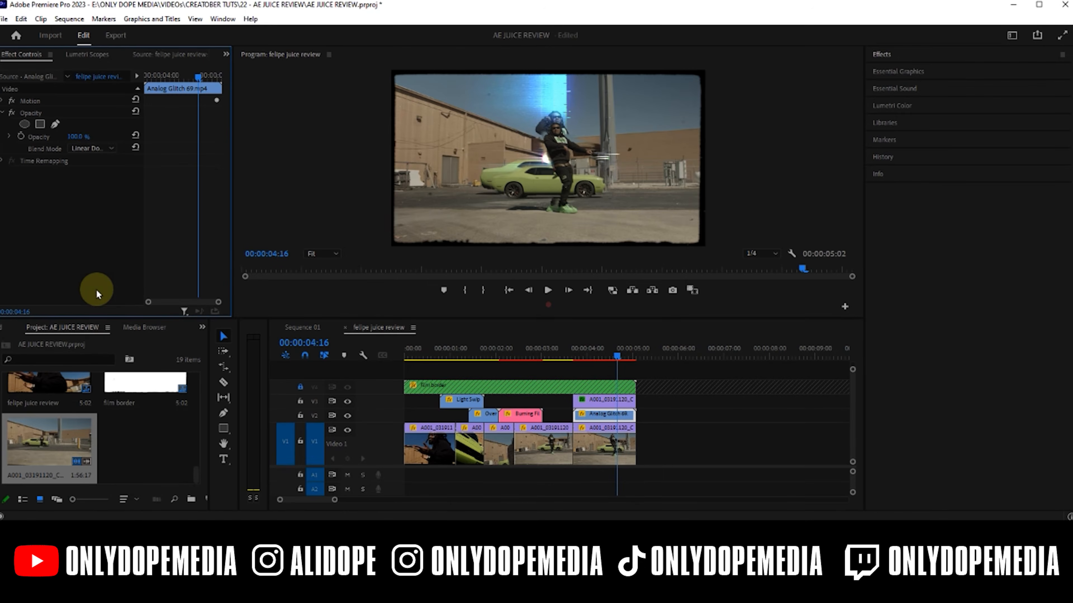
# Step: Play back the felipe juice review sequence to check the glitch behind the cutout in the final shot
pyautogui.moveTo(594, 341); pyautogui.dragTo(641, 349)
pyautogui.press('space')
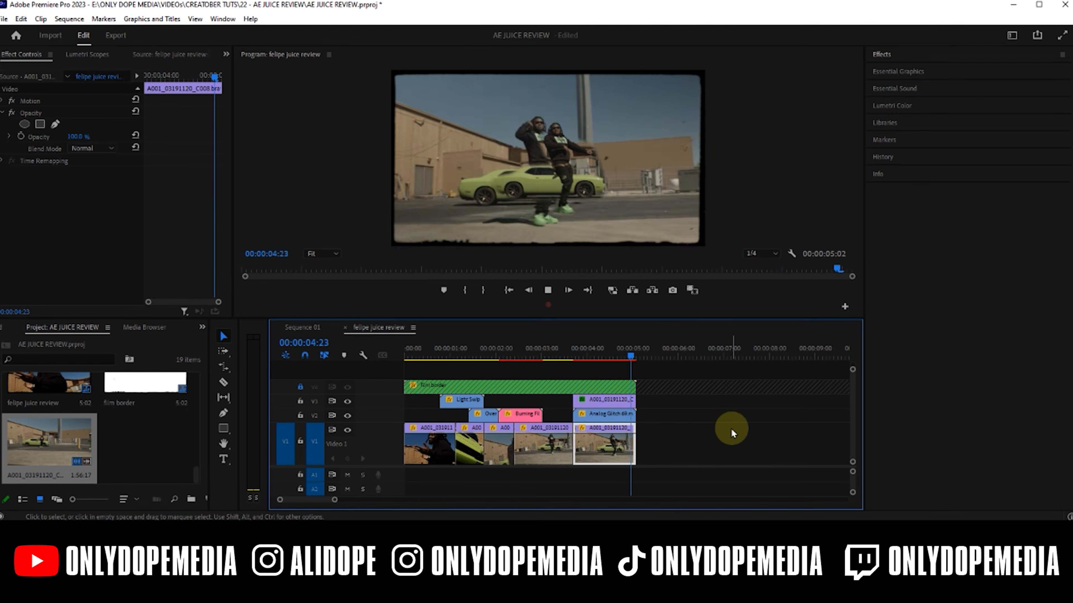
pyautogui.press('space')
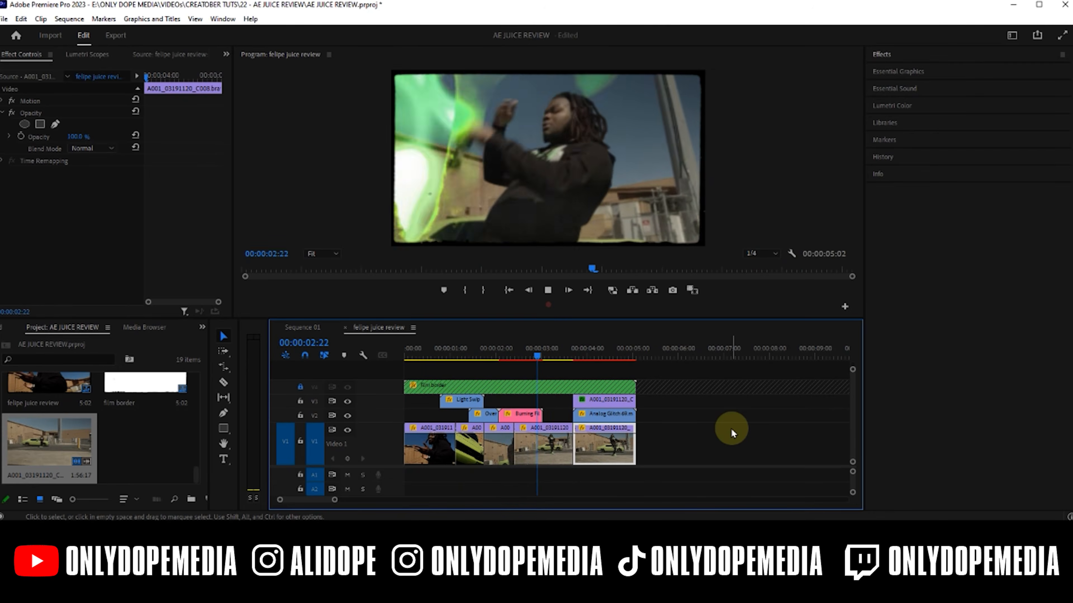
pyautogui.press('space')
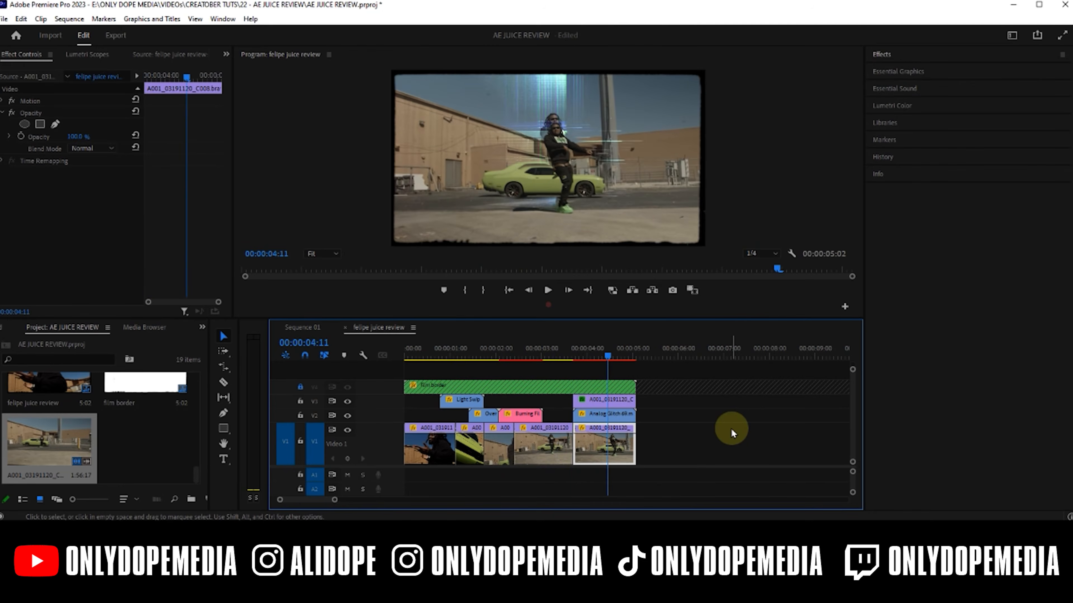
# Step: Add Position keyframes to the V3 cutout clip at 00:00:04:11 and near its end, and ease them with temporal interpolation
pyautogui.click(610, 401)
pyautogui.click(3, 113)
pyautogui.click(2, 101)
pyautogui.click(21, 112)
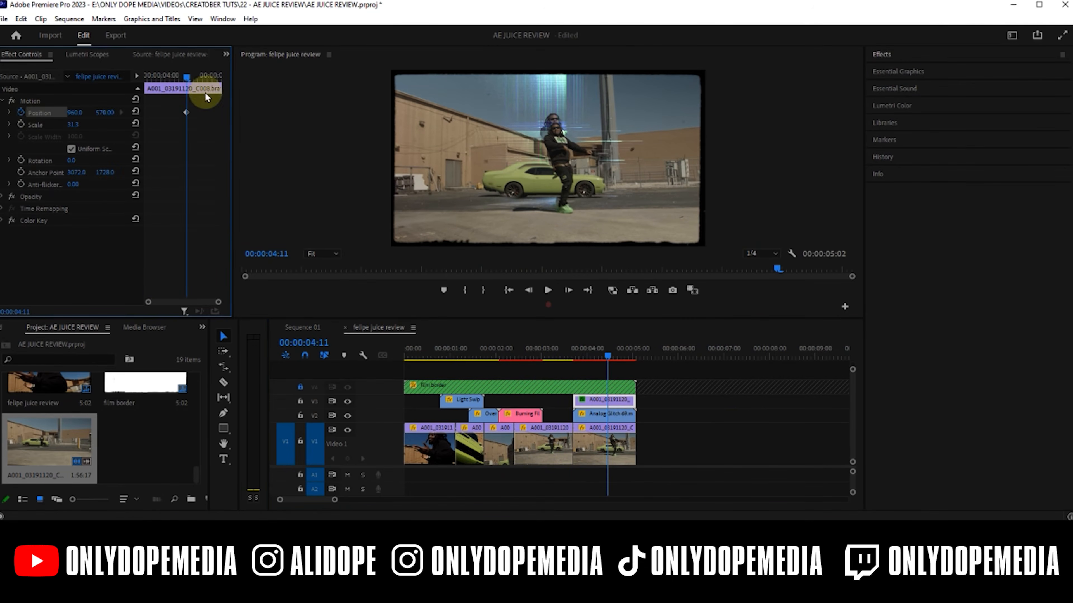
pyautogui.click(210, 95)
pyautogui.rightClick(210, 112)
pyautogui.moveTo(271, 207)
pyautogui.click(357, 220)
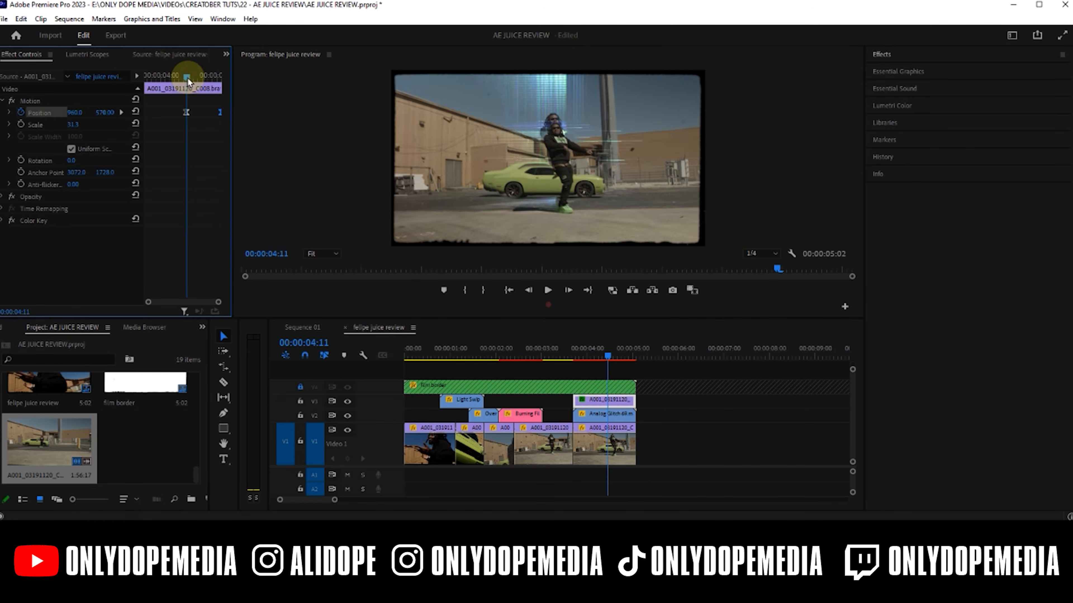
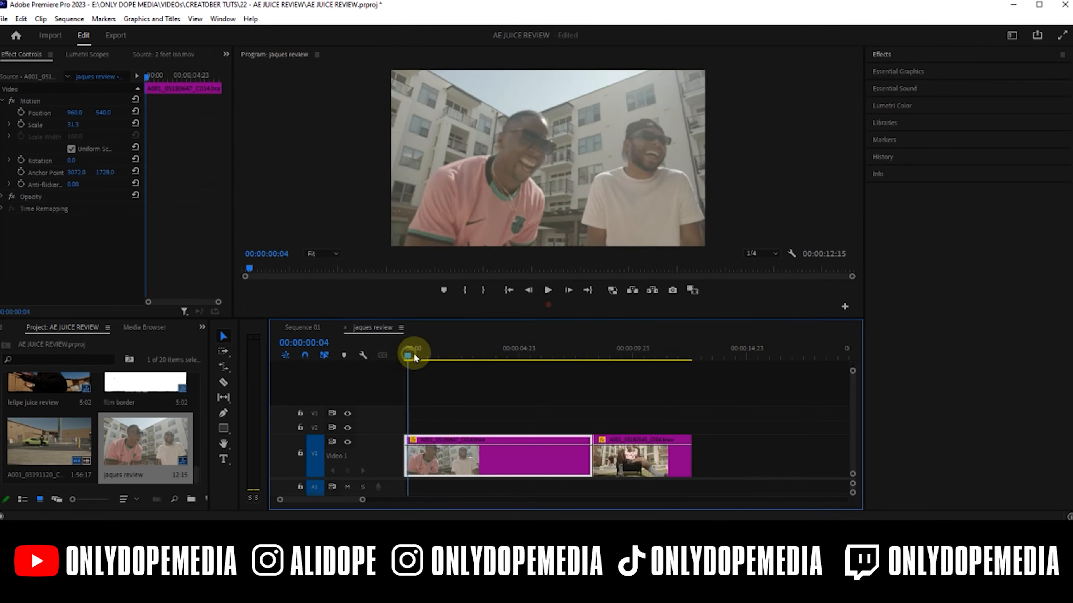
# Step: Scrub through the two clips in the jaques review sequence and look through the AEJuice packs to the VHS pack preview
pyautogui.moveTo(568, 347); pyautogui.dragTo(595, 345)
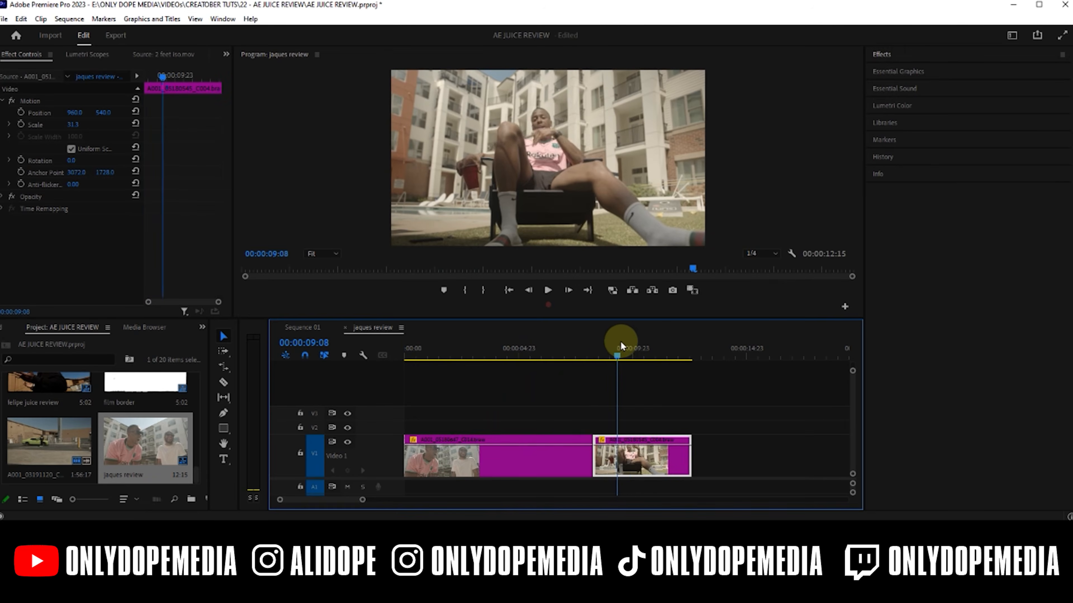
pyautogui.moveTo(693, 350); pyautogui.dragTo(479, 362)
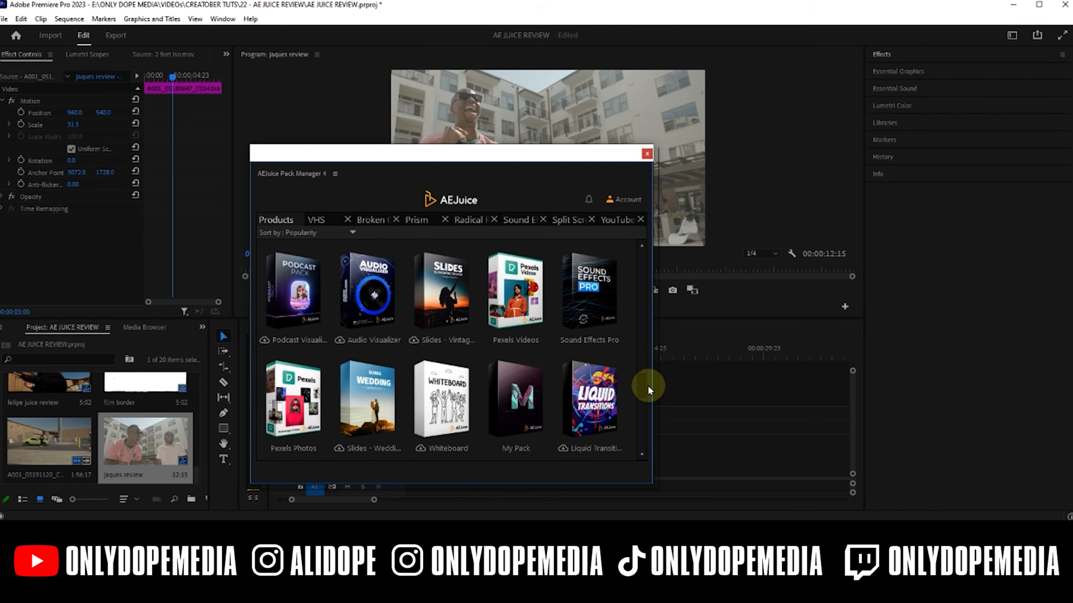
pyautogui.moveTo(649, 384); pyautogui.dragTo(637, 318)
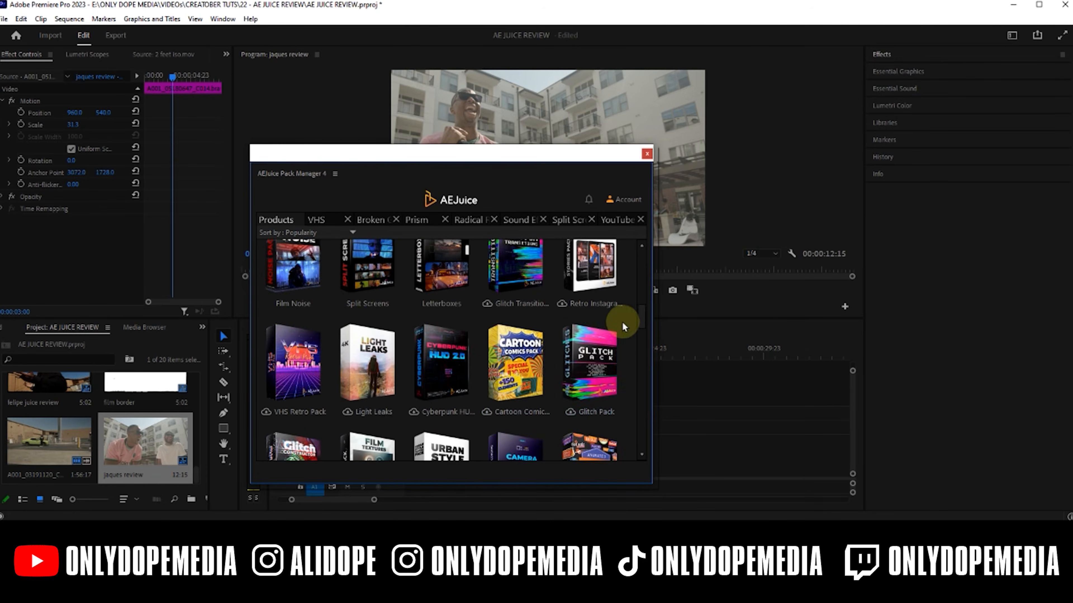
pyautogui.scroll(1, 453, 342)
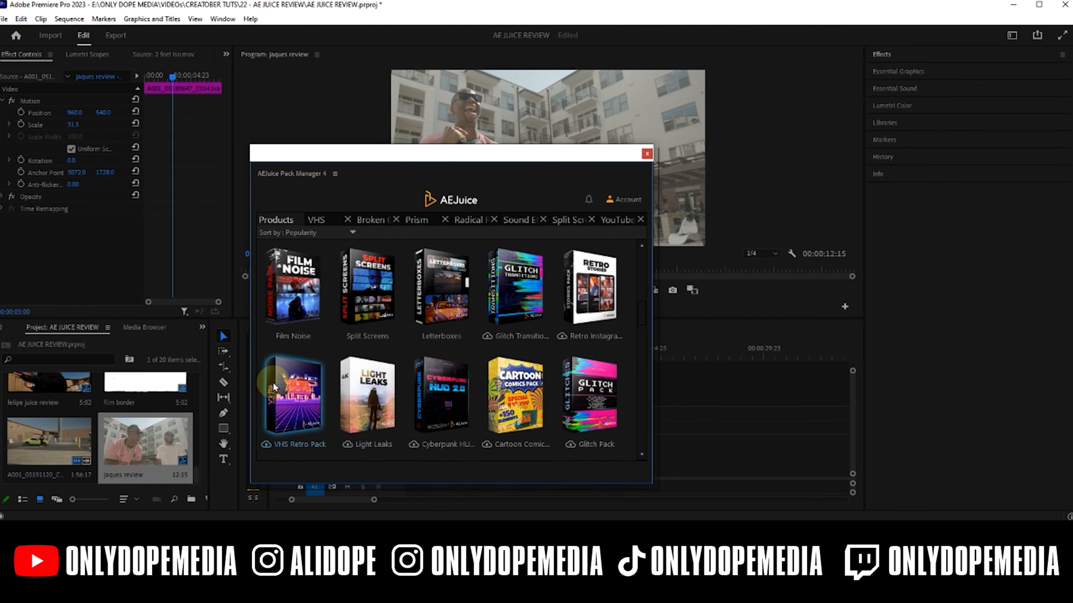
pyautogui.scroll(5, 275, 381)
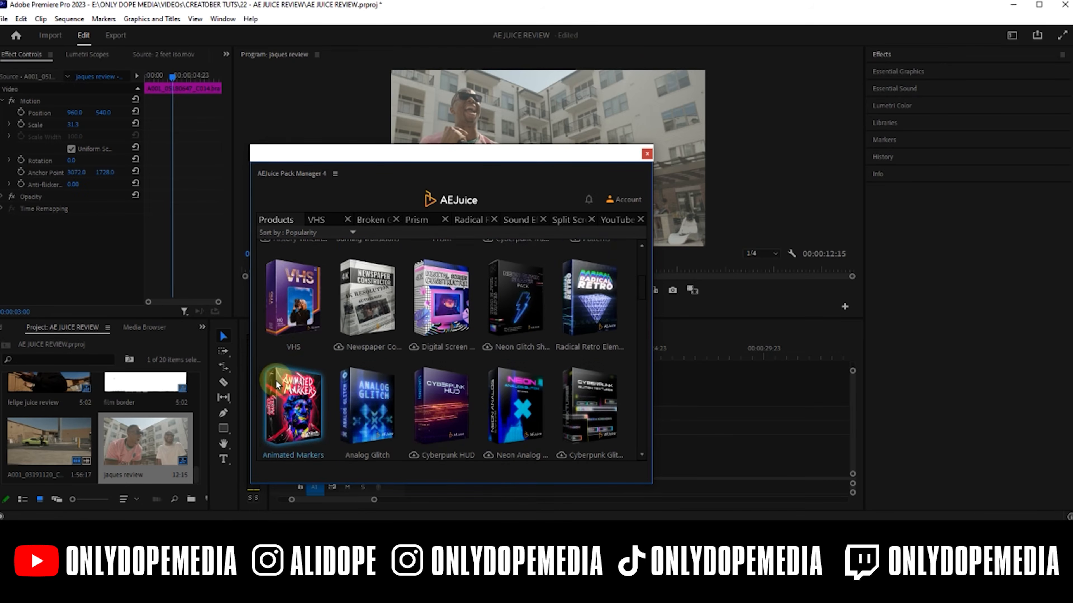
pyautogui.scroll(2, 287, 379)
pyautogui.moveTo(300, 373)
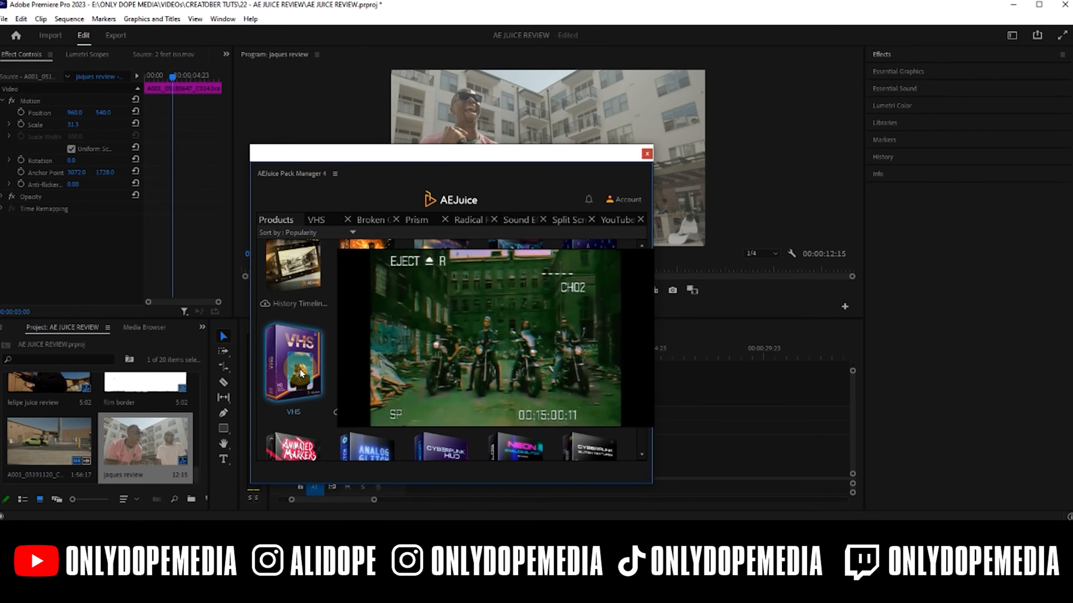
# Step: Add Text Title 10 from the VHS pack to V2 and align it with the start of the sequence
pyautogui.click(316, 216)
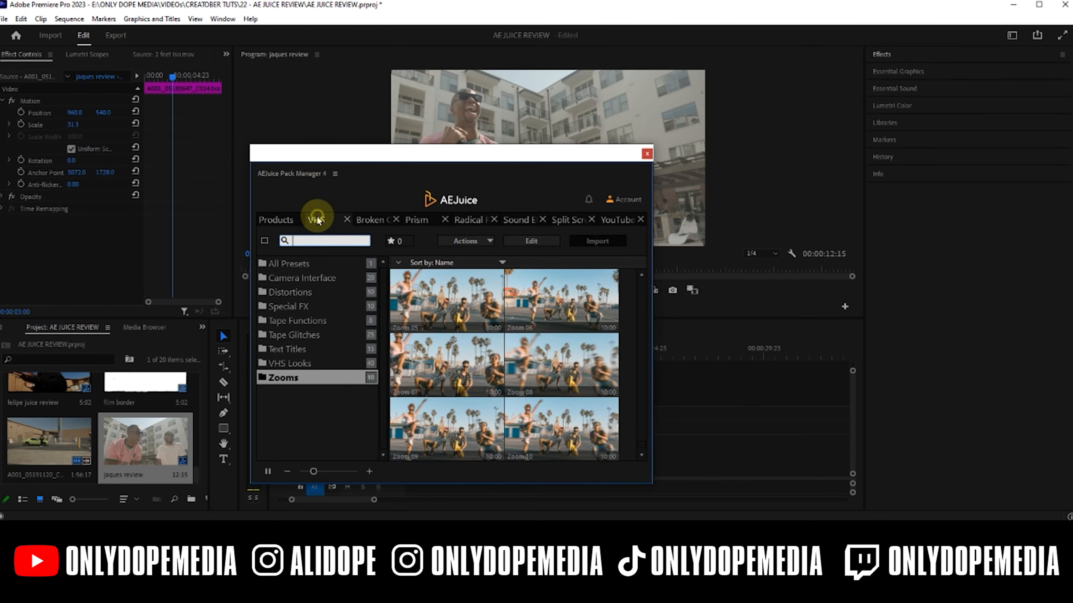
pyautogui.click(312, 264)
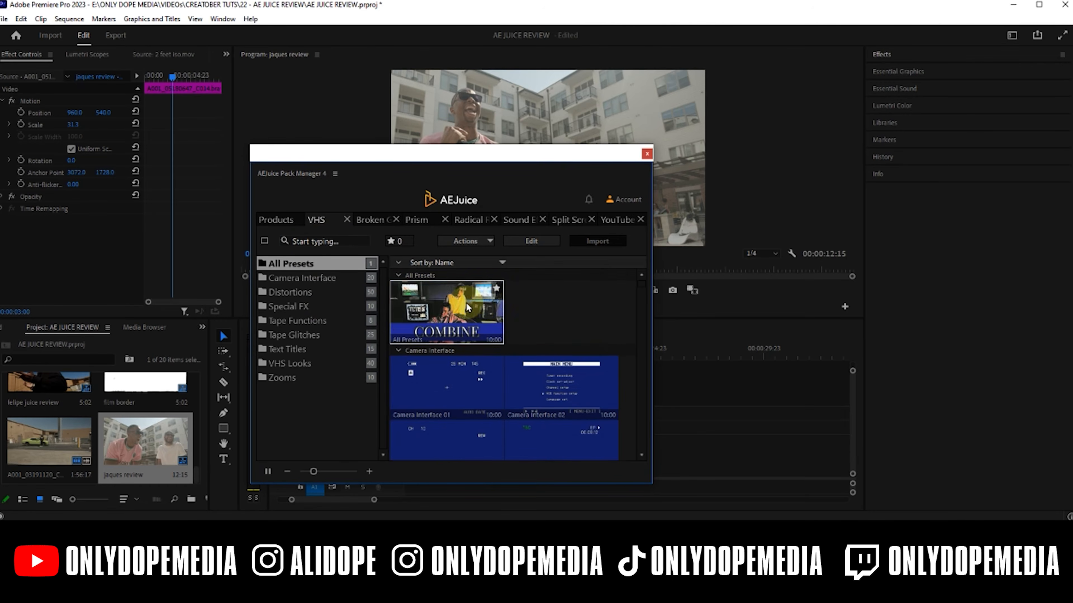
pyautogui.scroll(-5, 581, 319)
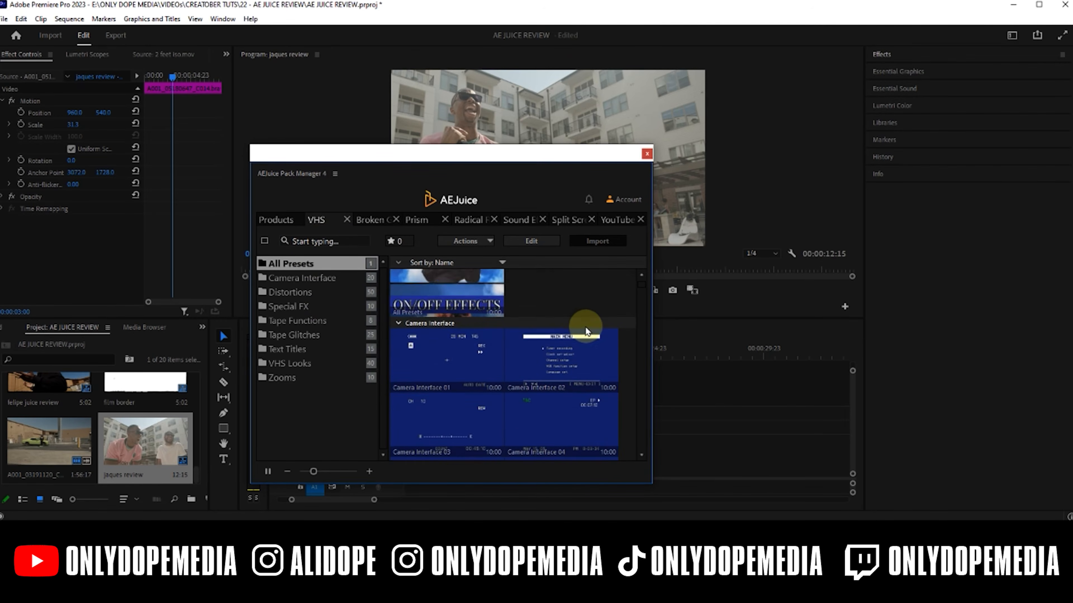
pyautogui.moveTo(639, 297); pyautogui.dragTo(633, 394)
pyautogui.moveTo(561, 360); pyautogui.dragTo(667, 408)
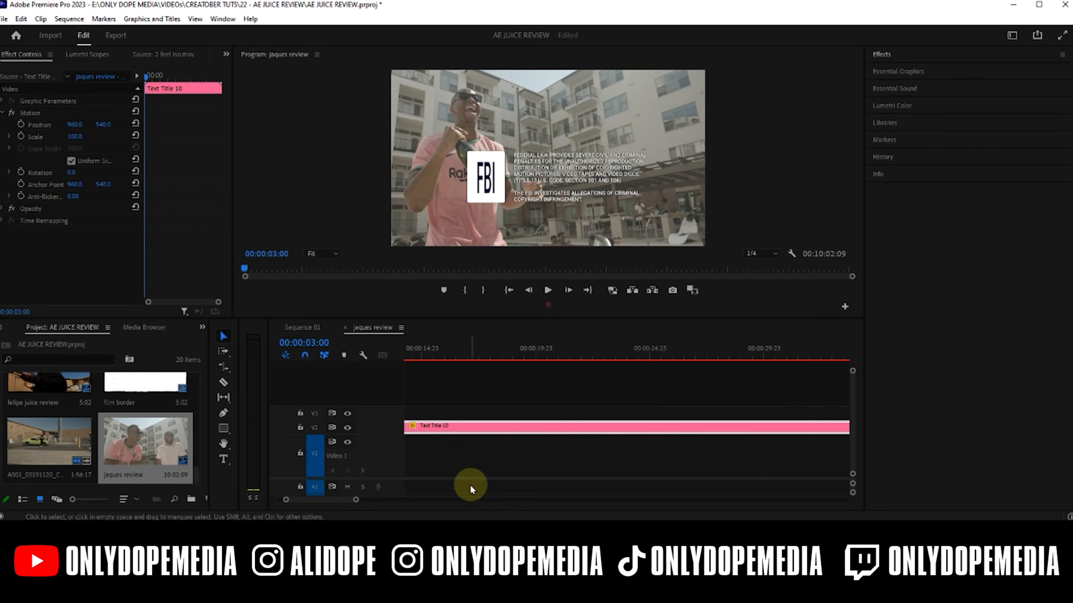
pyautogui.hscroll(-5, 459, 451)
pyautogui.moveTo(496, 428); pyautogui.dragTo(419, 427)
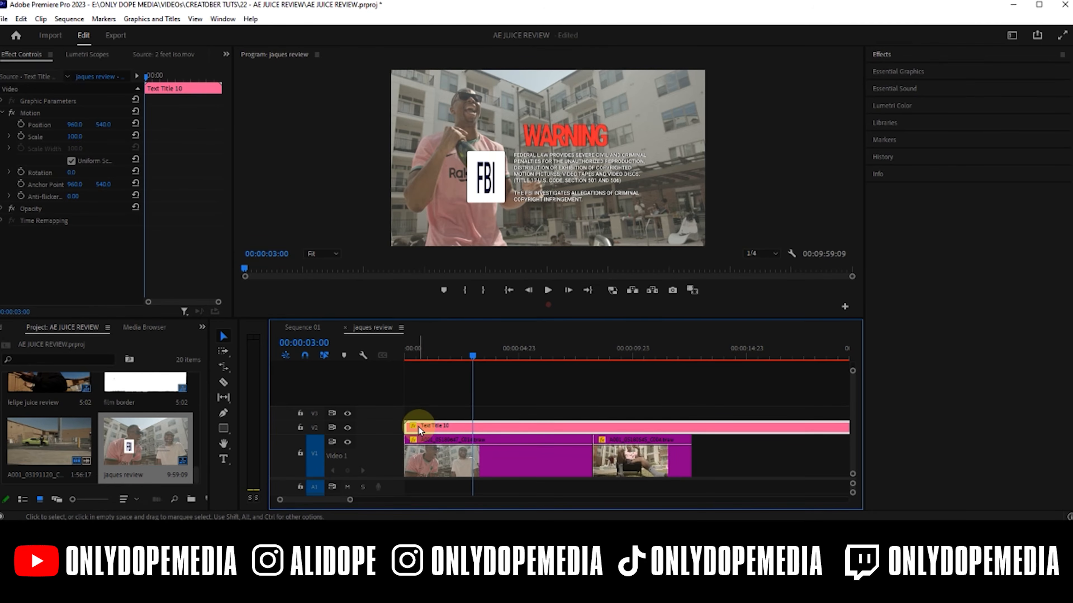
# Step: Shift both V1 footage clips later in the timeline to leave room for the FBI warning title at the start
pyautogui.moveTo(704, 465); pyautogui.dragTo(543, 462)
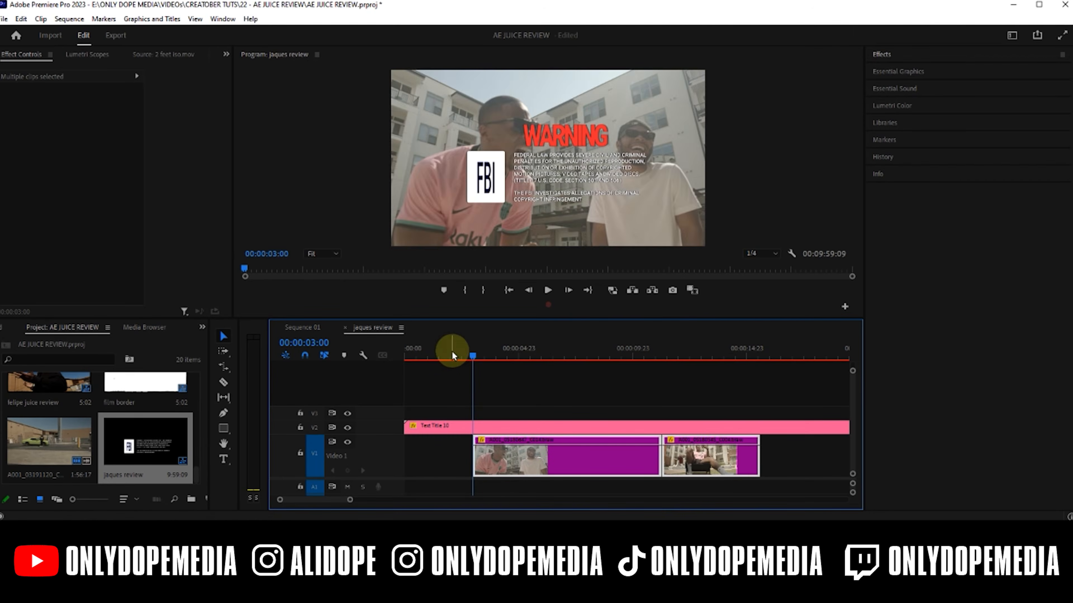
pyautogui.click(402, 354)
pyautogui.moveTo(399, 356); pyautogui.dragTo(503, 354)
pyautogui.moveTo(616, 461); pyautogui.dragTo(672, 461)
pyautogui.moveTo(456, 357)
pyautogui.mouseDown()
pyautogui.moveTo(407, 359)
pyautogui.moveTo(436, 359)
pyautogui.mouseUp()
# Step: Shorten Text Title 10 on V2 so it ends where the V1 footage begins
pyautogui.press('-')
pyautogui.press('-')
pyautogui.press('-')
pyautogui.press('-')
pyautogui.press('-')
pyautogui.press('-')
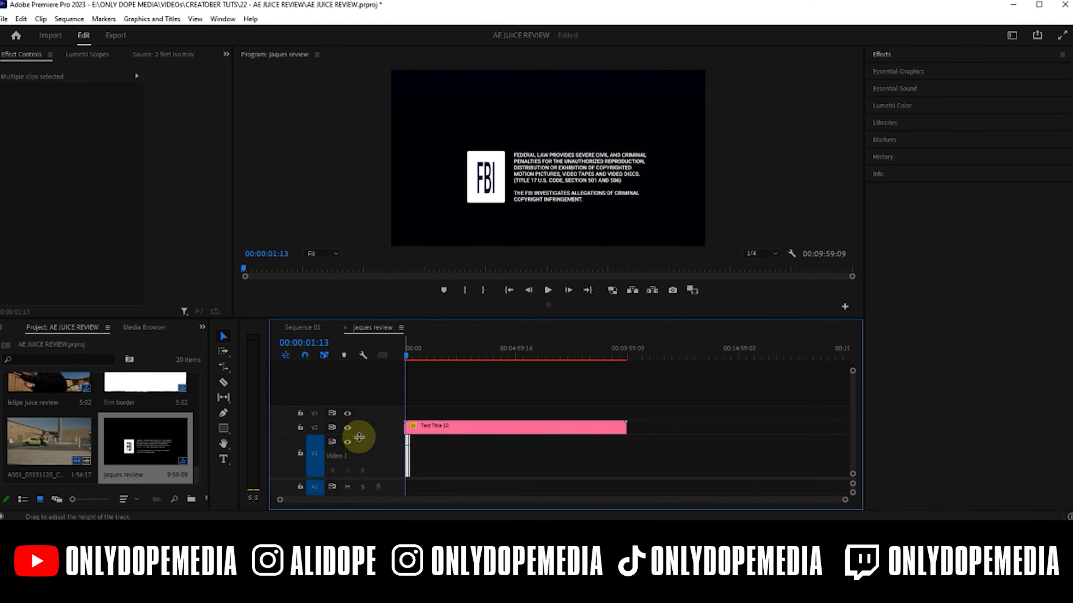
pyautogui.moveTo(415, 359); pyautogui.dragTo(554, 359)
pyautogui.moveTo(624, 427); pyautogui.dragTo(410, 435)
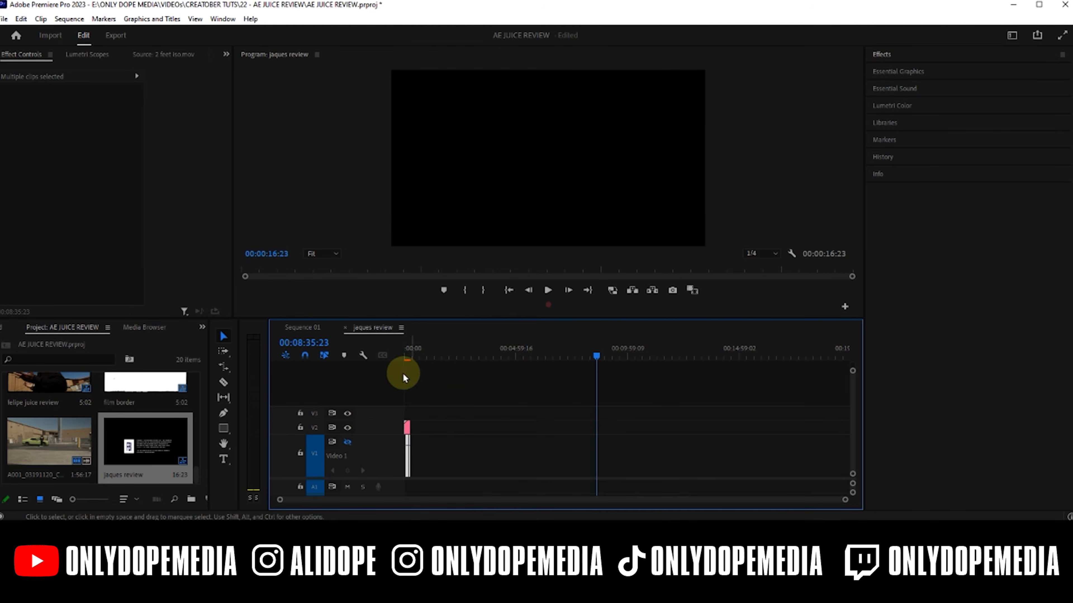
pyautogui.press('=')
pyautogui.press('=')
pyautogui.press('=')
pyautogui.press('=')
pyautogui.press('=')
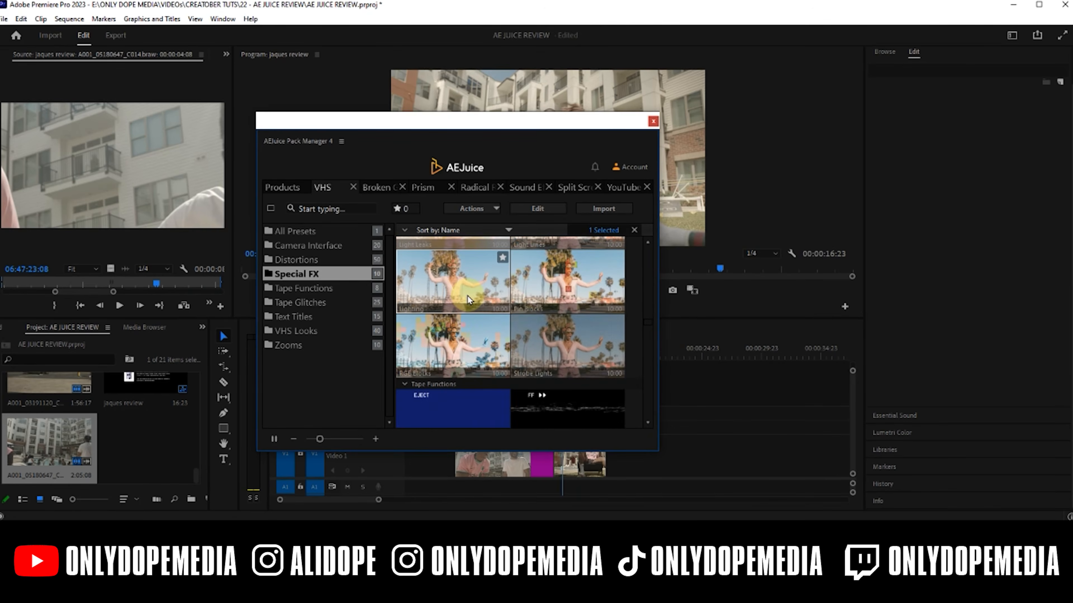
# Step: Choose Camera Interface 15 from the VHS pack's Camera Interface category and place it on V3, starting with the first footage clip
pyautogui.scroll(2, 425, 287)
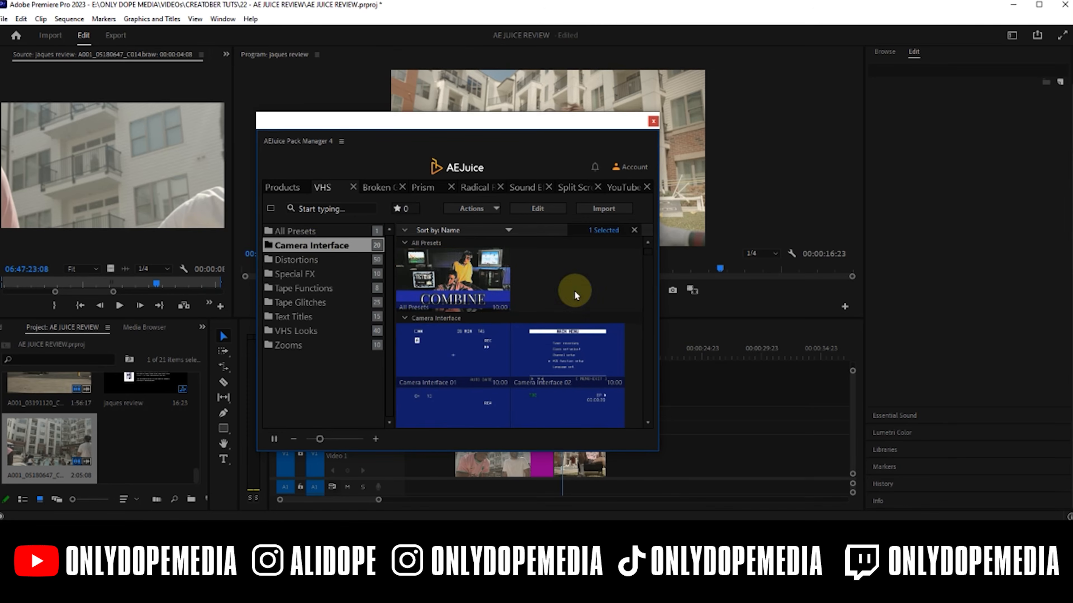
pyautogui.scroll(-3, 602, 295)
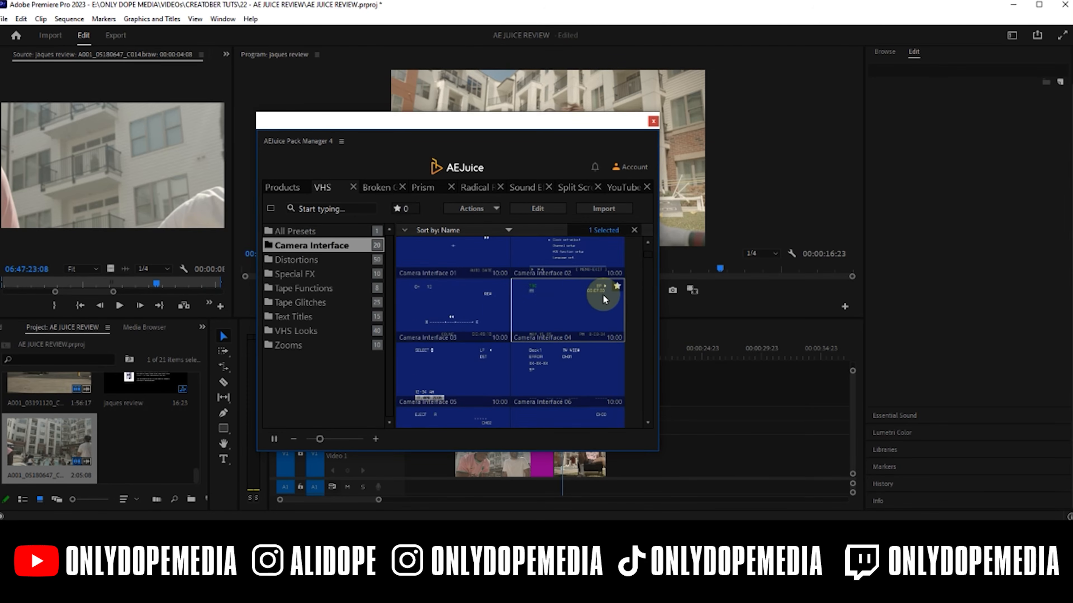
pyautogui.scroll(-1, 603, 296)
pyautogui.scroll(-4, 602, 294)
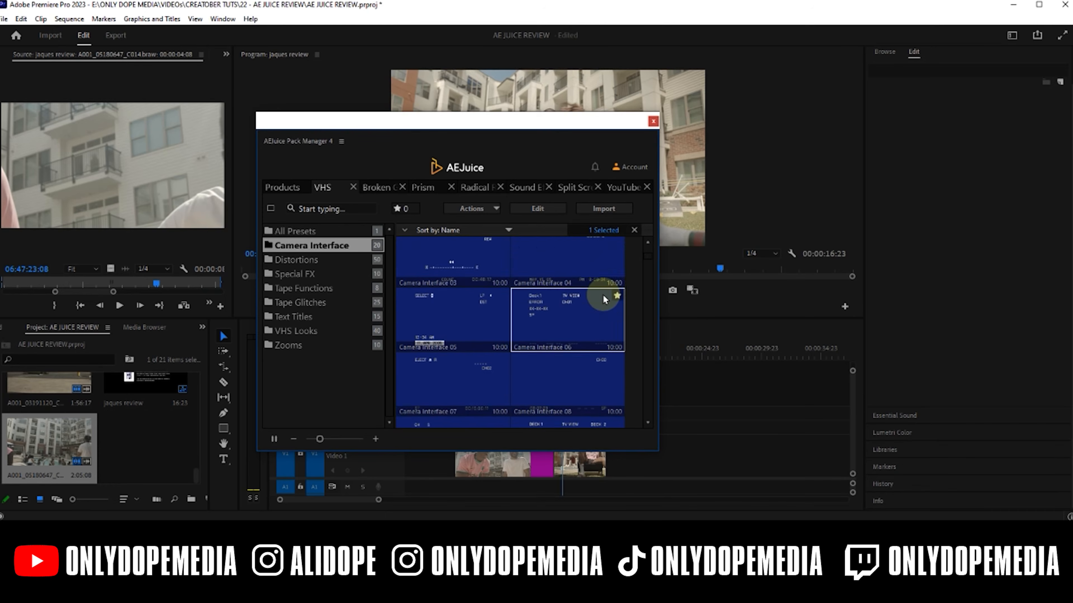
pyautogui.scroll(-6, 601, 294)
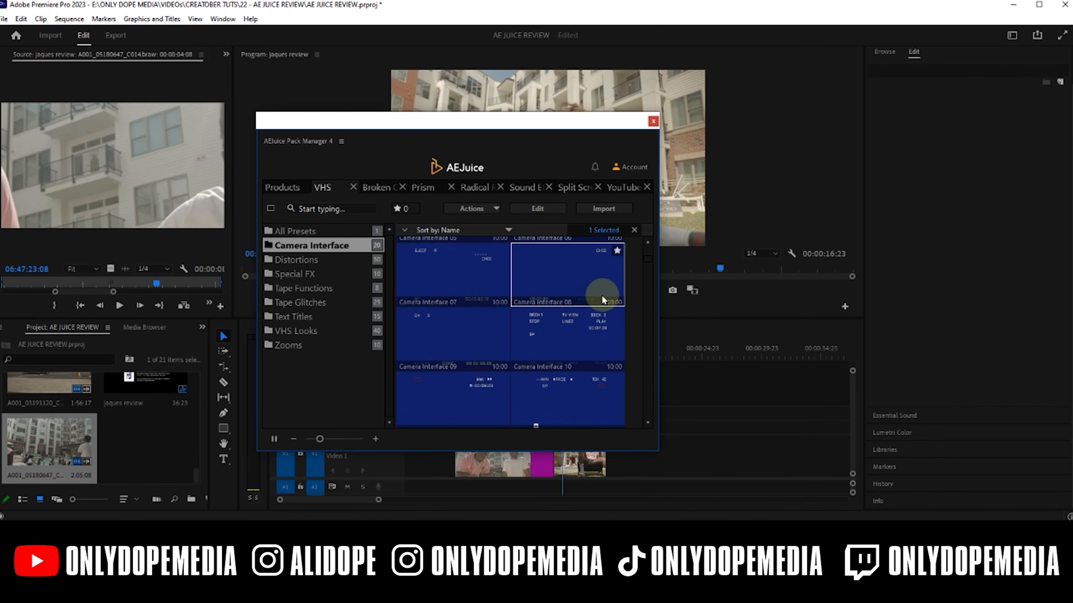
pyautogui.scroll(-5, 602, 294)
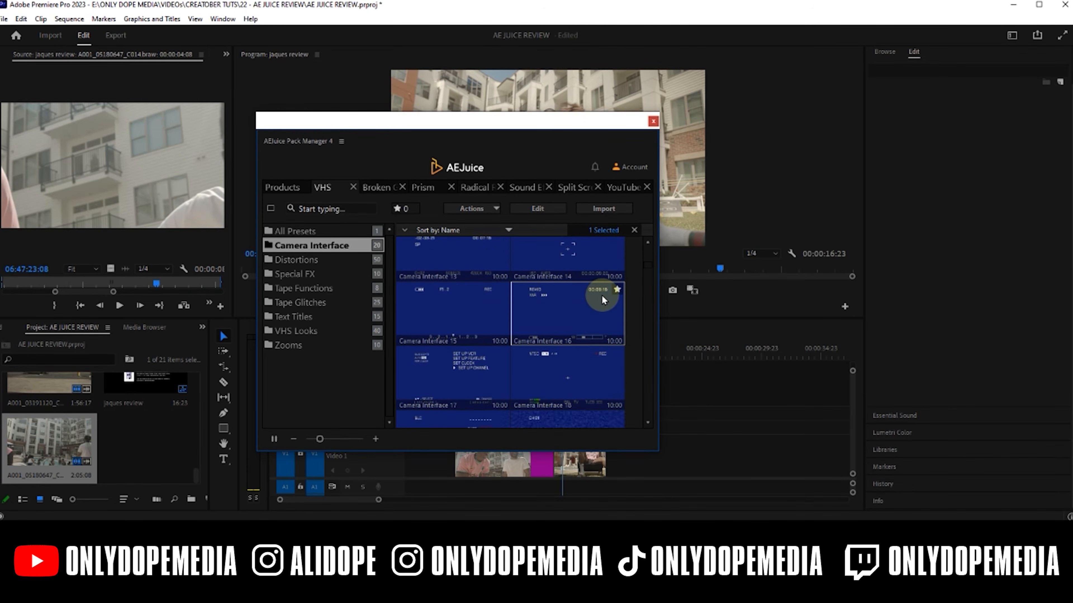
pyautogui.scroll(3, 602, 294)
pyautogui.moveTo(437, 301); pyautogui.dragTo(499, 412)
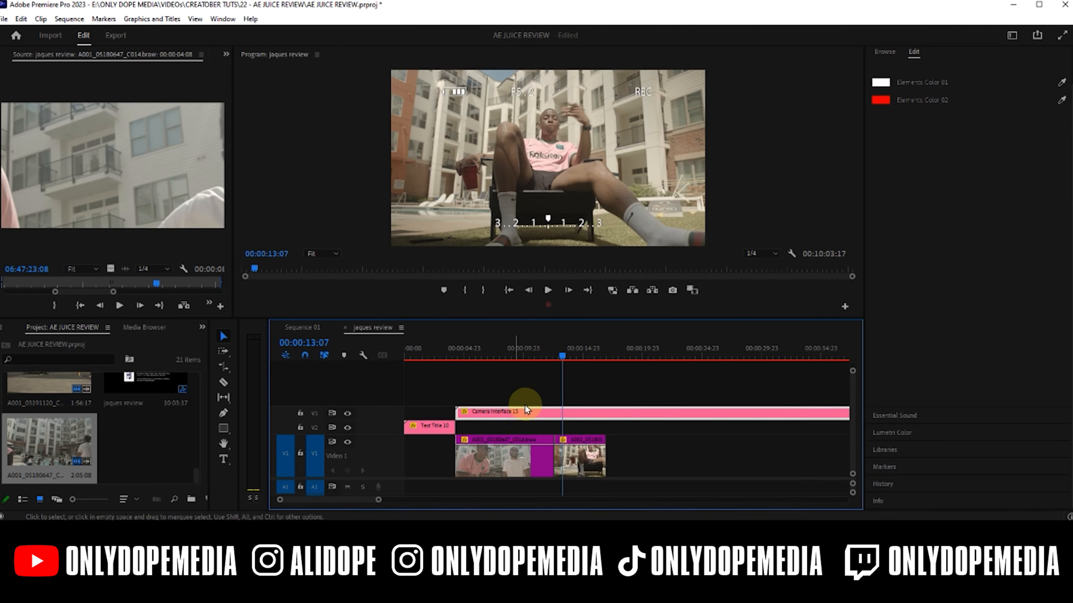
# Step: Cut Camera Interface 15 at 00:00:16:22, delete the part beyond the footage, and scrub through the overlaid shots
pyautogui.moveTo(600, 356); pyautogui.dragTo(606, 361)
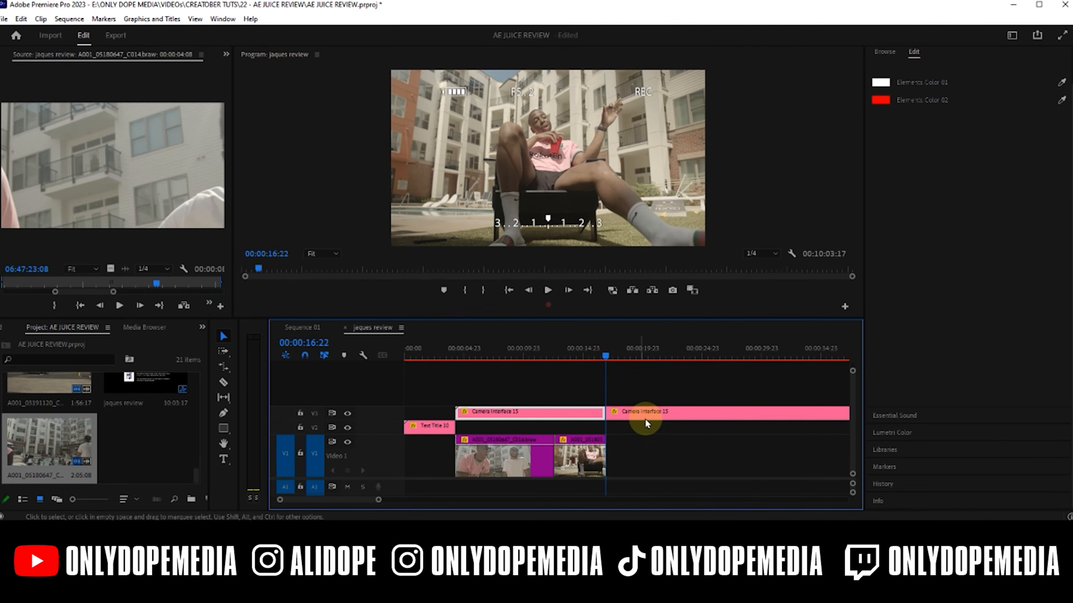
pyautogui.press('Delete')
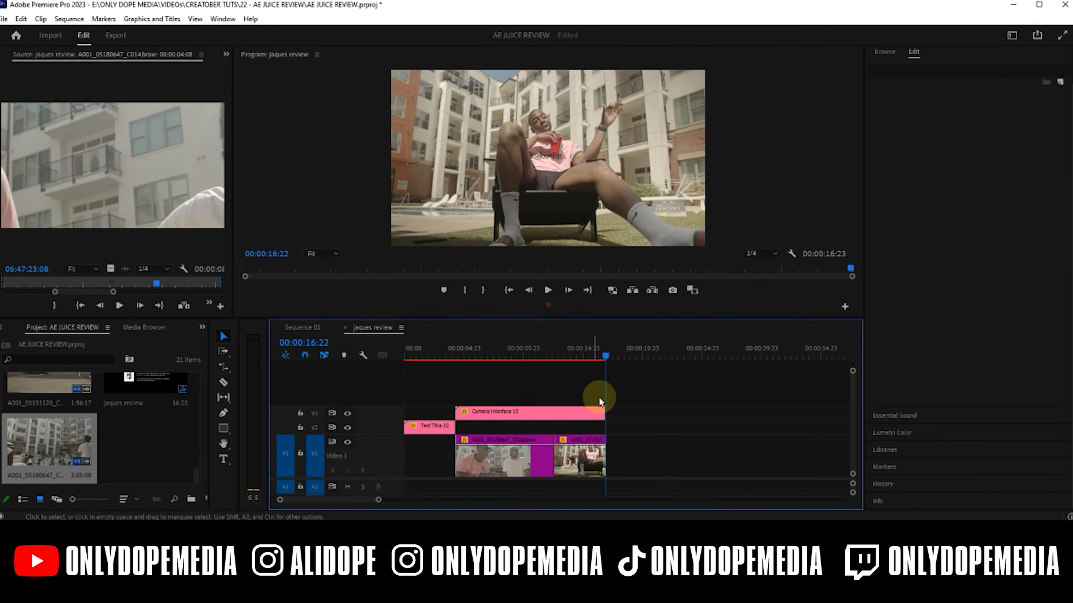
pyautogui.moveTo(454, 355); pyautogui.dragTo(524, 390)
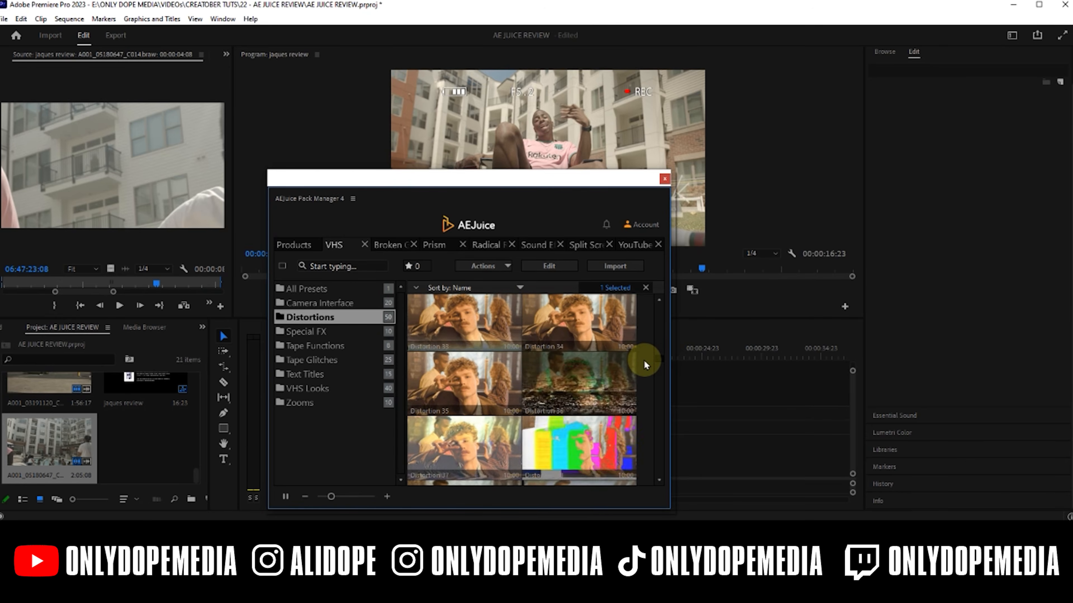
# Step: Choose Distortion 11 from the VHS pack's Distortions category and place it on V2, starting with the first footage clip
pyautogui.scroll(-2, 643, 361)
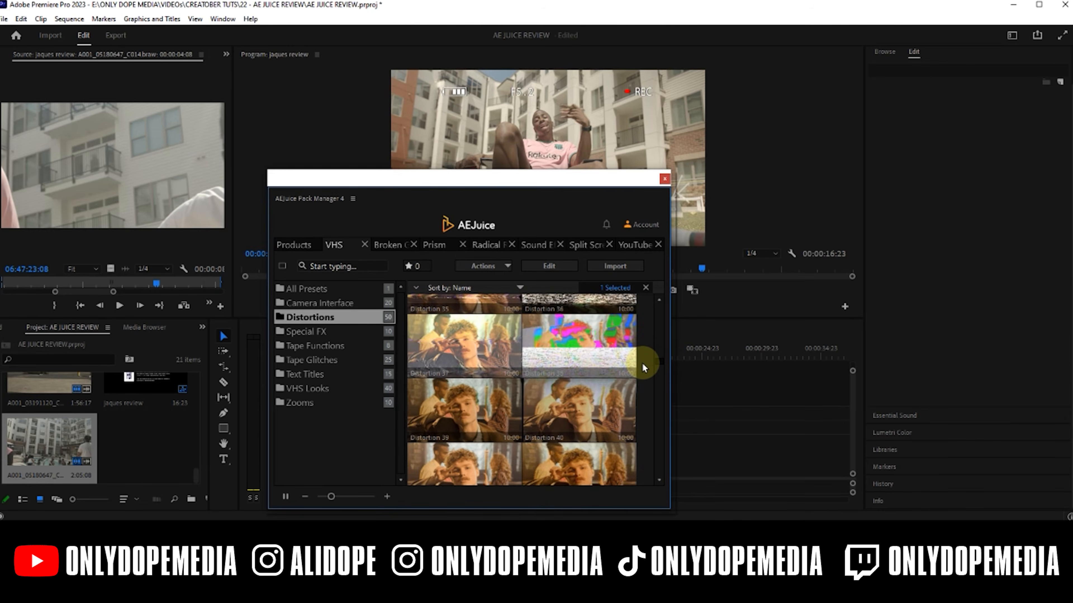
pyautogui.scroll(-1, 642, 362)
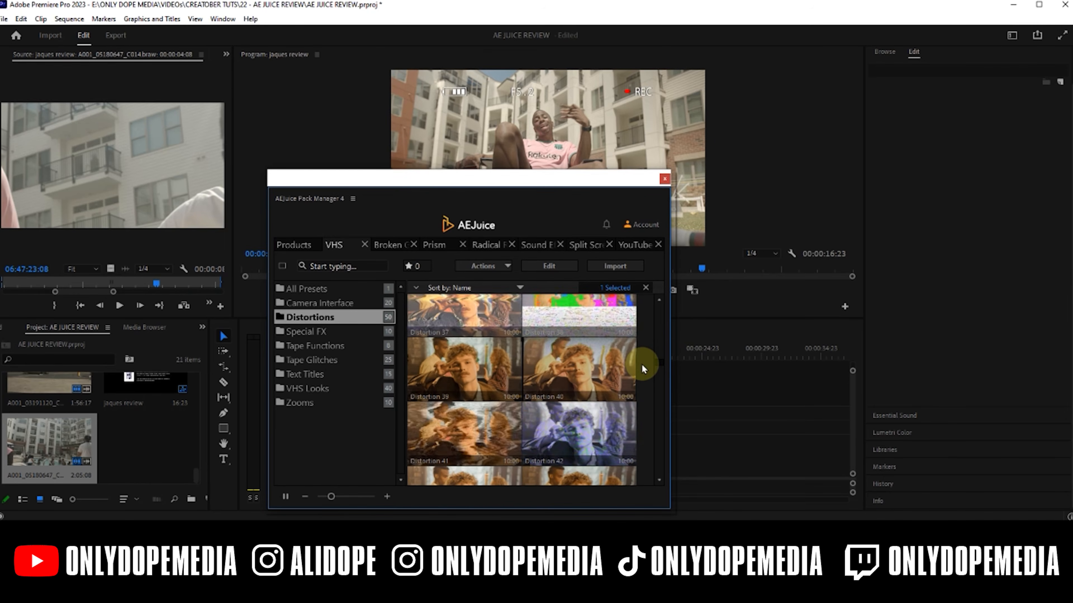
pyautogui.scroll(-1, 641, 366)
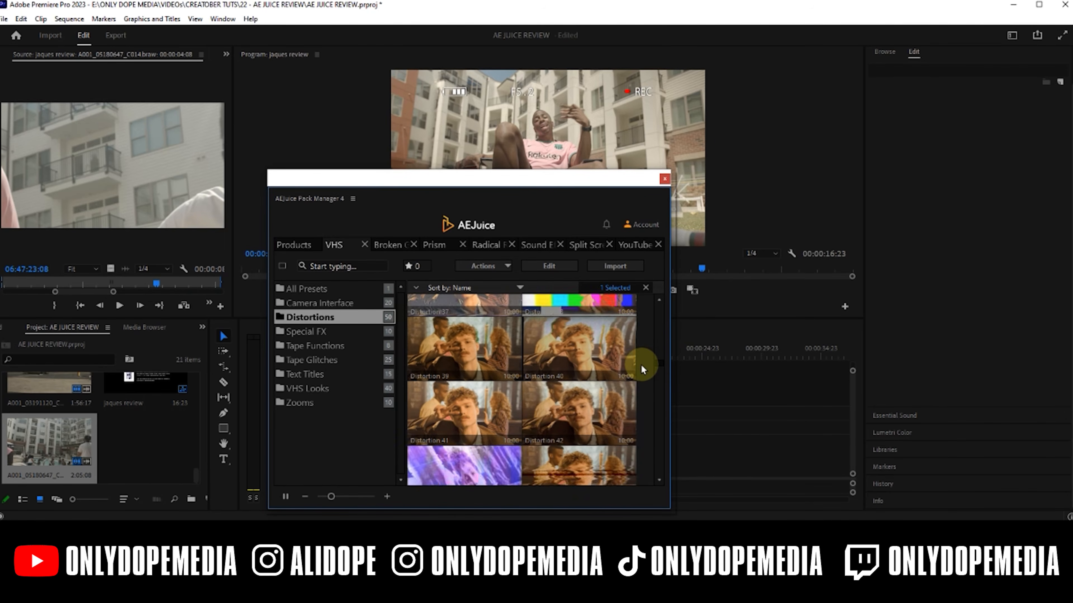
pyautogui.scroll(-1, 640, 364)
pyautogui.scroll(-1, 640, 365)
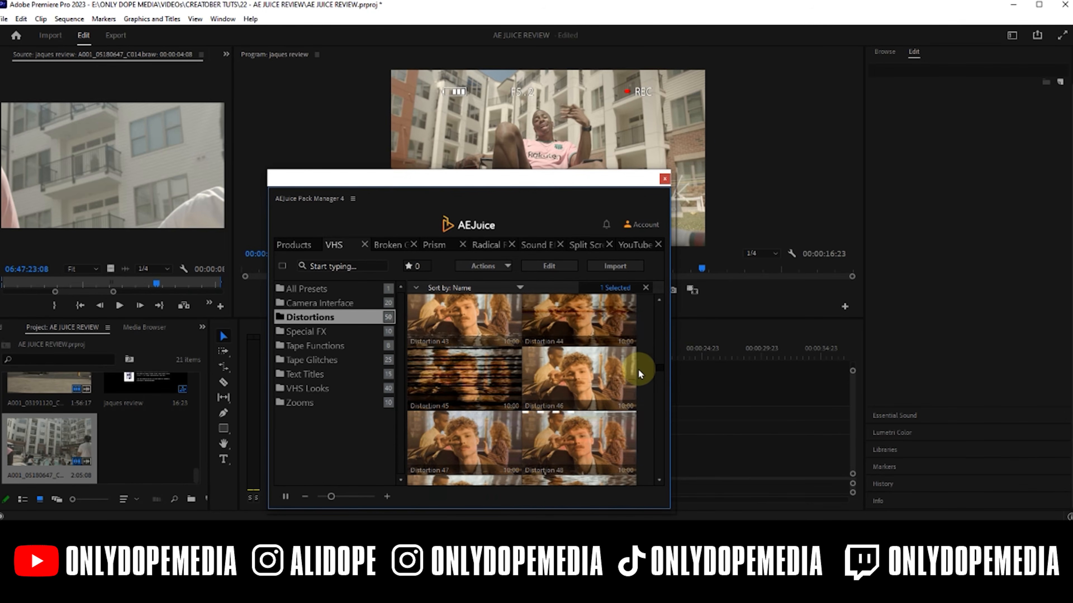
pyautogui.scroll(-1, 638, 369)
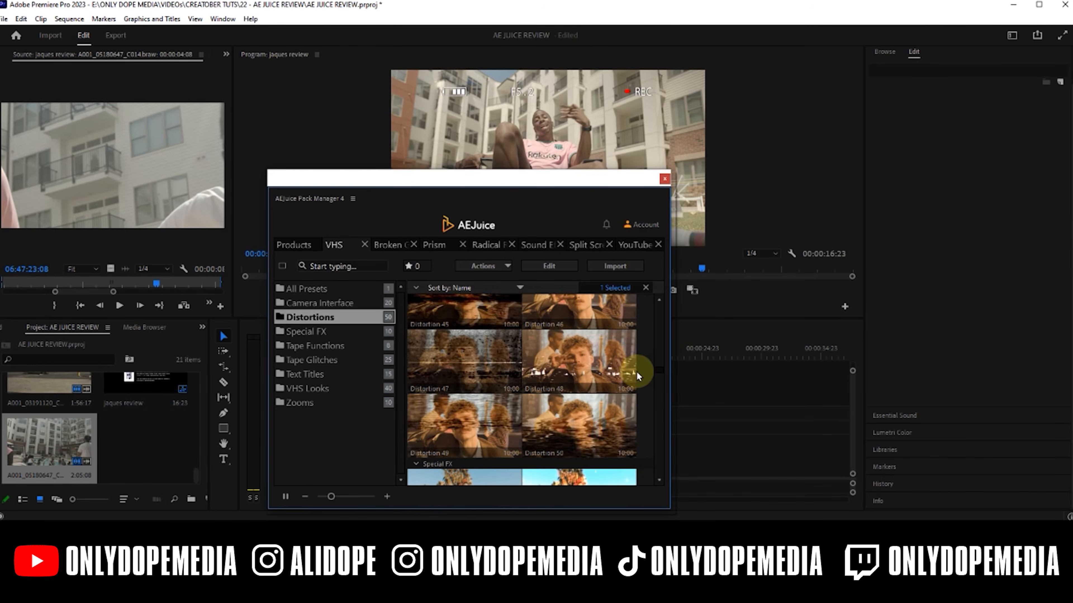
pyautogui.scroll(1, 635, 369)
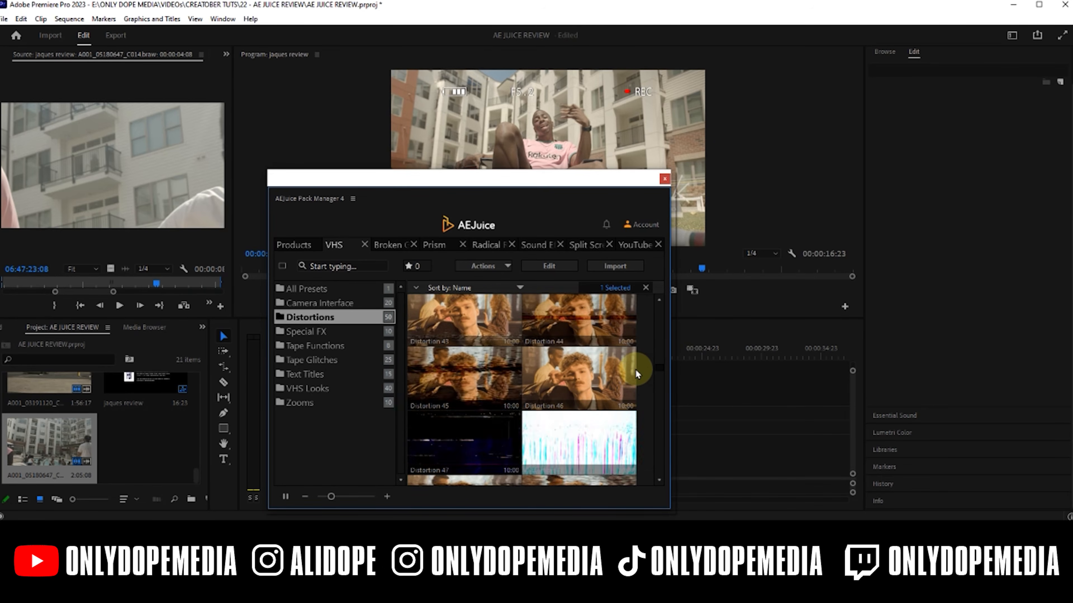
pyautogui.scroll(1, 636, 367)
pyautogui.scroll(1, 635, 366)
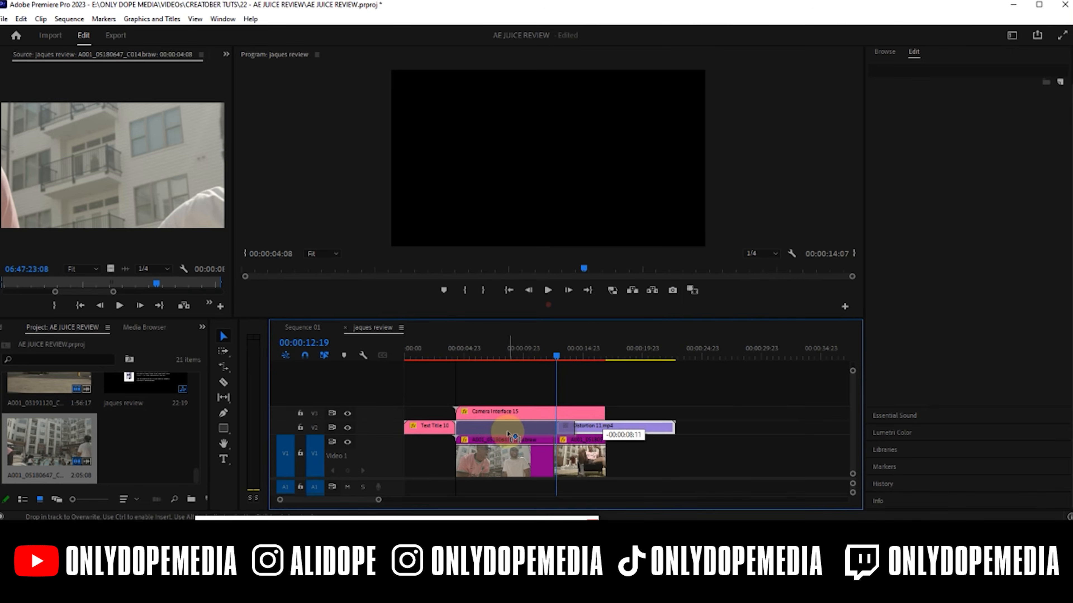
pyautogui.moveTo(487, 353)
pyautogui.mouseDown()
pyautogui.moveTo(479, 356)
pyautogui.moveTo(504, 364)
pyautogui.moveTo(502, 355)
pyautogui.moveTo(528, 347)
pyautogui.moveTo(491, 350)
pyautogui.mouseUp()
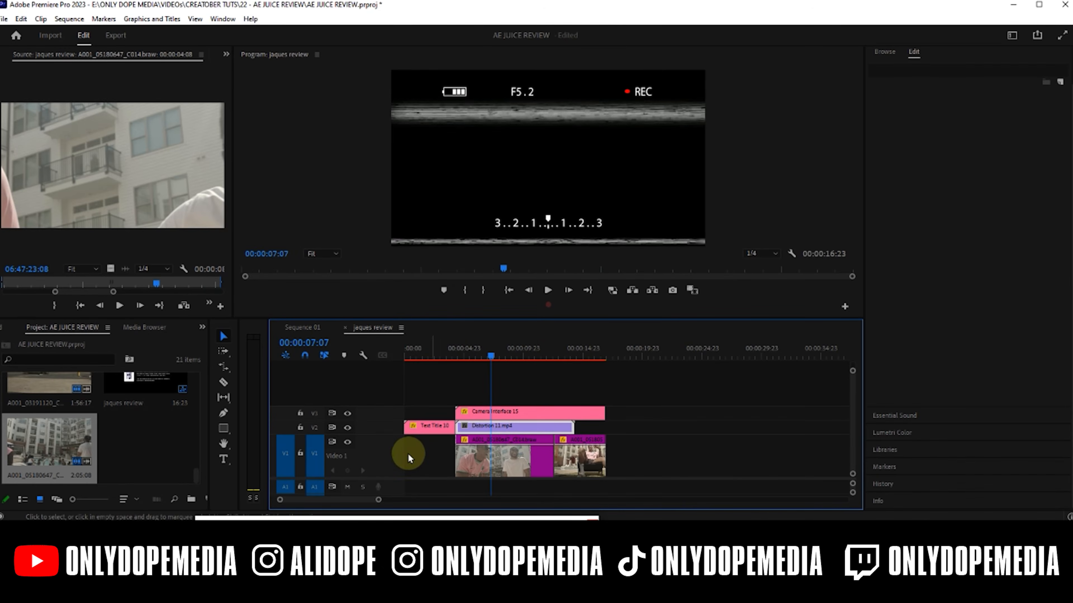
# Step: Collapse the V1 track and add an empty video track between the footage and Distortion 11
pyautogui.doubleClick(393, 452)
pyautogui.rightClick(394, 466)
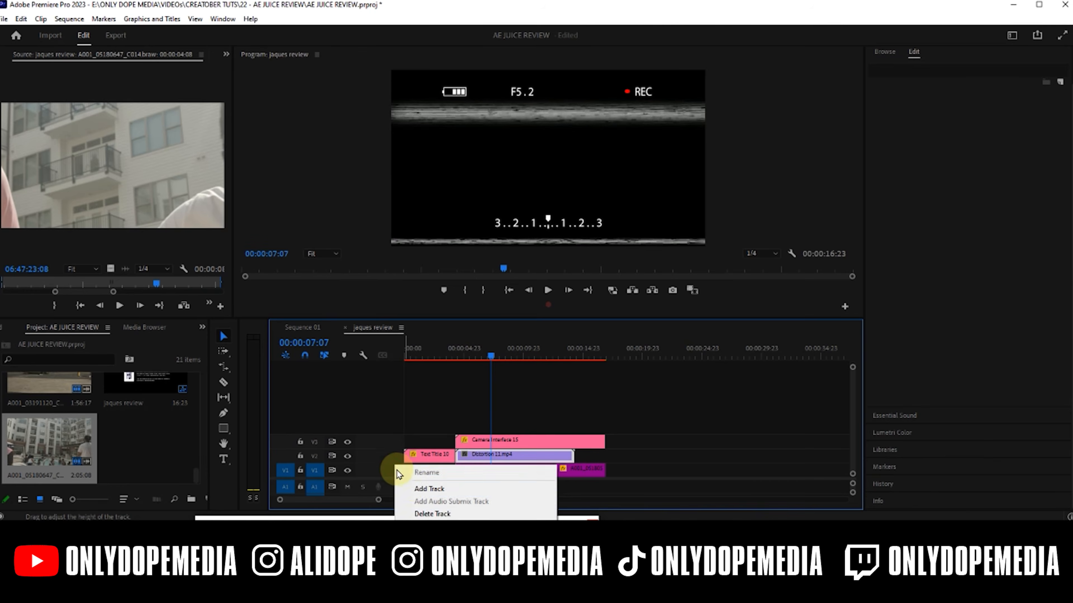
pyautogui.click(412, 488)
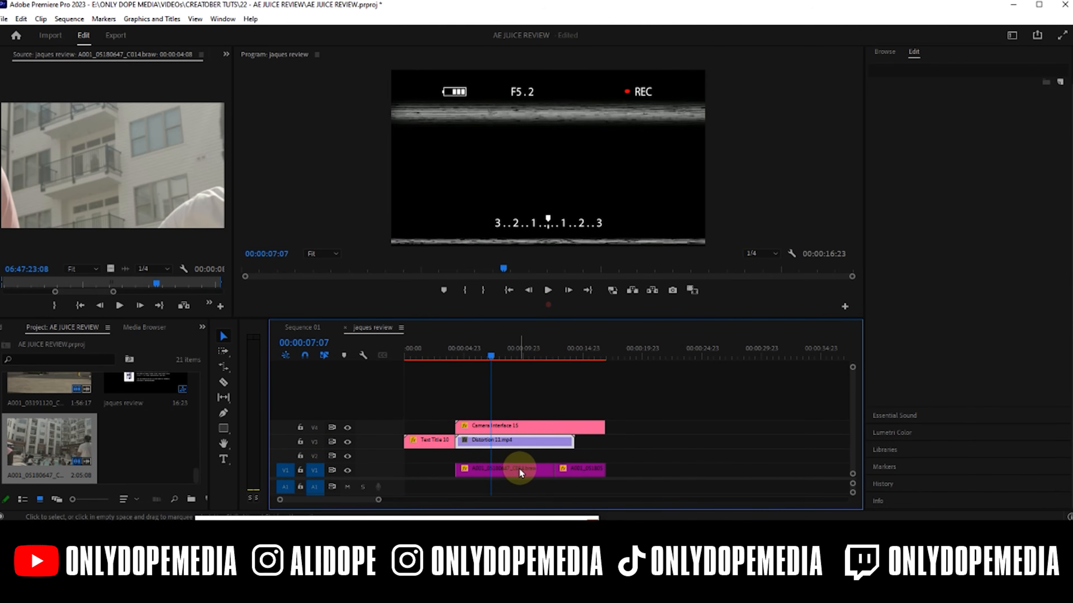
# Step: Set Distortion 11's blend mode to Linear Dodge (Add) and scrub through the distorted footage
pyautogui.moveTo(520, 468); pyautogui.dragTo(527, 458)
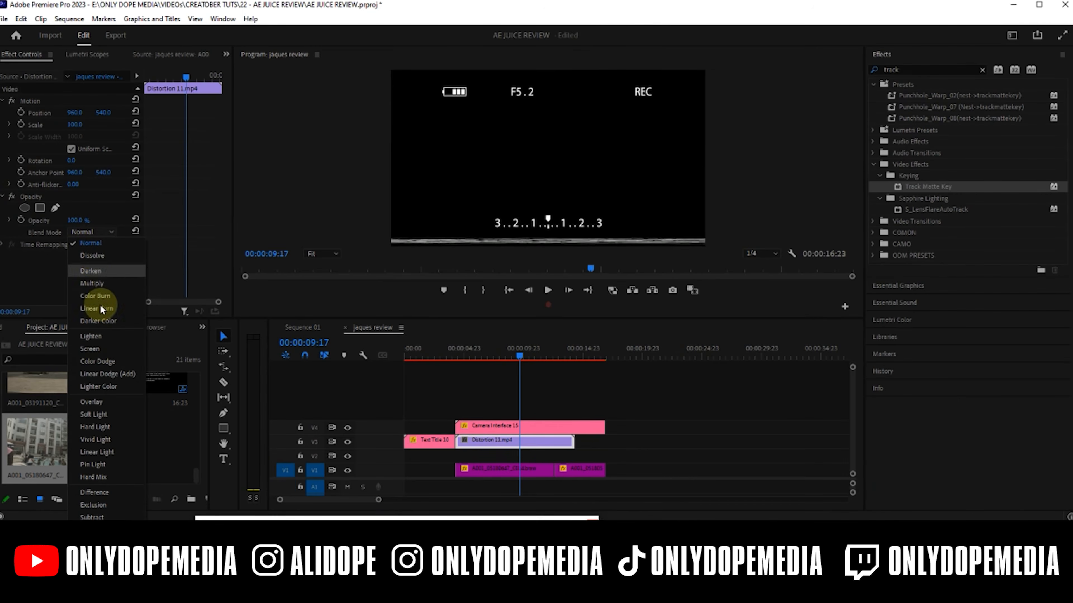
pyautogui.click(99, 372)
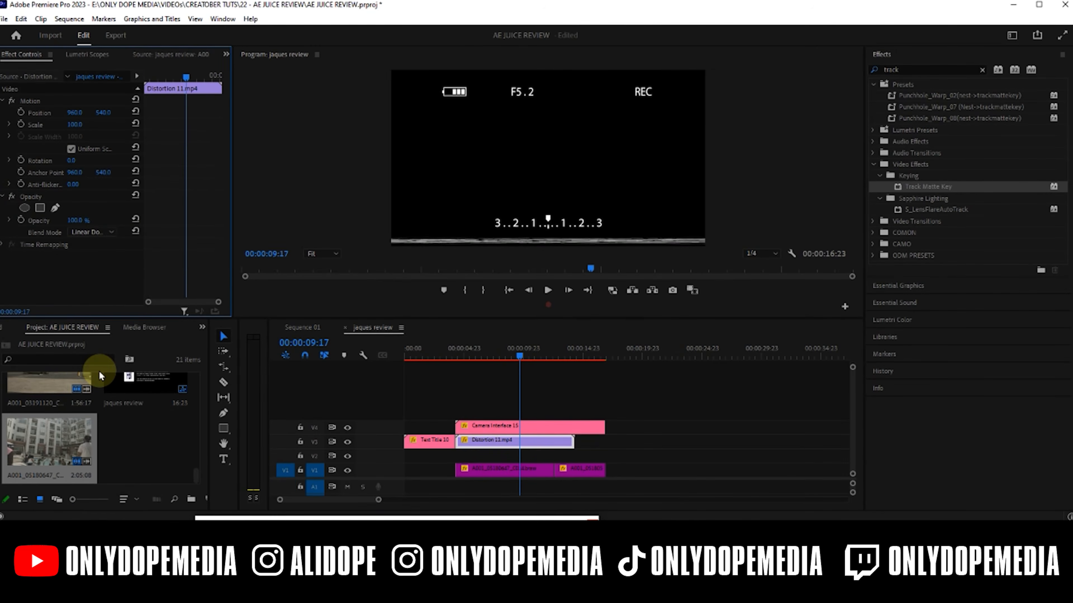
pyautogui.moveTo(473, 355); pyautogui.dragTo(549, 347)
# Step: Add Distortion 13 from the VHS pack's Distortions category above Camera Interface 15, starting at 00:00:12:04
pyautogui.moveTo(436, 518); pyautogui.dragTo(410, 196)
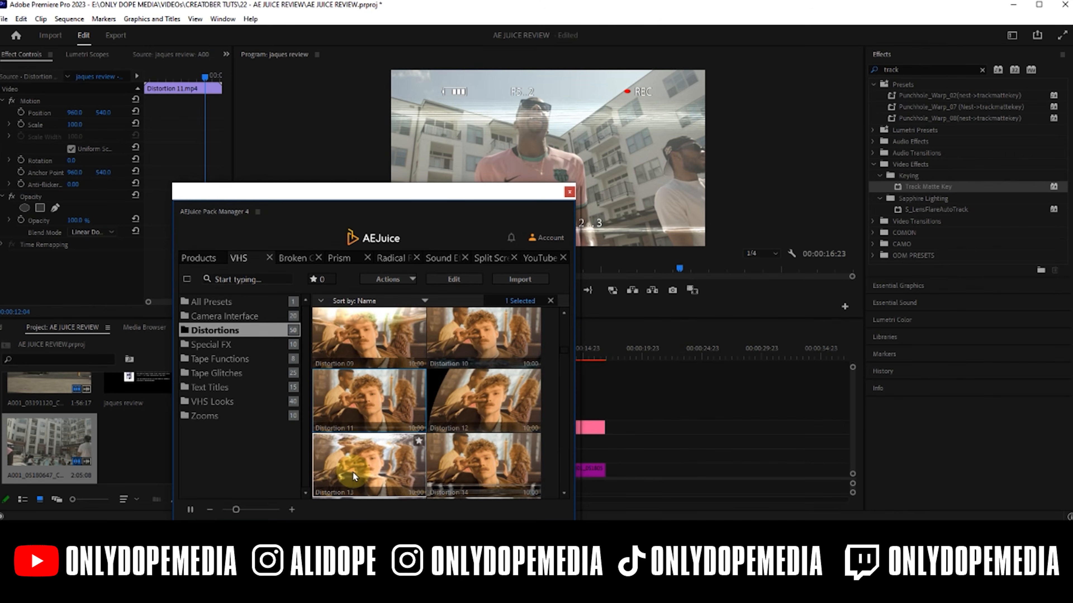
pyautogui.moveTo(352, 472); pyautogui.dragTo(589, 451)
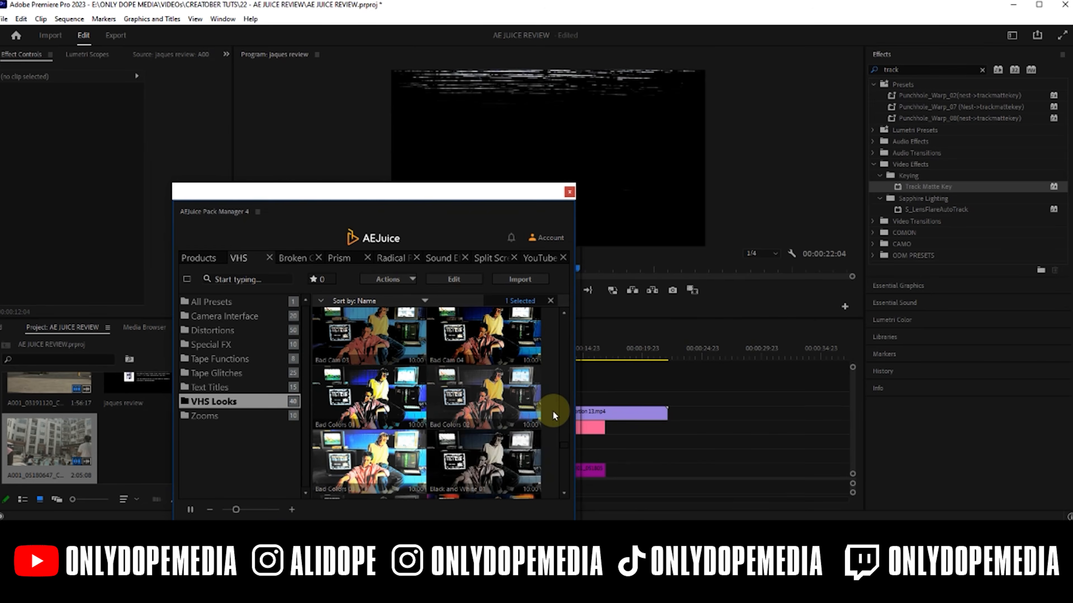
# Step: Choose Bad Colors 02 from the VHS pack's VHS Looks category and place it on V2, starting with the first footage clip
pyautogui.scroll(-1, 548, 398)
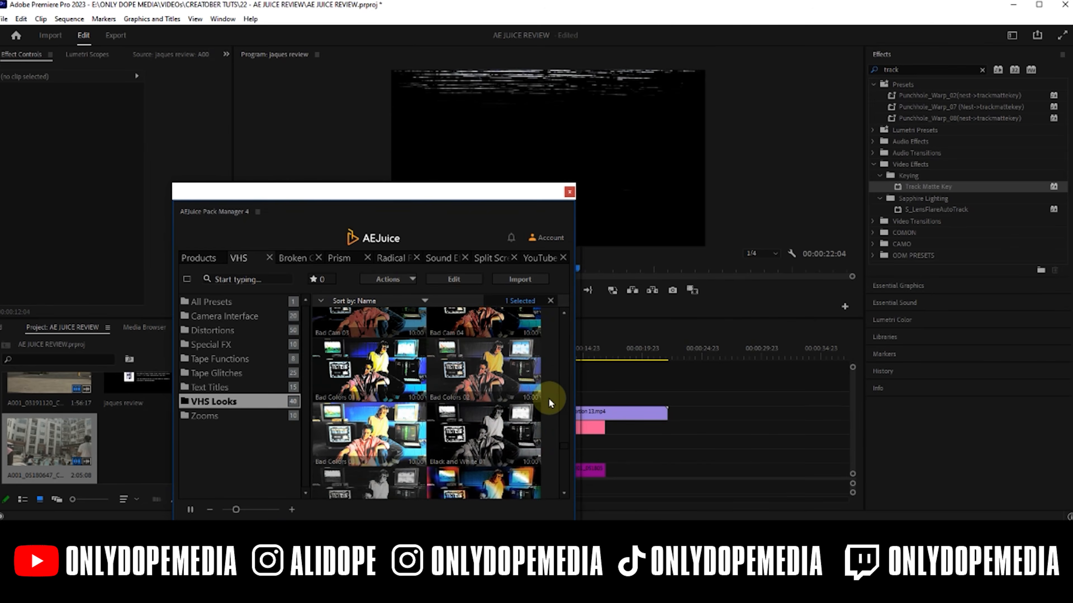
pyautogui.scroll(-2, 551, 403)
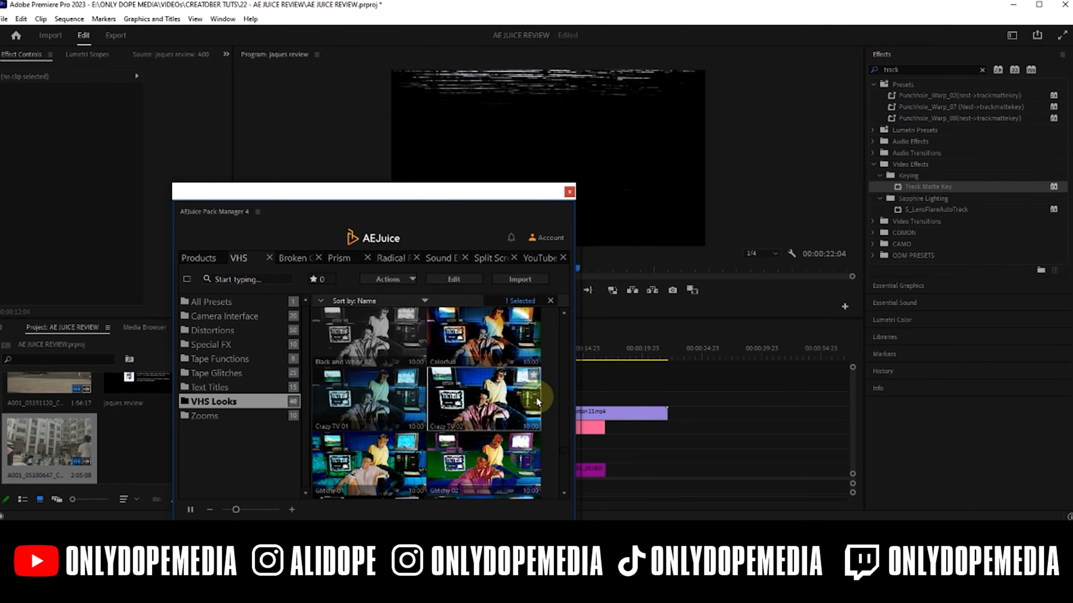
pyautogui.scroll(-5, 553, 402)
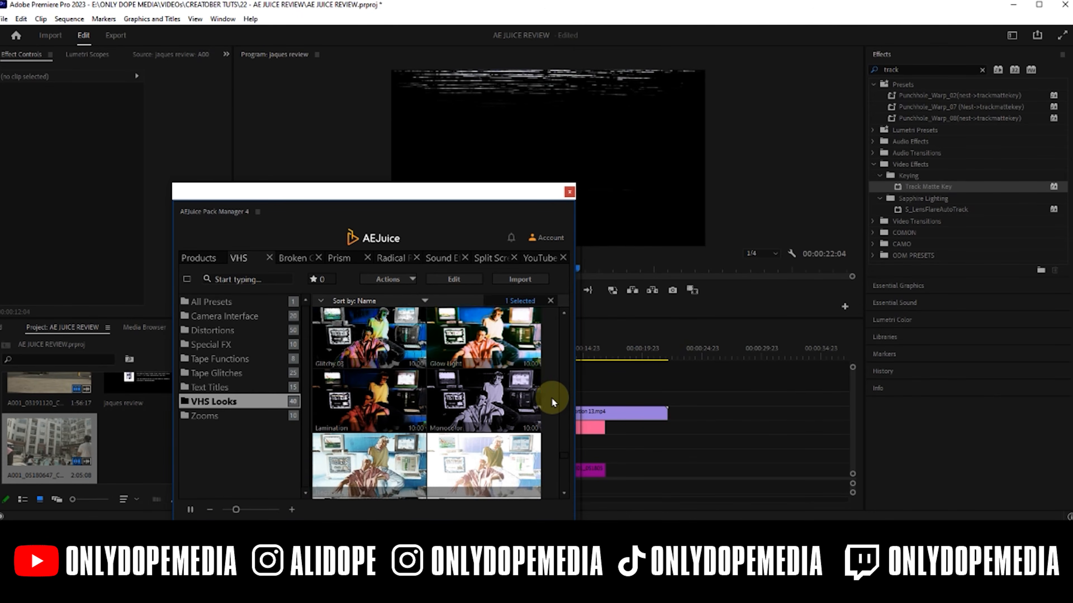
pyautogui.scroll(-3, 551, 398)
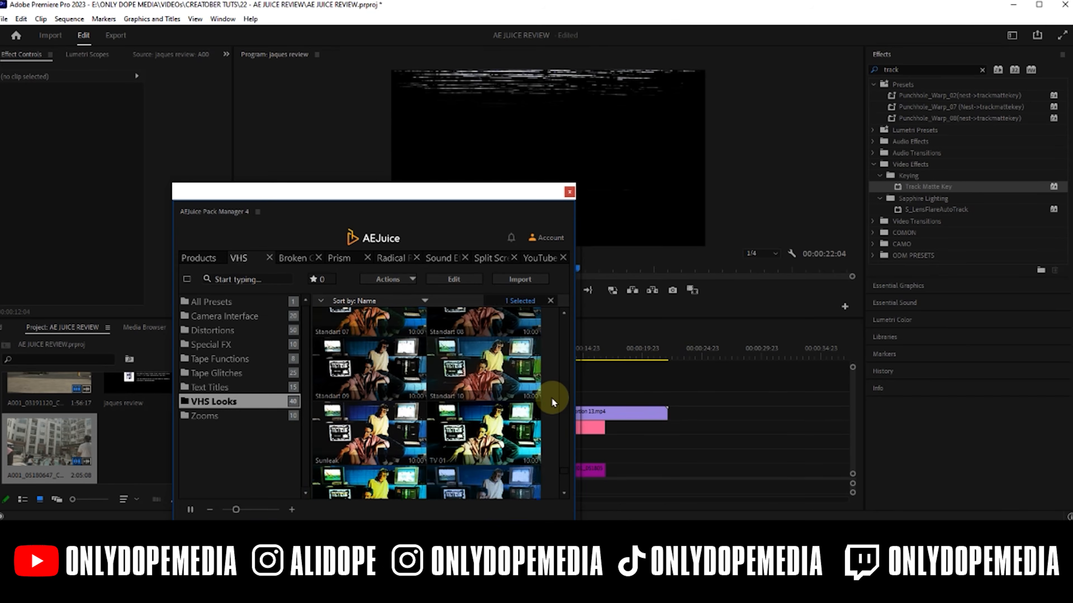
pyautogui.scroll(8, 552, 398)
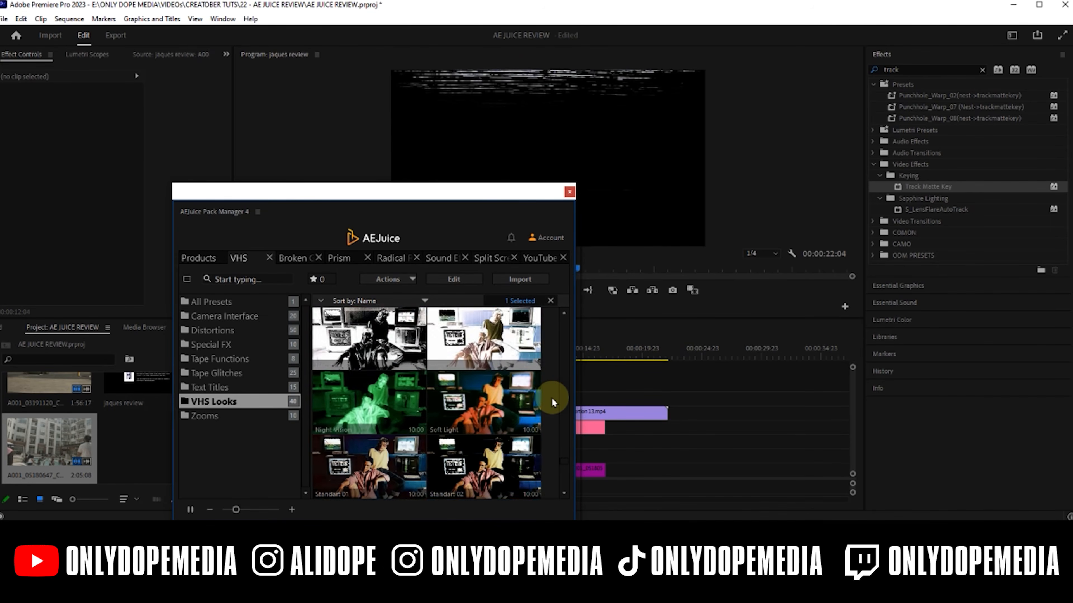
pyautogui.scroll(3, 539, 405)
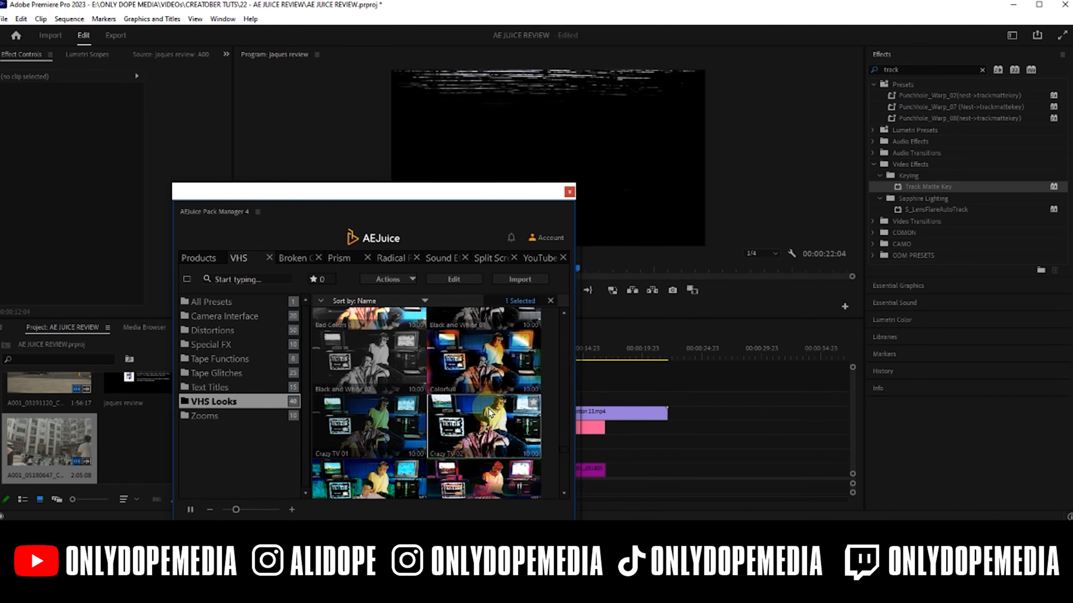
pyautogui.scroll(3, 490, 413)
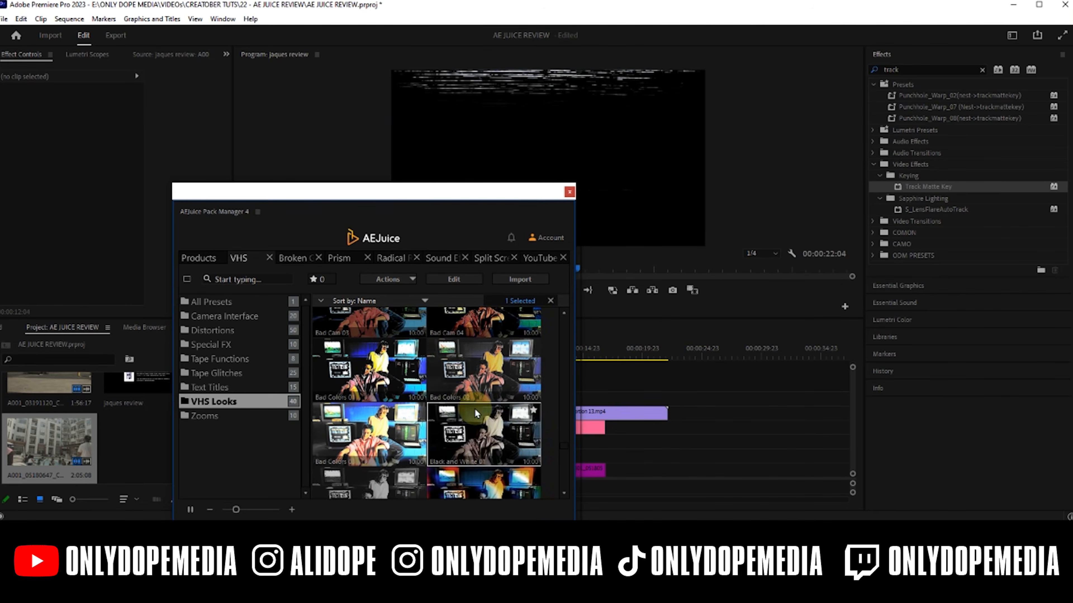
pyautogui.moveTo(440, 407); pyautogui.dragTo(551, 455)
pyautogui.moveTo(471, 358); pyautogui.dragTo(525, 355)
pyautogui.moveTo(580, 457); pyautogui.dragTo(498, 457)
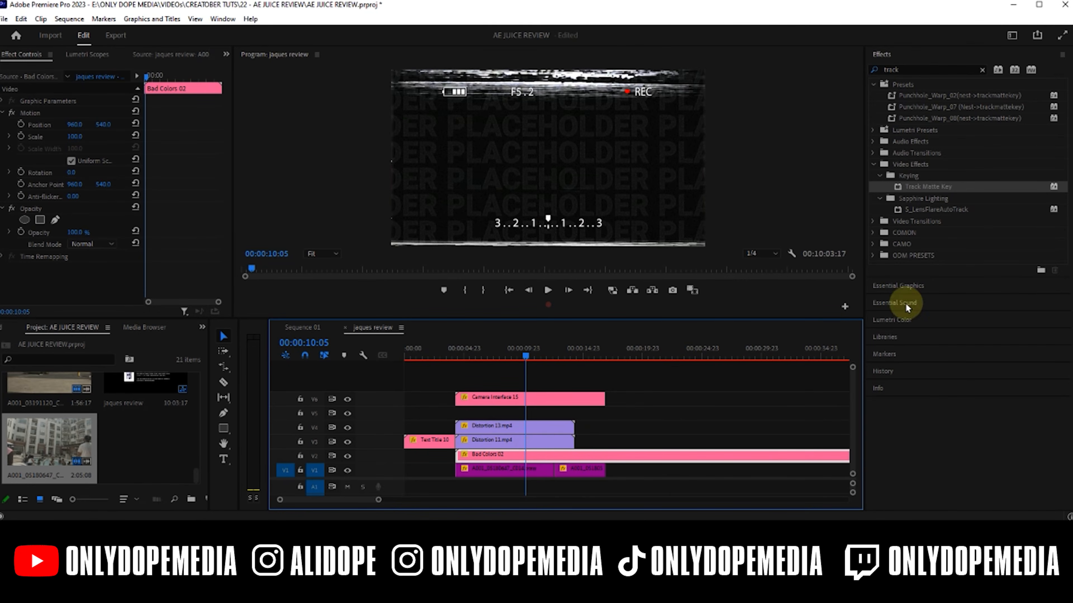
# Step: Replace the image placeholder of Bad Colors 02 with the clip A001_05180647_C014.braw and scrub through it
pyautogui.click(923, 287)
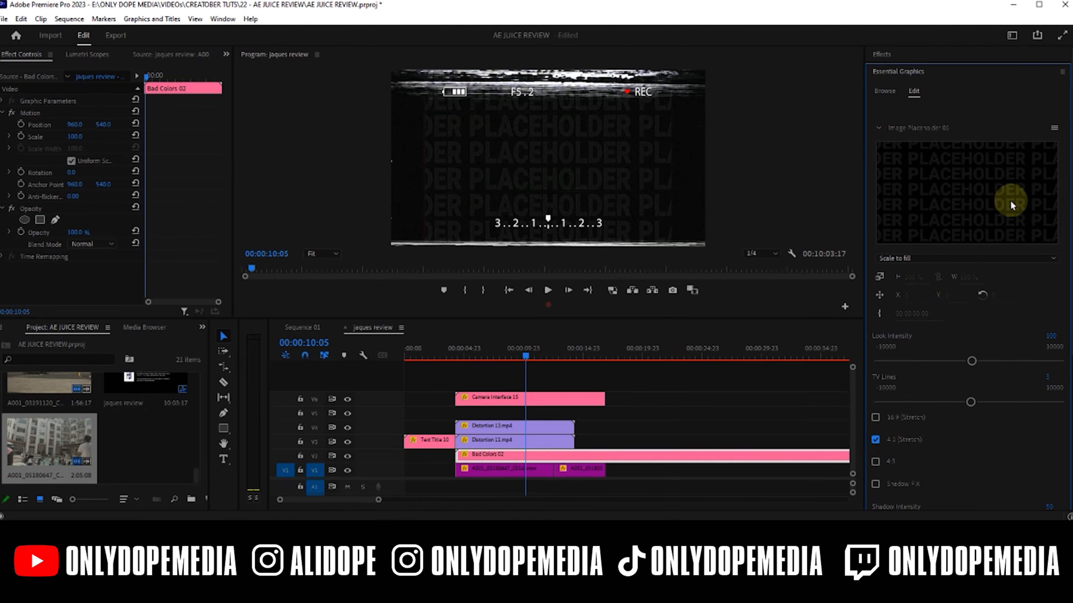
pyautogui.click(1034, 156)
pyautogui.click(1013, 137)
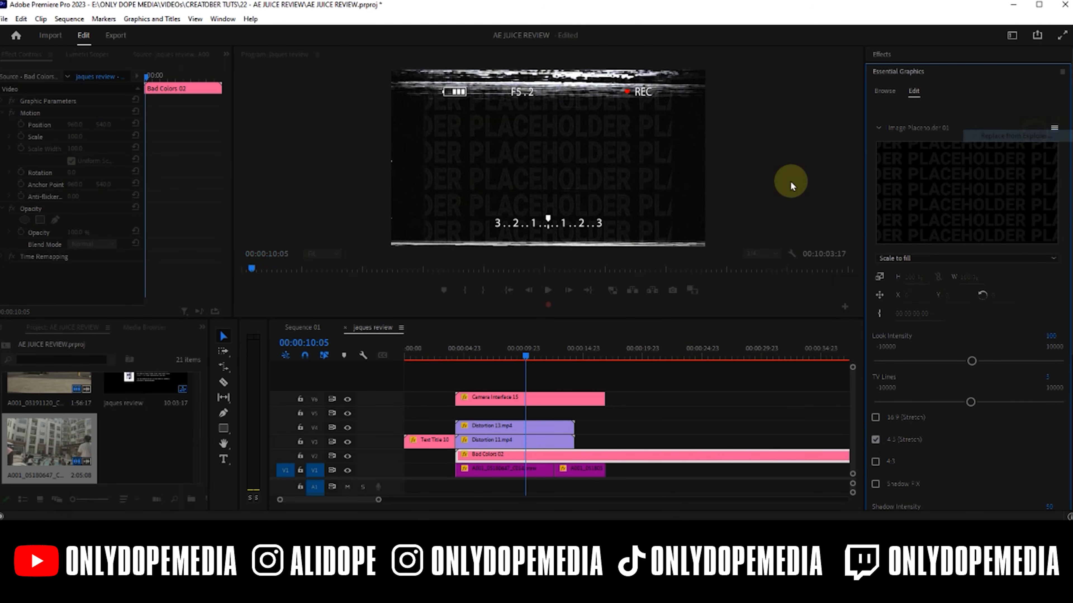
pyautogui.scroll(-5, 596, 338)
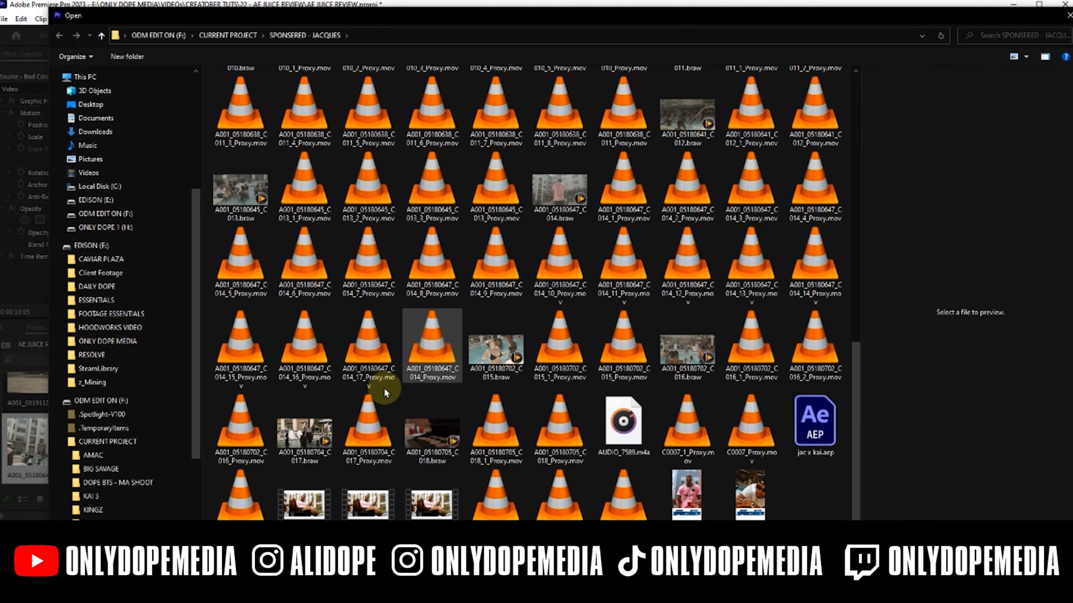
pyautogui.click(560, 208)
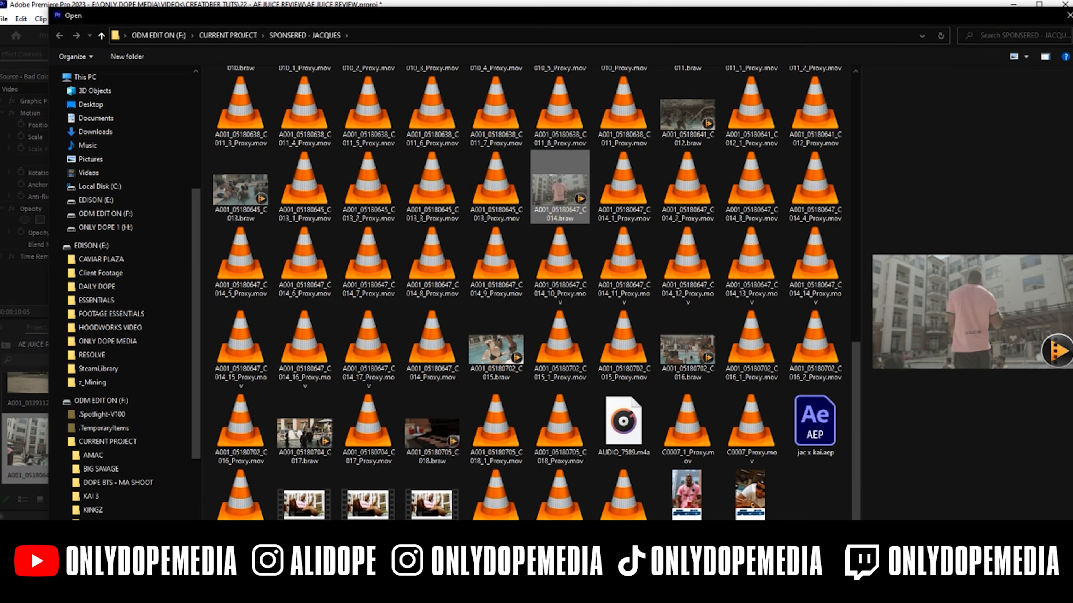
pyautogui.doubleClick(559, 199)
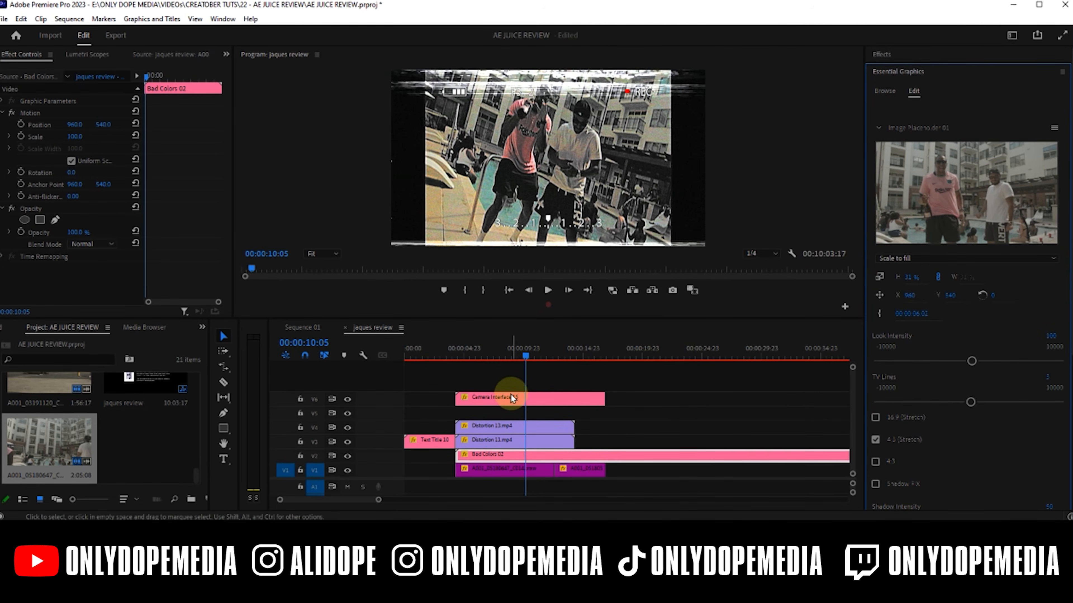
pyautogui.moveTo(476, 357); pyautogui.dragTo(542, 338)
# Step: Delete the first footage clip on V1 beneath Bad Colors 02 and check the frame at 00:00:08:07
pyautogui.click(503, 472)
pyautogui.press('Delete')
pyautogui.click(503, 356)
# Step: Set the Look Intensity of Bad Colors 02 to -2190
pyautogui.click(500, 455)
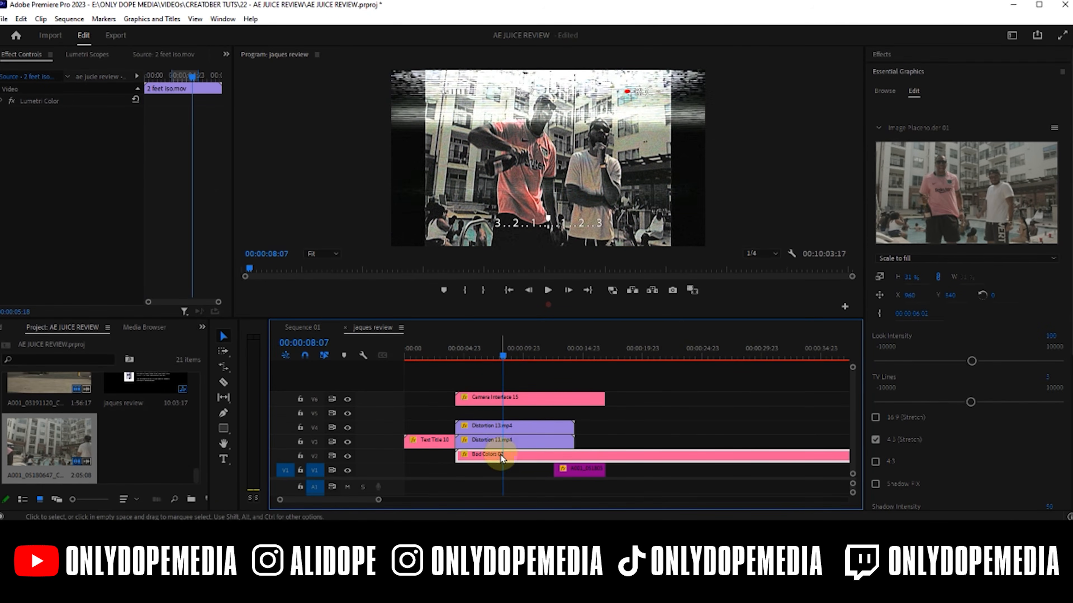
pyautogui.scroll(-2, 998, 454)
pyautogui.moveTo(971, 315); pyautogui.dragTo(948, 317)
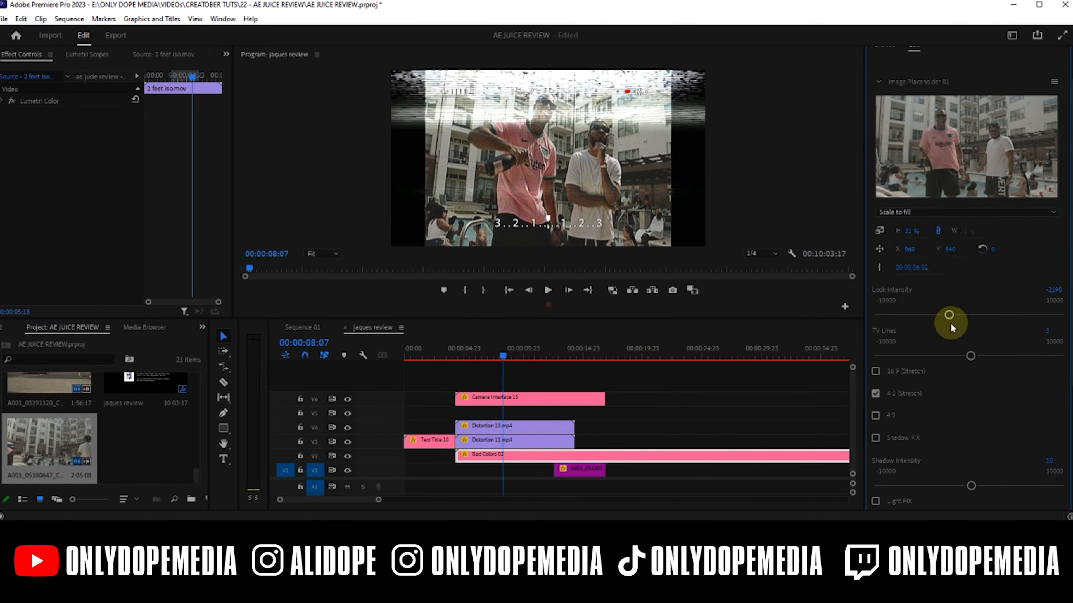
# Step: Try the Shadow FIX and Light FIX options on Bad Colors 02 and switch both off again
pyautogui.scroll(-1, 951, 323)
pyautogui.click(876, 392)
pyautogui.click(878, 392)
pyautogui.click(876, 455)
pyautogui.click(876, 456)
pyautogui.scroll(-1, 968, 457)
pyautogui.scroll(1, 950, 335)
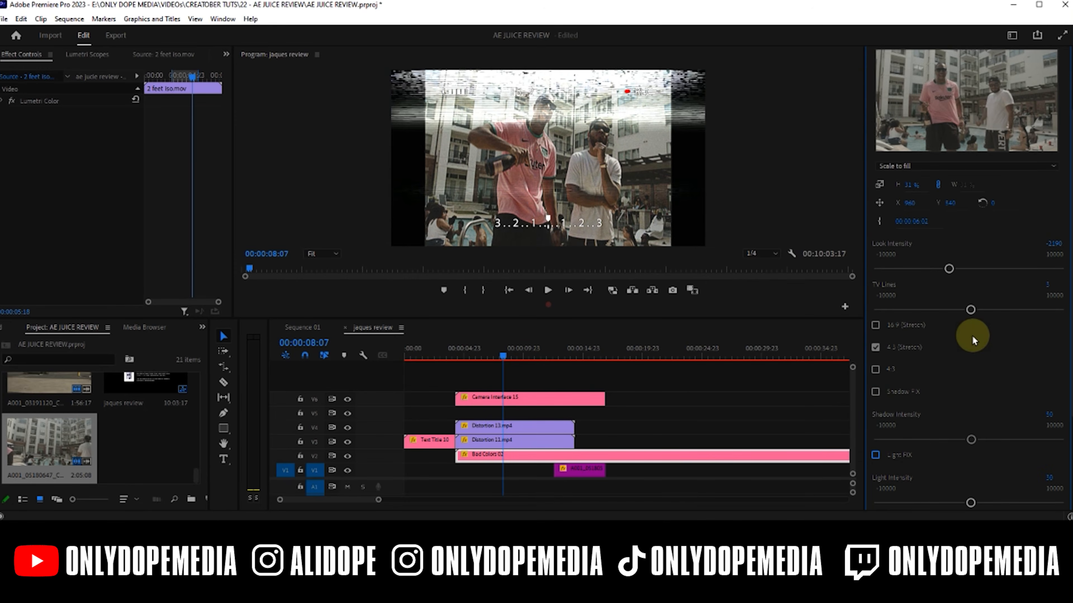
# Step: Move Camera Interface 15 down to V5 and lower Distortion 13's opacity to 58%
pyautogui.click(506, 355)
pyautogui.moveTo(511, 399); pyautogui.dragTo(511, 413)
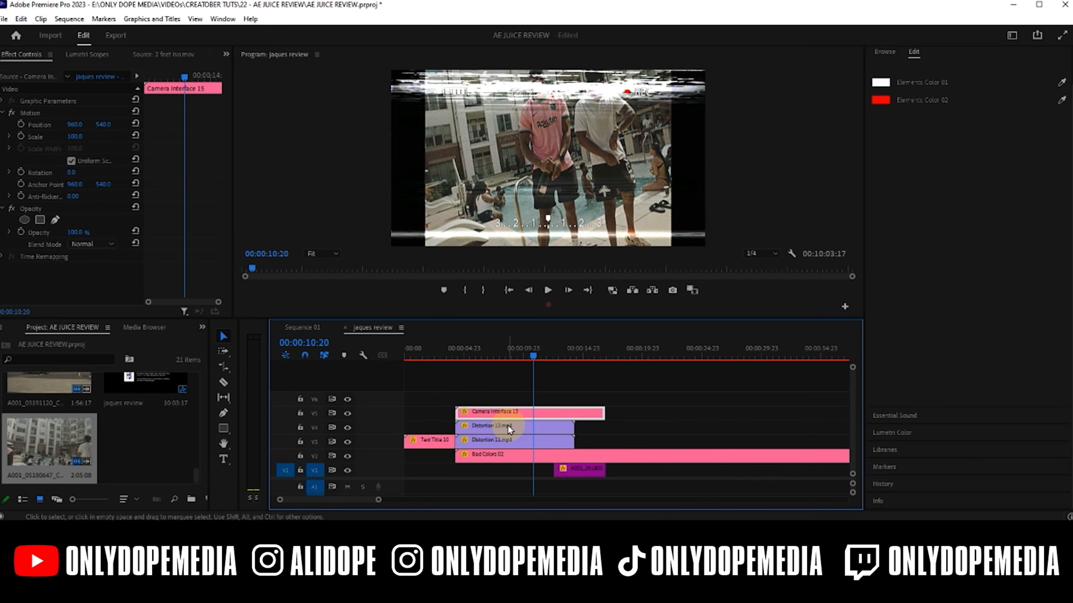
pyautogui.click(508, 426)
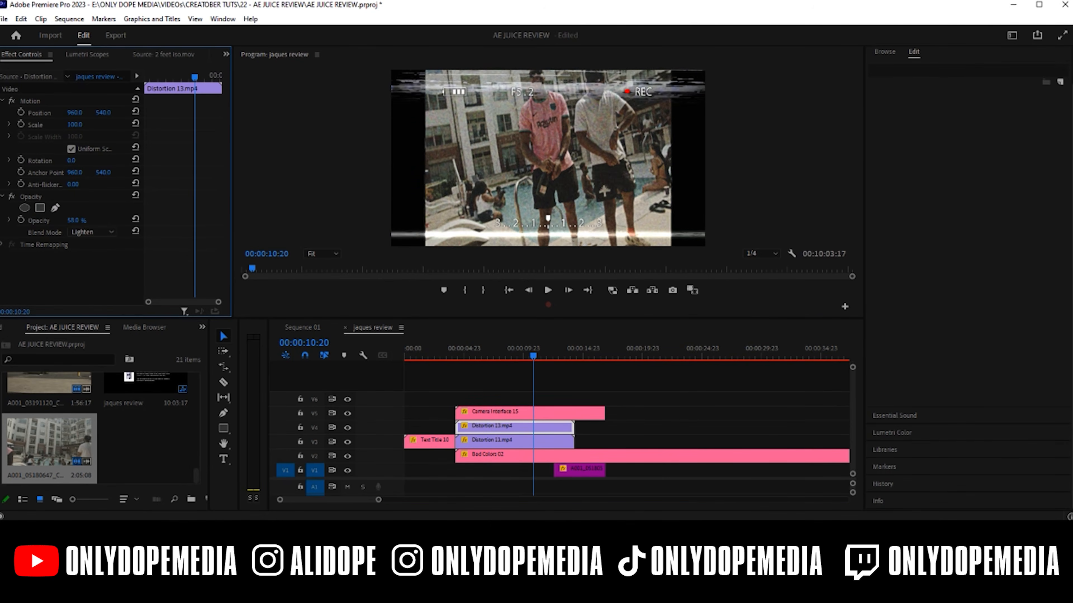
# Step: Try removing Distortion 13 and moving Camera Interface 15 down to V4, and undo both changes
pyautogui.click(485, 426)
pyautogui.press('Delete')
pyautogui.moveTo(485, 412); pyautogui.dragTo(485, 426)
pyautogui.moveTo(461, 354); pyautogui.dragTo(438, 349)
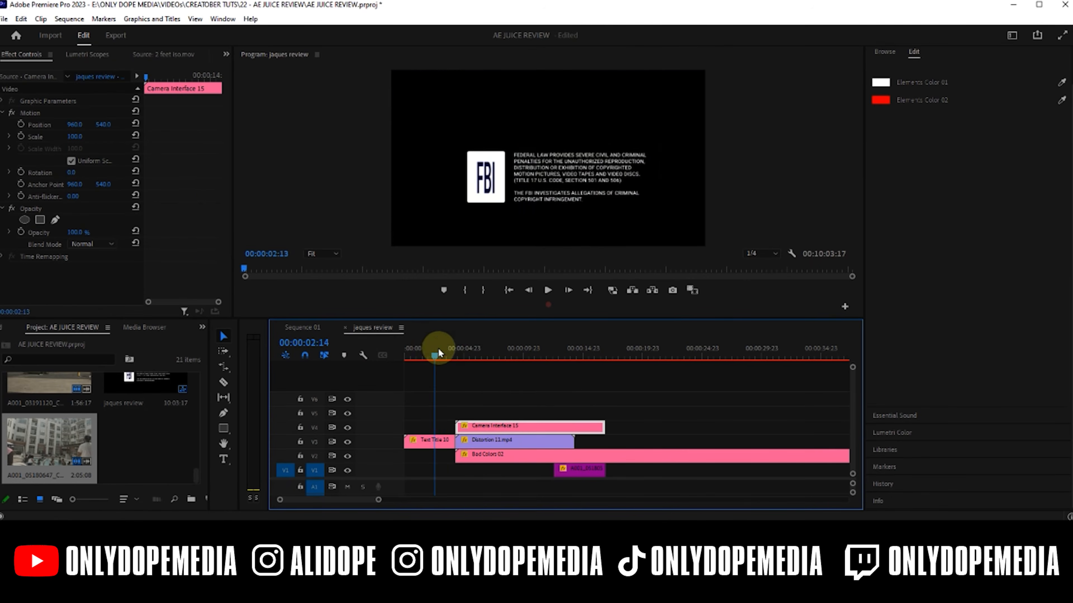
pyautogui.hotkey('ctrl', 'z')
pyautogui.hotkey('ctrl', 'z')
# Step: Cut Bad Colors 02 where the second V1 footage clip begins and delete the part beyond the cut
pyautogui.moveTo(459, 426); pyautogui.dragTo(463, 425)
pyautogui.click(418, 358)
pyautogui.moveTo(446, 352); pyautogui.dragTo(555, 323)
pyautogui.hotkey('ctrl', 'z')
pyautogui.click(590, 455)
pyautogui.hotkey('ctrl', 'k')
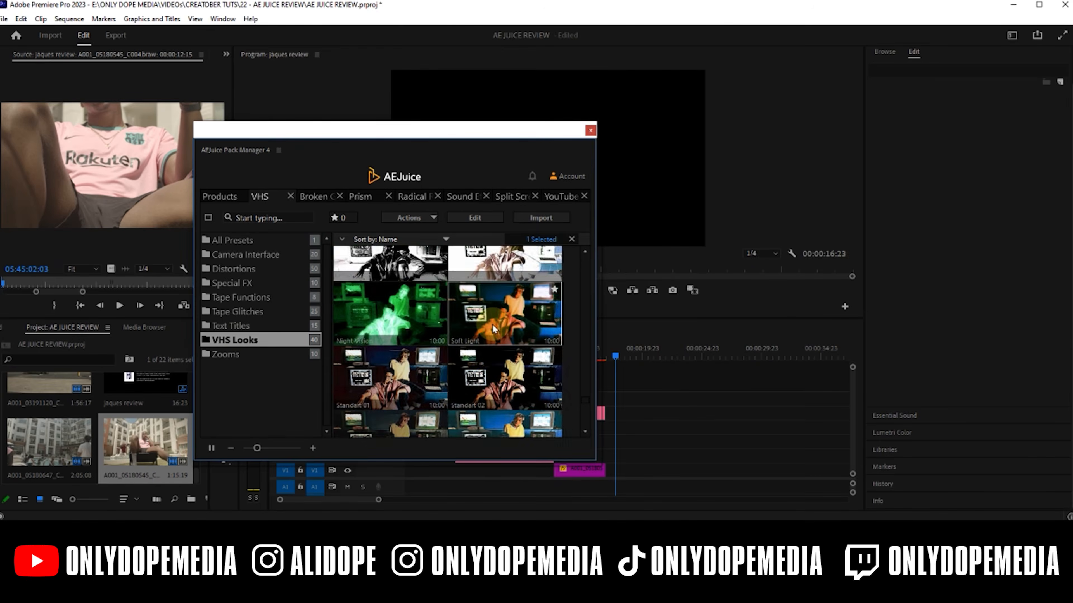
# Step: Add the Standart 10 VHS look to V1 and put it in place of the second footage clip, right after Bad Colors 02
pyautogui.scroll(-5, 493, 326)
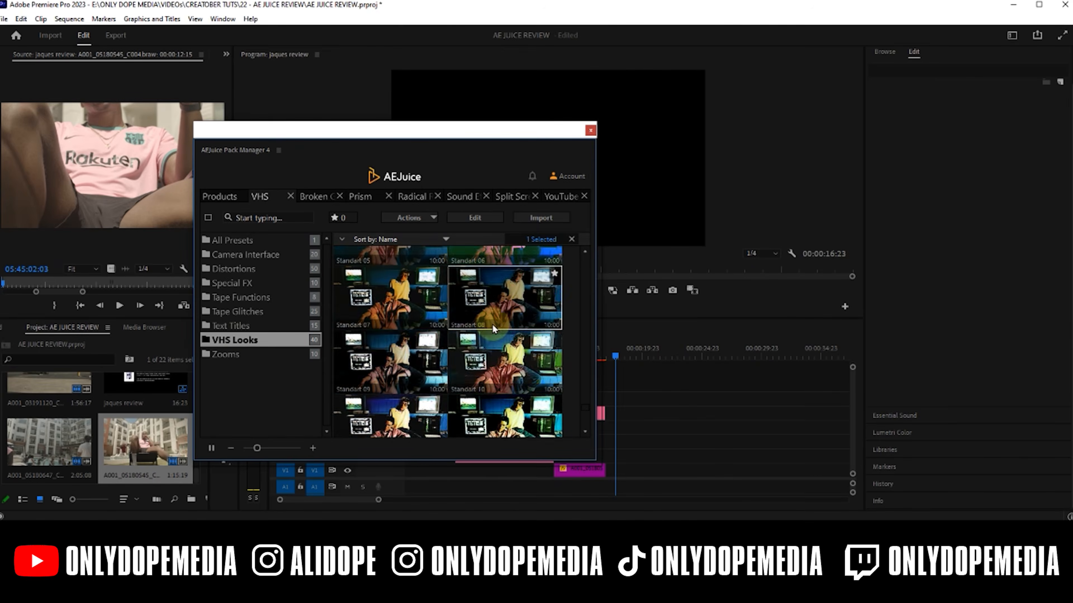
pyautogui.moveTo(505, 330); pyautogui.dragTo(623, 469)
pyautogui.click(595, 470)
pyautogui.press('Delete')
pyautogui.moveTo(623, 470); pyautogui.dragTo(564, 470)
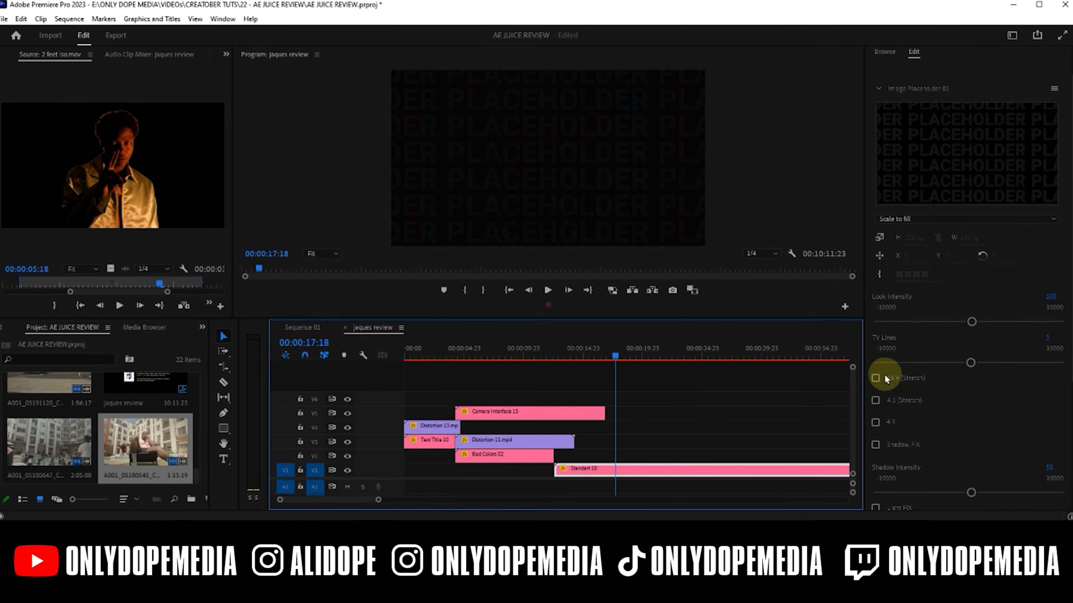
# Step: Enable 4:3 on Standart 10 and fill its image placeholder with A001_05180545_C004.braw
pyautogui.click(875, 422)
pyautogui.click(1054, 88)
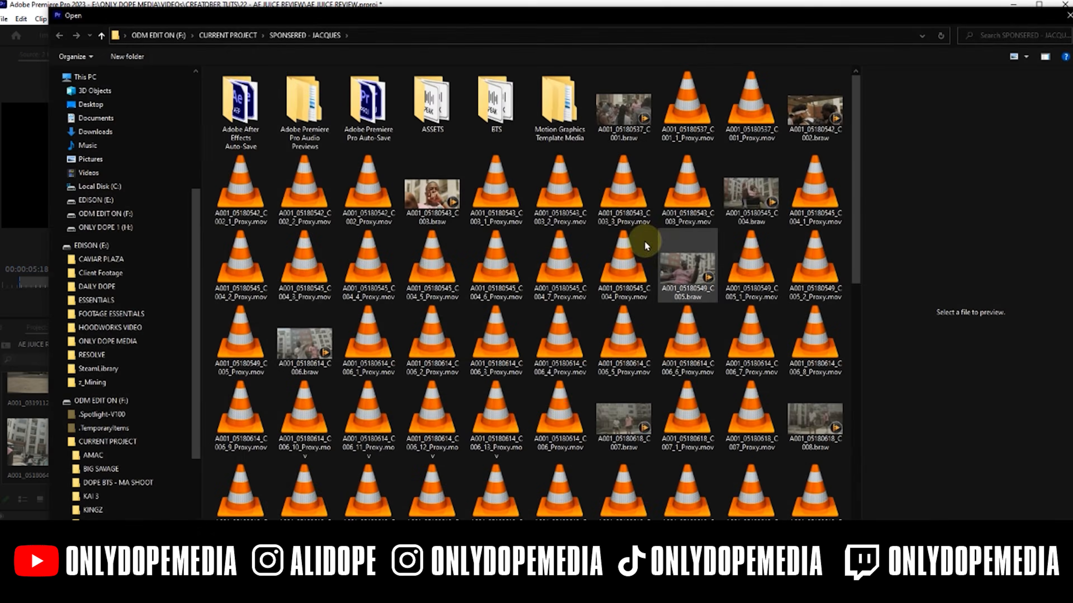
pyautogui.doubleClick(750, 202)
# Step: Lower Standart 10's Look Intensity to -95 and set its TV Lines to 6
pyautogui.moveTo(578, 355); pyautogui.dragTo(595, 347)
pyautogui.moveTo(970, 321)
pyautogui.mouseDown()
pyautogui.moveTo(952, 322)
pyautogui.moveTo(967, 324)
pyautogui.mouseUp()
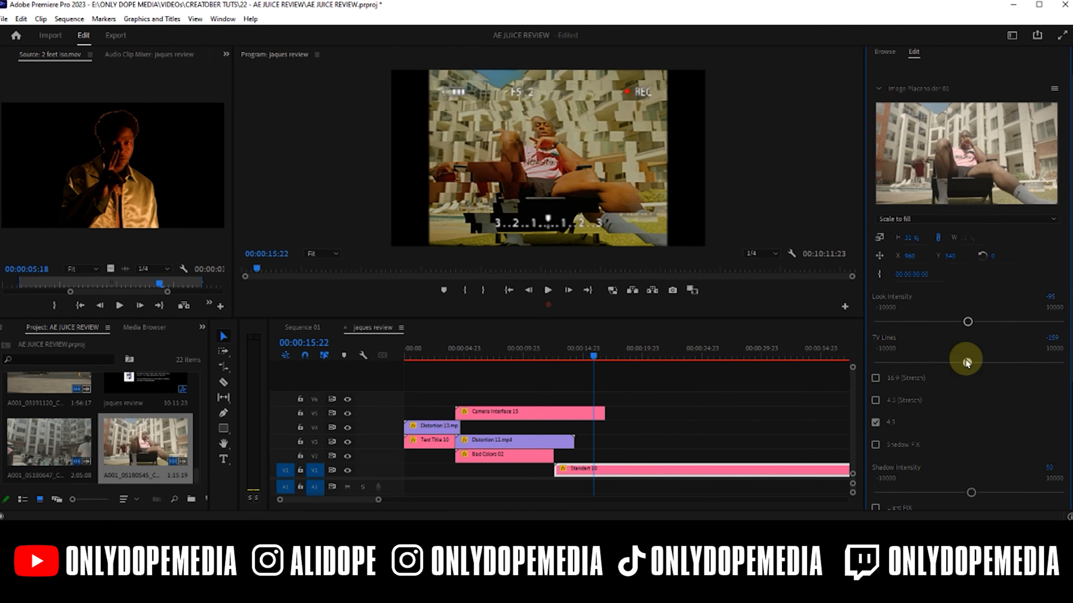
pyautogui.moveTo(968, 359); pyautogui.dragTo(971, 359)
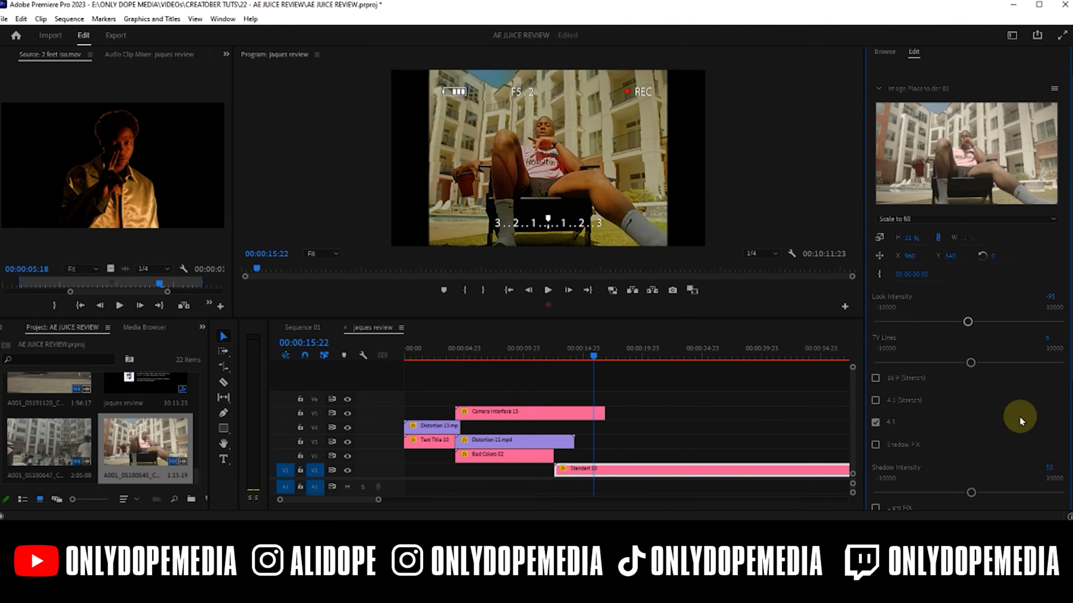
# Step: Try the Shadow FIX and Light FIX options on Standart 10 and switch both off again
pyautogui.click(875, 445)
pyautogui.scroll(-1, 875, 447)
pyautogui.click(876, 461)
pyautogui.click(876, 462)
pyautogui.scroll(-1, 895, 448)
pyautogui.scroll(1, 925, 427)
# Step: Set the placeholder footage's start time to 00:00:26:05 and trim Standart 10 to the end of Camera Interface 15
pyautogui.moveTo(900, 232); pyautogui.dragTo(917, 240)
pyautogui.click(559, 357)
pyautogui.moveTo(562, 359); pyautogui.dragTo(593, 357)
pyautogui.click(546, 355)
pyautogui.click(532, 472)
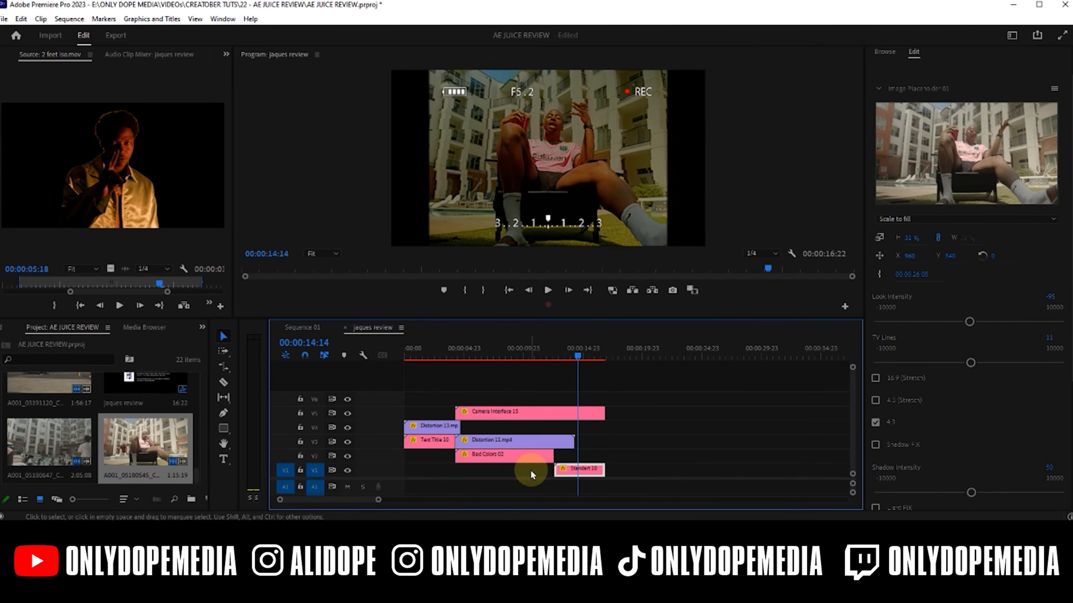
# Step: Try adding the Zoom 04 preset at the playhead on the track above Standart 10, and undo it
pyautogui.click(63, 369)
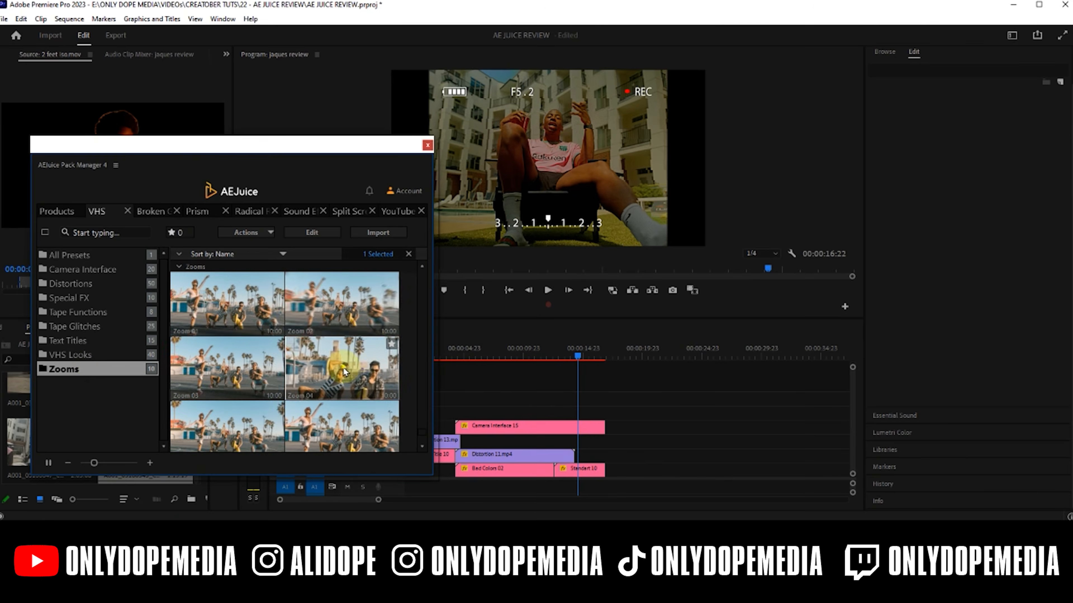
pyautogui.moveTo(339, 364); pyautogui.dragTo(594, 443)
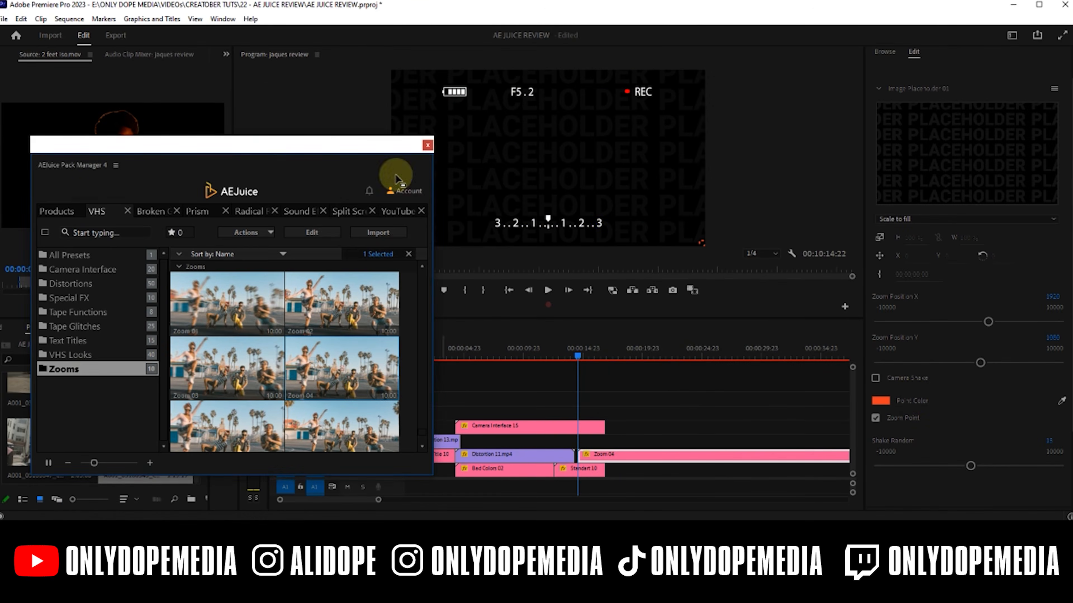
pyautogui.click(427, 145)
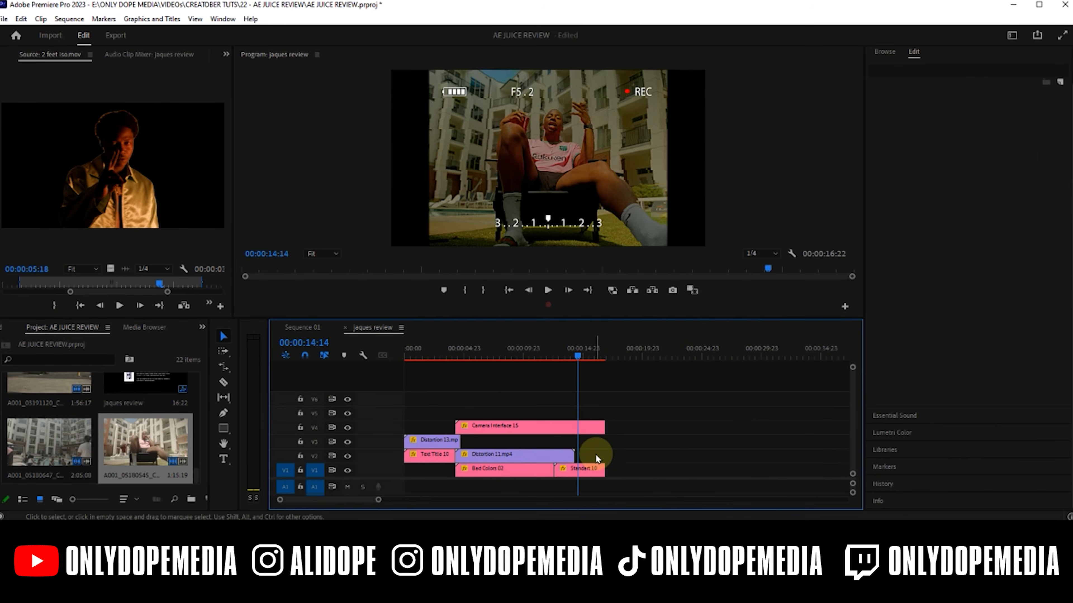
# Step: Search the effects for vhs and apply the FI: VHS Damage Impacts transition between Bad Colors 02 and Standart 10
pyautogui.click(555, 355)
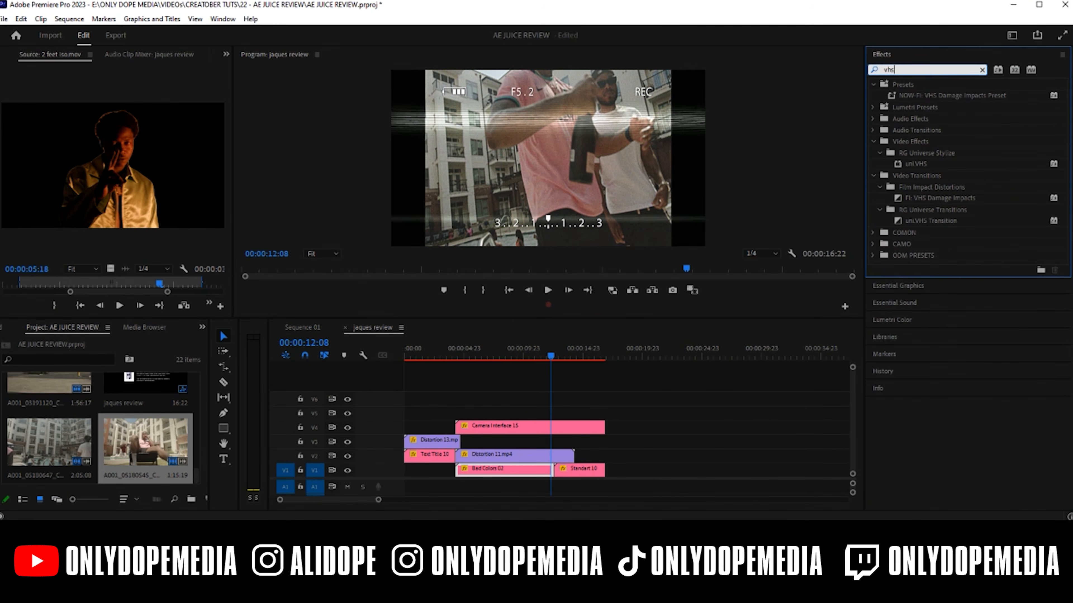
pyautogui.moveTo(938, 198); pyautogui.dragTo(554, 472)
pyautogui.hotkey('ctrl', 'z')
pyautogui.click(930, 198)
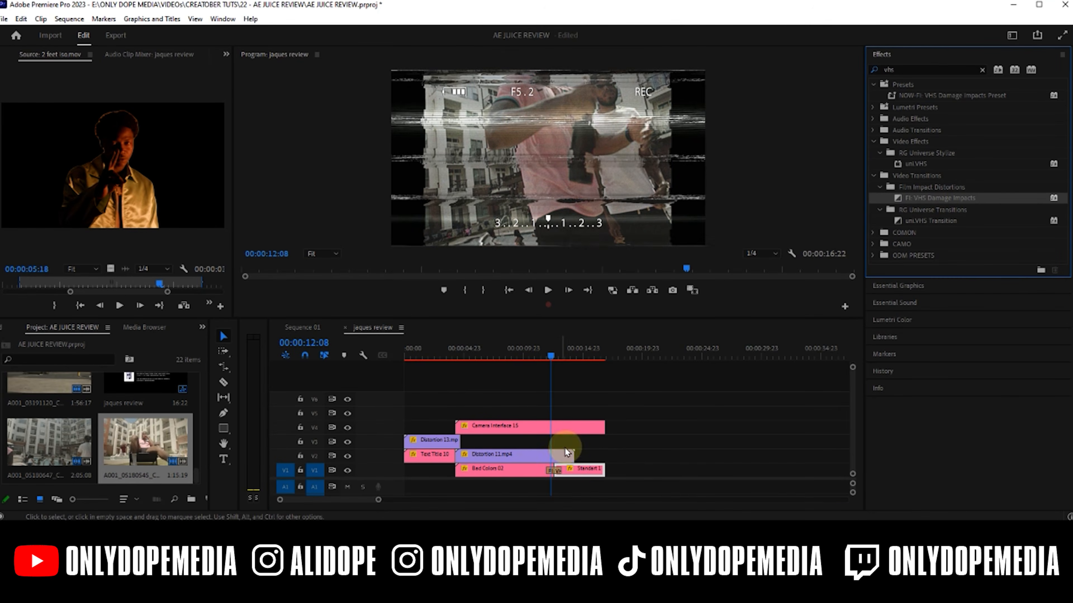
# Step: Randomize the VHS Damage Impacts transition's settings three times with Surprise Me and review the edit
pyautogui.click(557, 471)
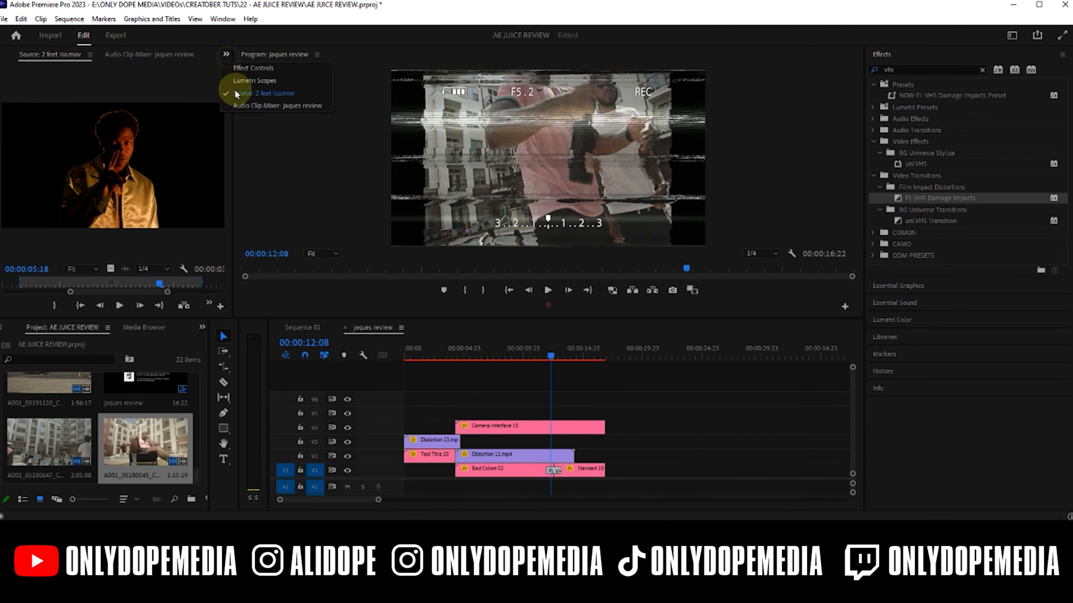
pyautogui.click(253, 68)
pyautogui.click(555, 472)
pyautogui.click(97, 288)
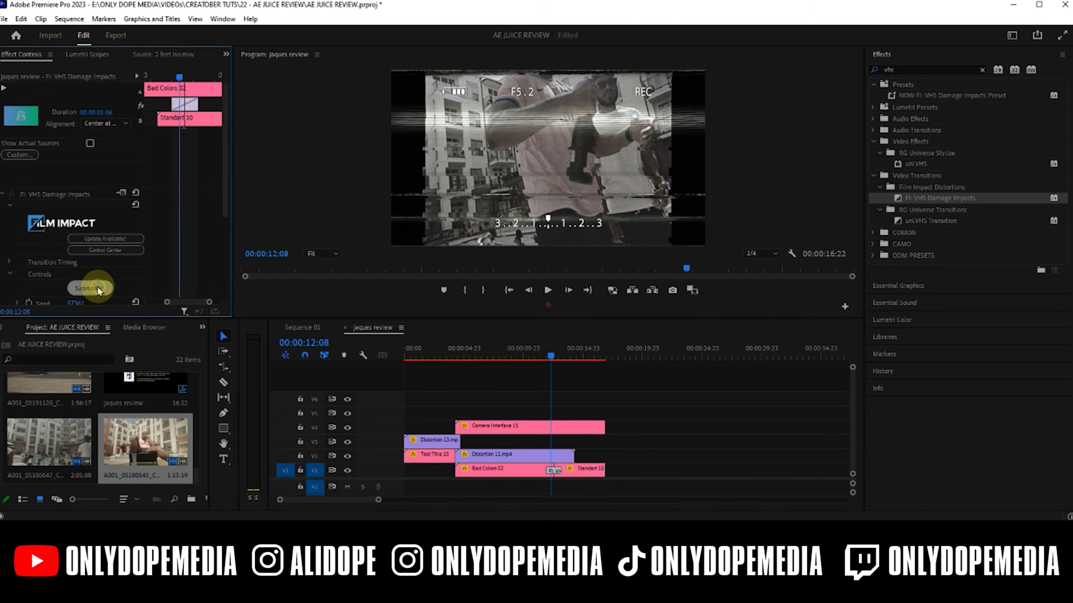
pyautogui.click(96, 289)
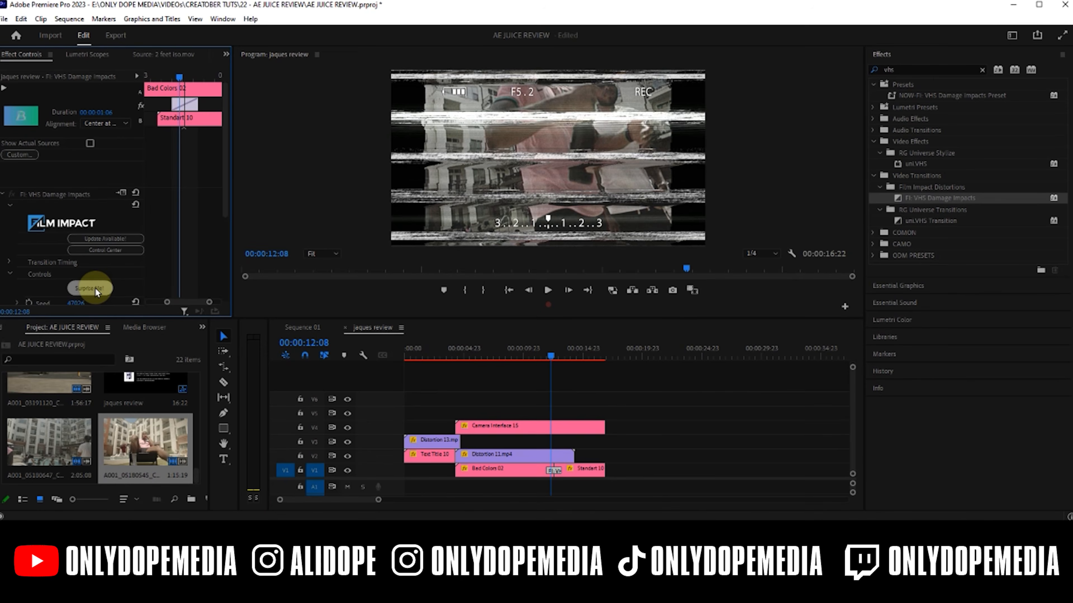
pyautogui.click(95, 288)
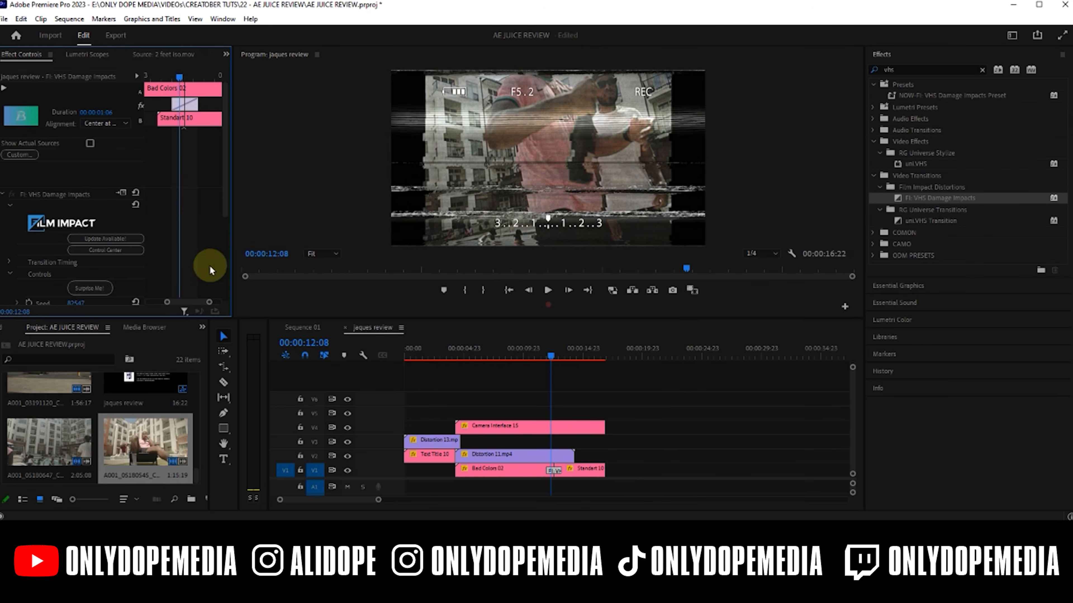
pyautogui.scroll(-5, 202, 271)
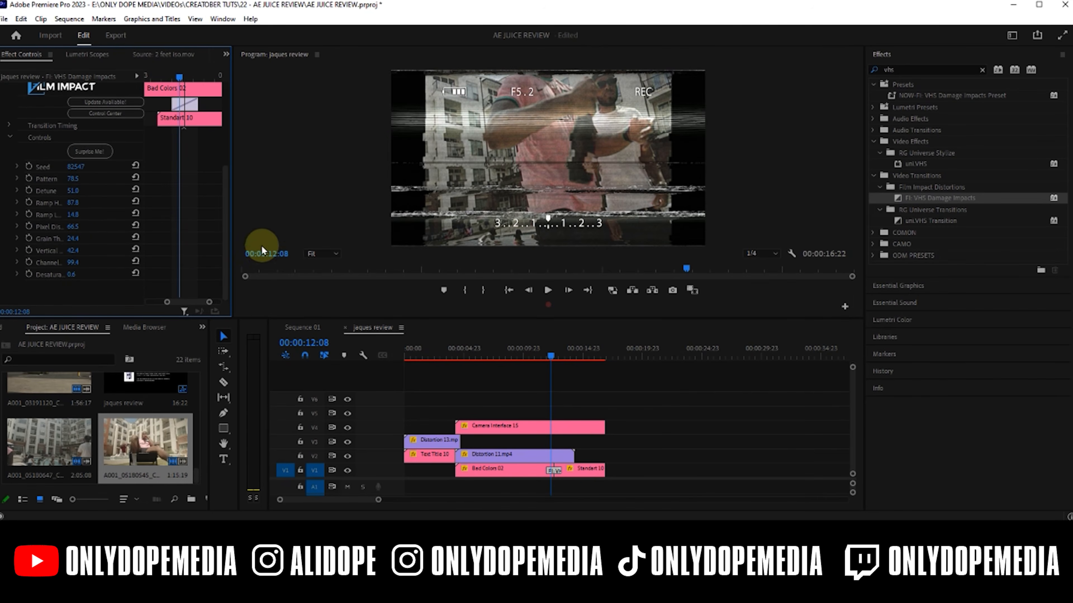
pyautogui.moveTo(522, 355); pyautogui.dragTo(442, 345)
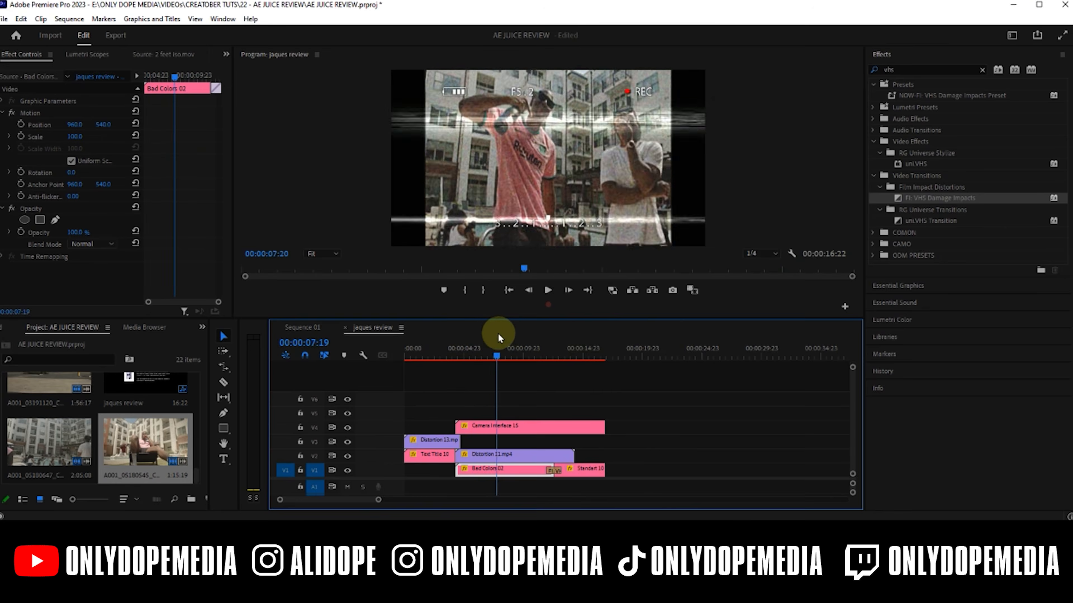
pyautogui.moveTo(543, 328); pyautogui.dragTo(583, 334)
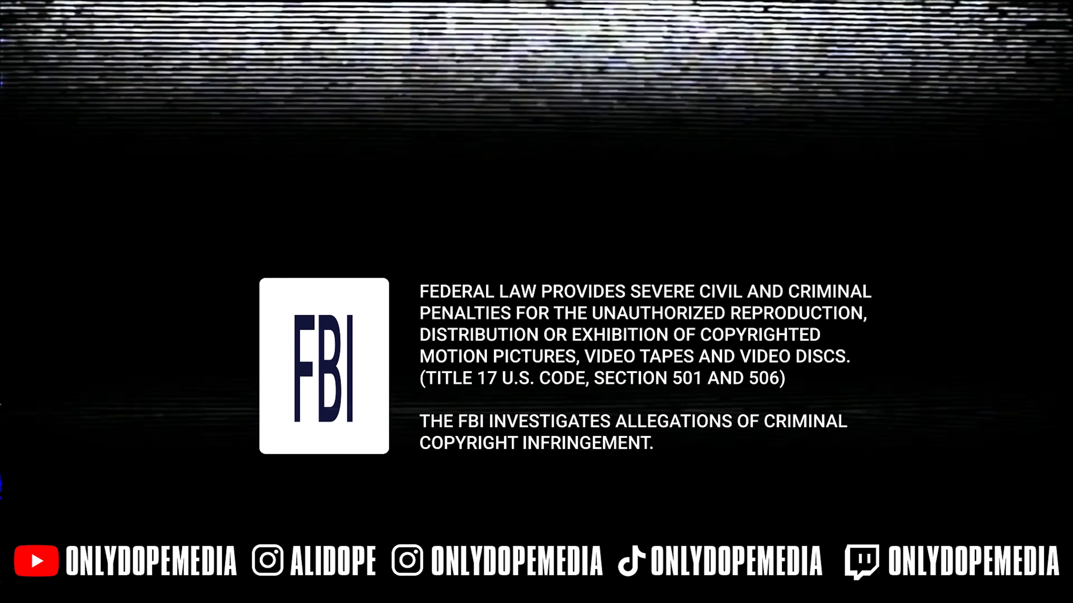